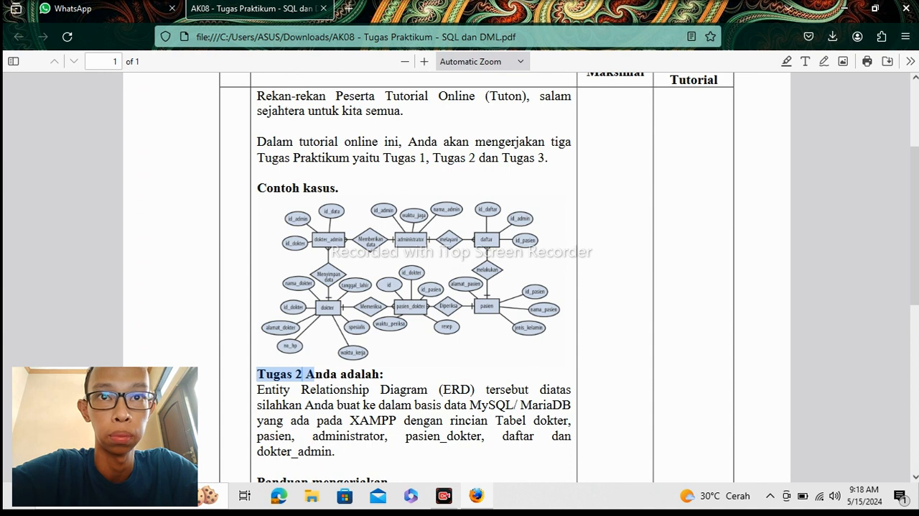
Read the Tugas 2 instructions on building the ERD in MySQL/MariaDB on XAMPP, including the list of required tables.
{"action": "left_click_drag", "start_coordinate": [257, 389], "coordinate": [558, 390]}
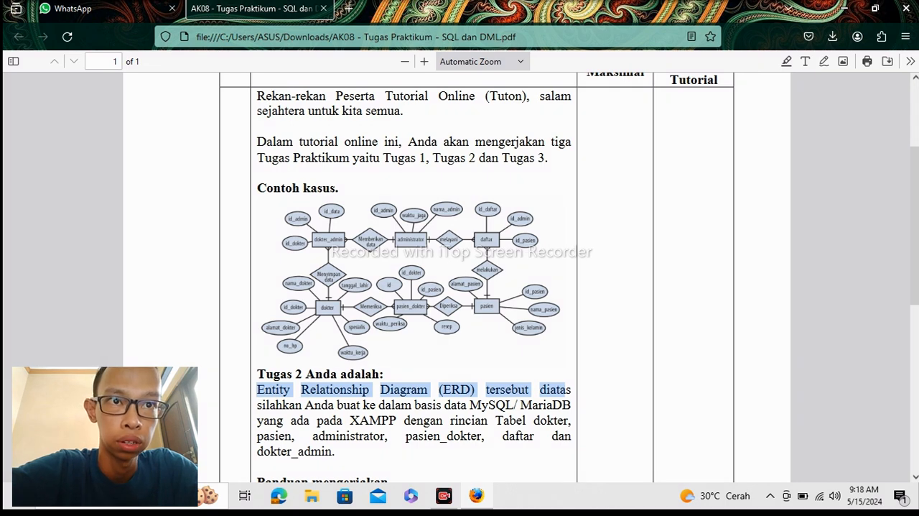
{"action": "left_click_drag", "start_coordinate": [337, 405], "coordinate": [397, 420]}
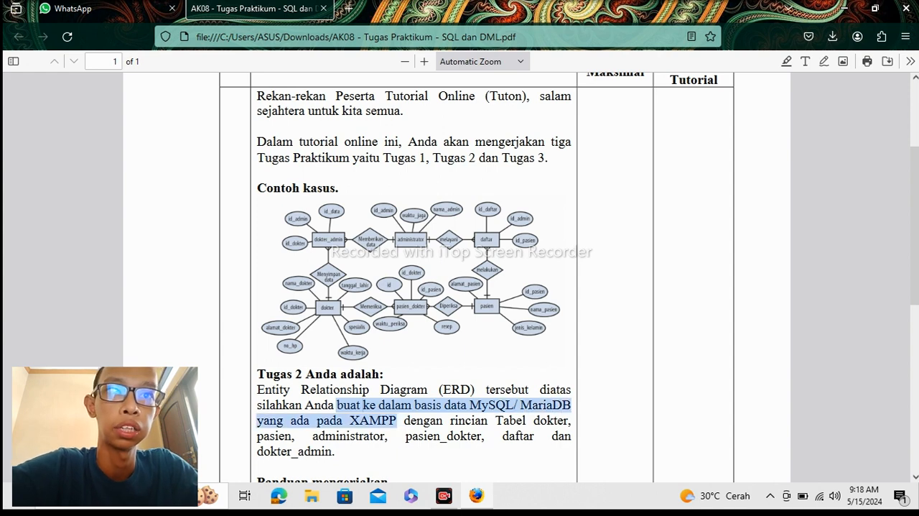
{"action": "left_click", "coordinate": [462, 462]}
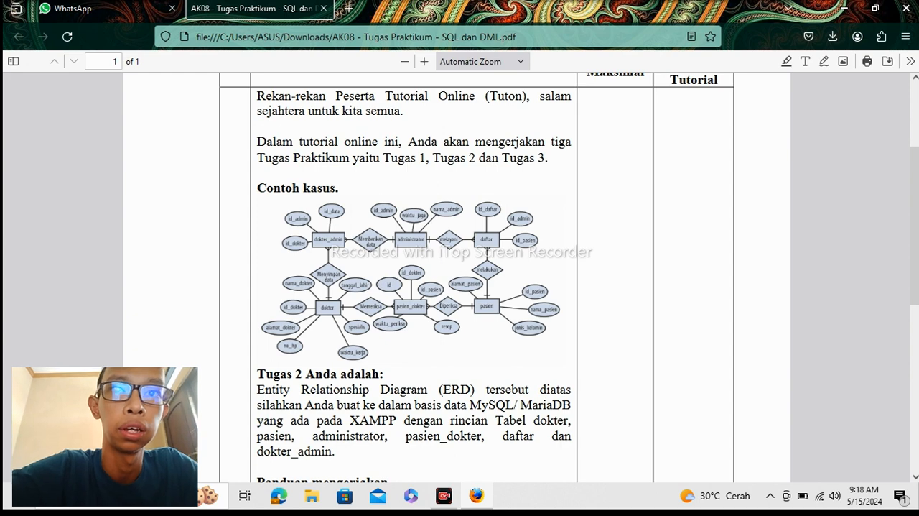
{"action": "left_click_drag", "start_coordinate": [398, 420], "coordinate": [462, 436]}
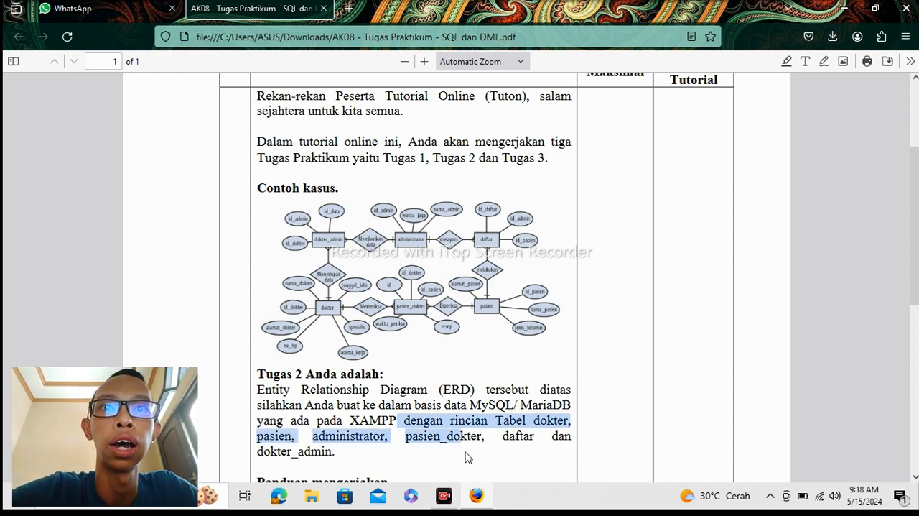
{"action": "mouse_move", "coordinate": [348, 457]}
{"action": "left_mouse_down"}
{"action": "mouse_move", "coordinate": [338, 460]}
{"action": "mouse_move", "coordinate": [501, 436]}
{"action": "mouse_move", "coordinate": [350, 474]}
{"action": "mouse_move", "coordinate": [332, 453]}
{"action": "left_mouse_up"}
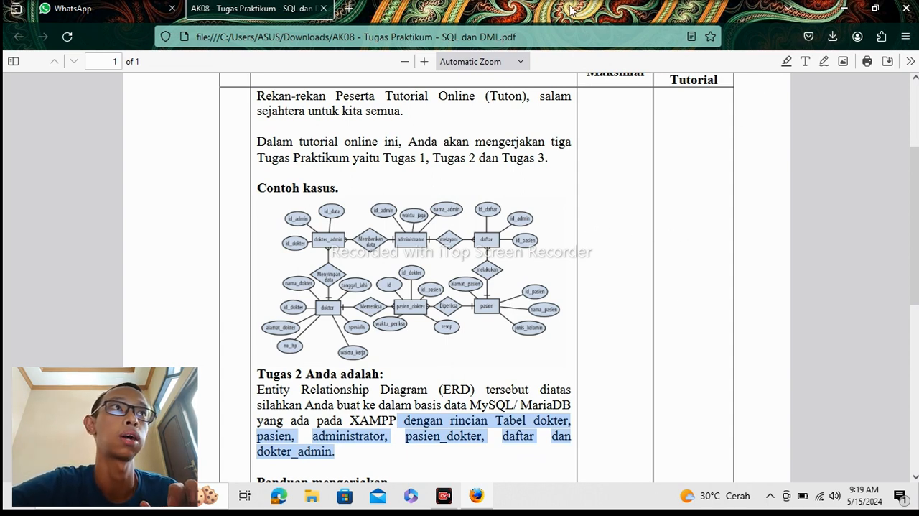
Open the XAMPP Control Panel and start the Apache and MySQL modules.
{"action": "left_click", "coordinate": [854, 6]}
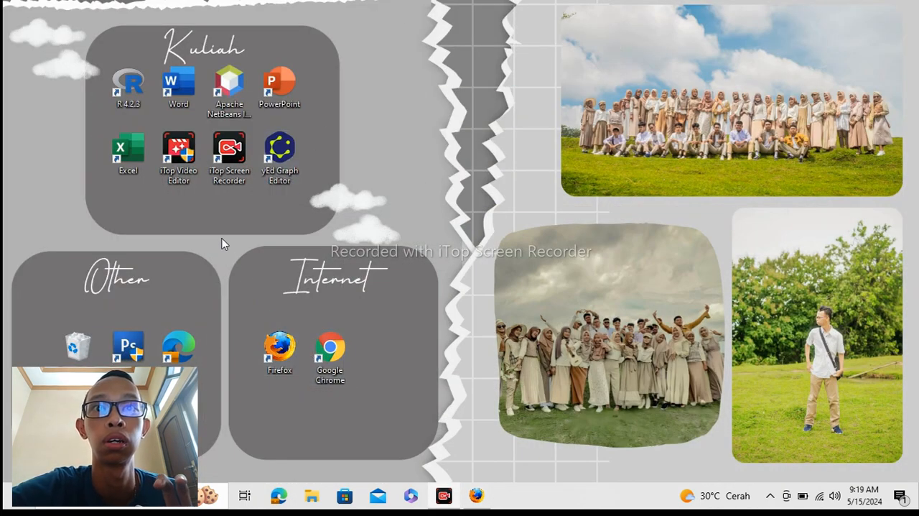
{"action": "left_click", "coordinate": [16, 503]}
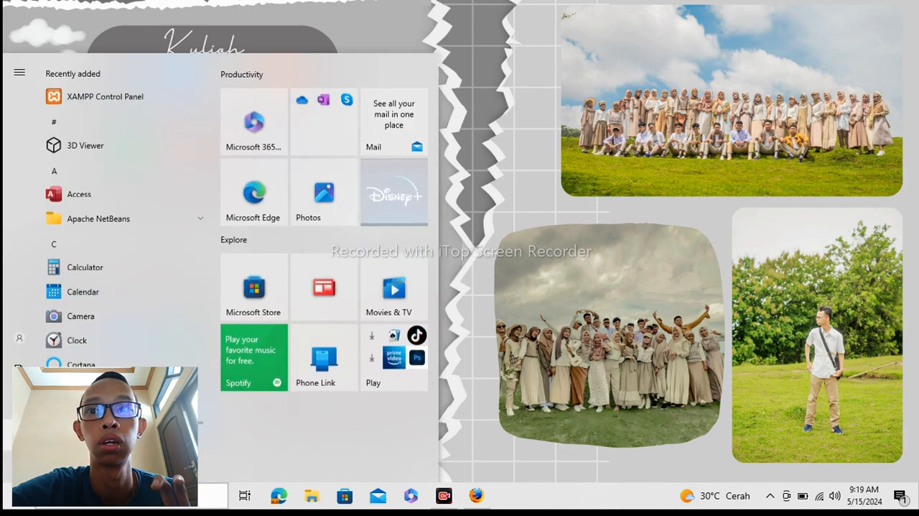
{"action": "mouse_move", "coordinate": [34, 252]}
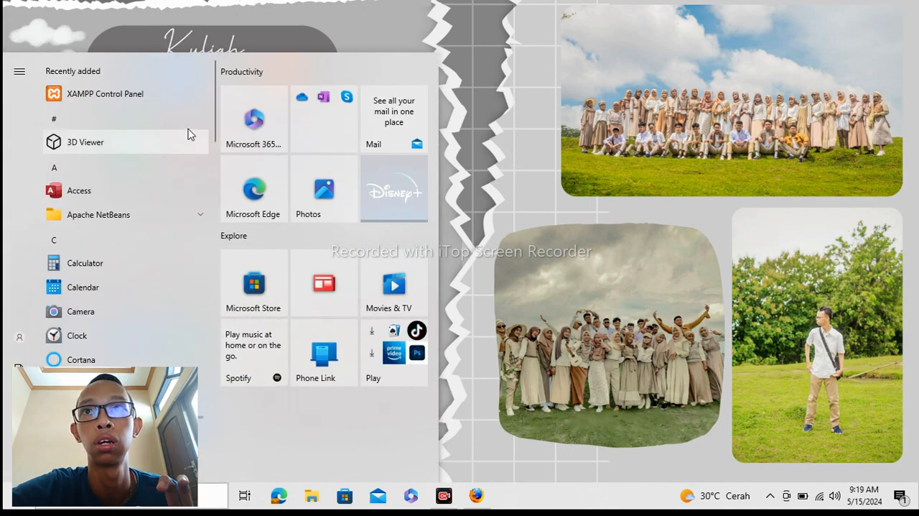
{"action": "left_click", "coordinate": [144, 94]}
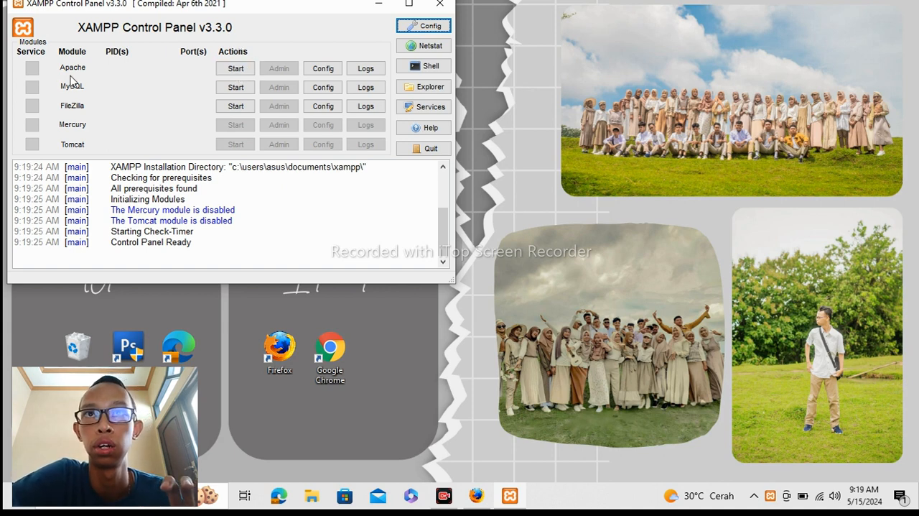
{"action": "left_click", "coordinate": [235, 69]}
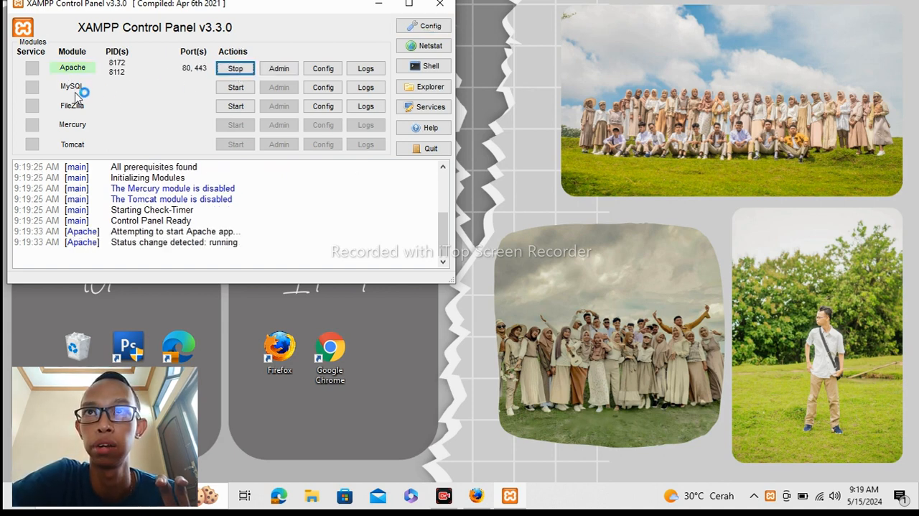
{"action": "left_click", "coordinate": [224, 90]}
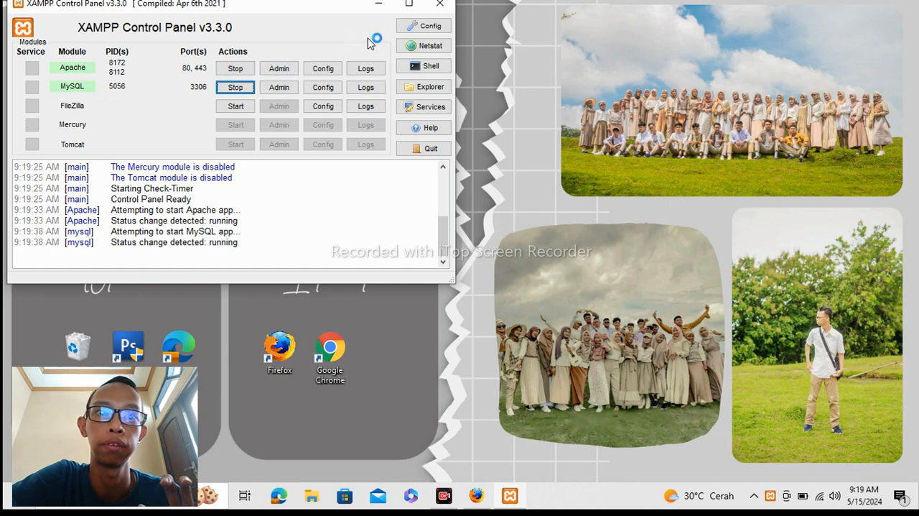
{"action": "left_click", "coordinate": [378, 4]}
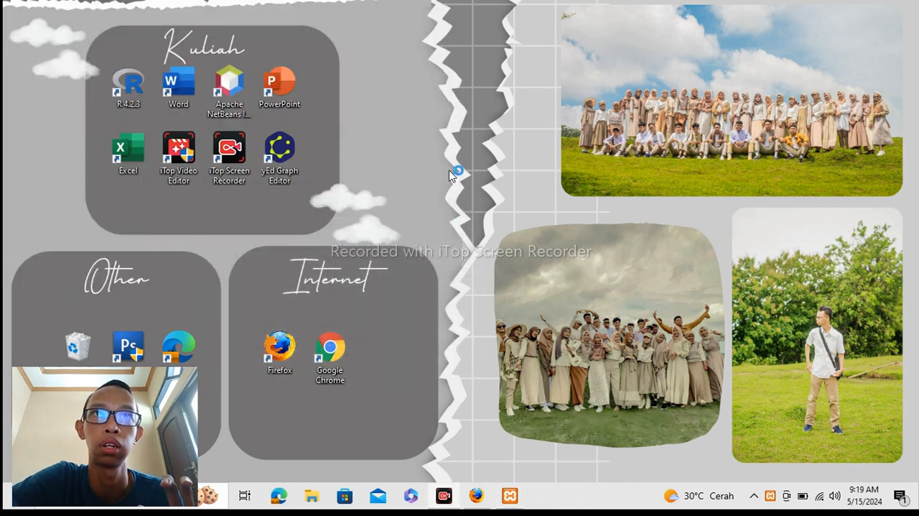
{"action": "left_click", "coordinate": [476, 495]}
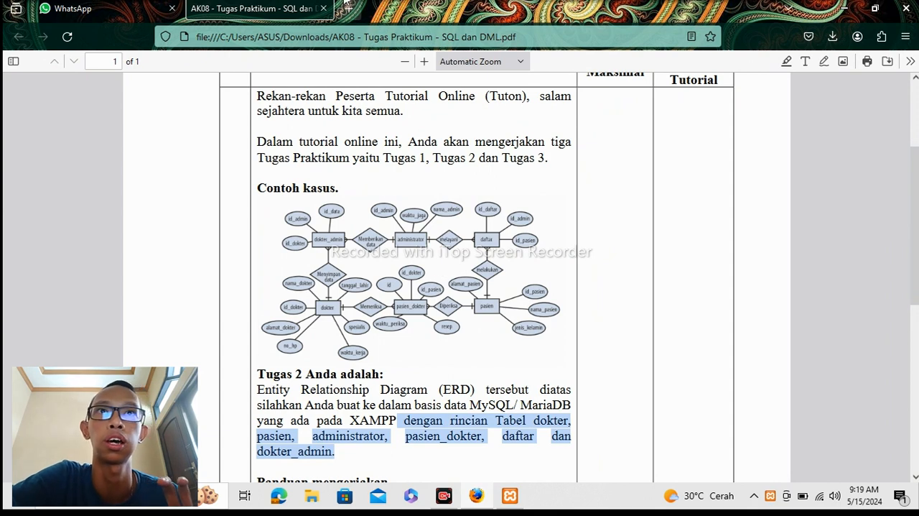
{"action": "left_click", "coordinate": [348, 9]}
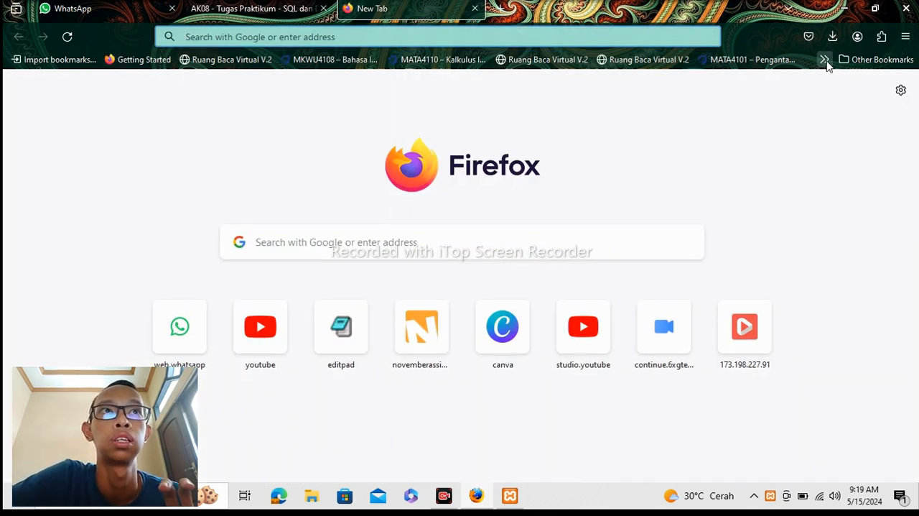
{"action": "left_click", "coordinate": [877, 61]}
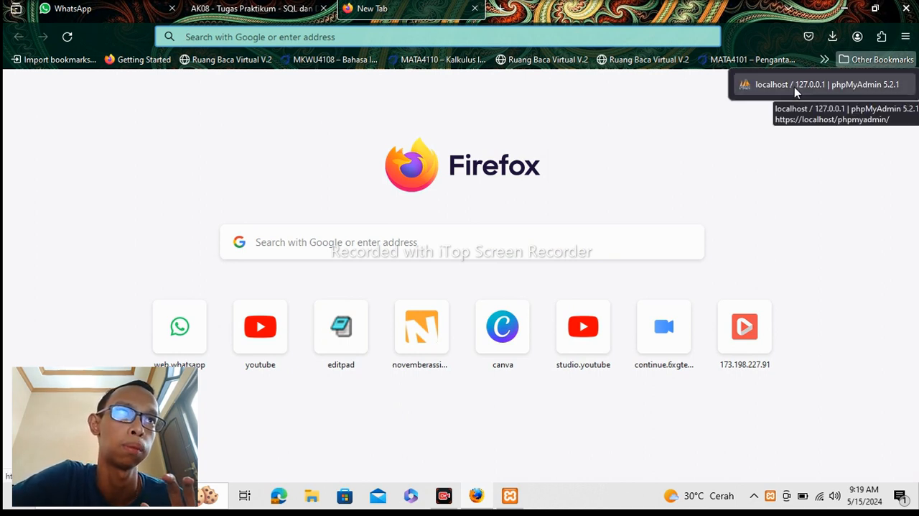
{"action": "left_click", "coordinate": [763, 86]}
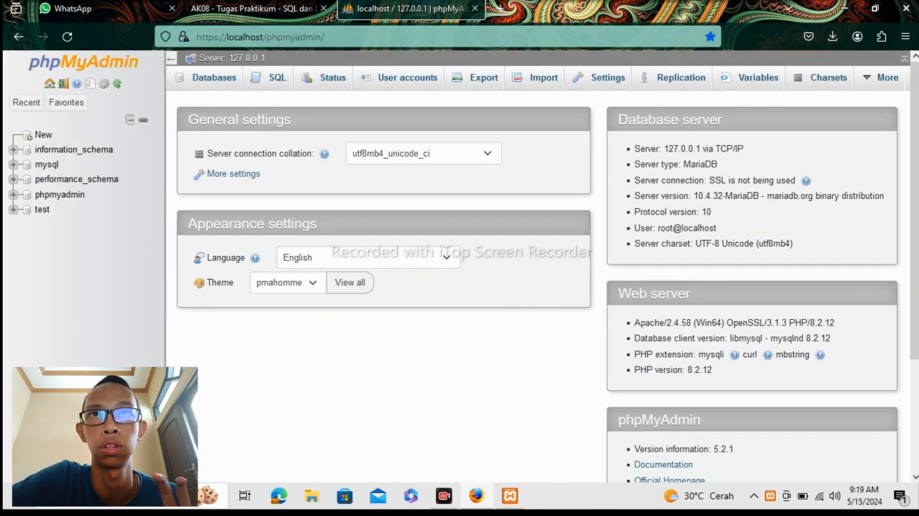
{"action": "left_click_drag", "start_coordinate": [324, 37], "coordinate": [196, 37]}
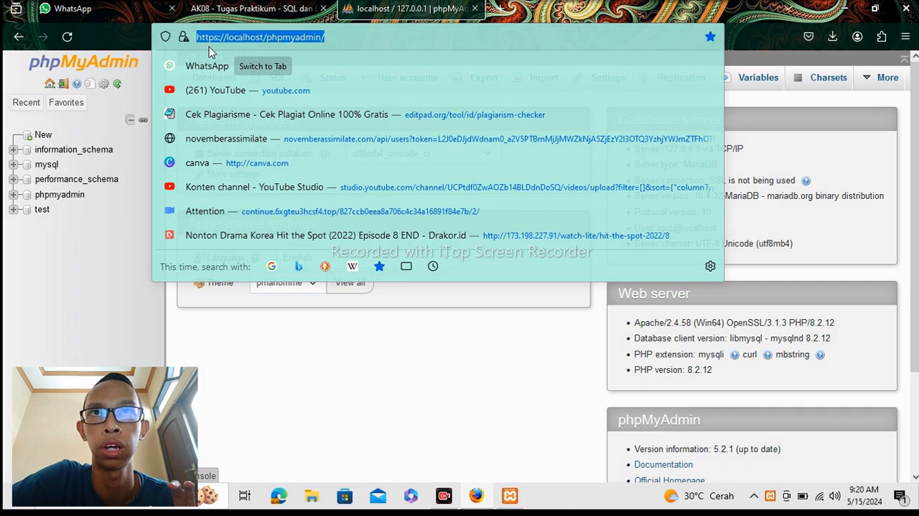
{"action": "left_click", "coordinate": [278, 339]}
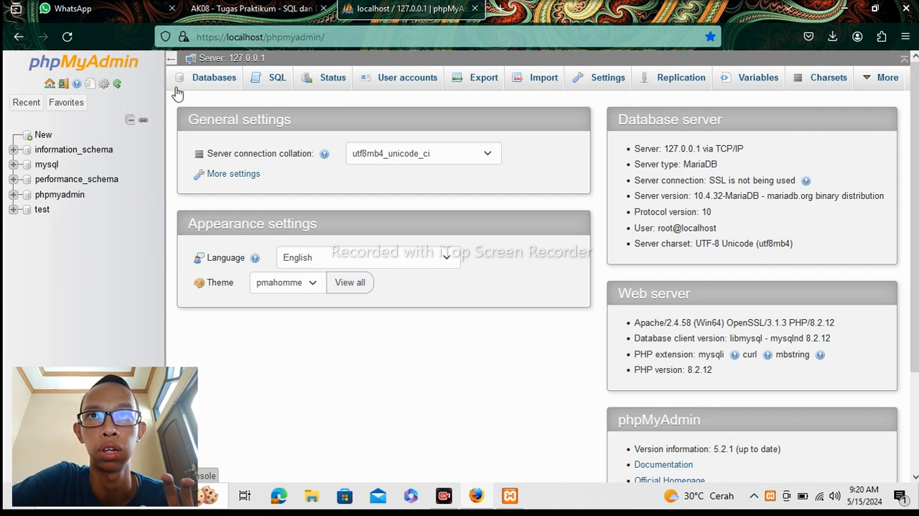
Create a new database named Rumahsakit from the server's database list.
{"action": "left_click", "coordinate": [224, 84]}
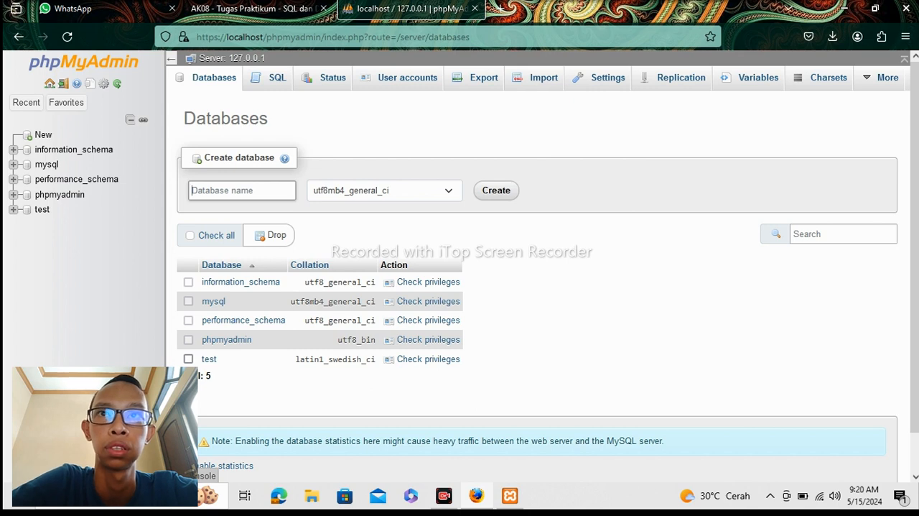
{"action": "type", "text": "Rum"}
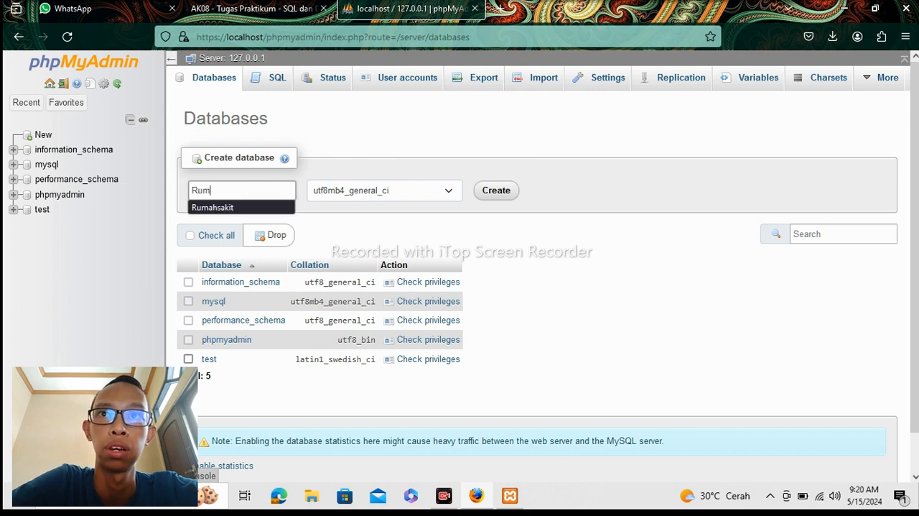
{"action": "type", "text": "ah sakit"}
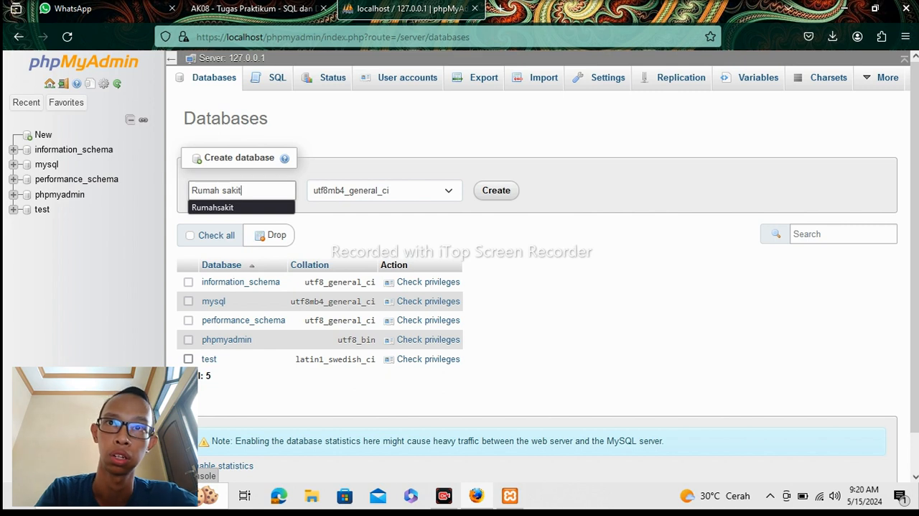
{"action": "left_click", "coordinate": [223, 190]}
{"action": "key", "text": "BackSpace"}
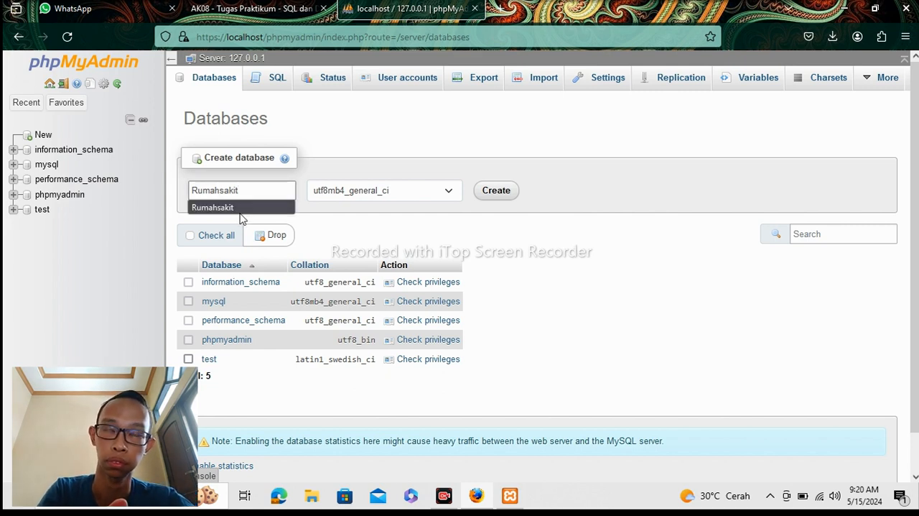
{"action": "left_click", "coordinate": [496, 190]}
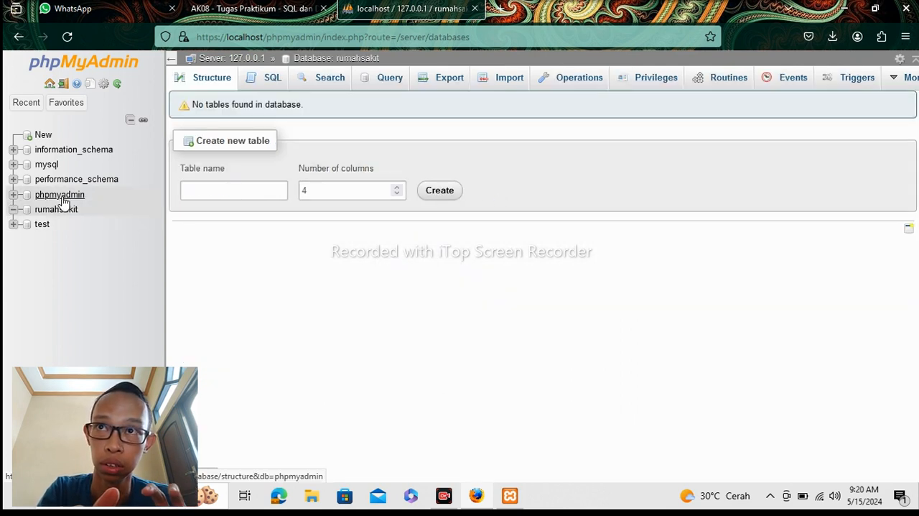
Drop the rumahsakit database from the server's database list.
{"action": "left_click", "coordinate": [49, 84]}
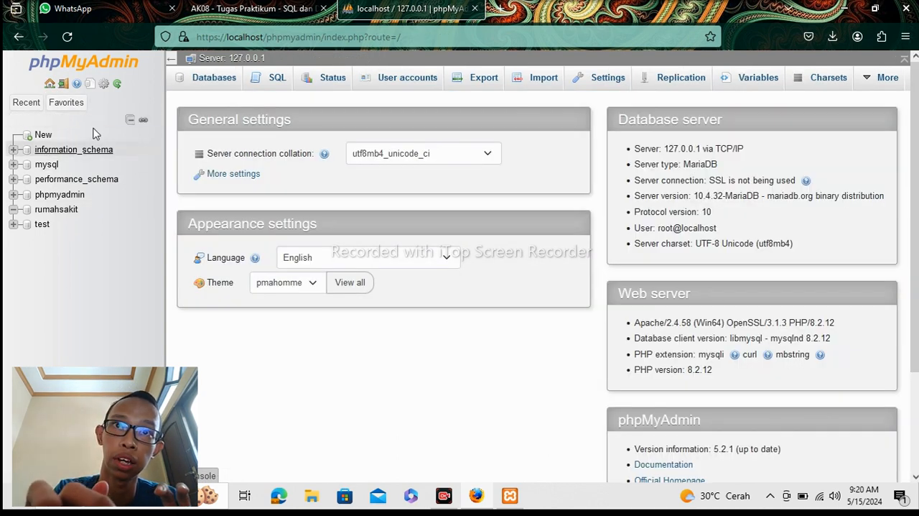
{"action": "left_click", "coordinate": [225, 81]}
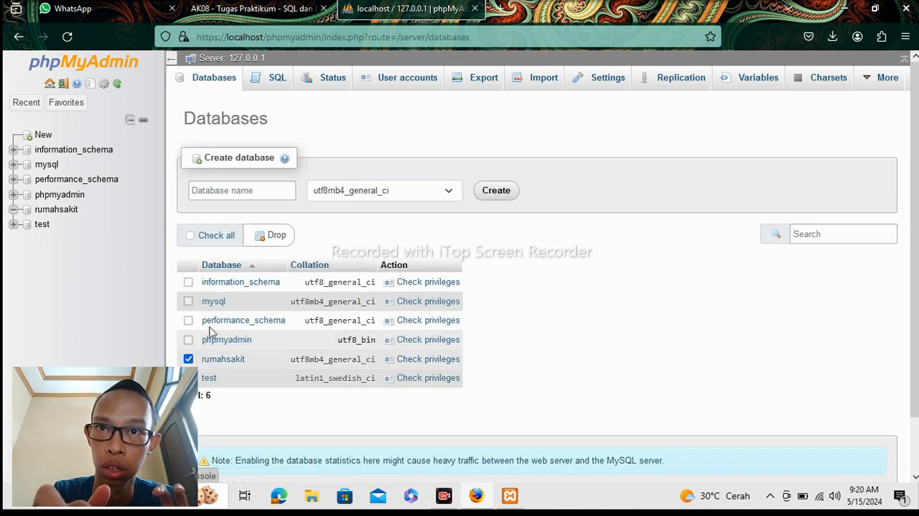
{"action": "left_click", "coordinate": [279, 241]}
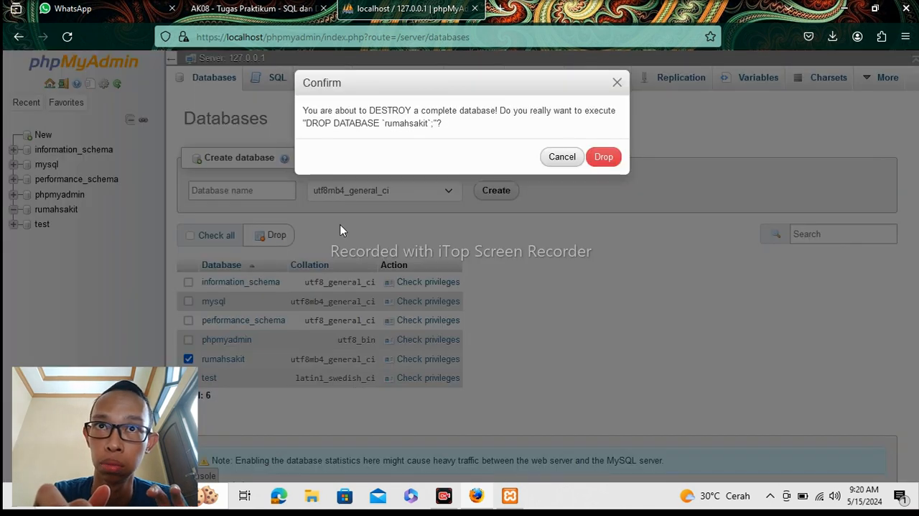
{"action": "left_click", "coordinate": [609, 158]}
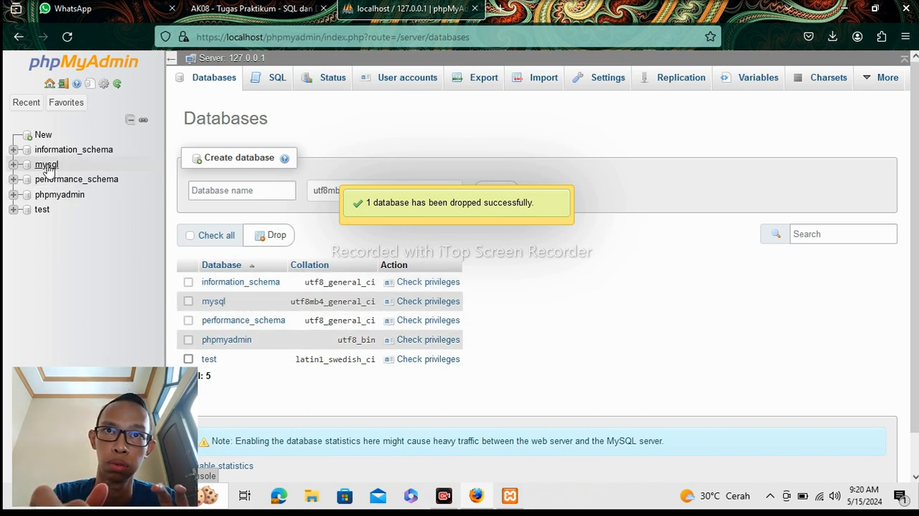
Create the hospital database by running the statement CREATE DATABASE Rumahsakit; as an SQL query on the server.
{"action": "left_click", "coordinate": [260, 82]}
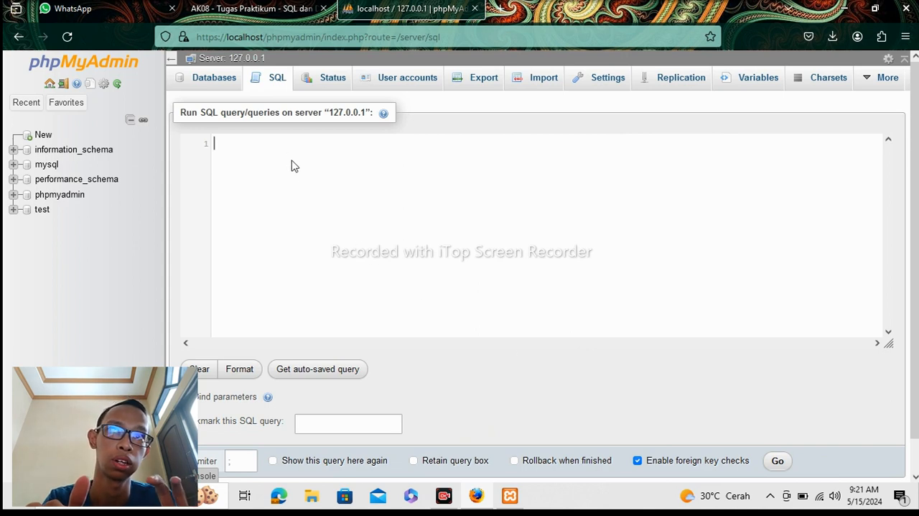
{"action": "type", "text": "C"}
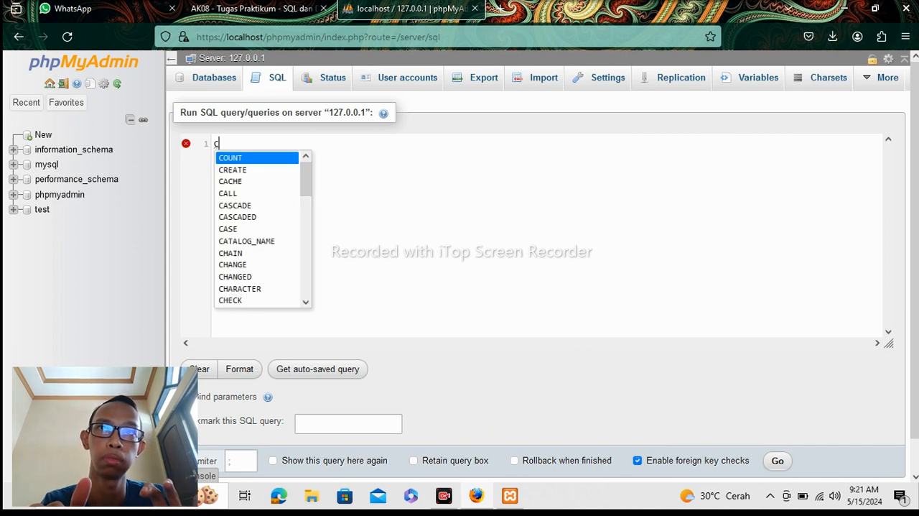
{"action": "type", "text": "REA"}
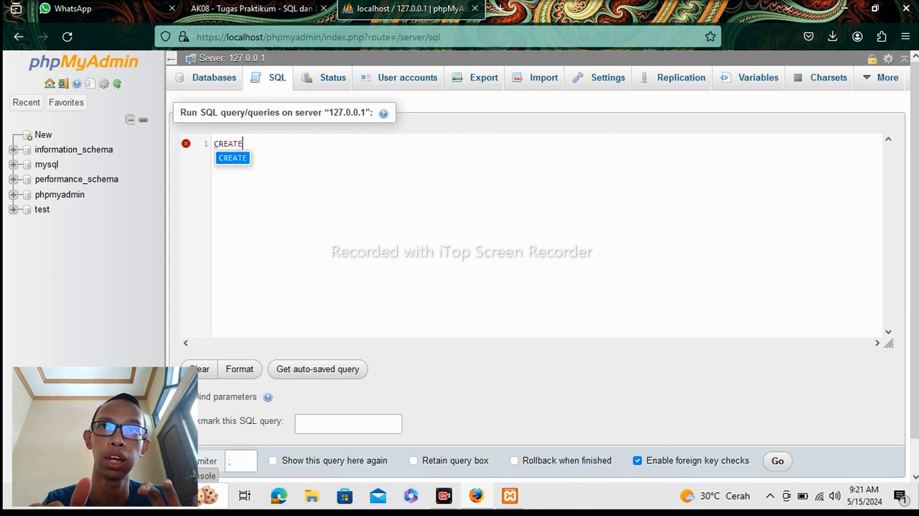
{"action": "type", "text": "TE "}
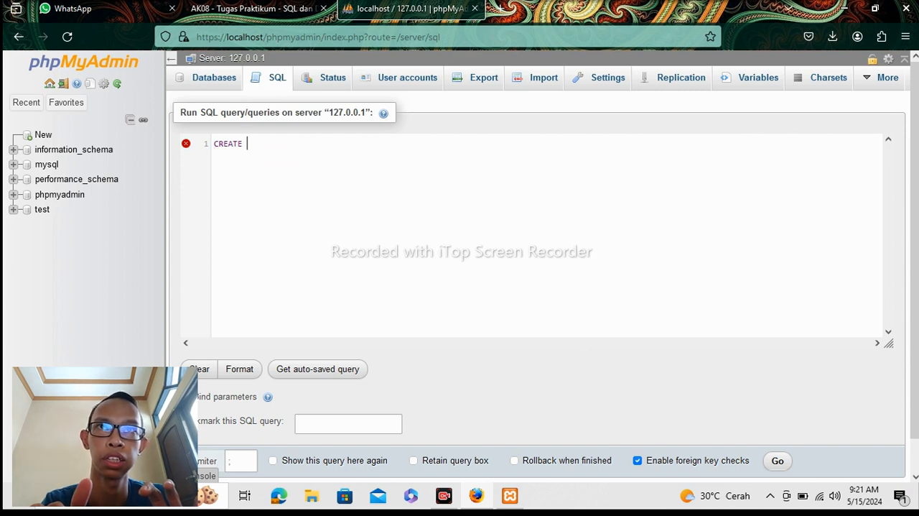
{"action": "type", "text": "DATA"}
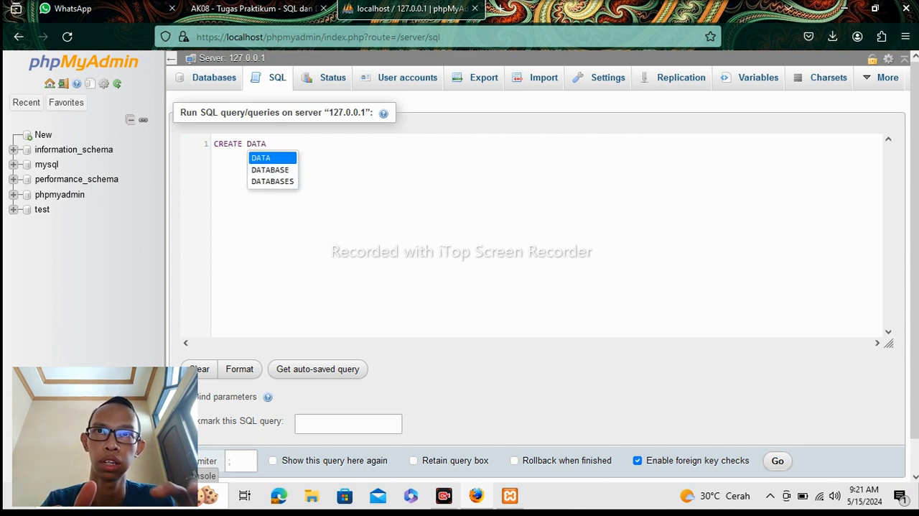
{"action": "type", "text": "BASE"}
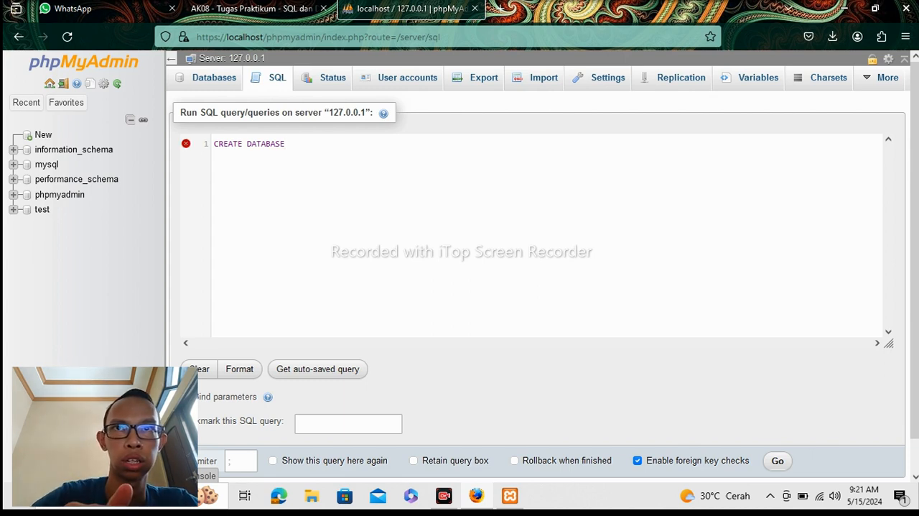
{"action": "type", "text": " r"}
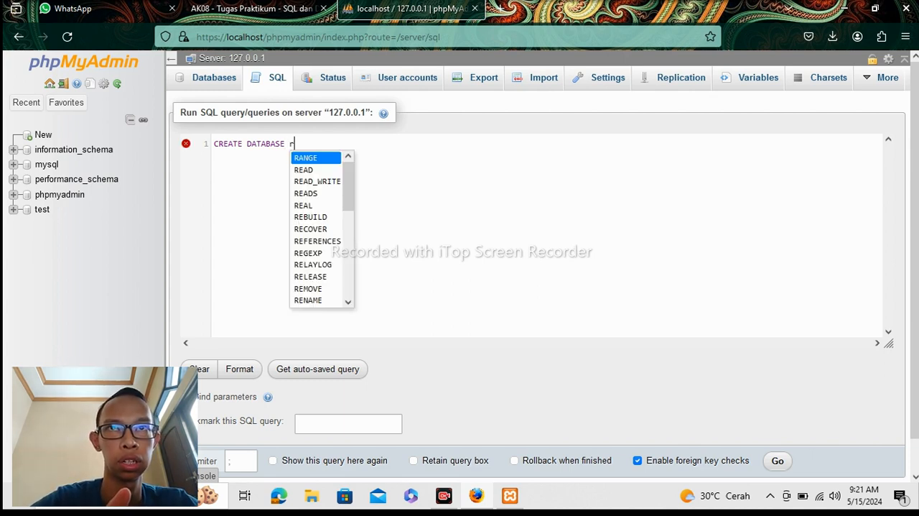
{"action": "key", "text": "BackSpace"}
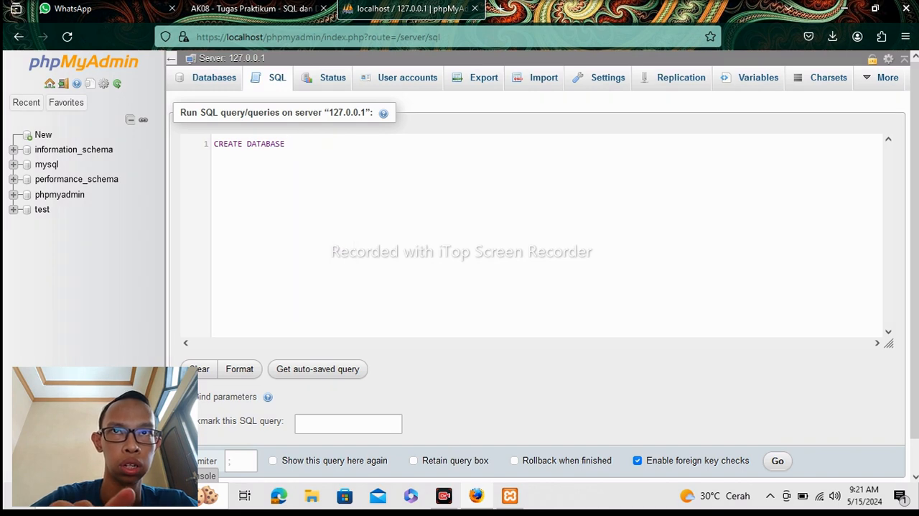
{"action": "type", "text": "Rumahsakit"}
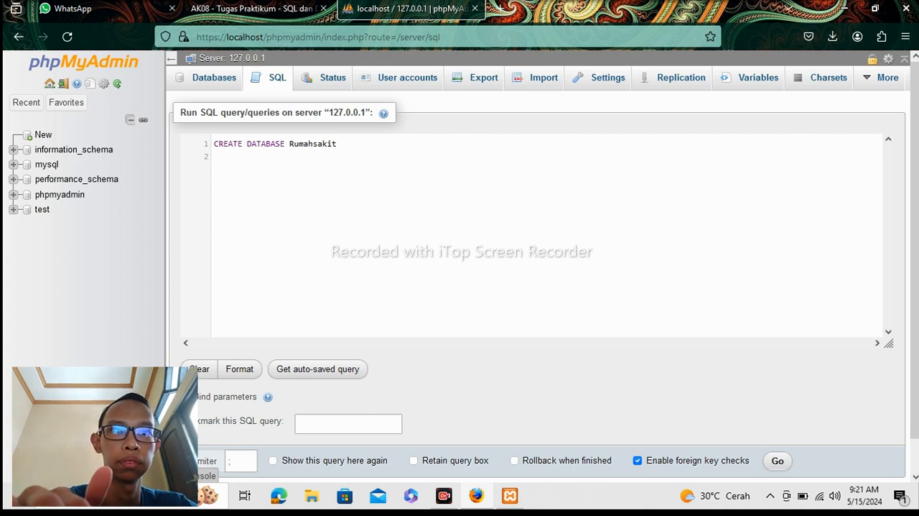
{"action": "key", "text": "BackSpace"}
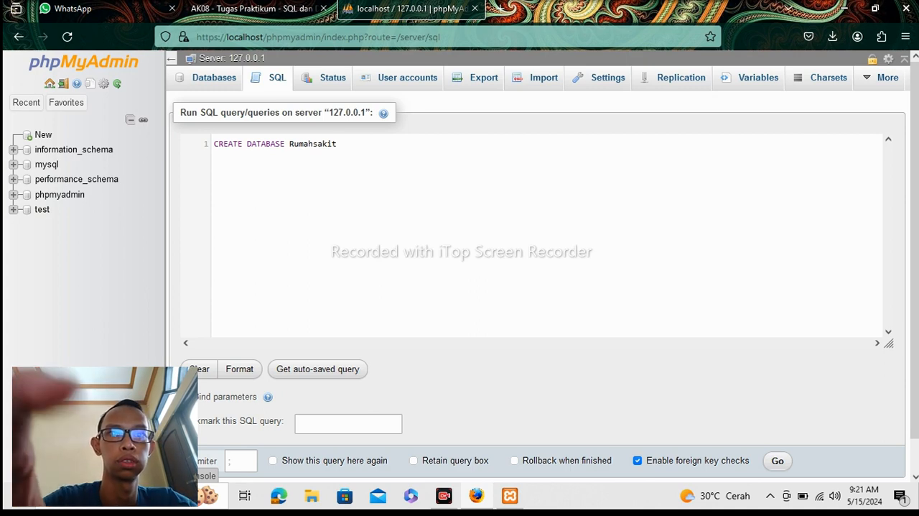
{"action": "type", "text": ";"}
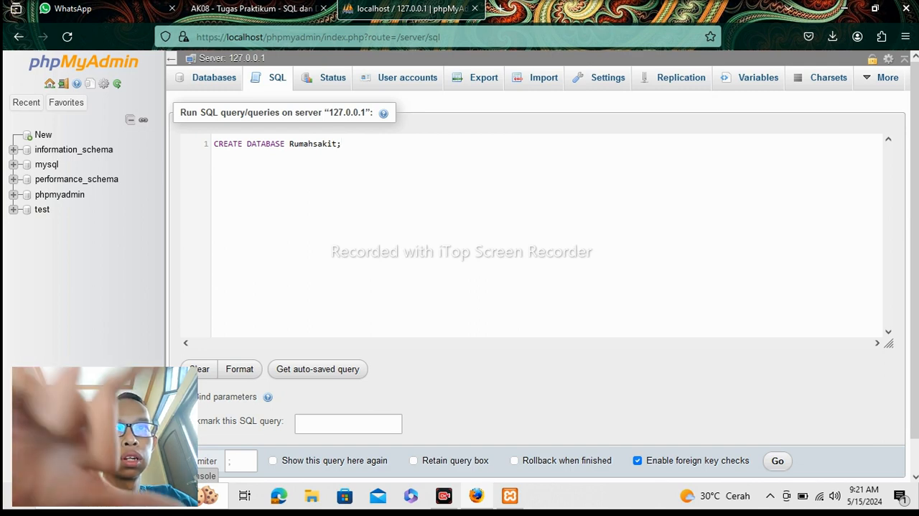
{"action": "key", "text": "Return"}
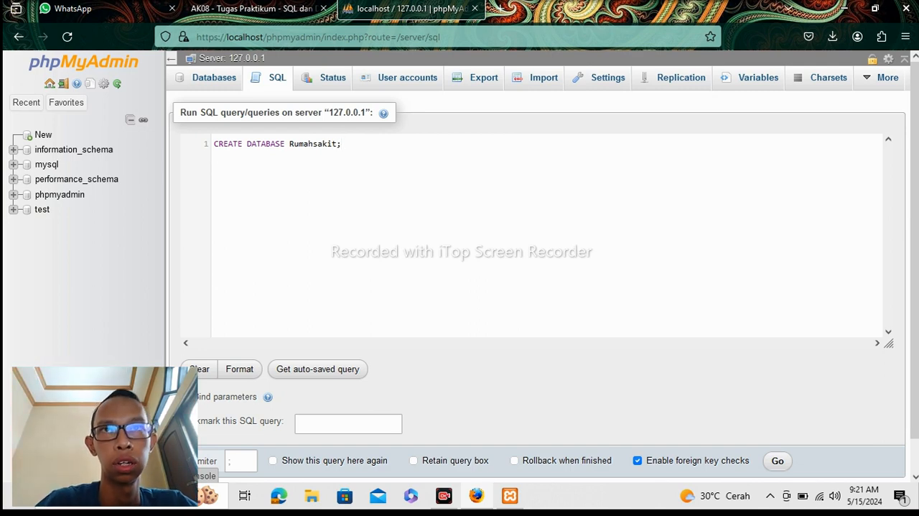
{"action": "mouse_move", "coordinate": [686, 490]}
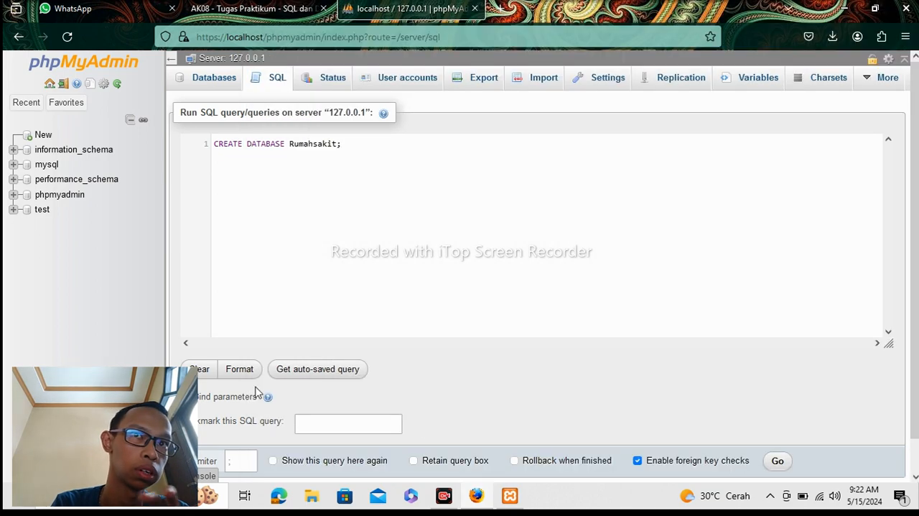
{"action": "scroll", "coordinate": [695, 467], "scroll_direction": "down", "scroll_amount": 2}
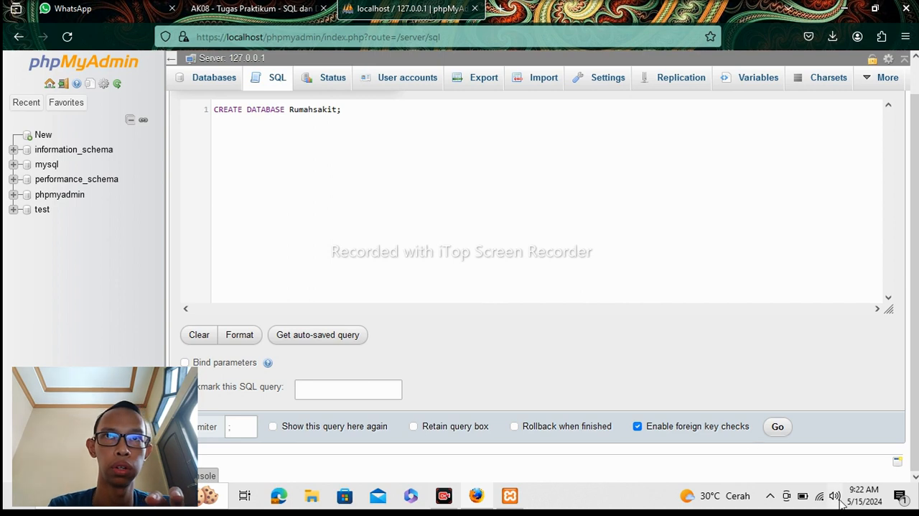
{"action": "left_click", "coordinate": [775, 433]}
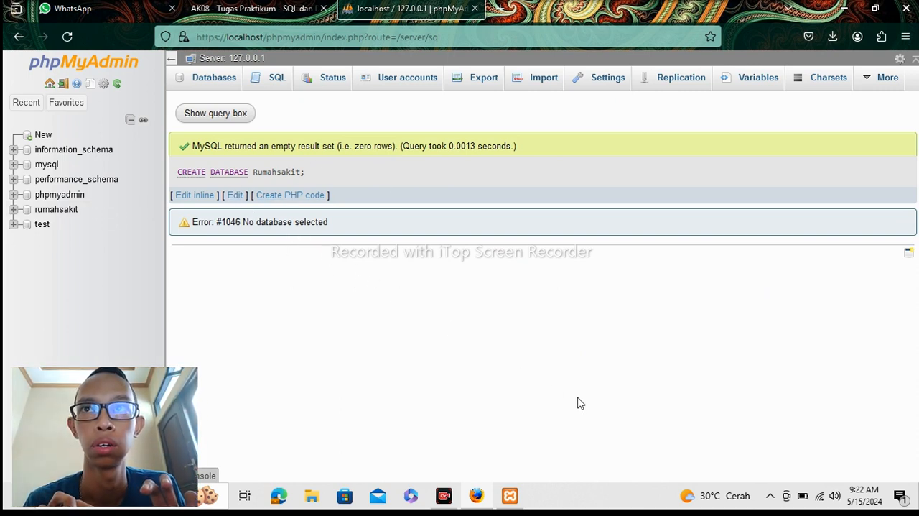
Open the rumahsakit database and begin a new SQL query in it with CREATE TABLE dokter (.
{"action": "left_click", "coordinate": [32, 215]}
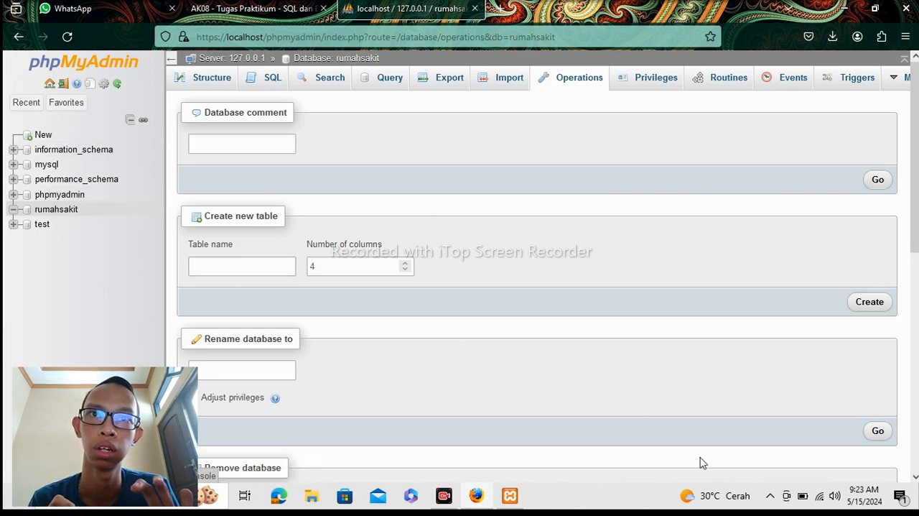
{"action": "left_click", "coordinate": [262, 86]}
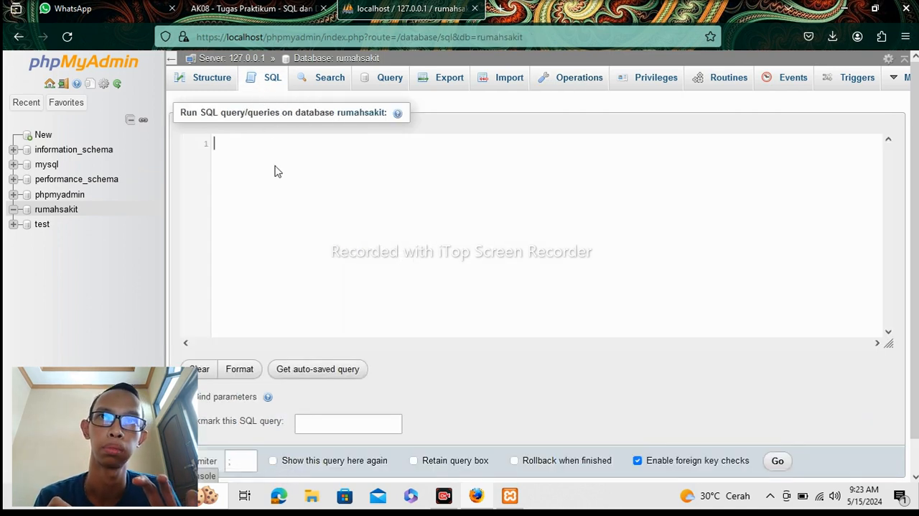
{"action": "type", "text": "c"}
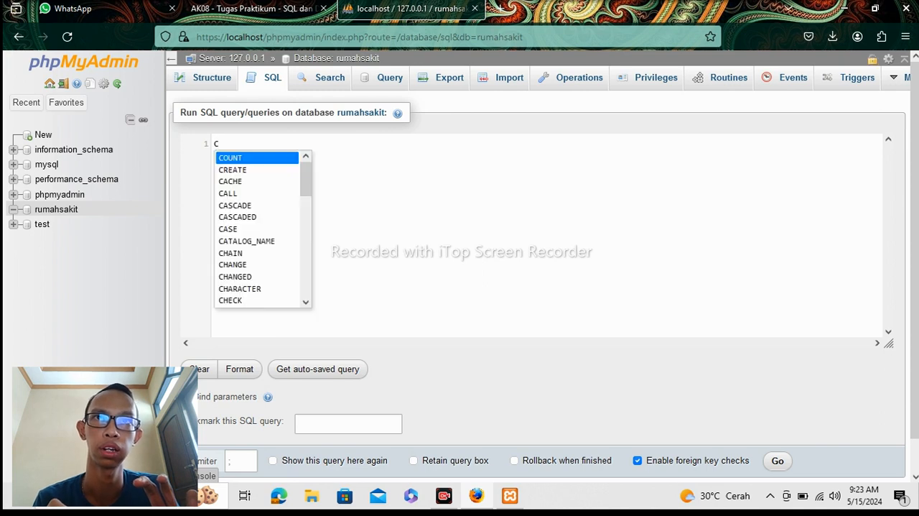
{"action": "type", "text": "reate"}
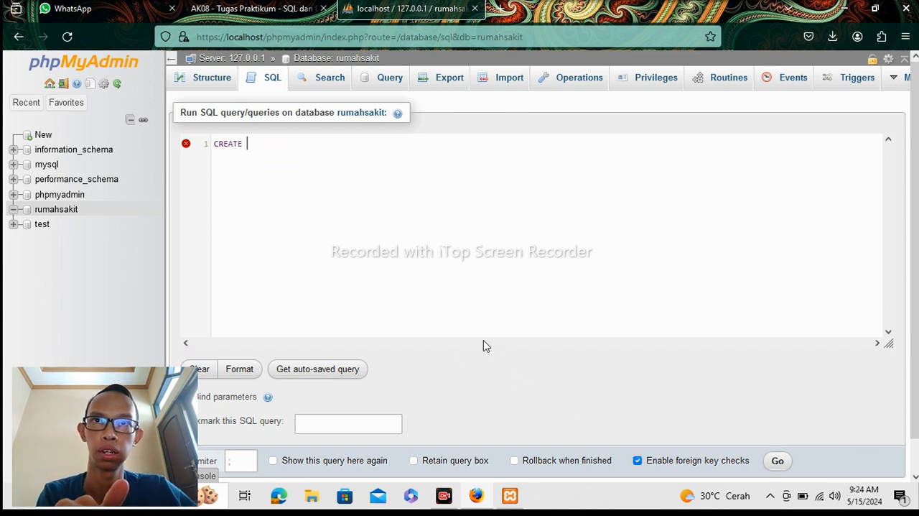
{"action": "type", "text": " TABLE"}
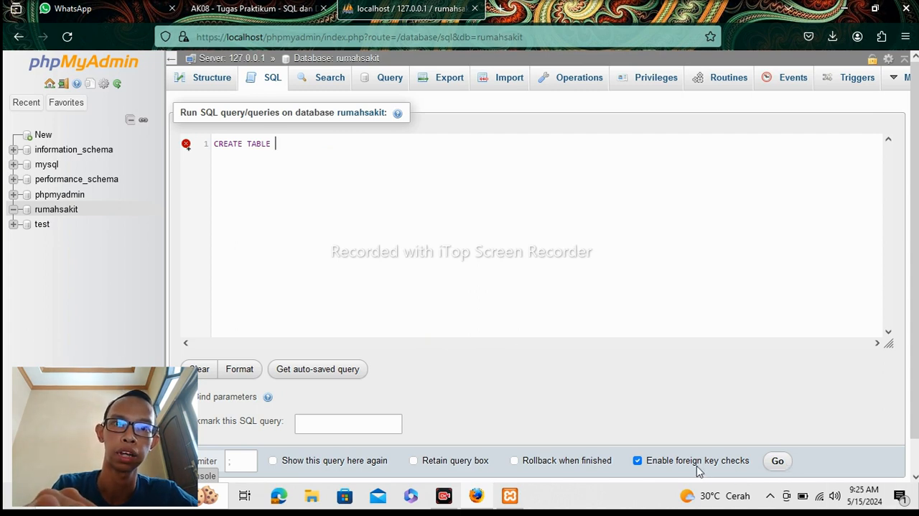
{"action": "type", "text": " DO"}
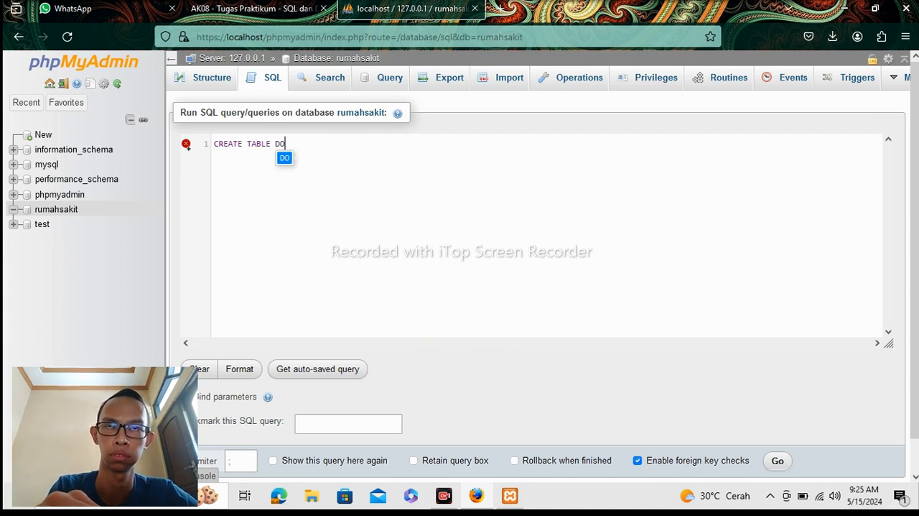
{"action": "type", "text": "KTER"}
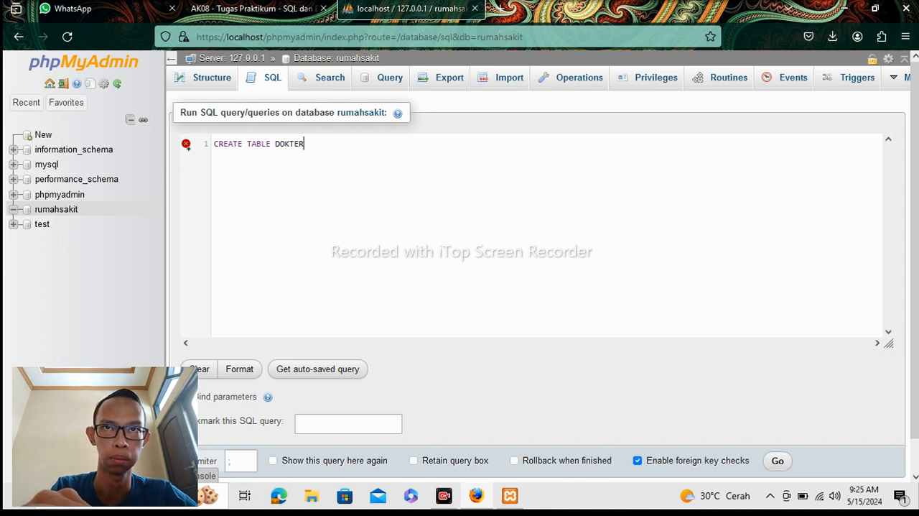
{"action": "key", "text": "BackSpace"}
{"action": "key", "text": "BackSpace"}
{"action": "key", "text": "BackSpace"}
{"action": "key", "text": "BackSpace"}
{"action": "key", "text": "BackSpace"}
{"action": "key", "text": "BackSpace"}
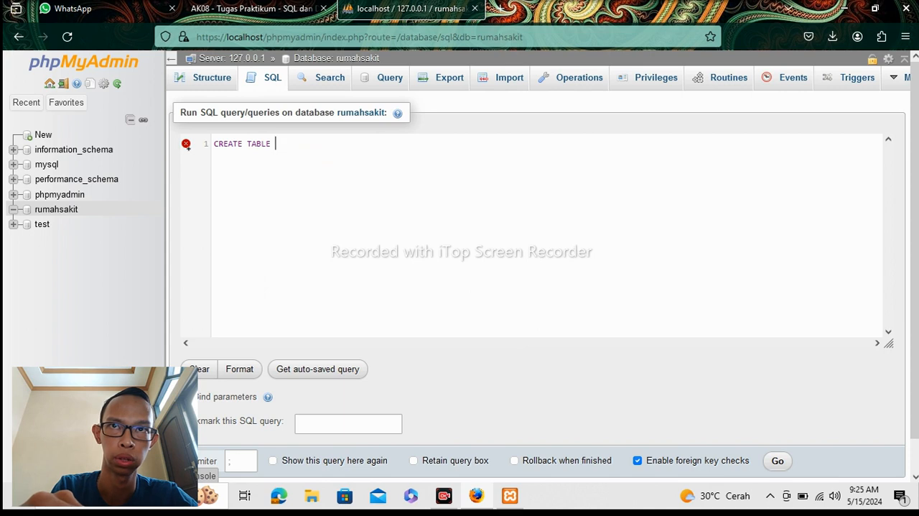
{"action": "type", "text": "dokter"}
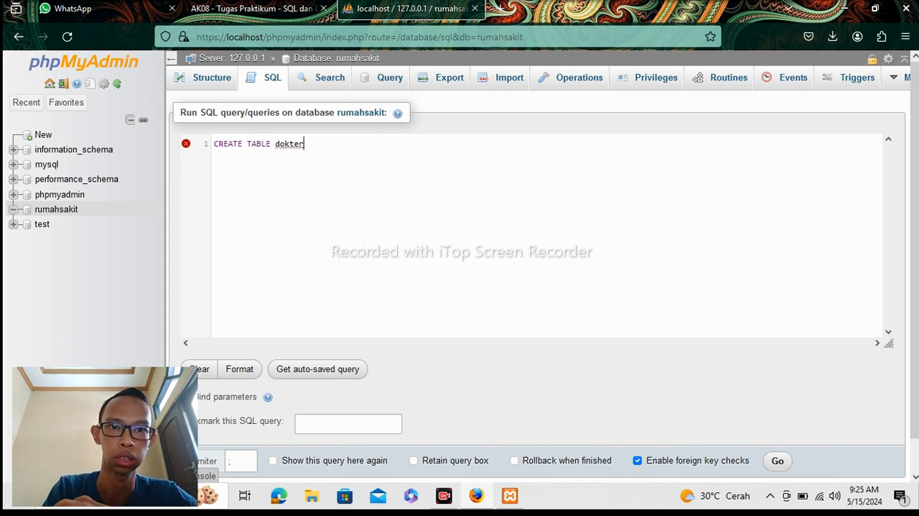
{"action": "type", "text": " ("}
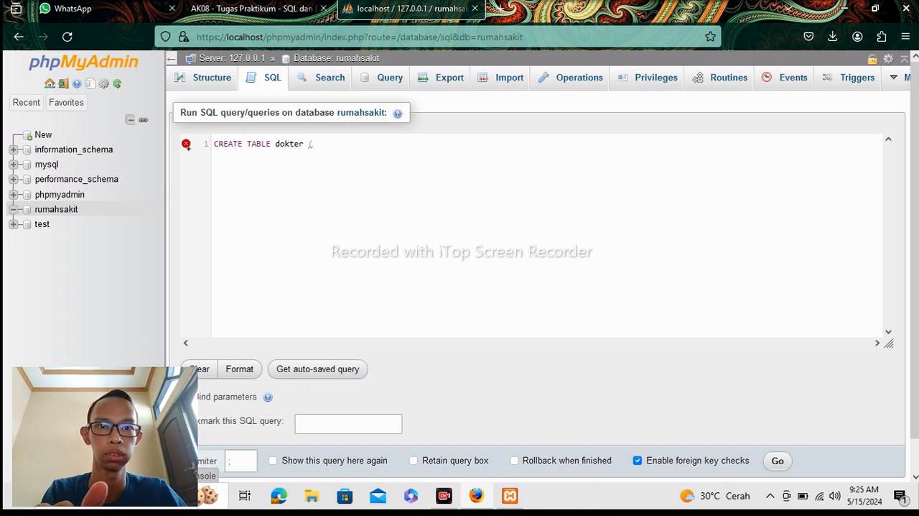
Add the first column definition, id_dokter int(3), to the CREATE TABLE dokter statement.
{"action": "type", "text": "id_"}
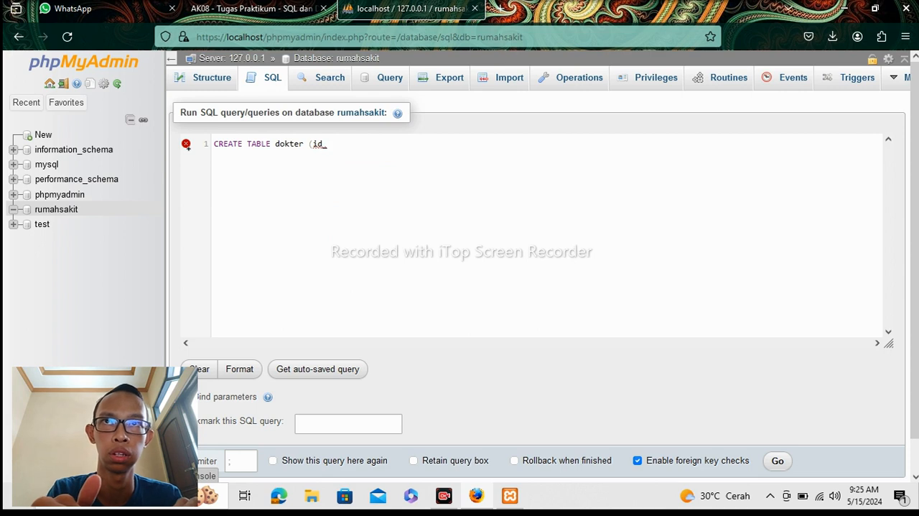
{"action": "type", "text": " d"}
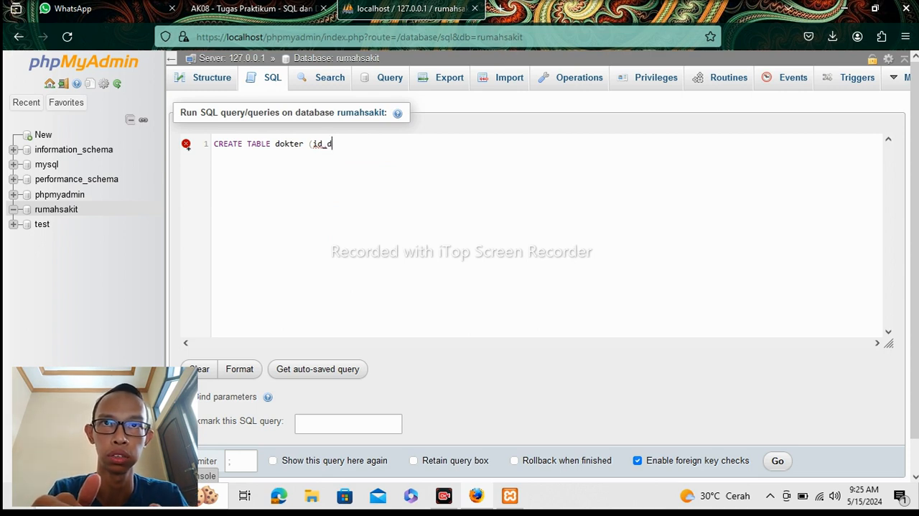
{"action": "type", "text": "okter"}
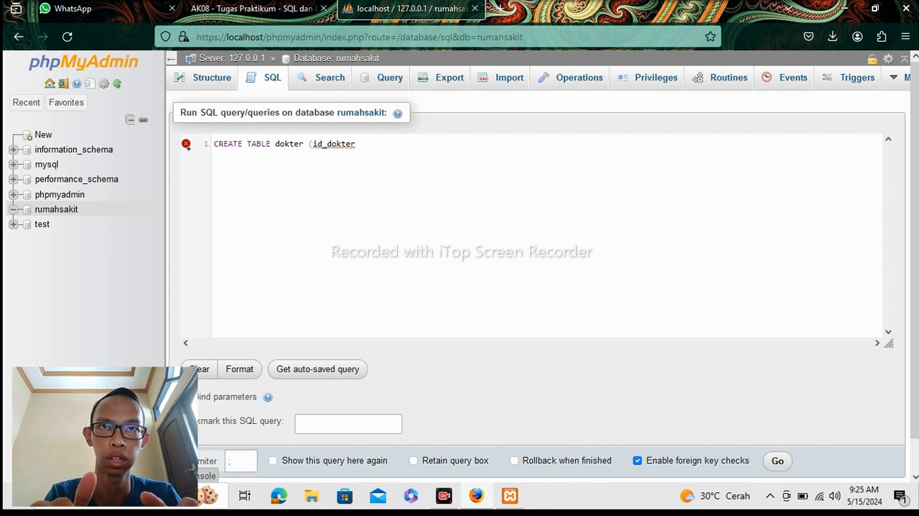
{"action": "type", "text": "i"}
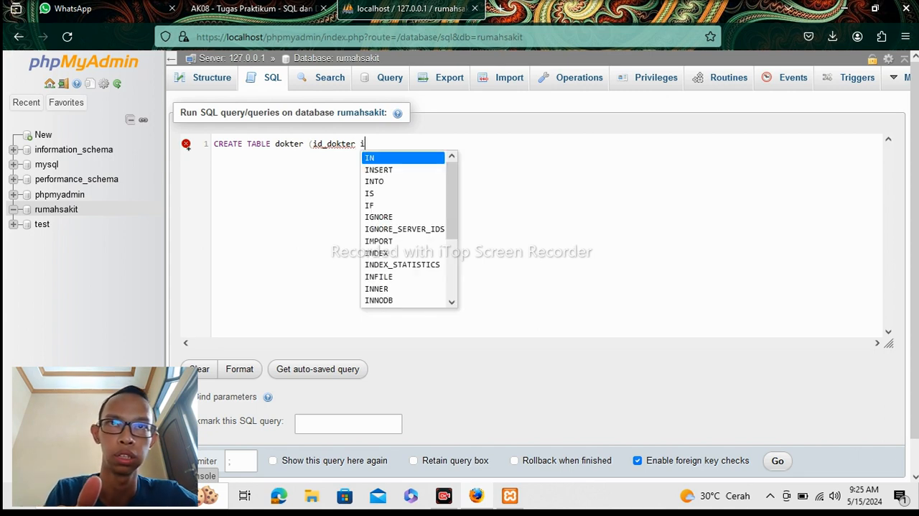
{"action": "type", "text": "nt("}
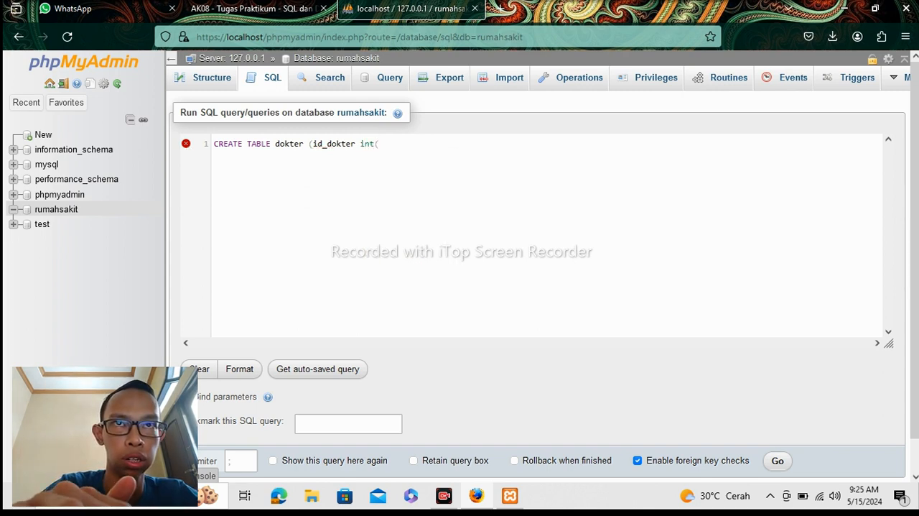
{"action": "type", "text": "3"}
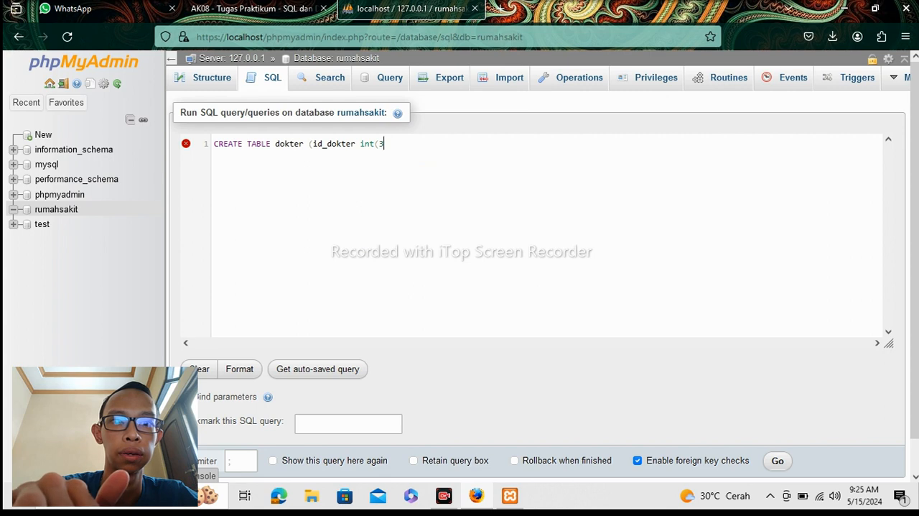
{"action": "type", "text": ")"}
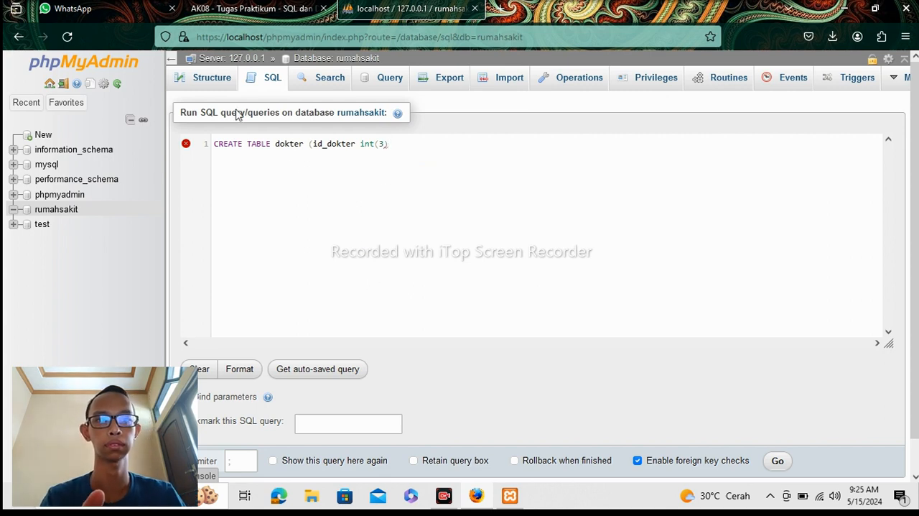
Examine the dokter entity and its attributes in the enlarged ERD of the AK08 assignment PDF.
{"action": "left_click", "coordinate": [251, 9]}
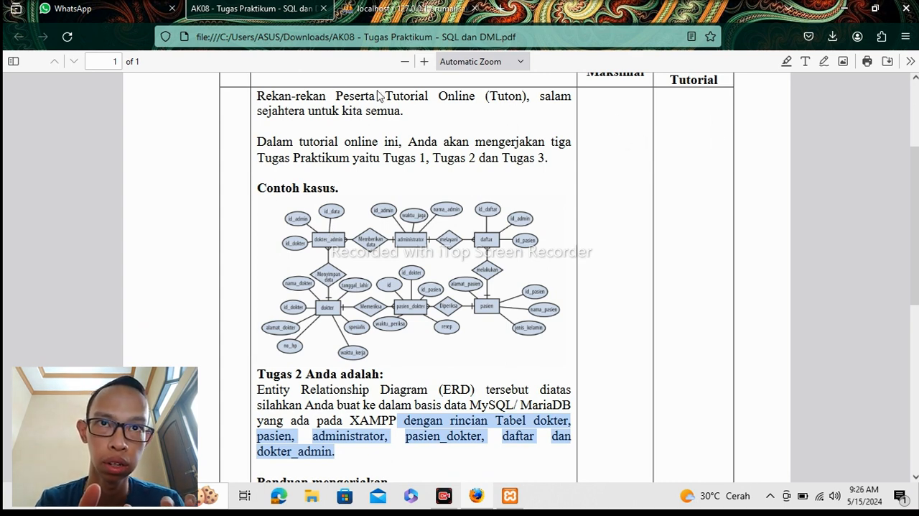
{"action": "scroll", "coordinate": [335, 207], "scroll_direction": "up", "scroll_amount": 2, "text": "ctrl"}
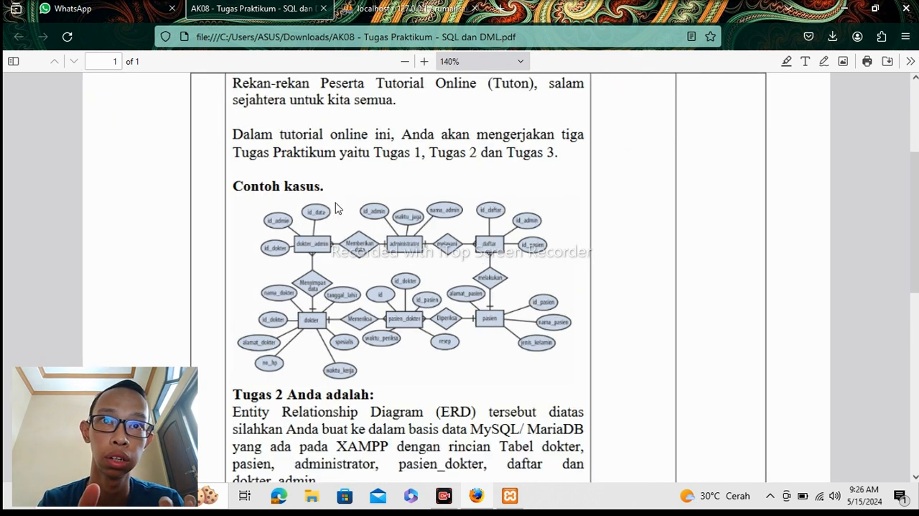
{"action": "scroll", "coordinate": [335, 207], "scroll_direction": "up", "scroll_amount": 2, "text": "ctrl"}
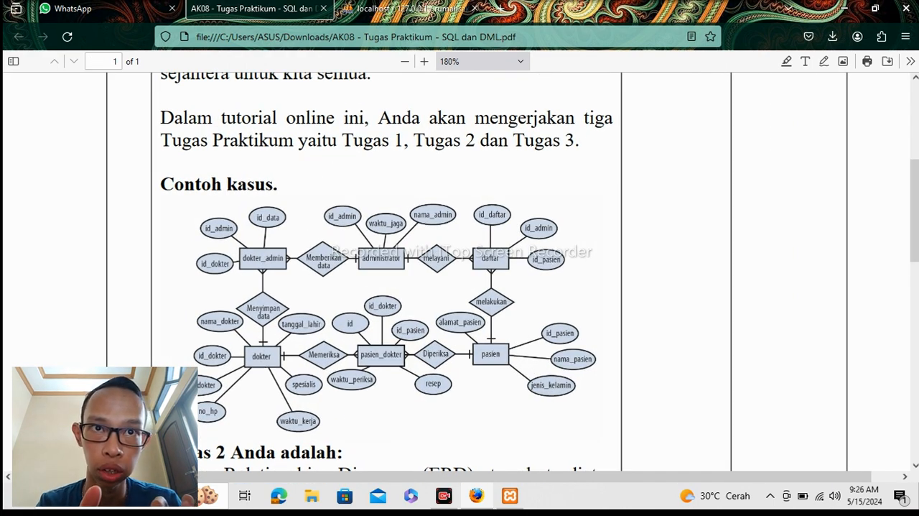
Switch back to phpMyAdmin and define id_dokter as PRIMARY KEY AUTO_INCREMENT in the CREATE TABLE dokter statement.
{"action": "left_click", "coordinate": [402, 9]}
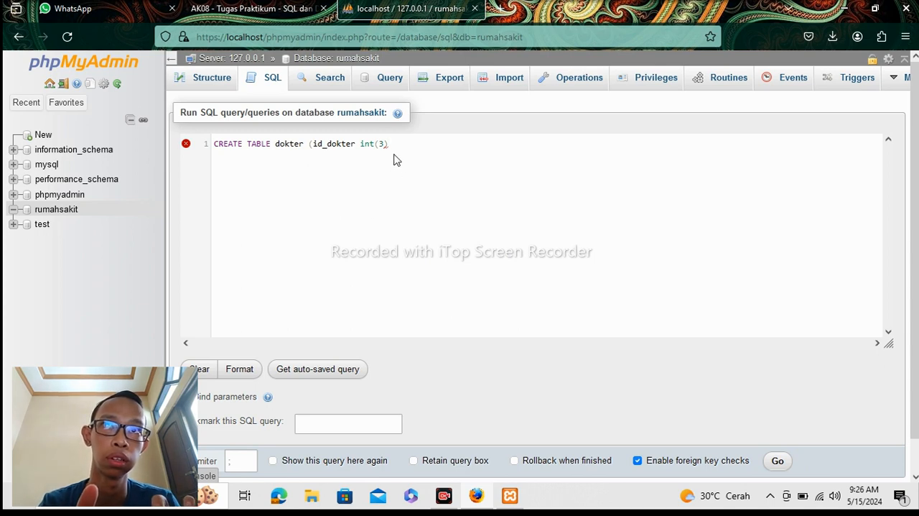
{"action": "type", "text": ","}
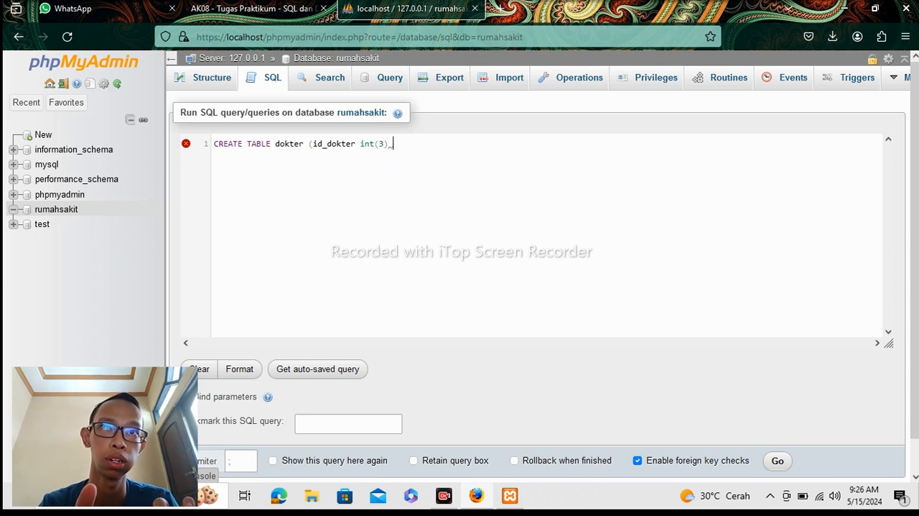
{"action": "key", "text": "BackSpace"}
{"action": "type", "text": "P"}
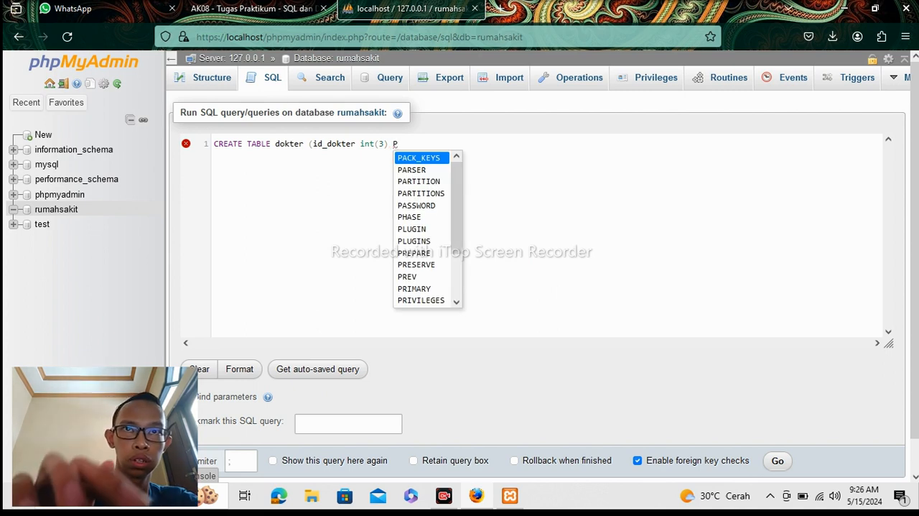
{"action": "type", "text": "R"}
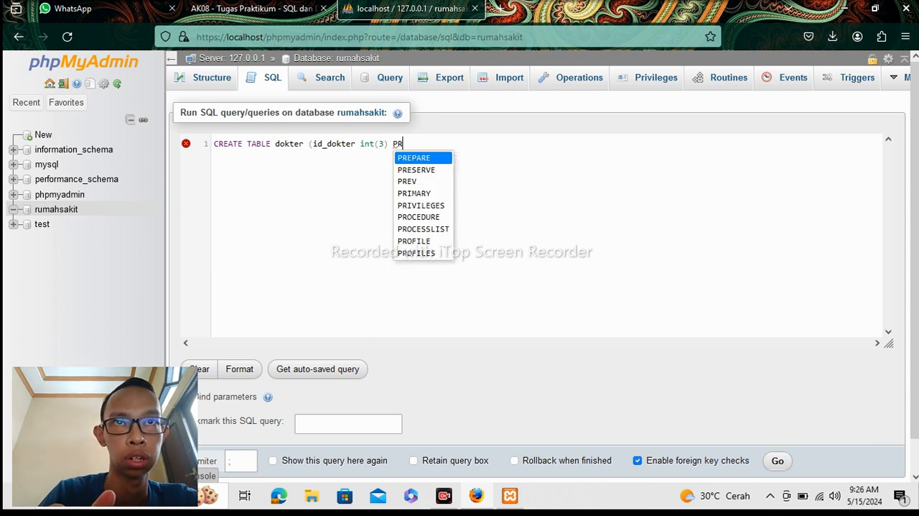
{"action": "type", "text": "IMARY"}
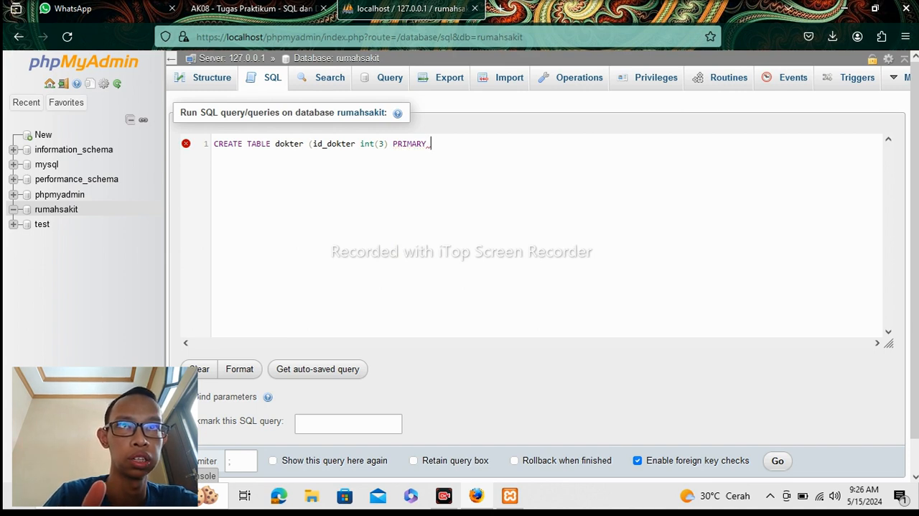
{"action": "type", "text": " KEY"}
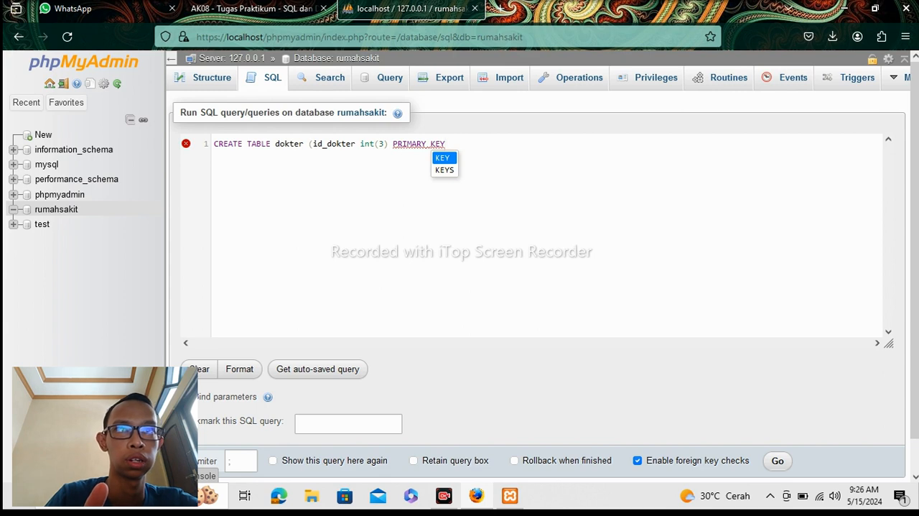
{"action": "type", "text": " AU"}
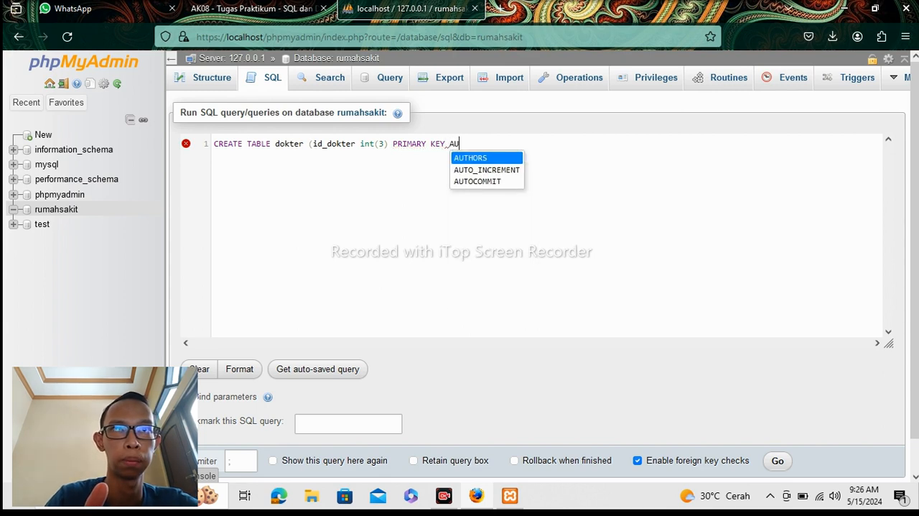
{"action": "type", "text": "TO"}
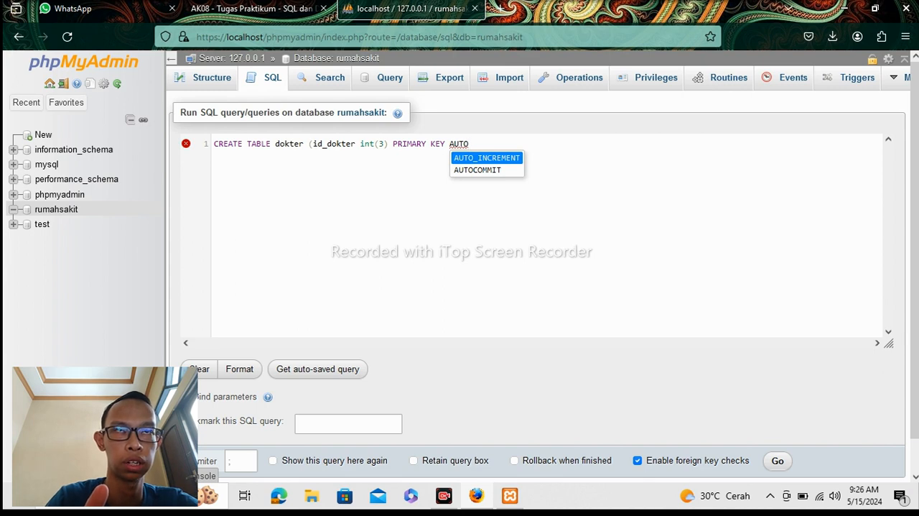
{"action": "left_click", "coordinate": [516, 158]}
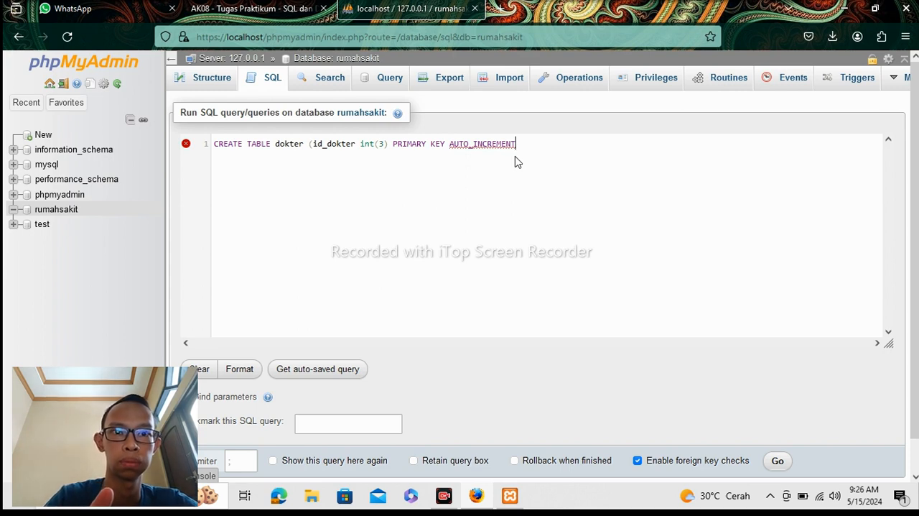
Add the column nama_dokter varchar(30) after id_dokter in the CREATE TABLE dokter statement, separated by a comma.
{"action": "type", "text": ", "}
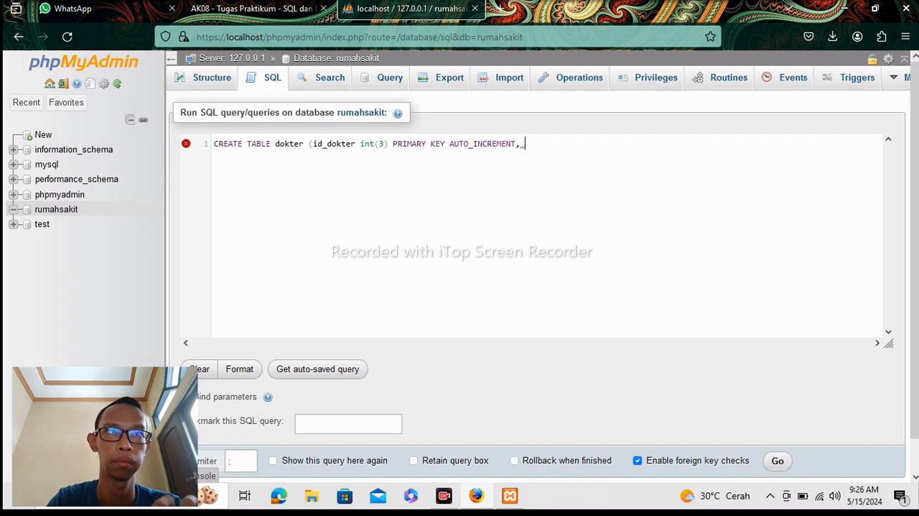
{"action": "type", "text": "NA"}
{"action": "key", "text": "BackSpace"}
{"action": "key", "text": "BackSpace"}
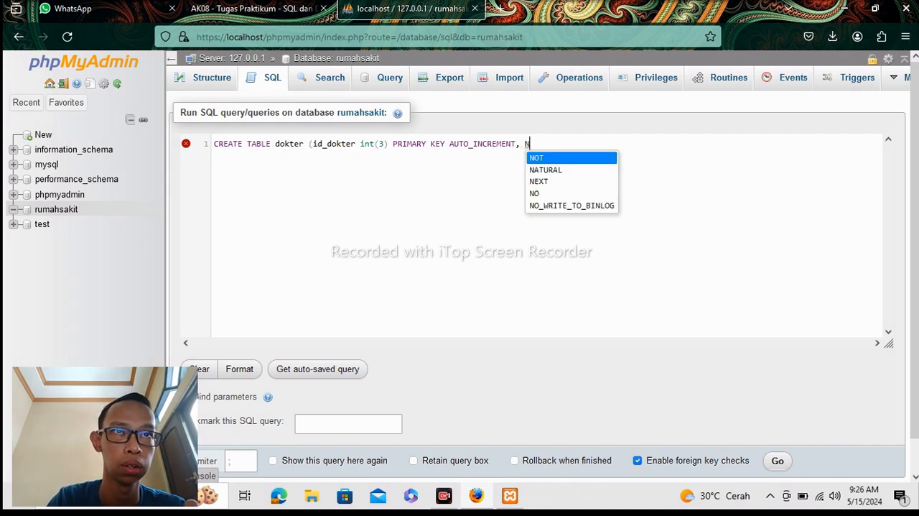
{"action": "type", "text": "nama"}
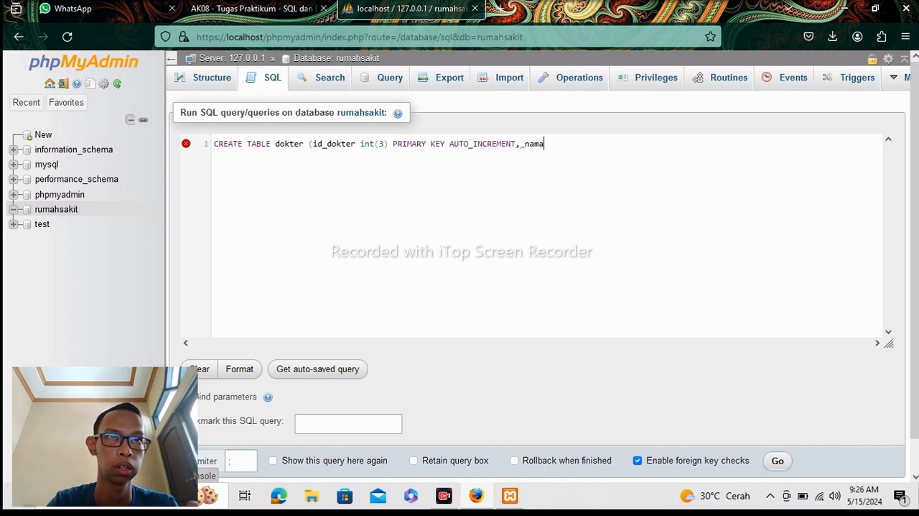
{"action": "type", "text": "_"}
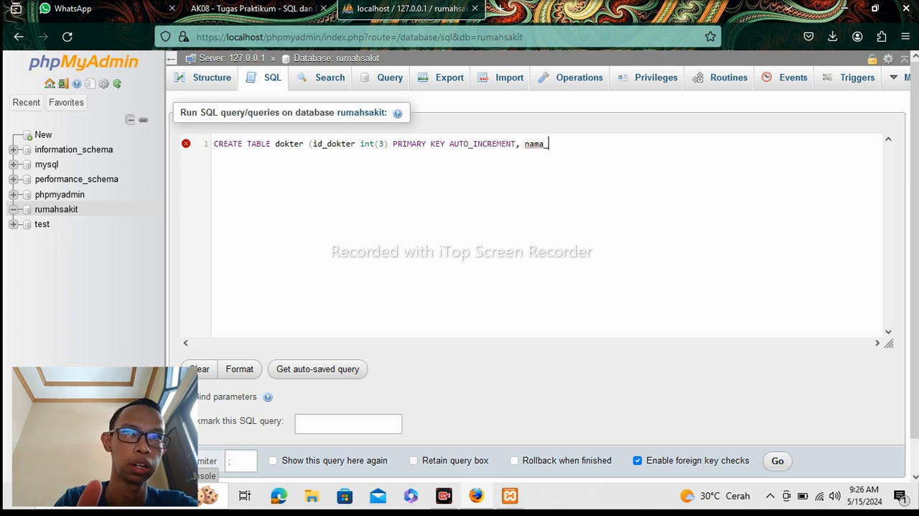
{"action": "type", "text": "dokt"}
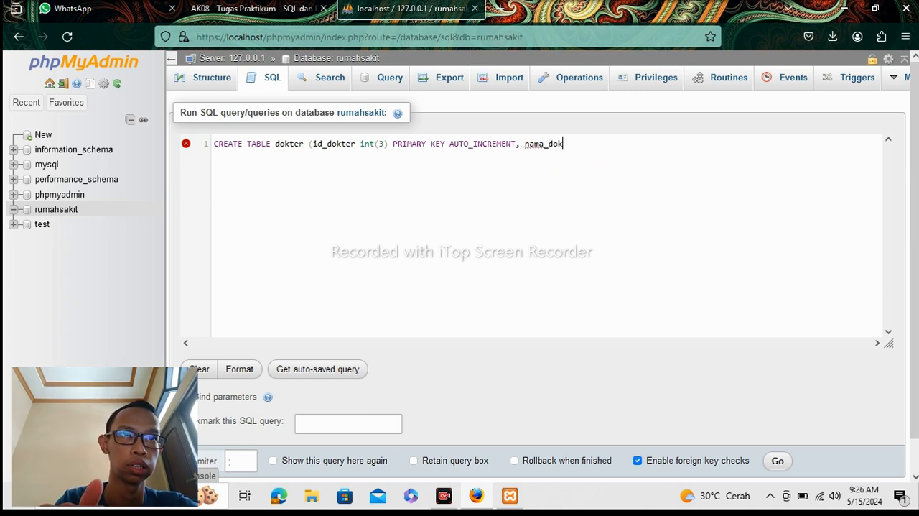
{"action": "type", "text": "er"}
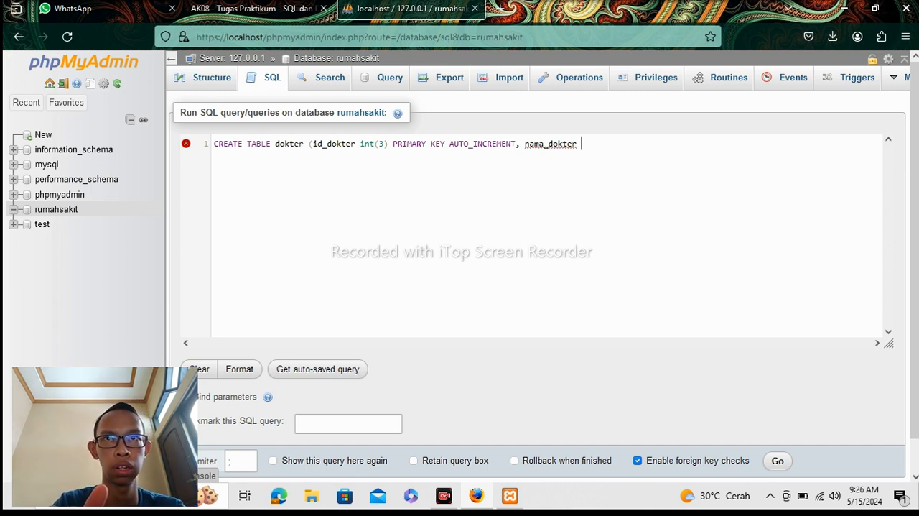
{"action": "type", "text": " v"}
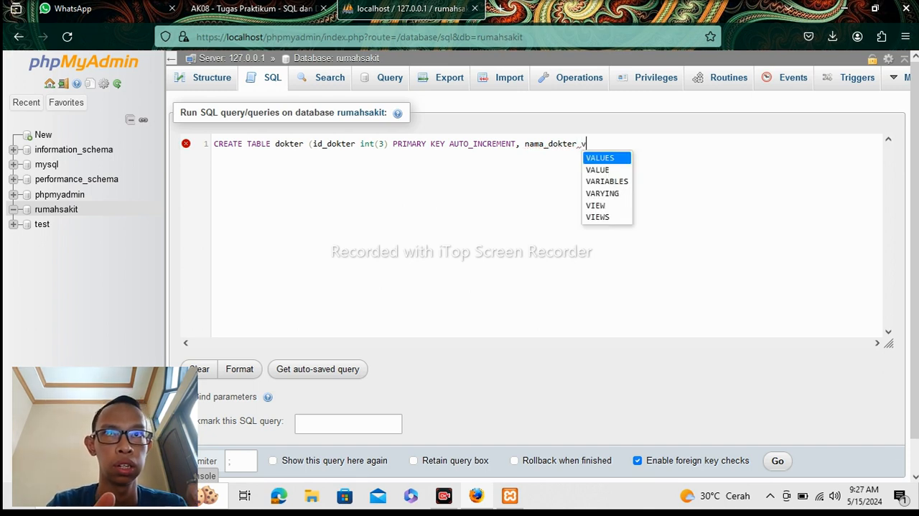
{"action": "type", "text": "ar"}
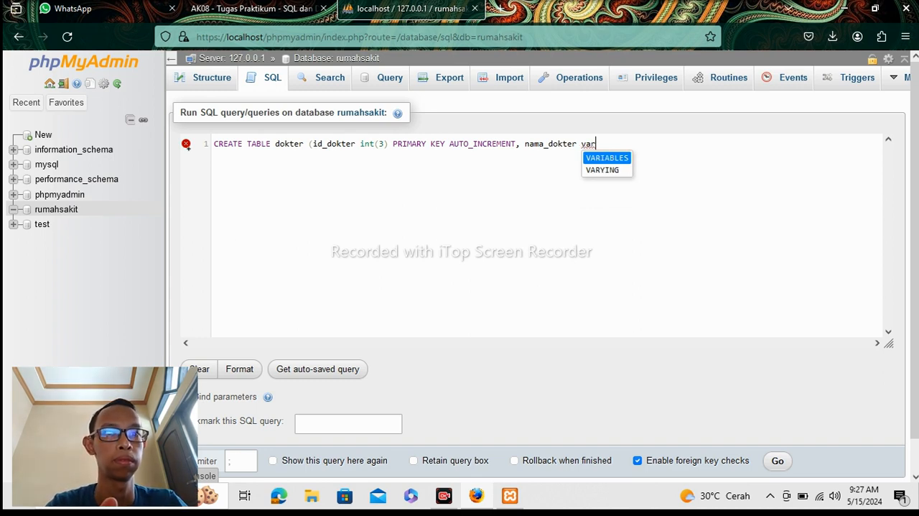
{"action": "type", "text": "char"}
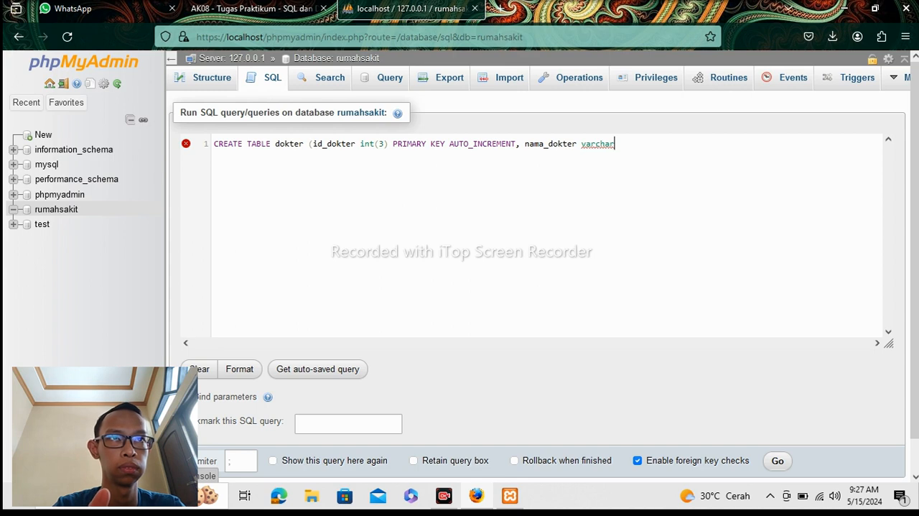
{"action": "type", "text": "("}
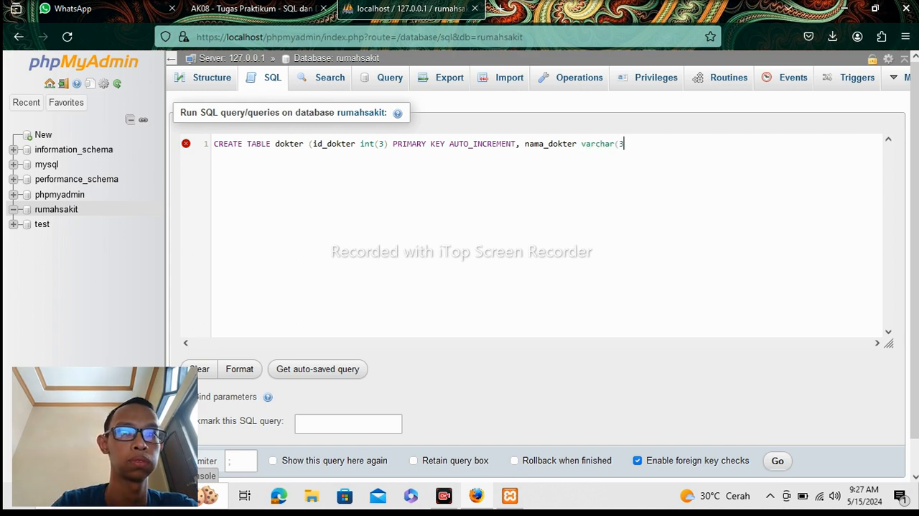
{"action": "type", "text": "30"}
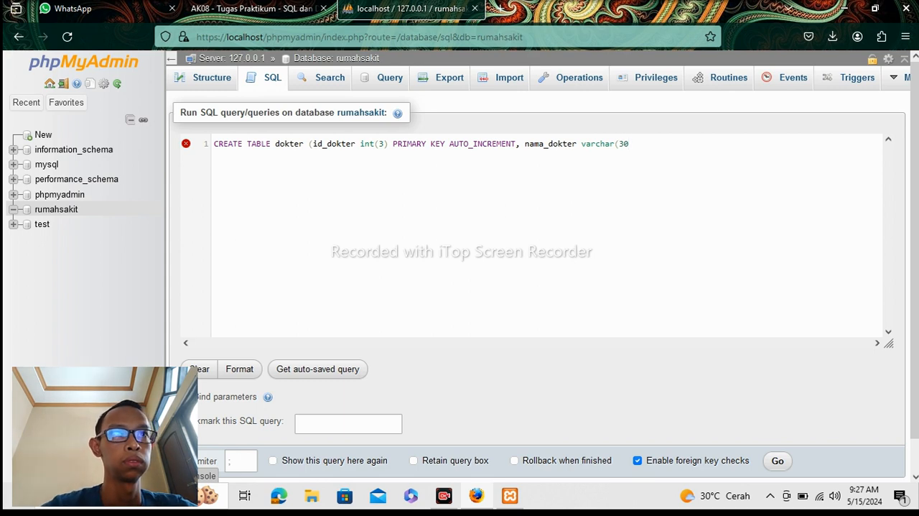
{"action": "type", "text": ")"}
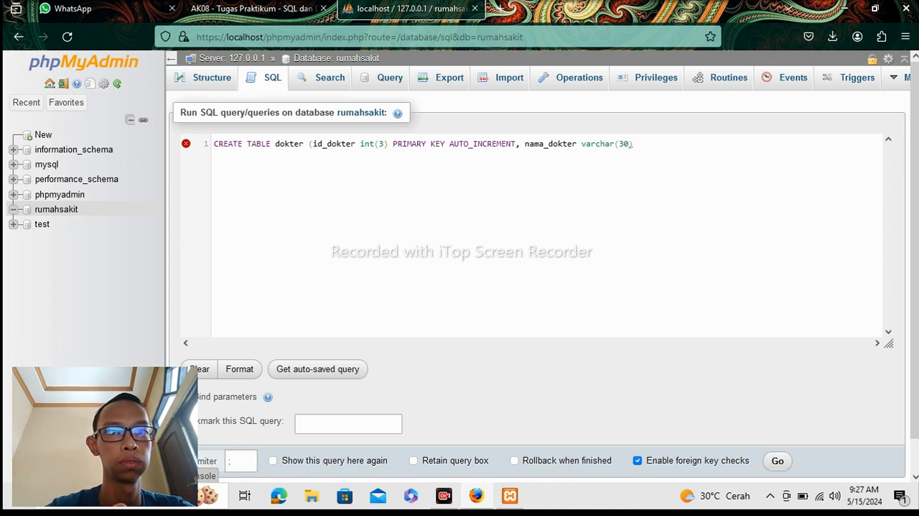
{"action": "type", "text": ", a"}
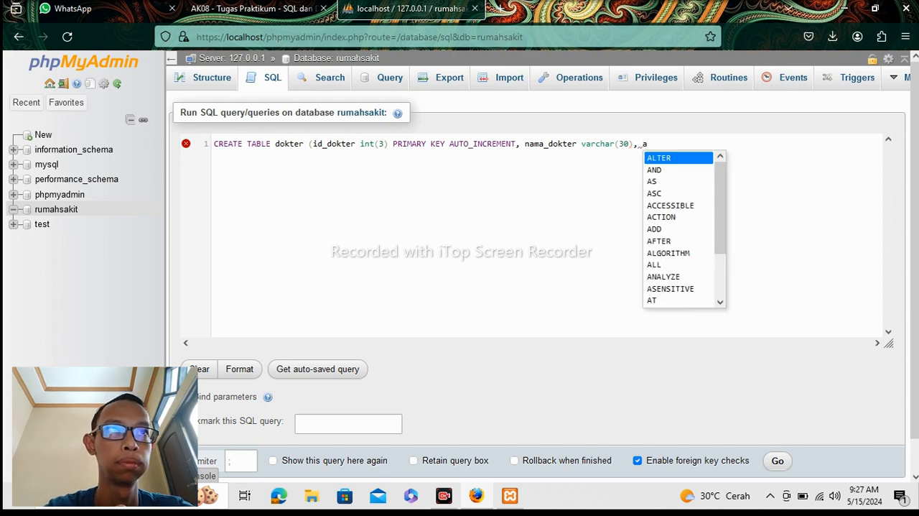
{"action": "type", "text": "lam"}
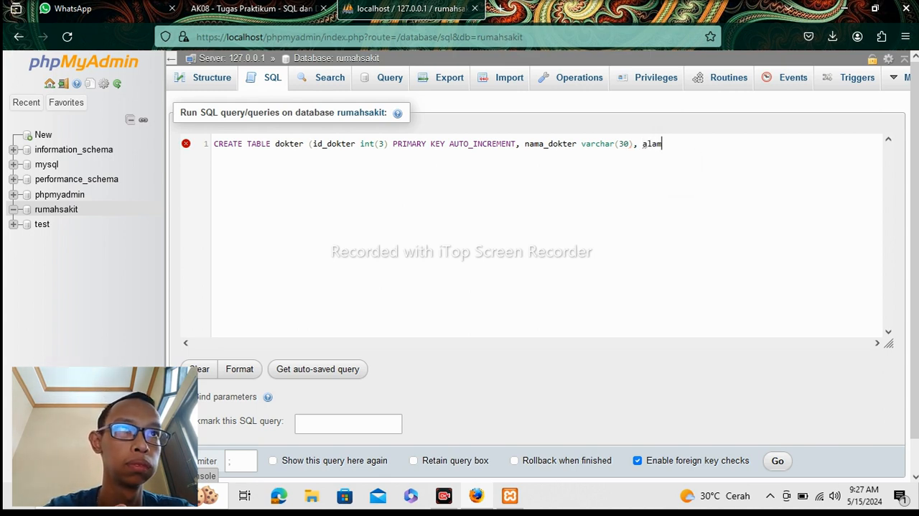
{"action": "type", "text": "at"}
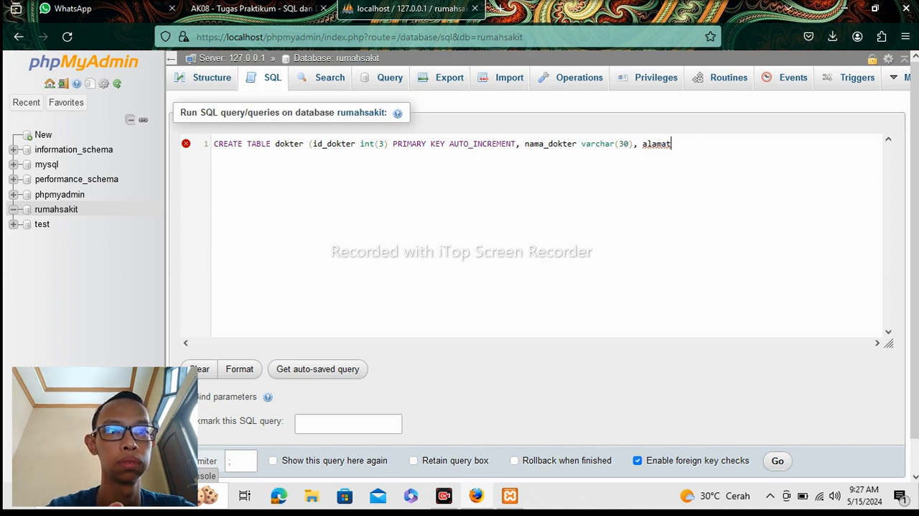
{"action": "type", "text": " dok"}
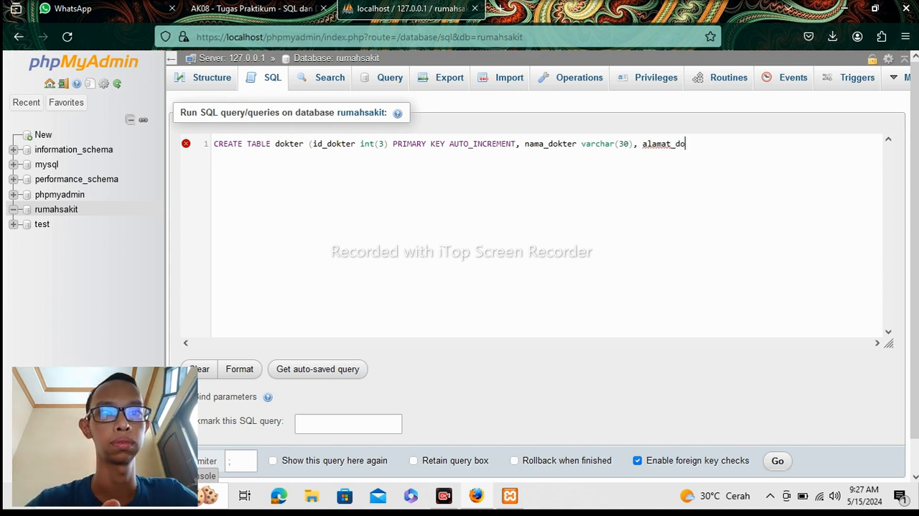
{"action": "type", "text": "ter"}
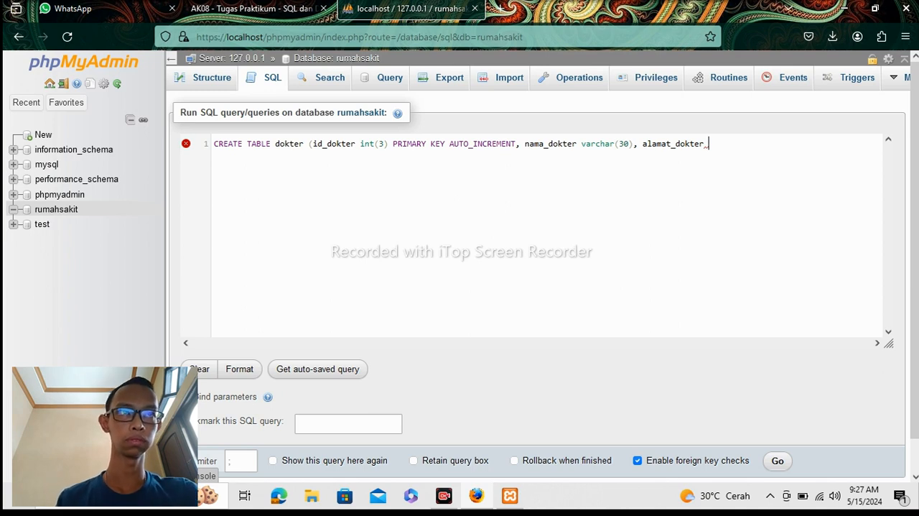
{"action": "type", "text": " varchar"}
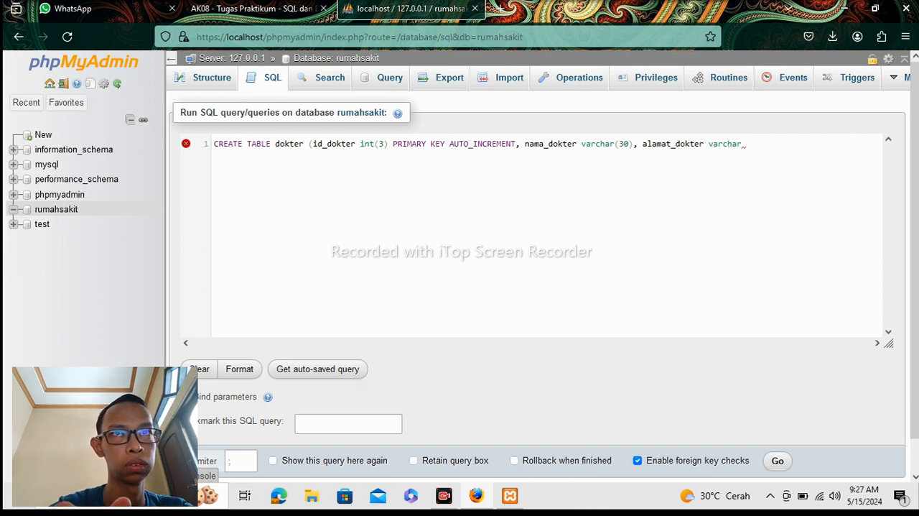
Add the column alamat_dokter varchar(100) after nama_dokter in the CREATE TABLE dokter statement, separated by a comma.
{"action": "key", "text": "BackSpace"}
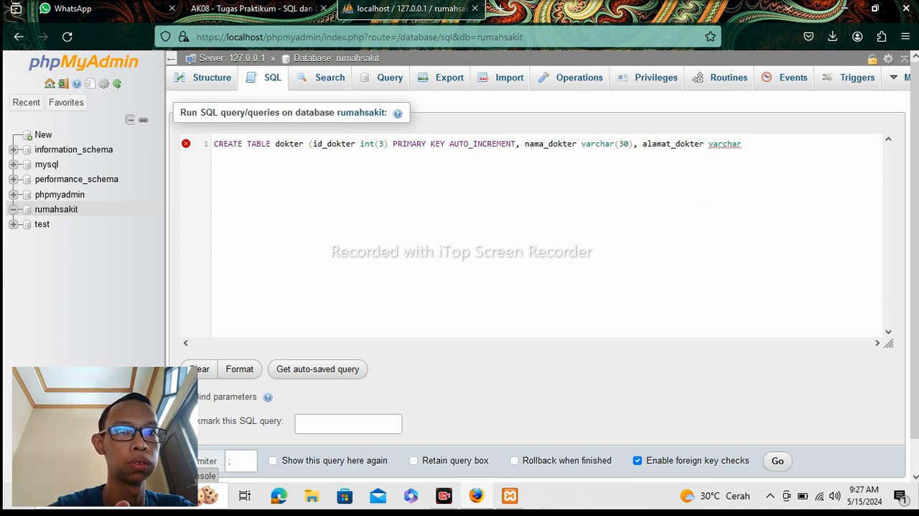
{"action": "type", "text": "("}
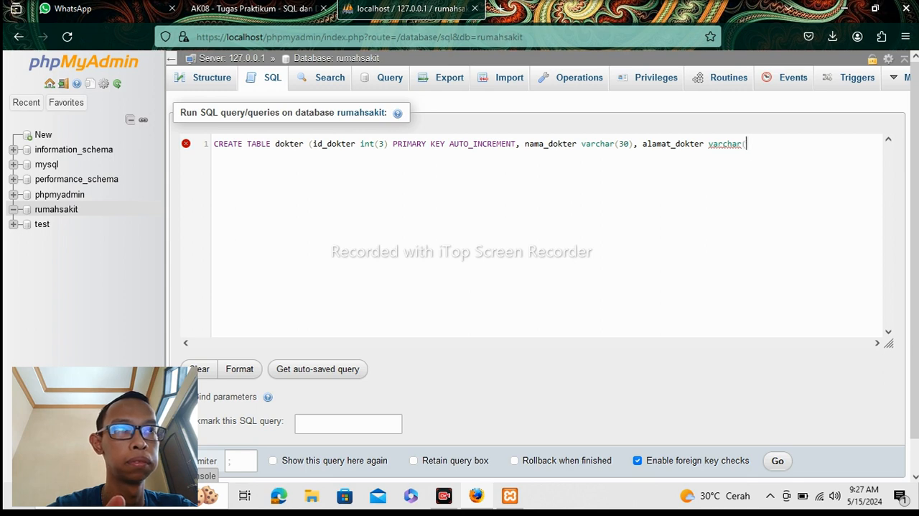
{"action": "type", "text": "100"}
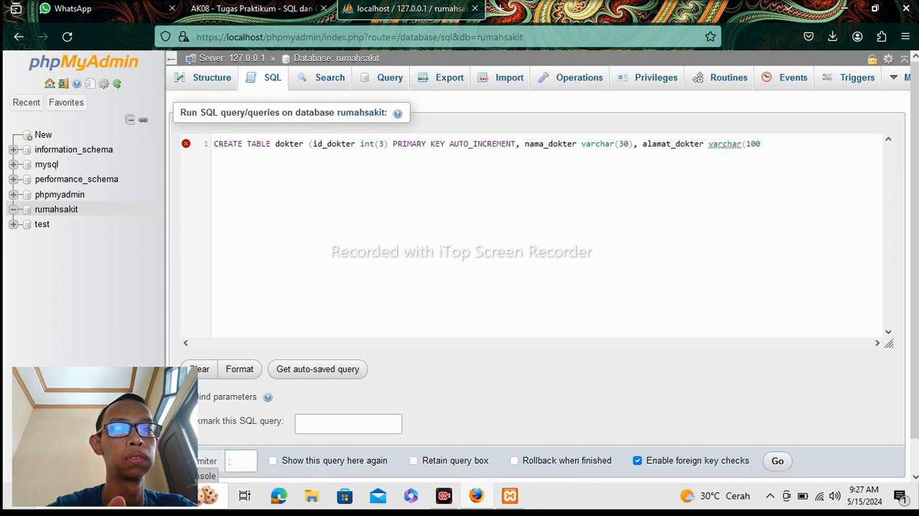
{"action": "type", "text": ")"}
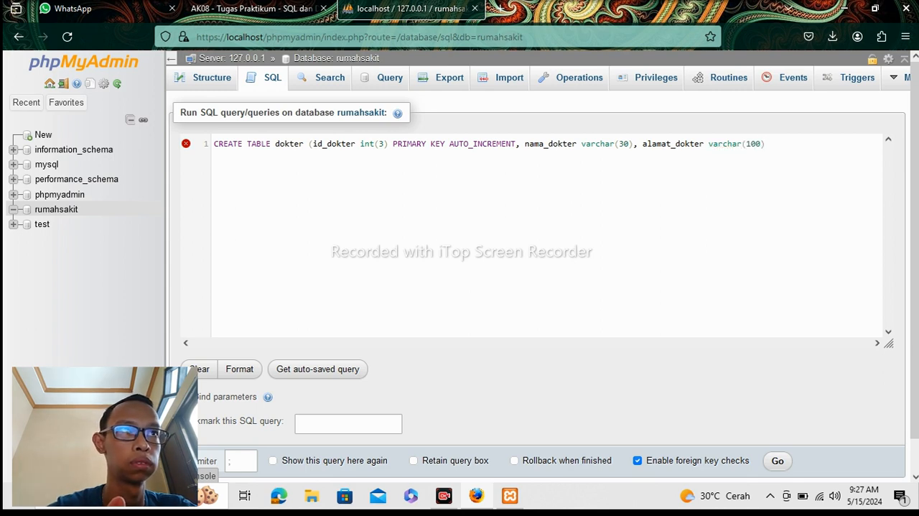
{"action": "type", "text": ","}
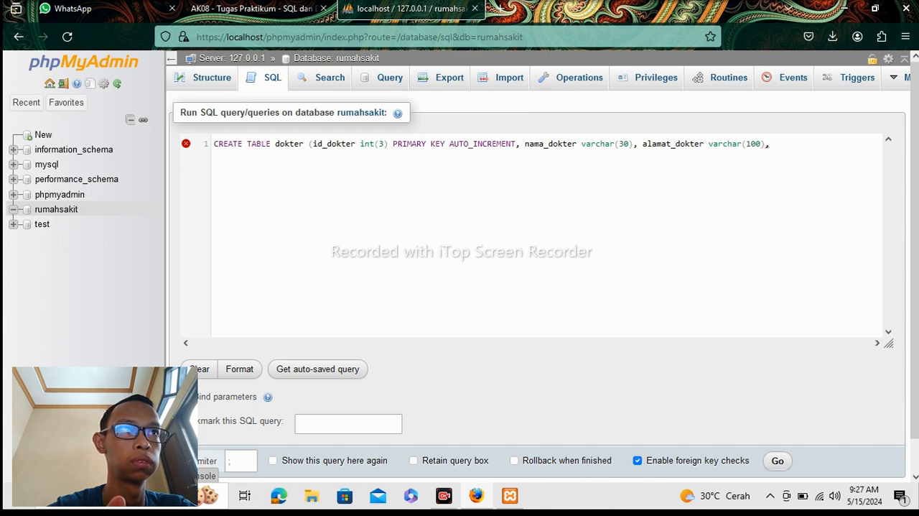
{"action": "type", "text": " ta"}
Add the column tanggal_lahir date after alamat_dokter in the CREATE TABLE dokter statement, separated by a comma.
{"action": "type", "text": "nggal"}
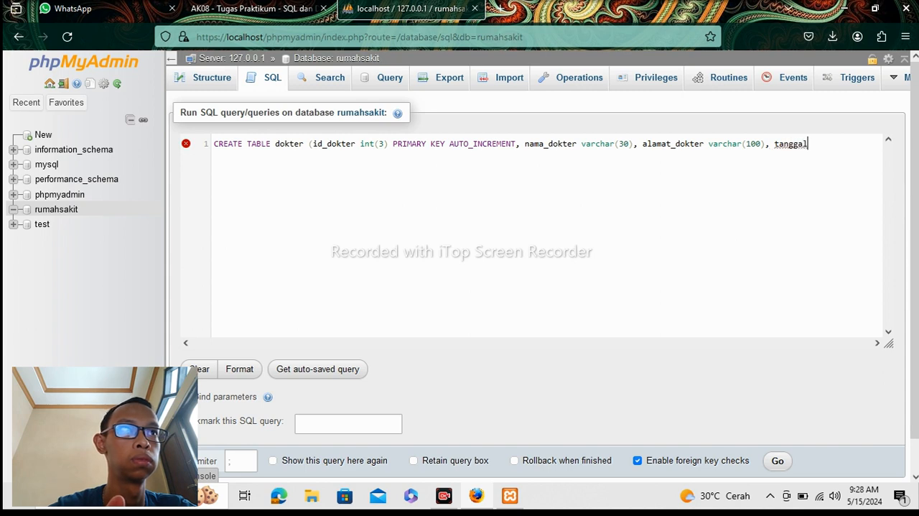
{"action": "type", "text": "_lahir"}
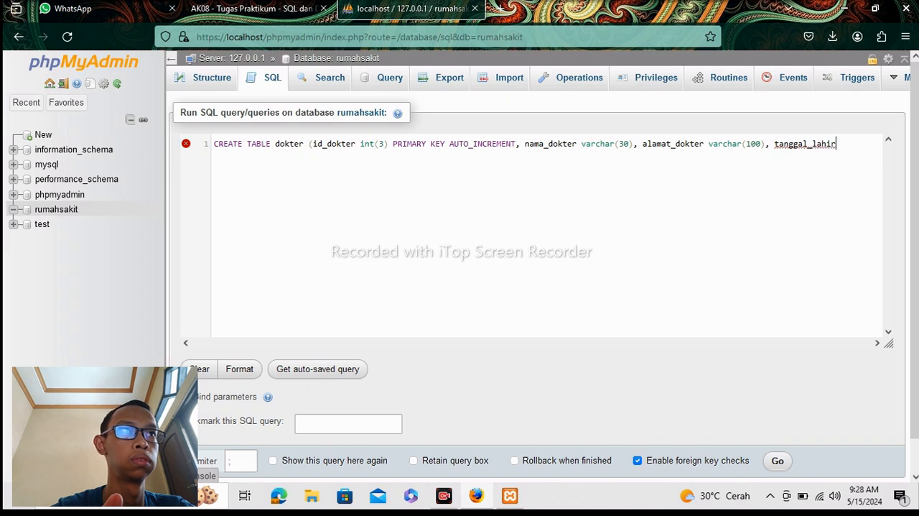
{"action": "type", "text": "("}
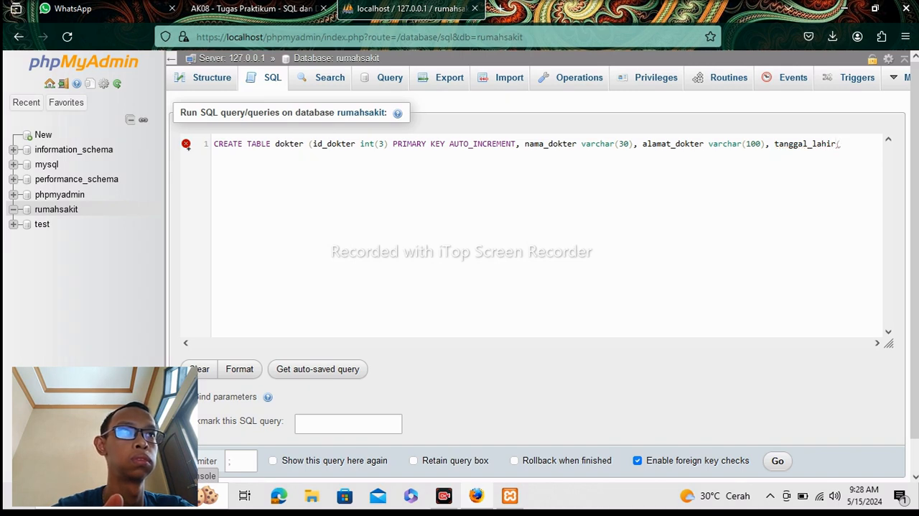
{"action": "key", "text": "BackSpace"}
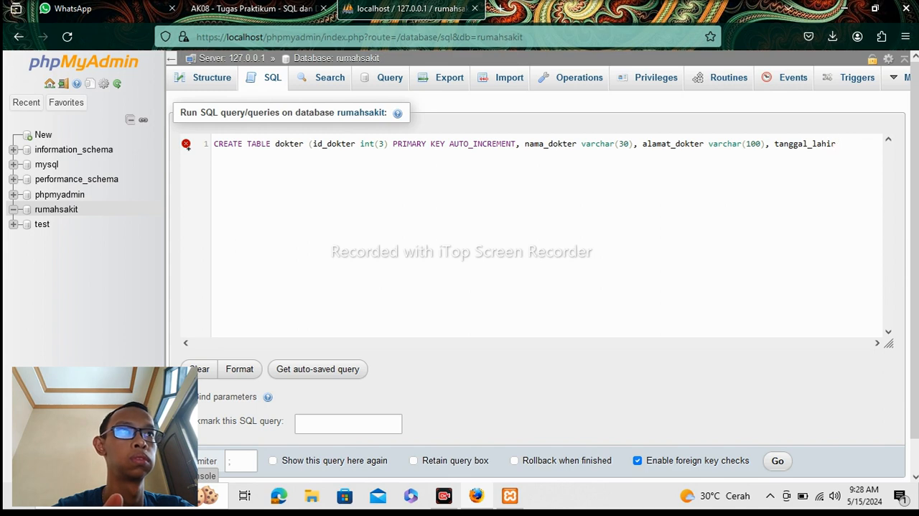
{"action": "type", "text": "date"}
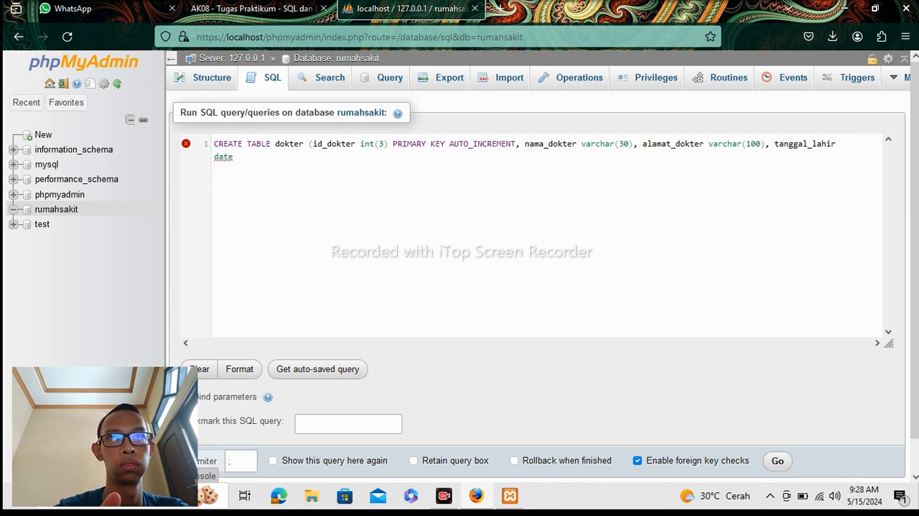
Add the column no_hp varchar(15) after tanggal_lahir in the CREATE TABLE dokter statement, separated by a comma.
{"action": "type", "text": ", "}
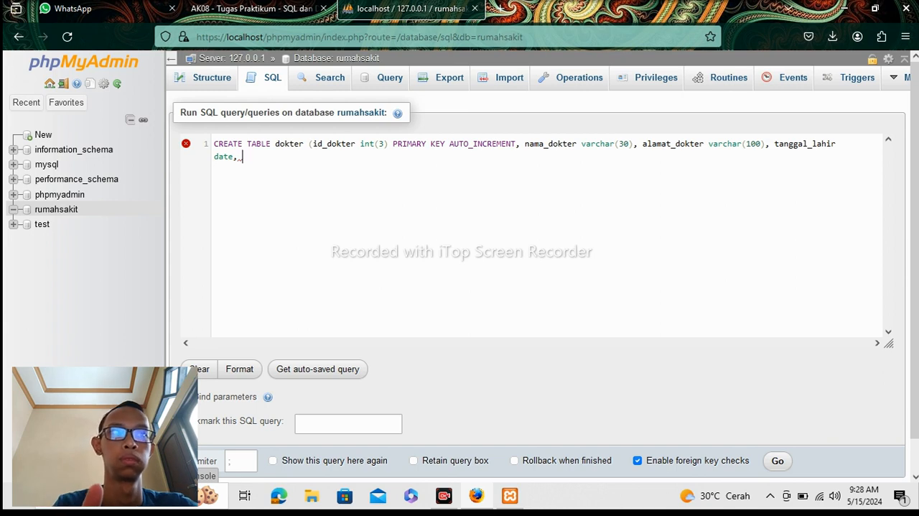
{"action": "type", "text": "no_"}
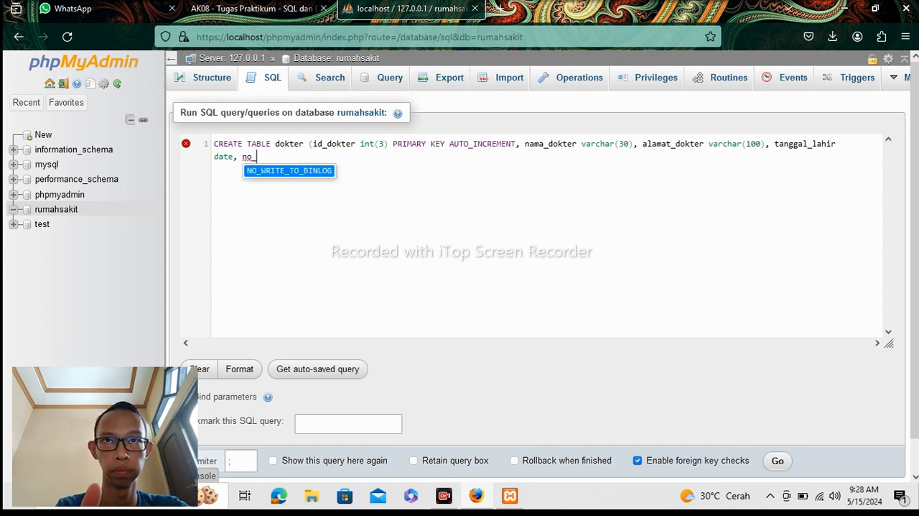
{"action": "type", "text": "hp"}
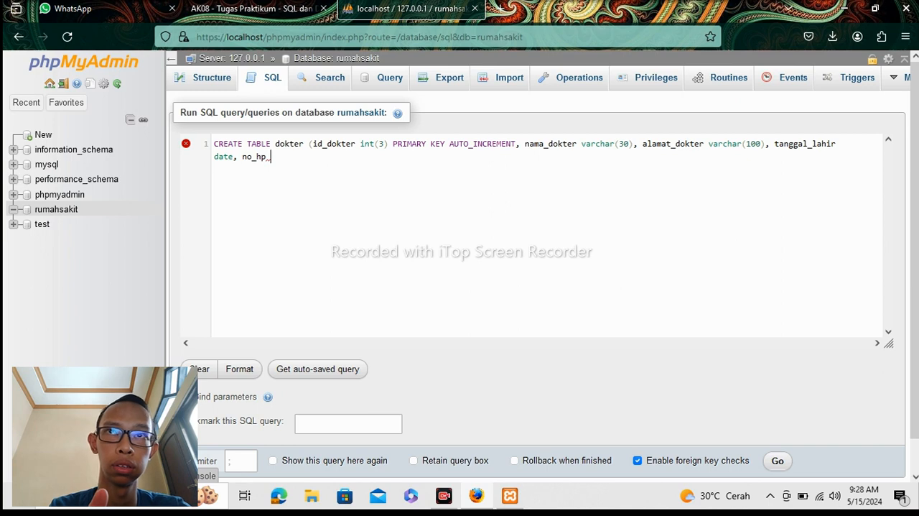
{"action": "type", "text": "varc"}
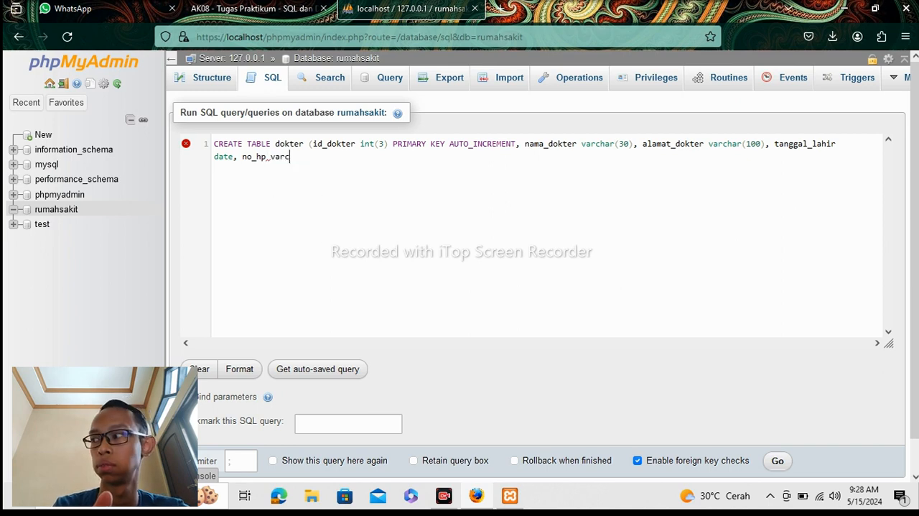
{"action": "type", "text": "har"}
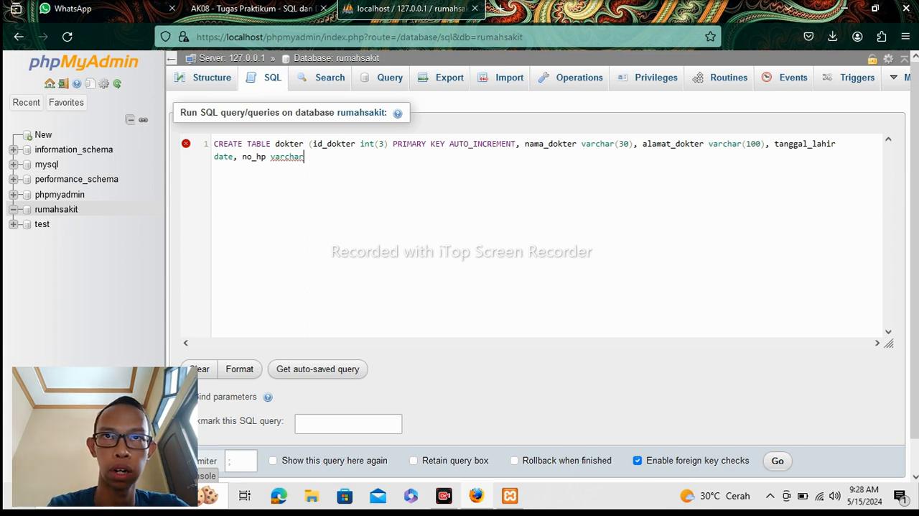
{"action": "type", "text": "(15"}
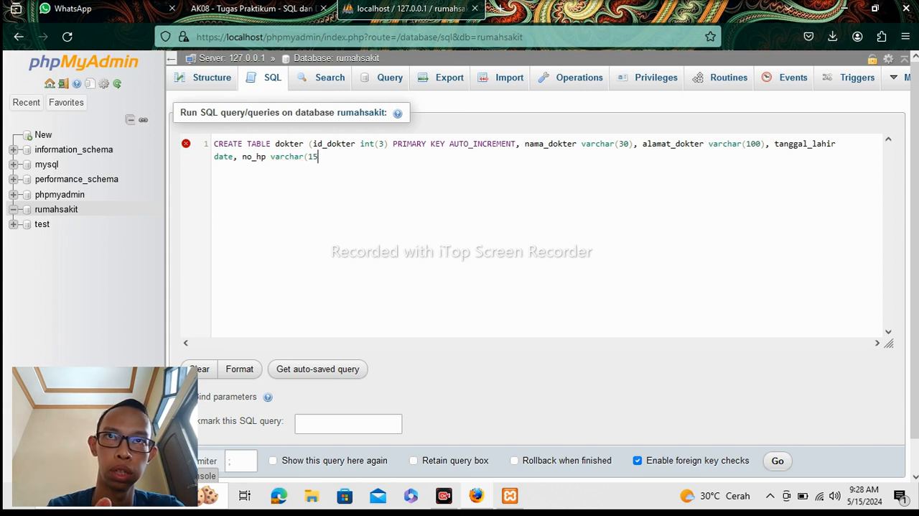
{"action": "type", "text": ")"}
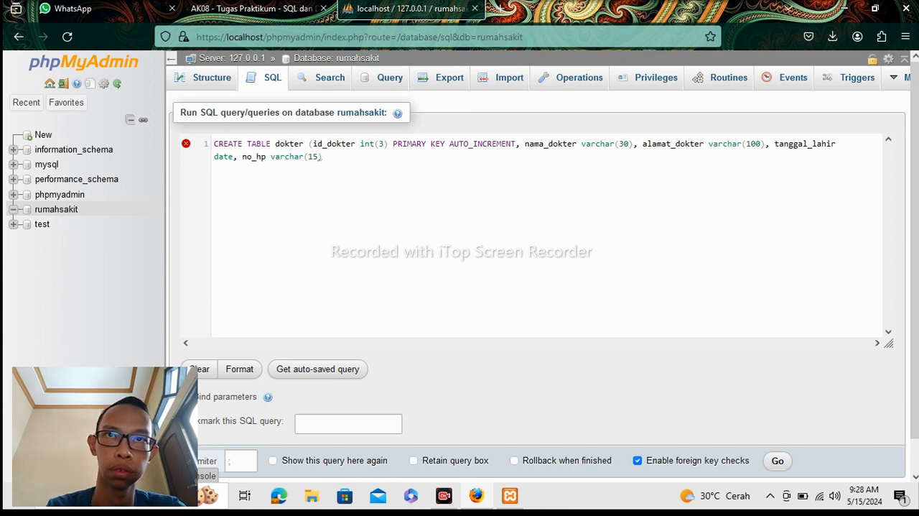
{"action": "type", "text": ", "}
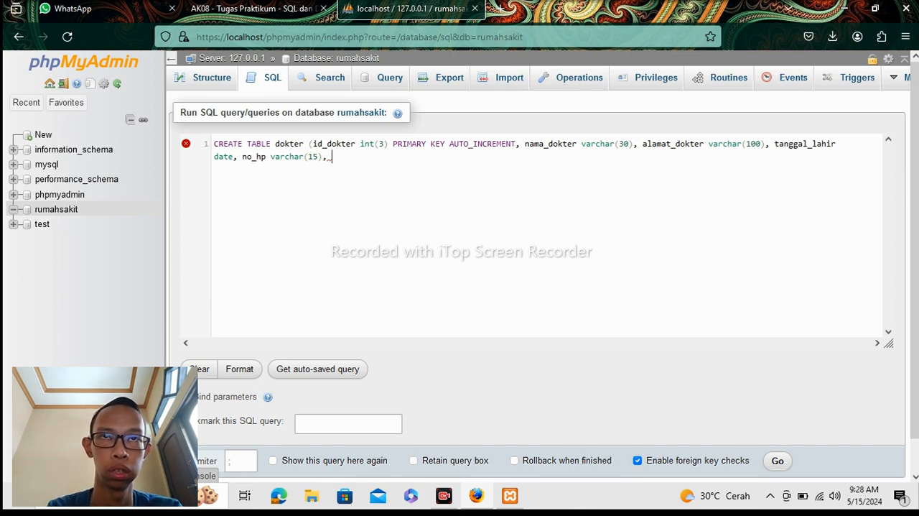
{"action": "type", "text": "wakt"}
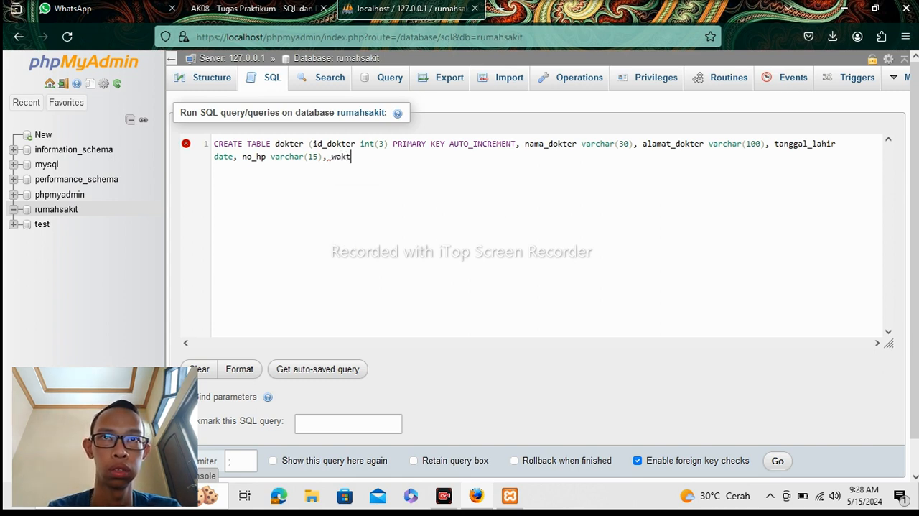
{"action": "type", "text": "u ker"}
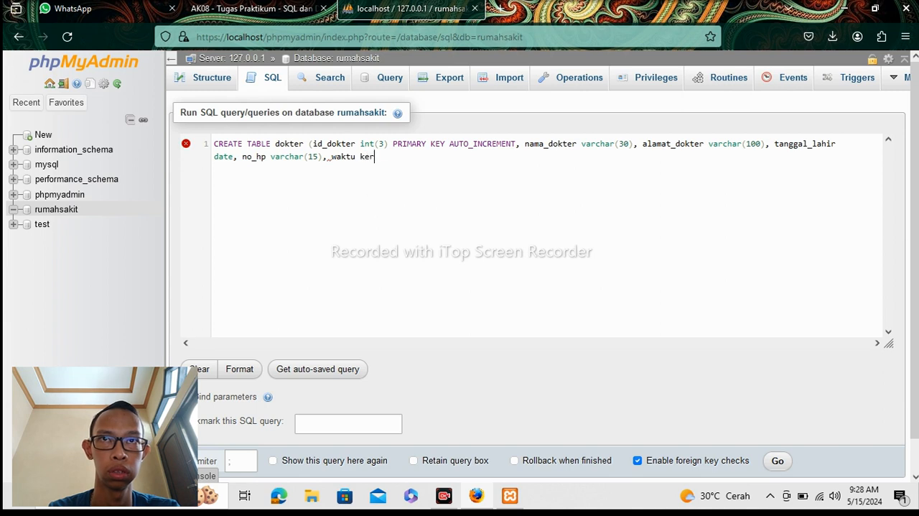
Add the column waktu_kerja varchar (100) after no_hp and end the CREATE TABLE dokter statement with a closing parenthesis and semicolon.
{"action": "key", "text": "BackSpace"}
{"action": "key", "text": "BackSpace"}
{"action": "key", "text": "BackSpace"}
{"action": "key", "text": "BackSpace"}
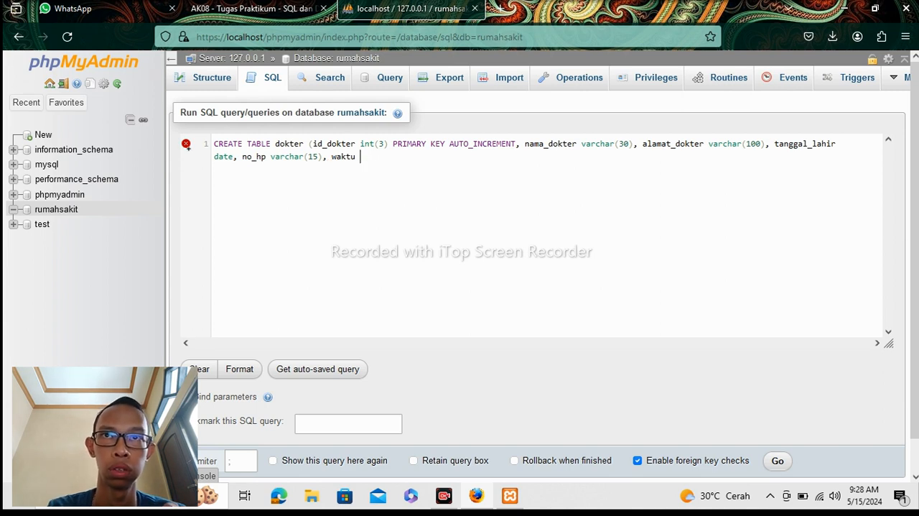
{"action": "type", "text": "_"}
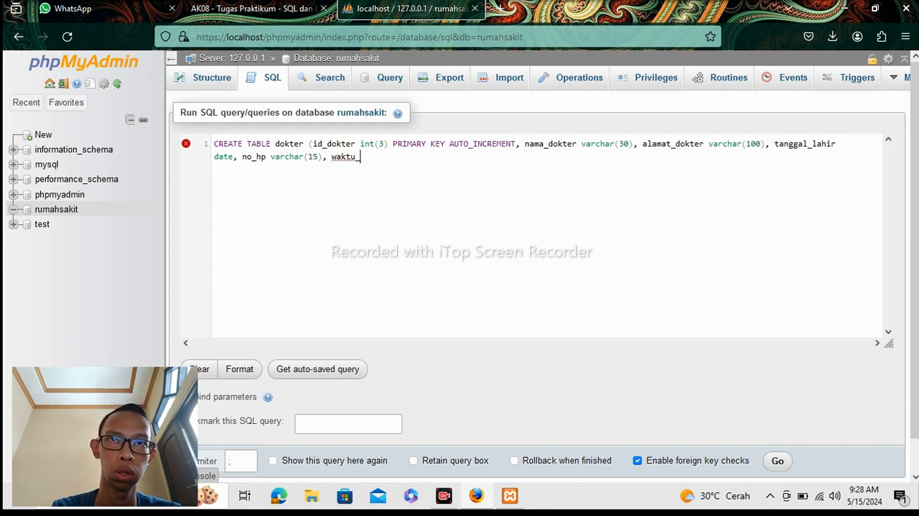
{"action": "type", "text": "kerja"}
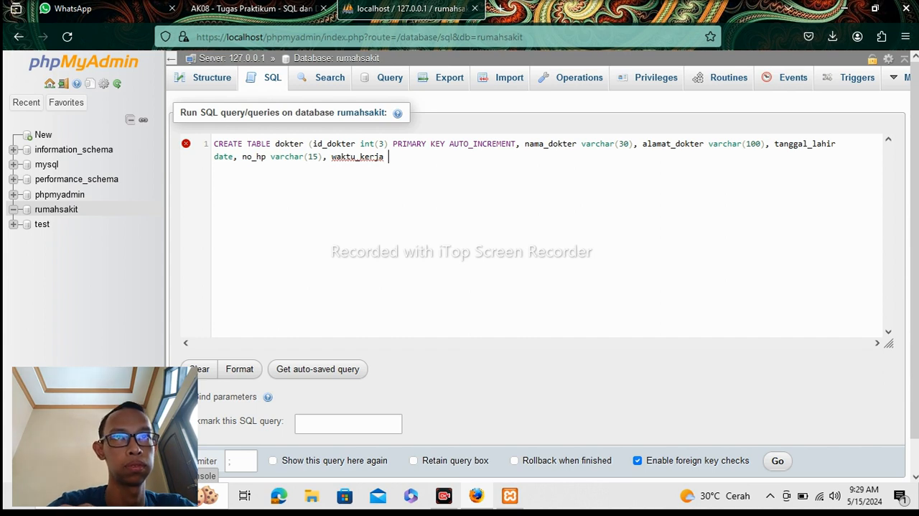
{"action": "type", "text": " varch"}
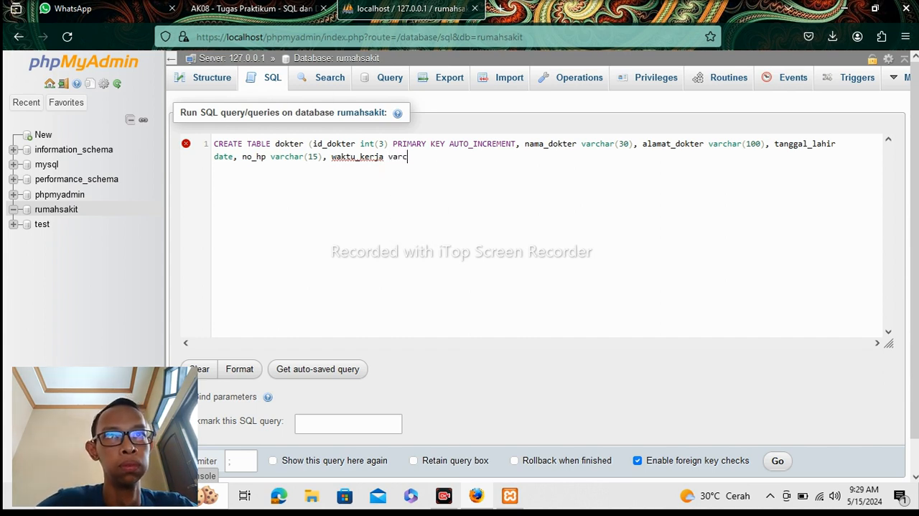
{"action": "type", "text": "ar"}
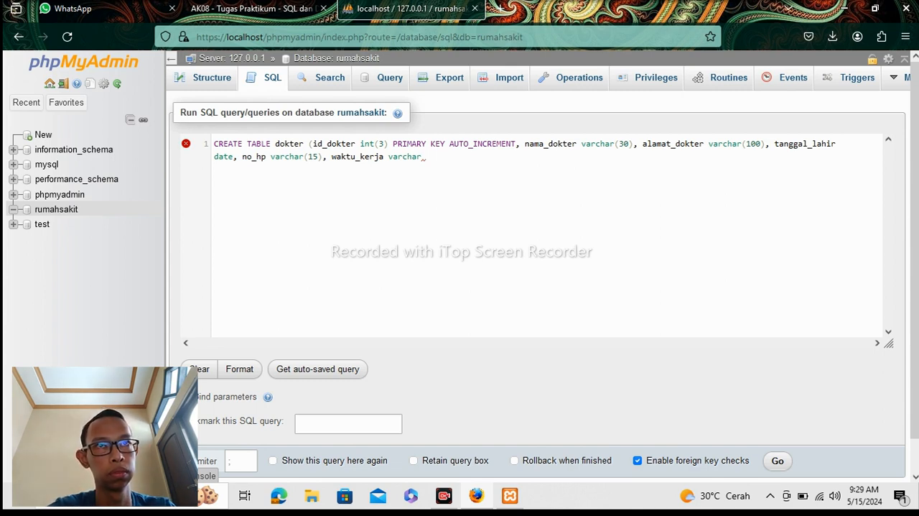
{"action": "type", "text": "("}
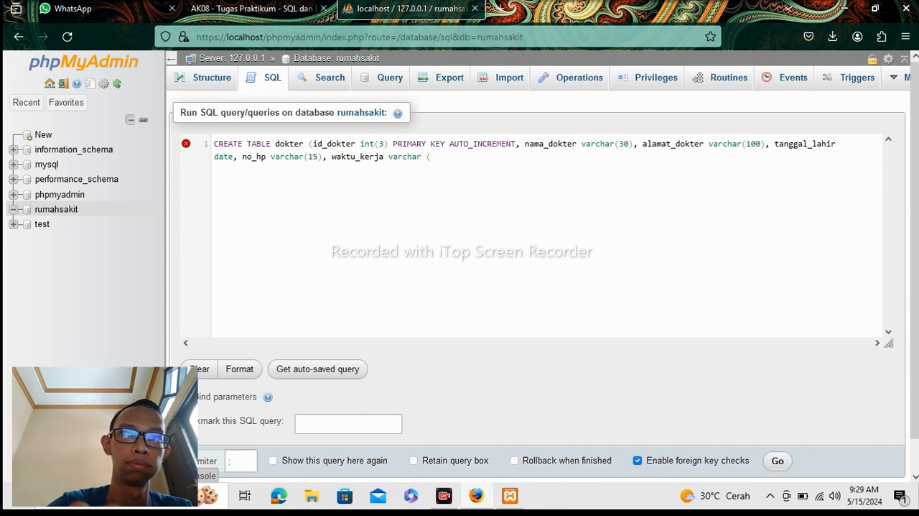
{"action": "type", "text": "100"}
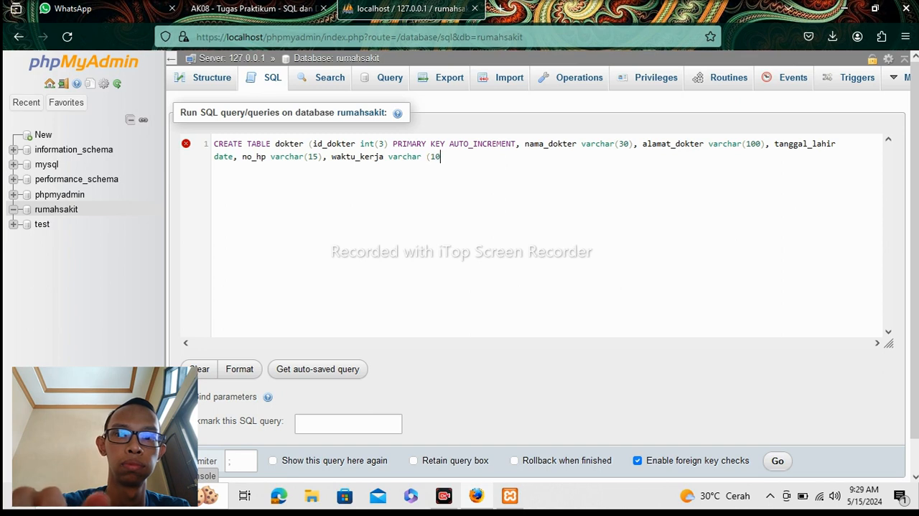
{"action": "type", "text": "));"}
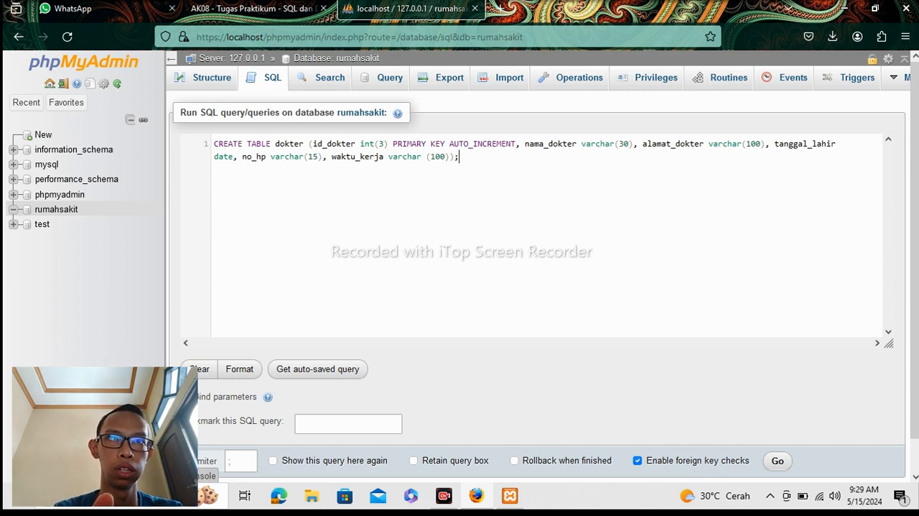
Run the CREATE TABLE dokter statement and view the structure of the dokter table.
{"action": "scroll", "coordinate": [917, 339], "scroll_direction": "down", "scroll_amount": 1}
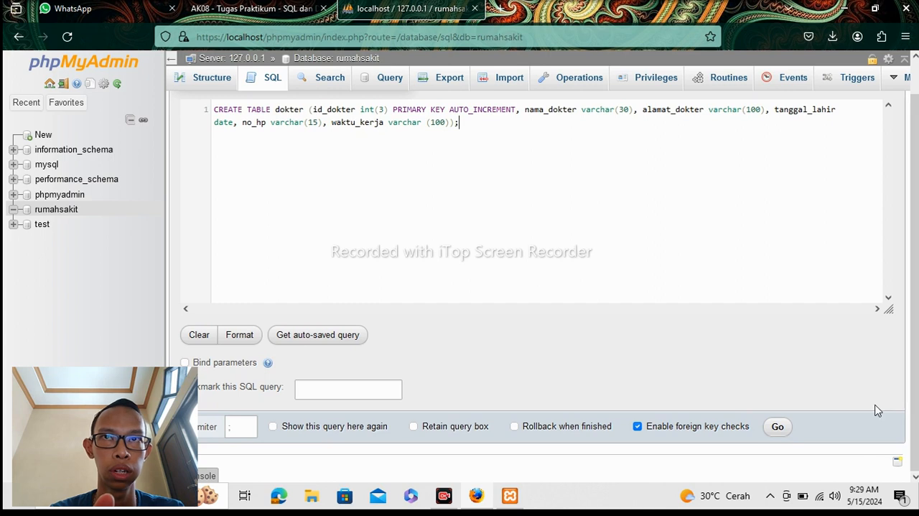
{"action": "left_click", "coordinate": [777, 428]}
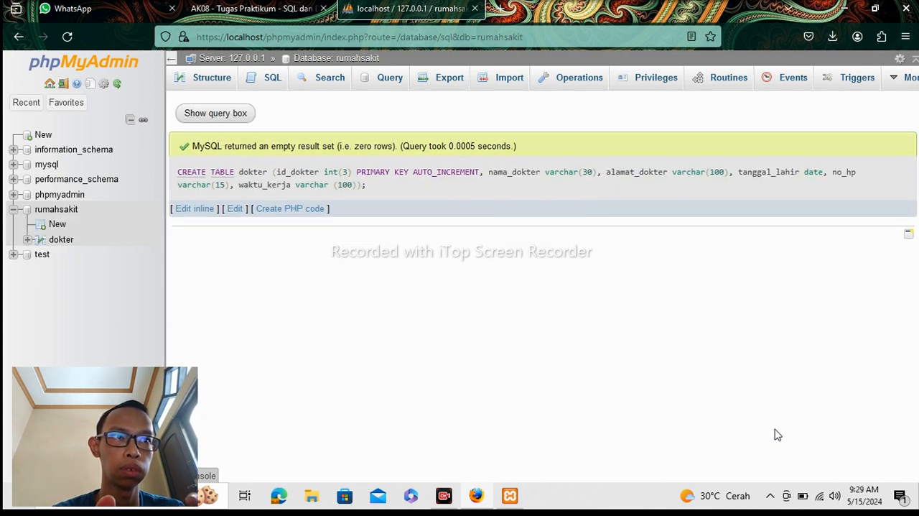
{"action": "left_click", "coordinate": [68, 242]}
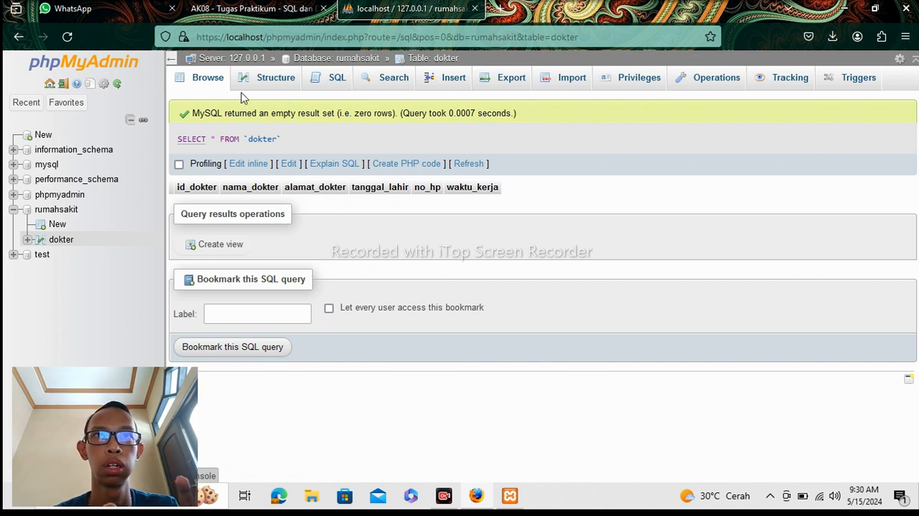
{"action": "left_click", "coordinate": [266, 83]}
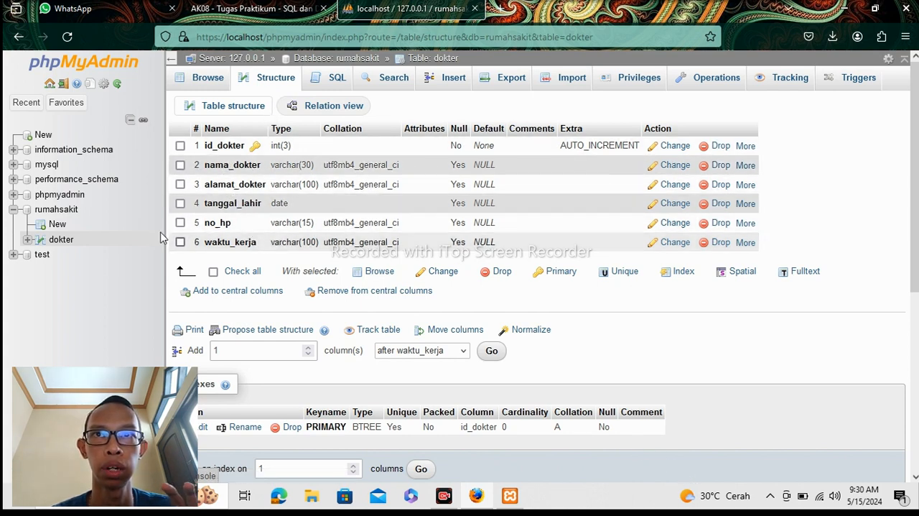
Return to the rumahsakit database and begin a new SQL query with CREATE TABLE pasien.
{"action": "left_click", "coordinate": [72, 211]}
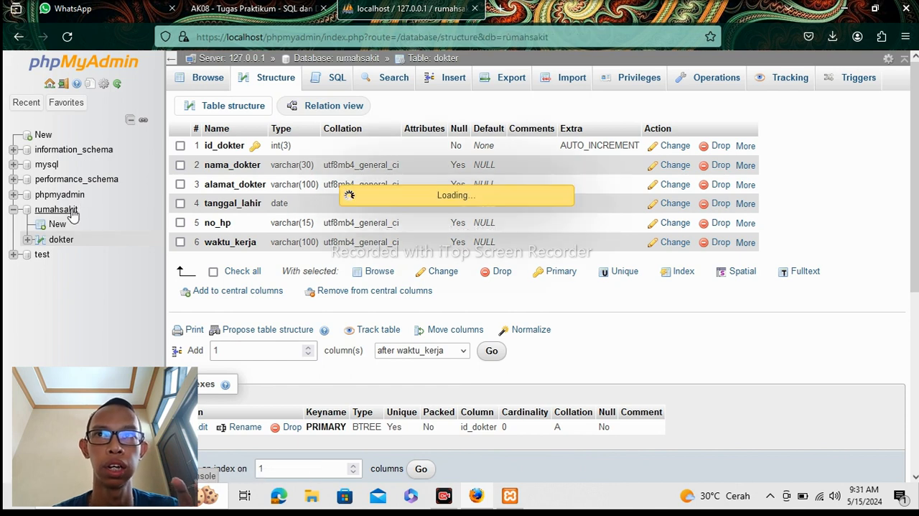
{"action": "left_click", "coordinate": [268, 86]}
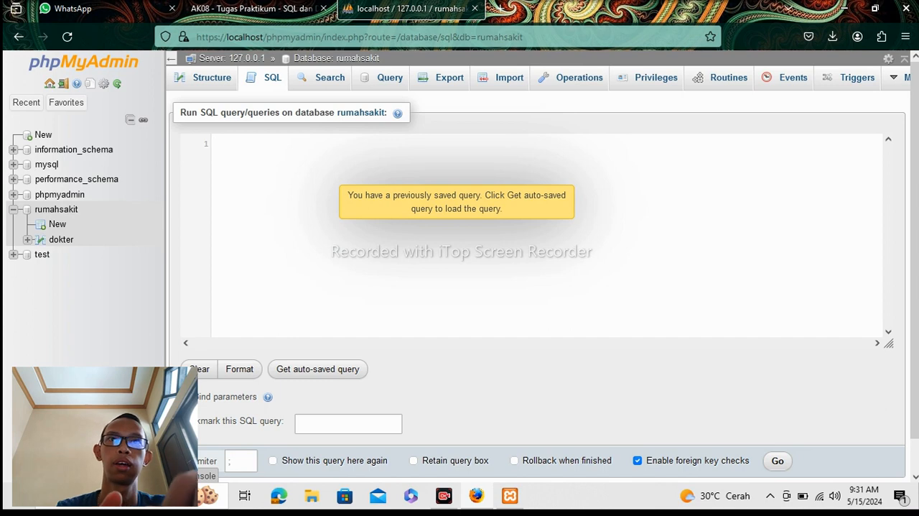
{"action": "type", "text": "CREA"}
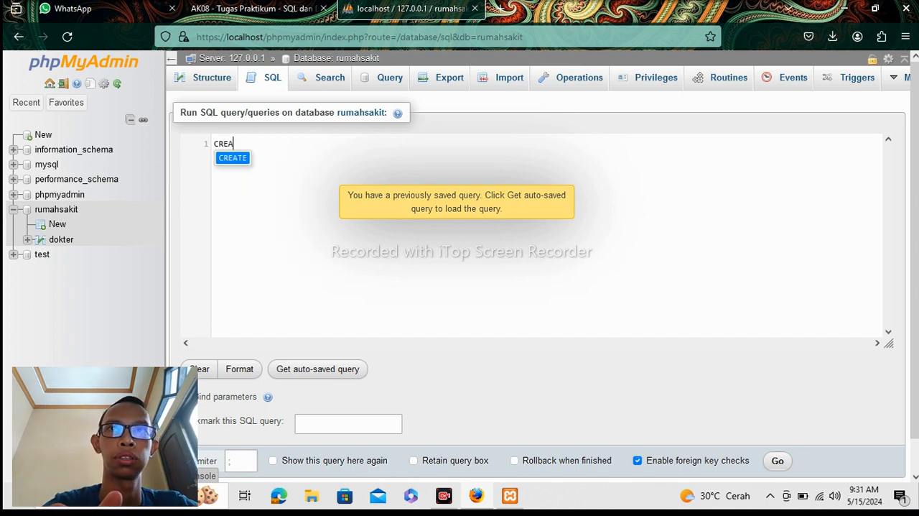
{"action": "type", "text": "TE"}
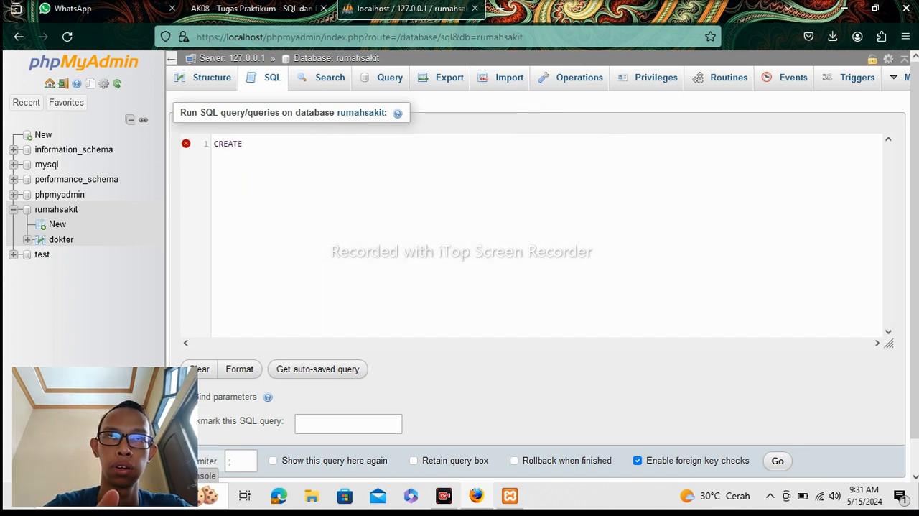
{"action": "type", "text": " TABLE "}
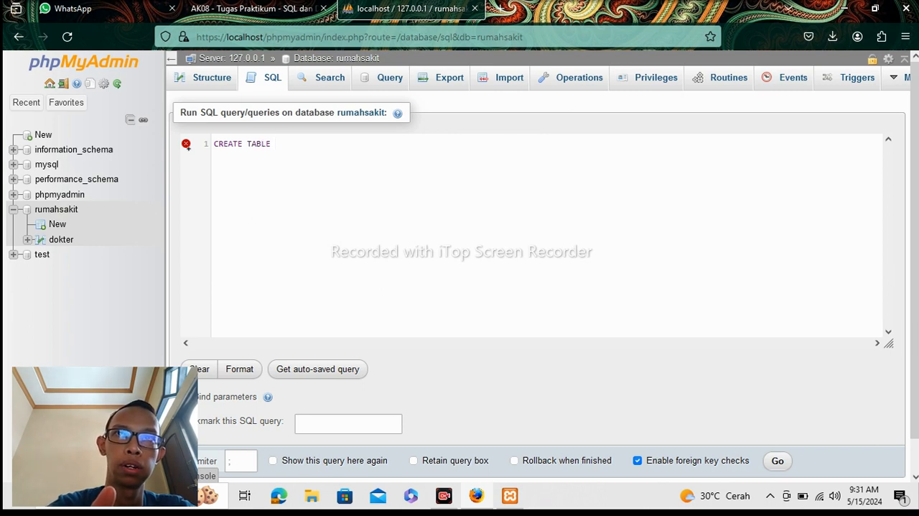
{"action": "type", "text": "P"}
{"action": "key", "text": "BackSpace"}
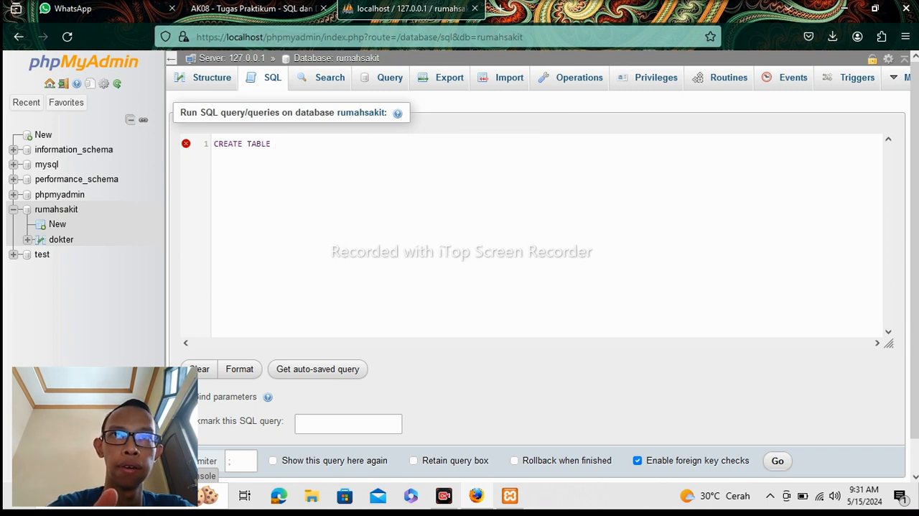
{"action": "type", "text": "pasien"}
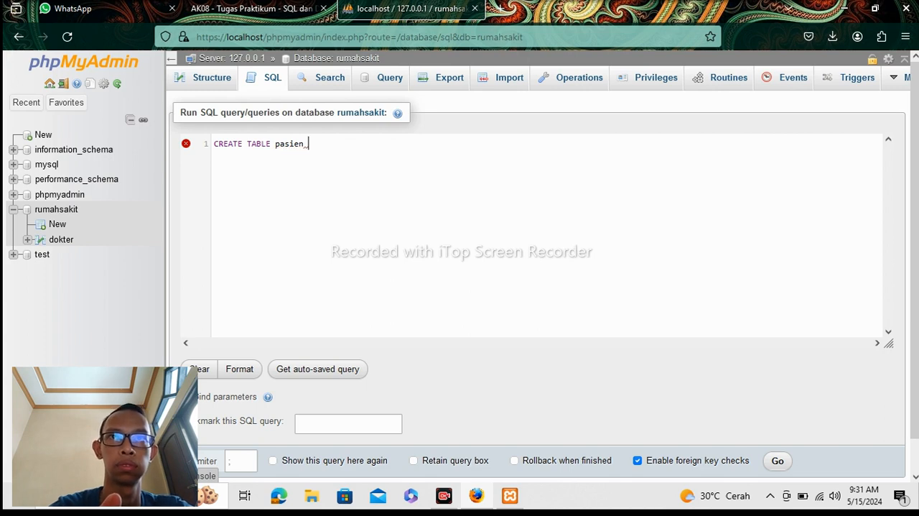
Open the column list of the CREATE TABLE pasien statement and enter id_pasien(3) followed by a comma.
{"action": "type", "text": "("}
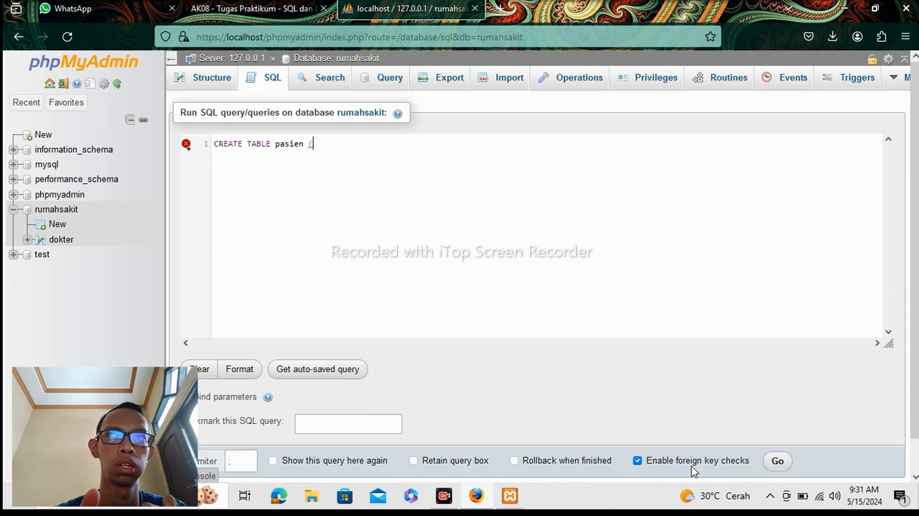
{"action": "type", "text": "id"}
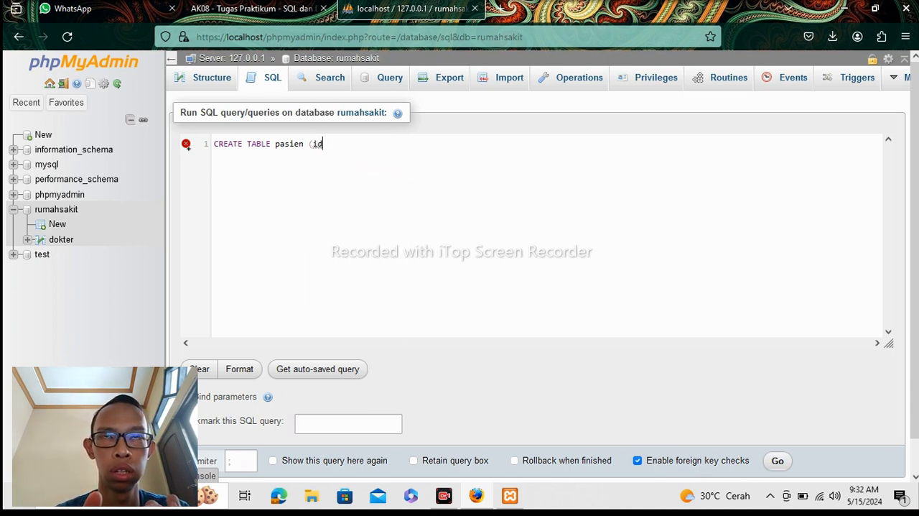
{"action": "type", "text": "_pa"}
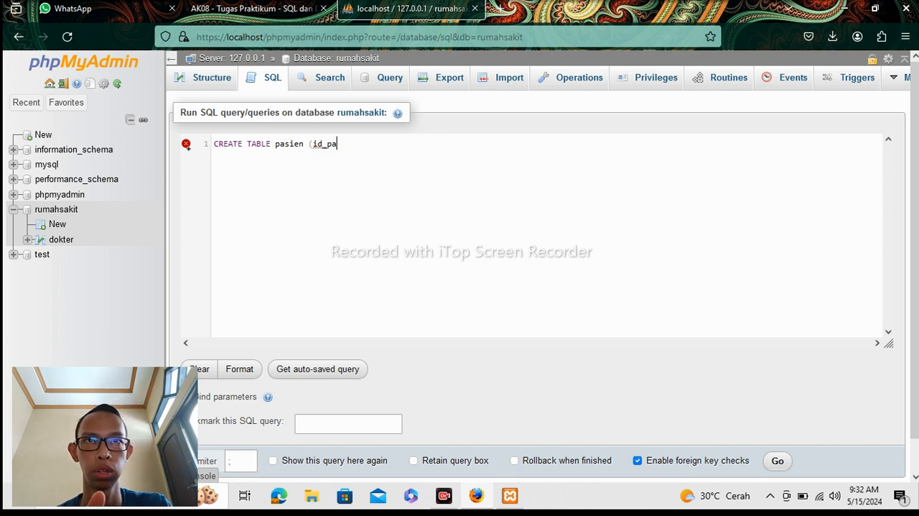
{"action": "type", "text": "sien"}
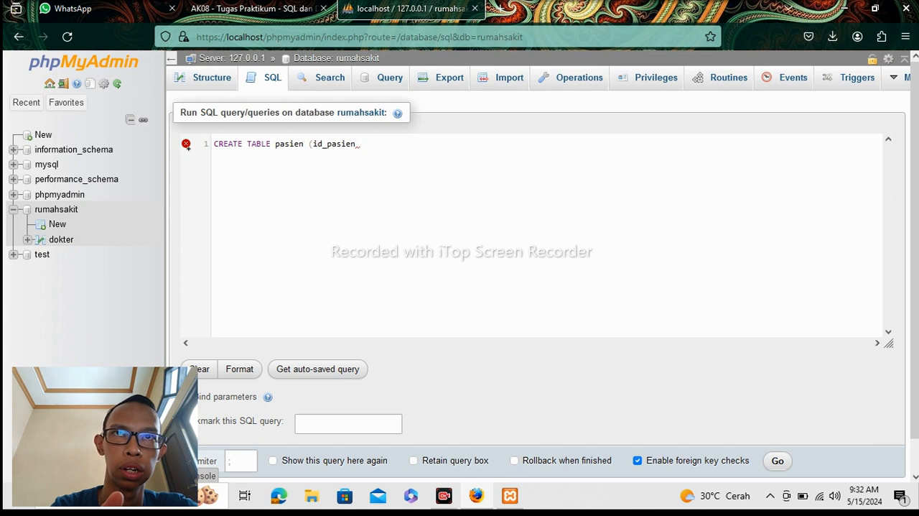
{"action": "key", "text": "BackSpace"}
{"action": "type", "text": "("}
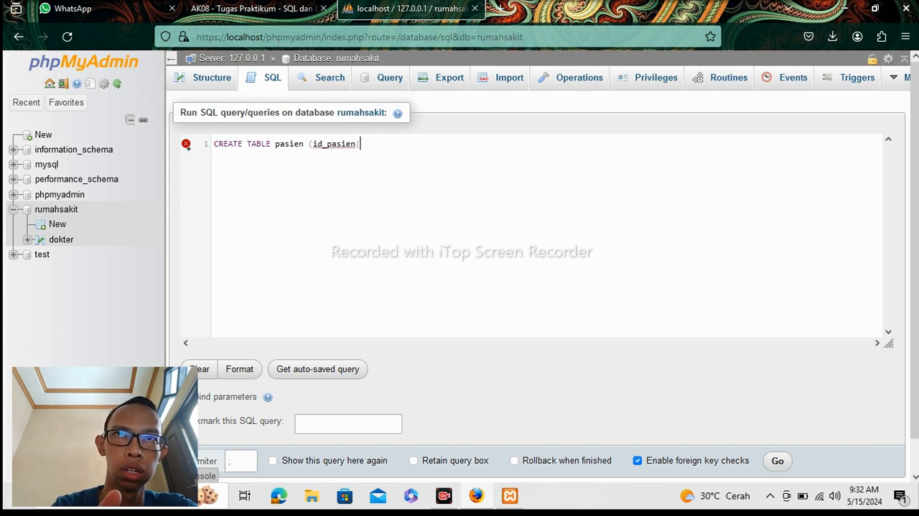
{"action": "type", "text": "3)"}
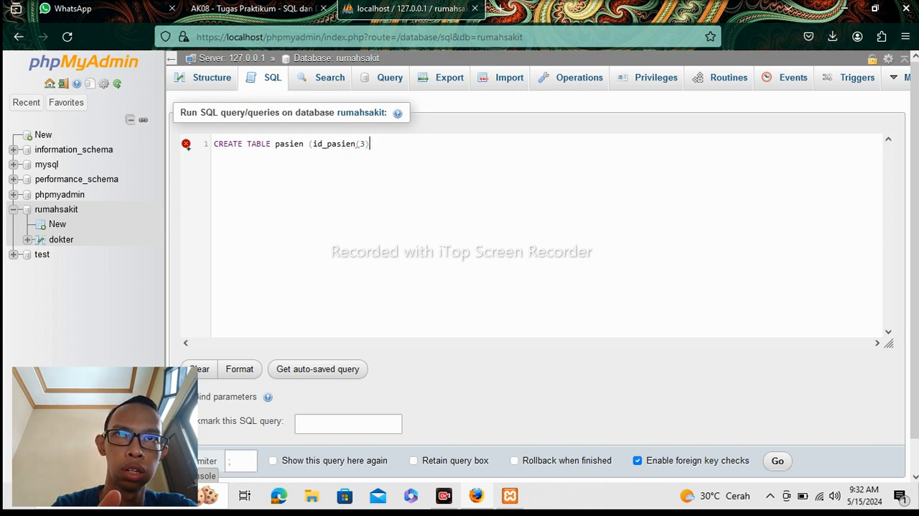
{"action": "type", "text": ","}
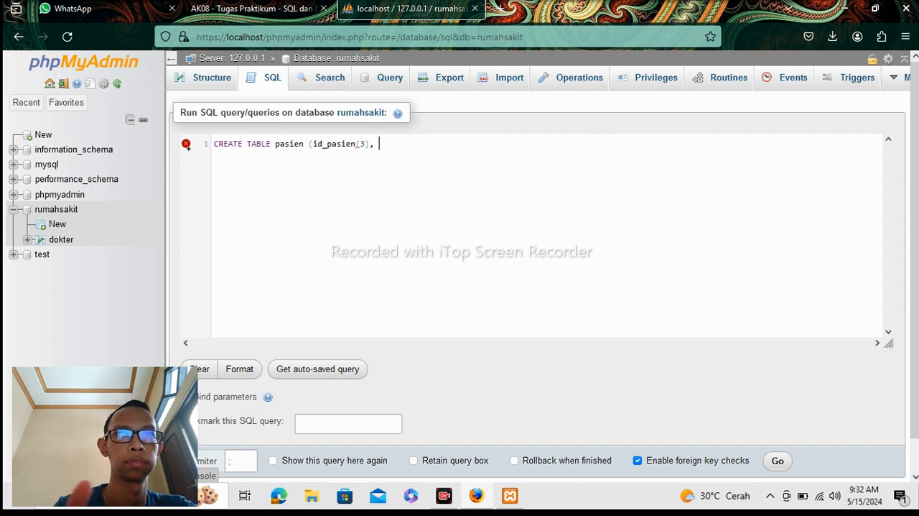
Append PRIMARY KEY AUTO_INCREMENT and a comma after id_pasien(3) in the CREATE TABLE pasien statement.
{"action": "type", "text": "PRI"}
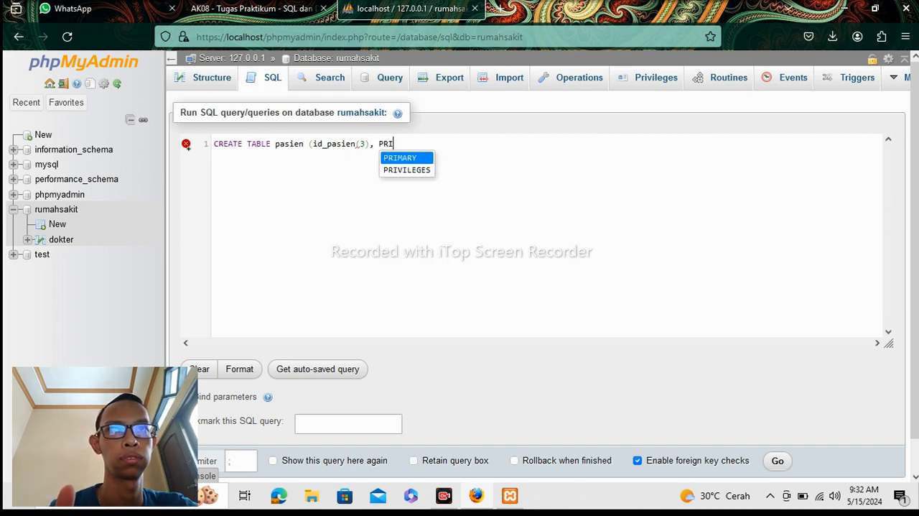
{"action": "type", "text": "MARY"}
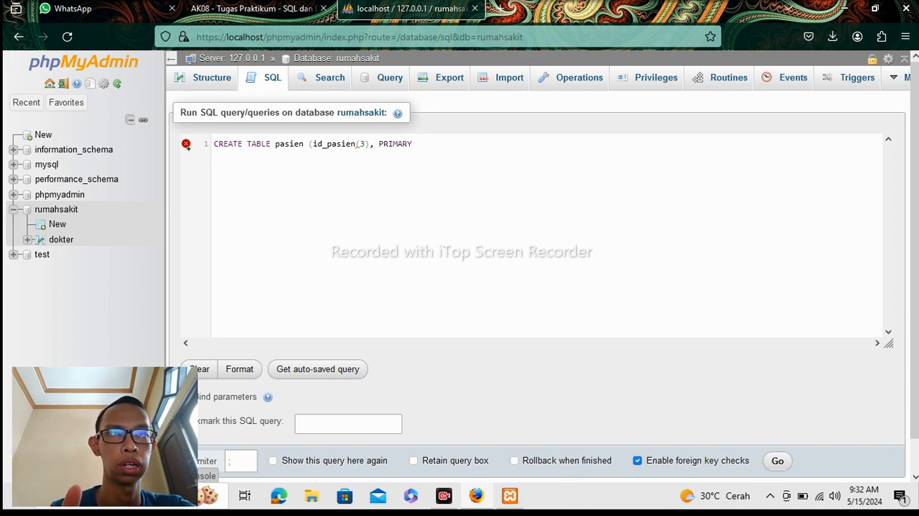
{"action": "type", "text": " KEY"}
{"action": "key", "text": "BackSpace"}
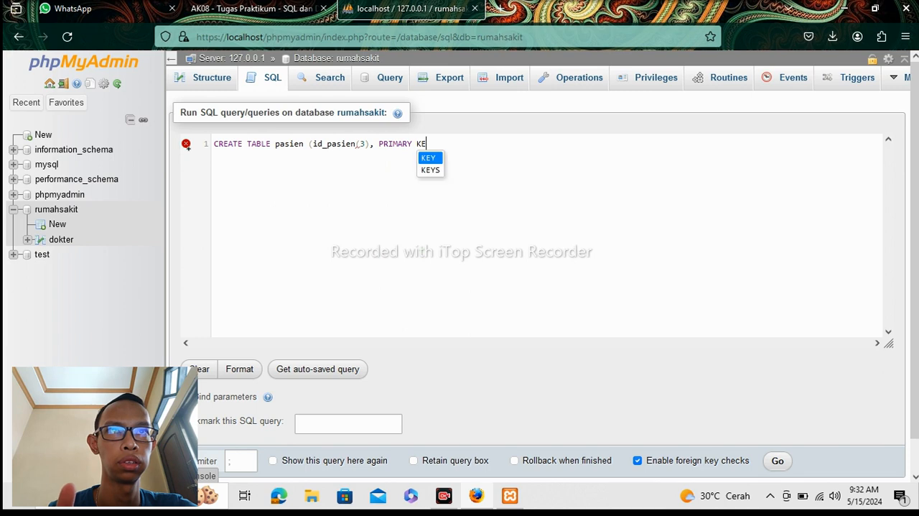
{"action": "type", "text": "Y AUT"}
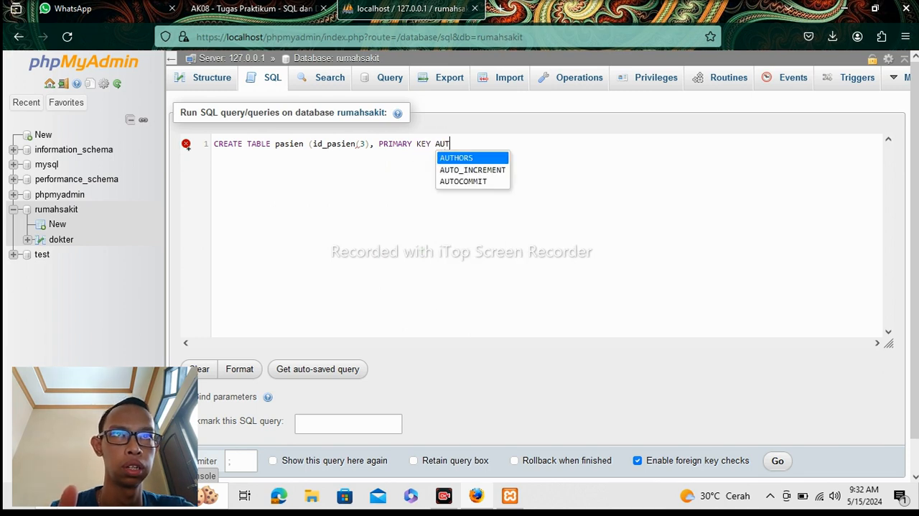
{"action": "type", "text": "O"}
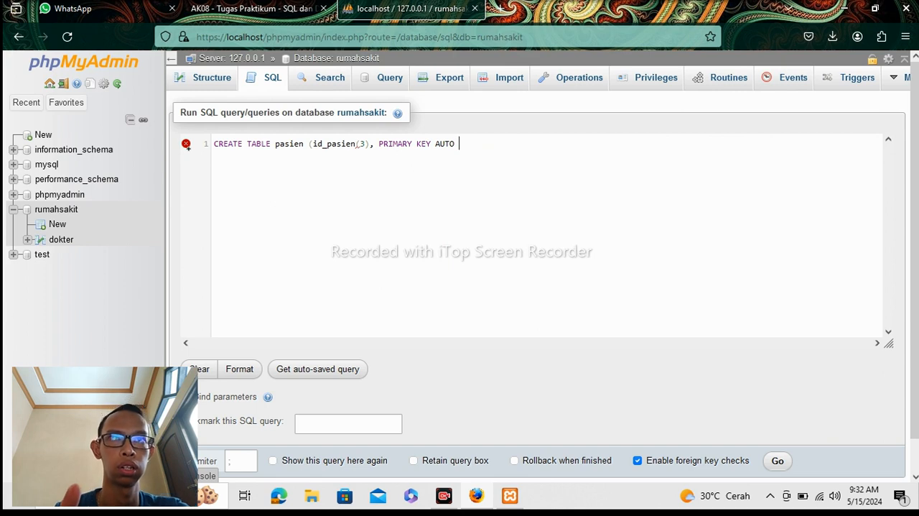
{"action": "key", "text": "BackSpace"}
{"action": "type", "text": "_"}
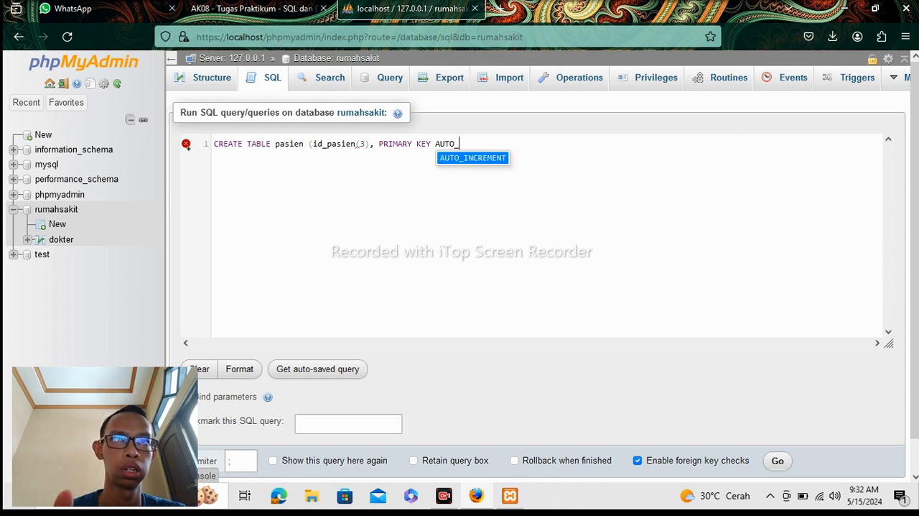
{"action": "left_click", "coordinate": [444, 164]}
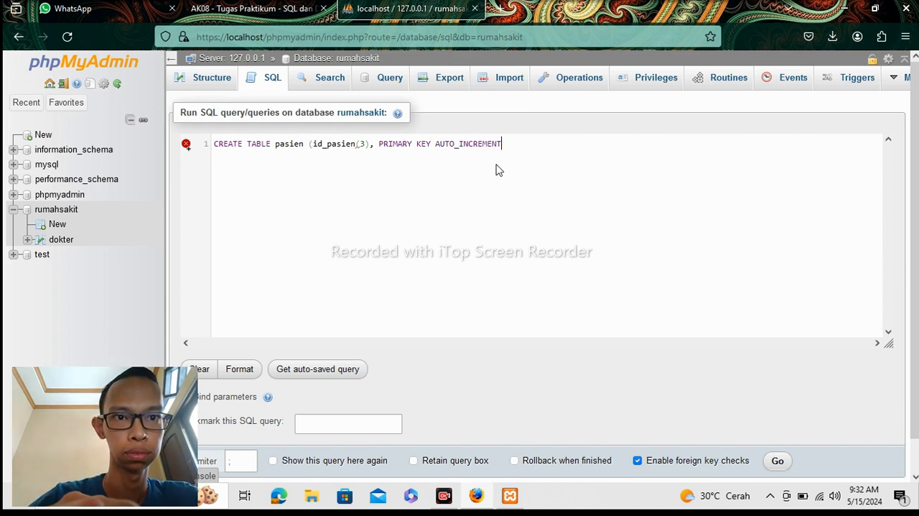
{"action": "type", "text": ", "}
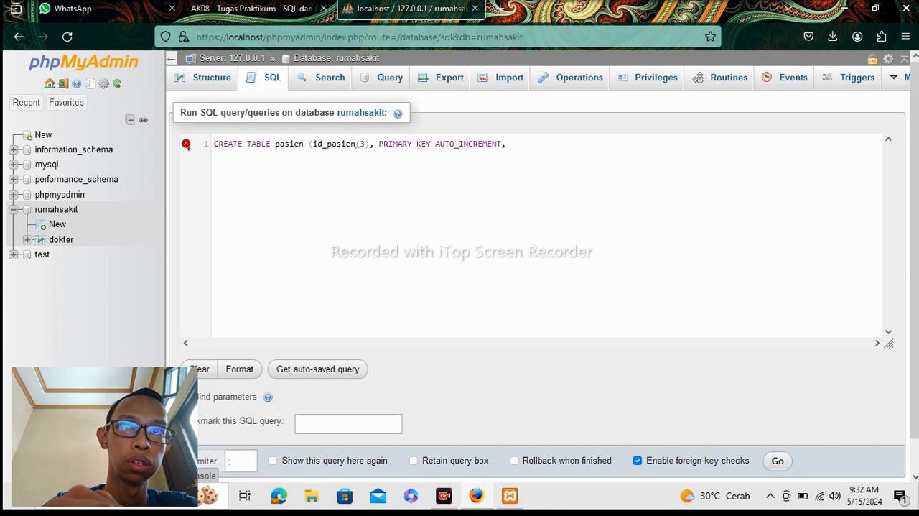
{"action": "type", "text": "NA"}
Enter the column name nama_pasien after AUTO_INCREMENT in the CREATE TABLE pasien statement.
{"action": "key", "text": "BackSpace"}
{"action": "key", "text": "BackSpace"}
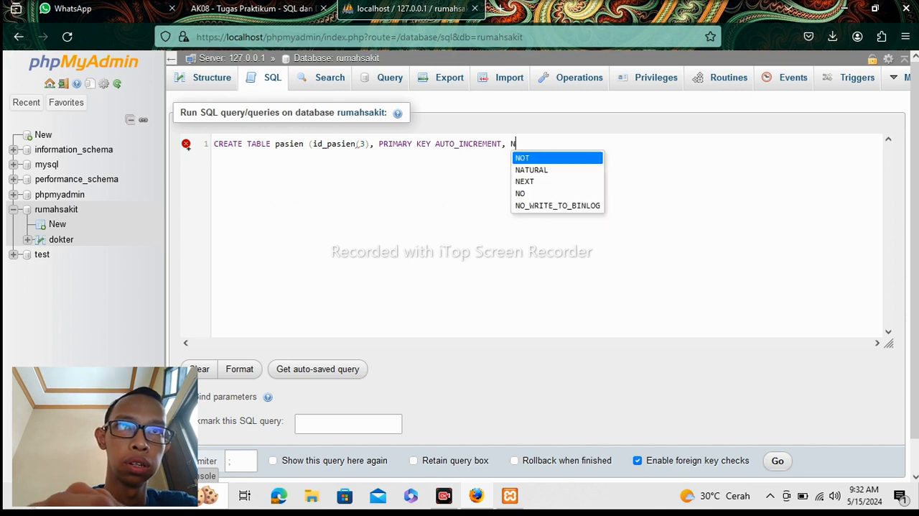
{"action": "type", "text": "nama_"}
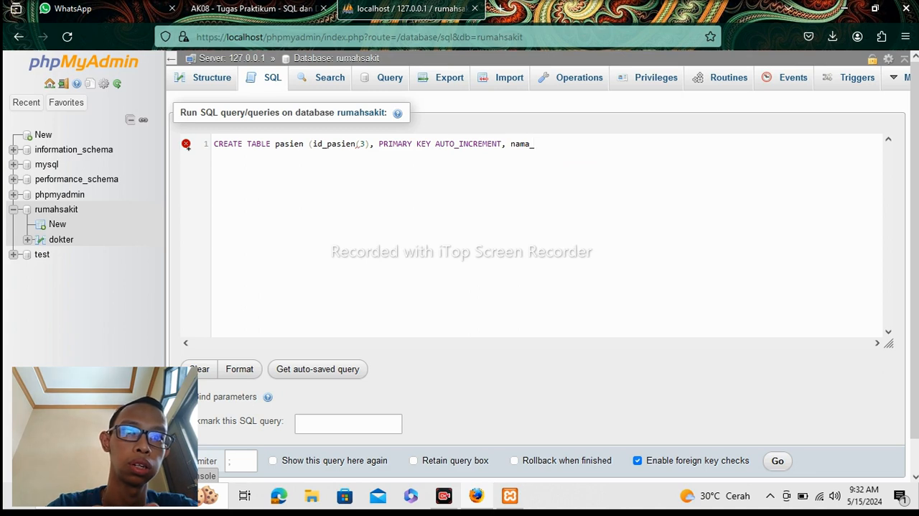
{"action": "type", "text": "pasien"}
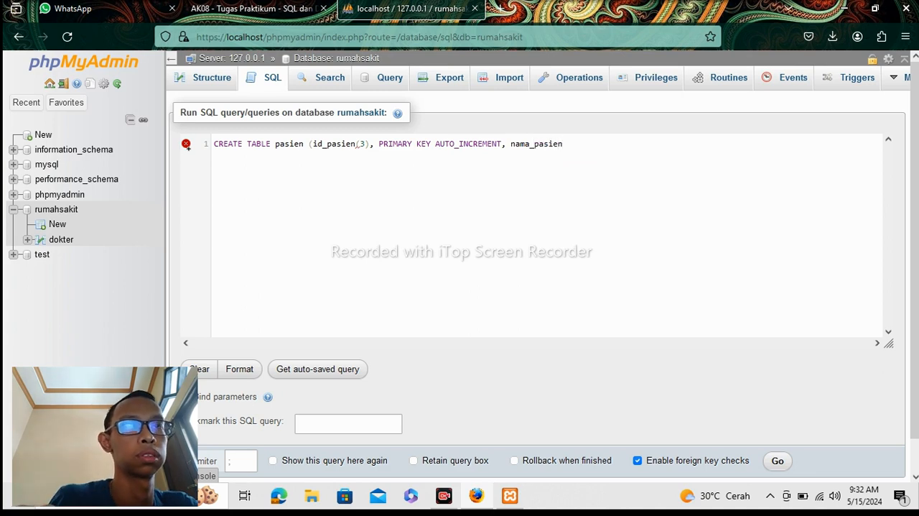
{"action": "type", "text": "("}
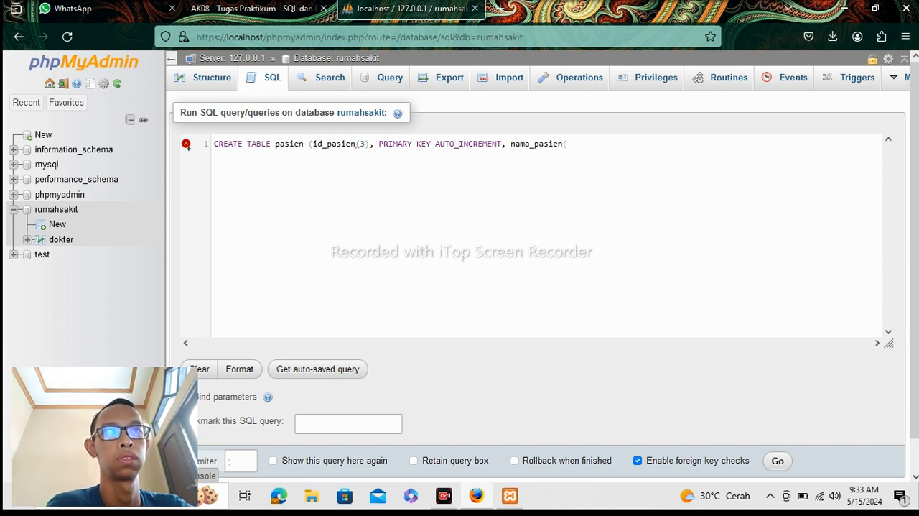
{"action": "key", "text": "BackSpace"}
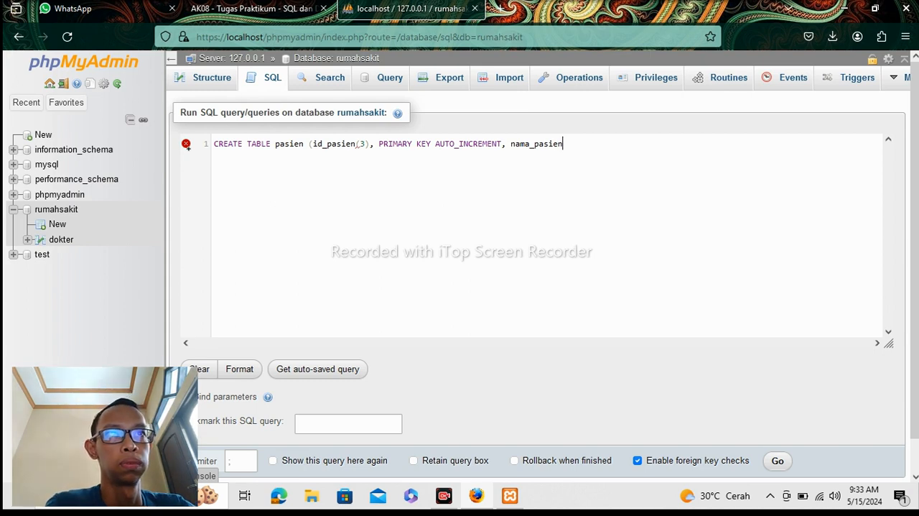
Give the nama_pasien column the type varchar(30) and end its definition with a comma.
{"action": "type", "text": "va"}
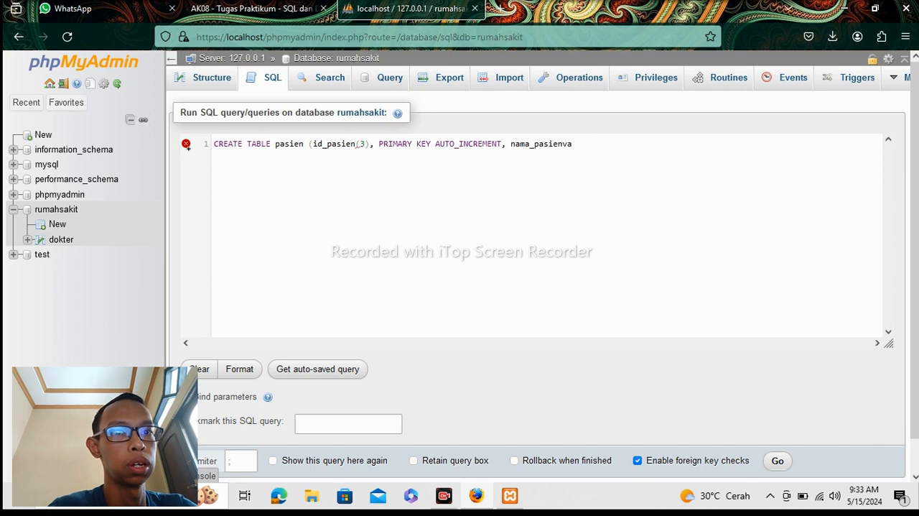
{"action": "key", "text": "BackSpace"}
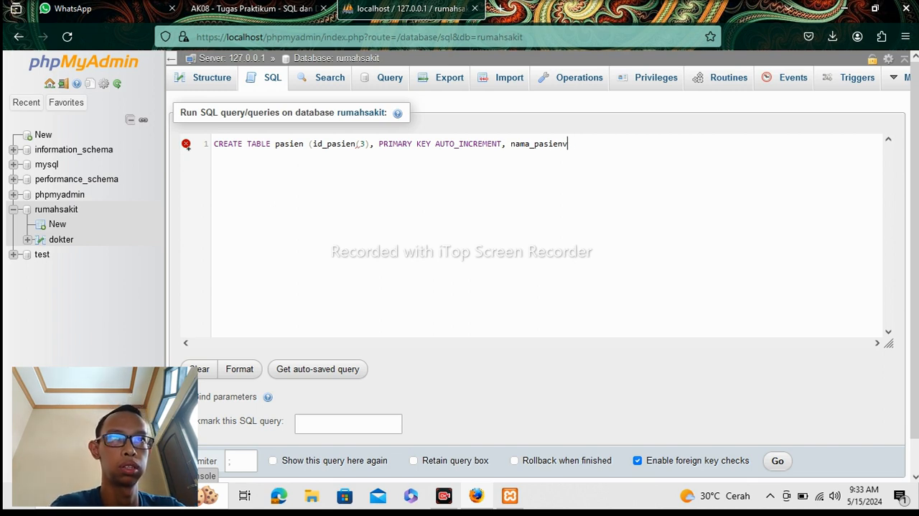
{"action": "key", "text": "BackSpace"}
{"action": "type", "text": "va"}
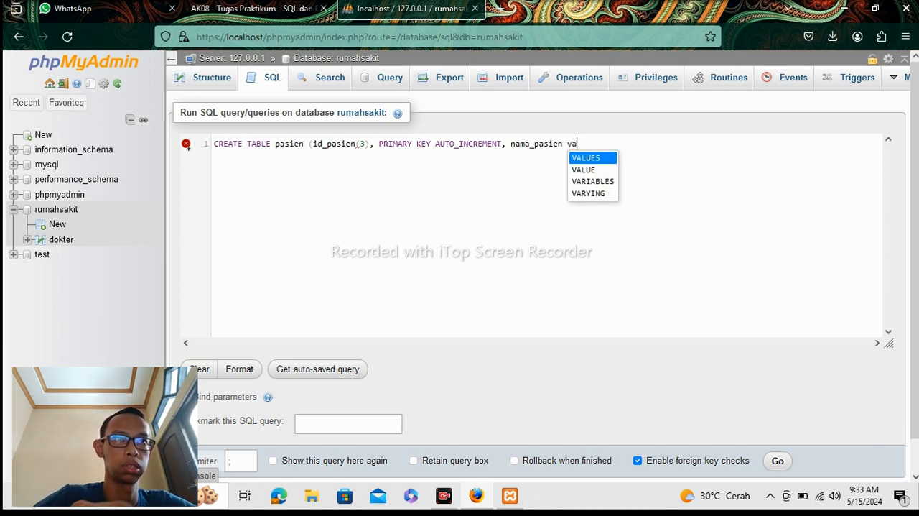
{"action": "type", "text": "rchar"}
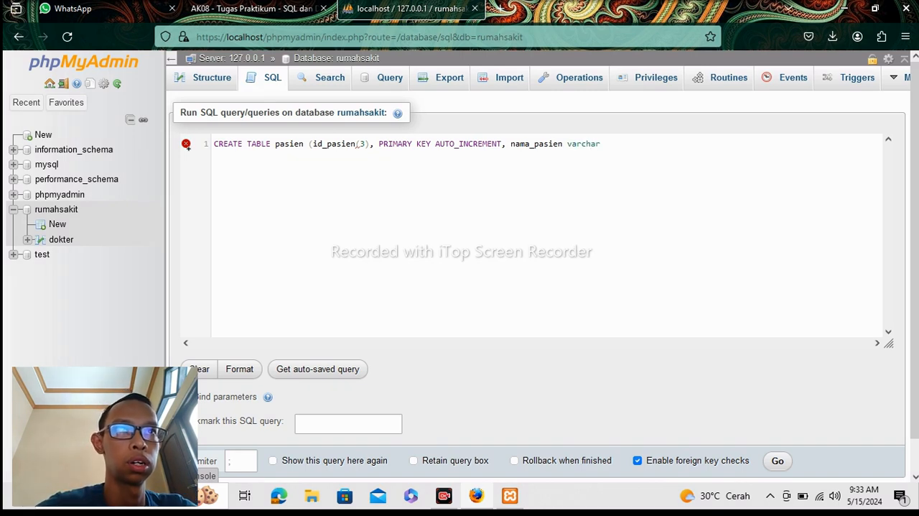
{"action": "type", "text": "("}
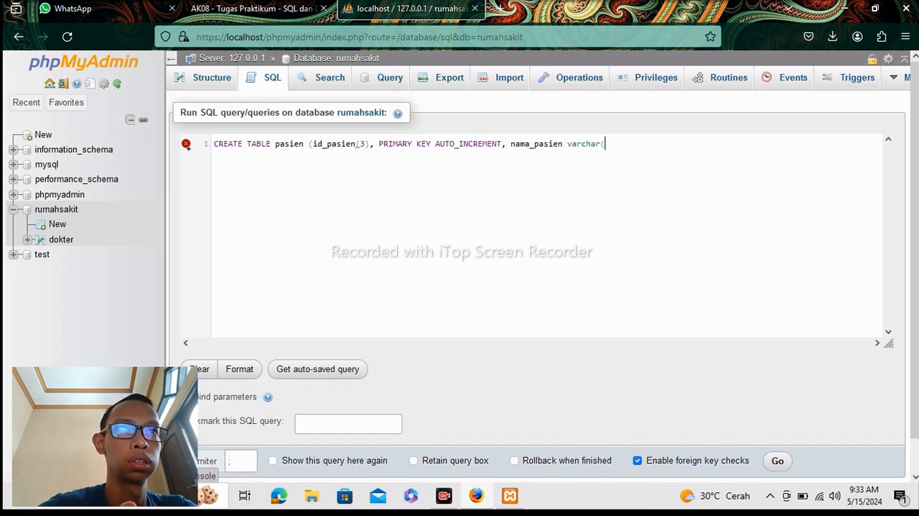
{"action": "type", "text": "30)"}
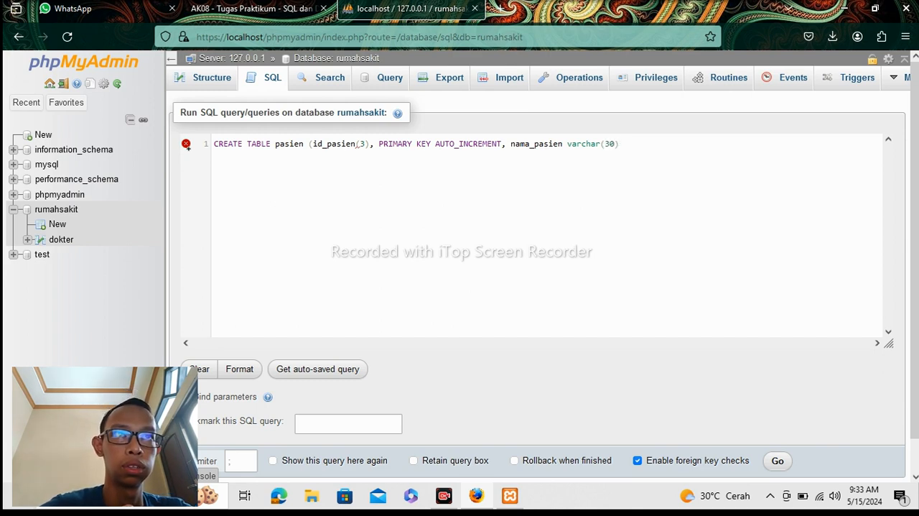
{"action": "type", "text": ", "}
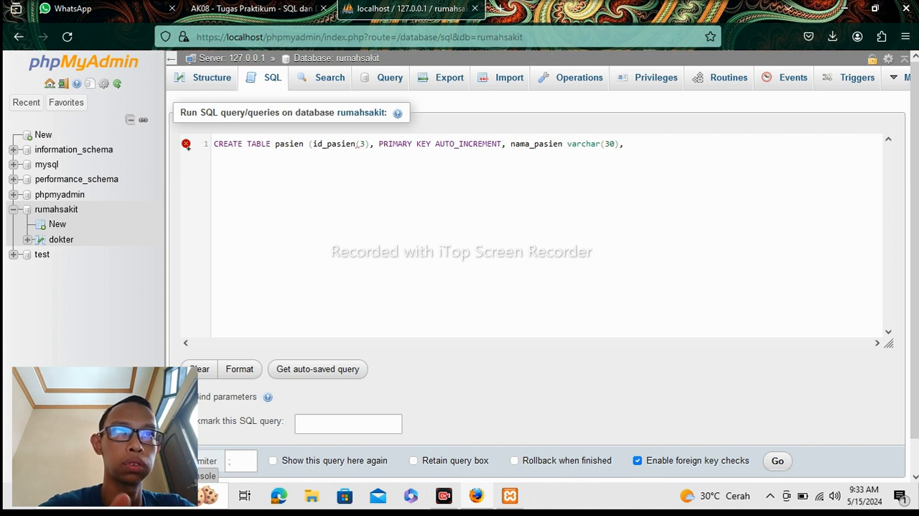
{"action": "type", "text": "alamat"}
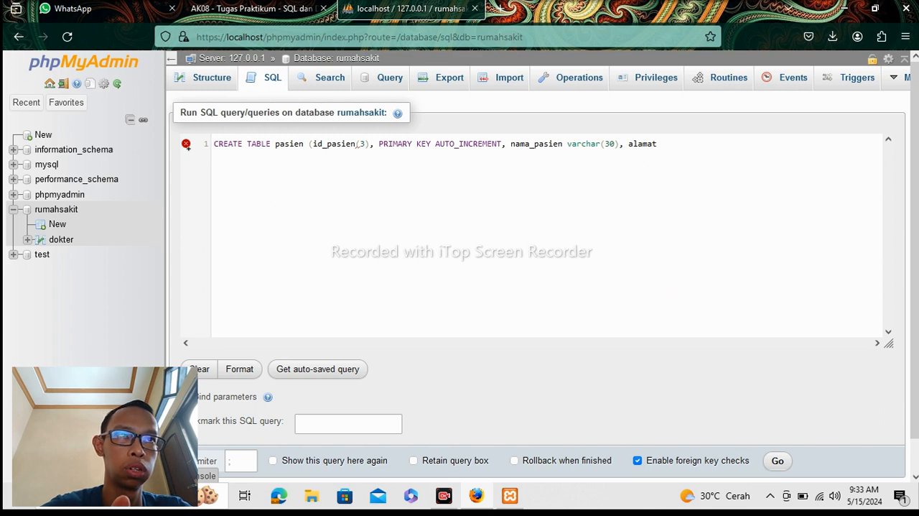
{"action": "type", "text": "_pasie"}
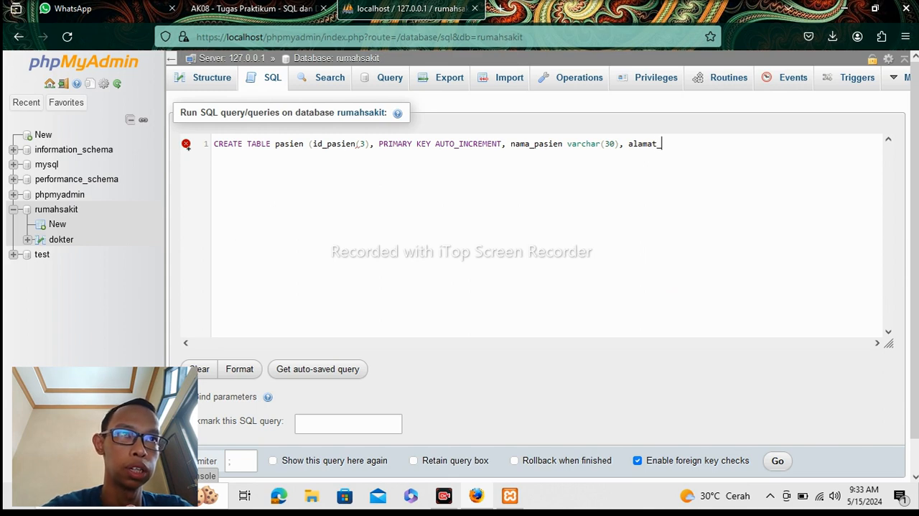
{"action": "type", "text": "nn"}
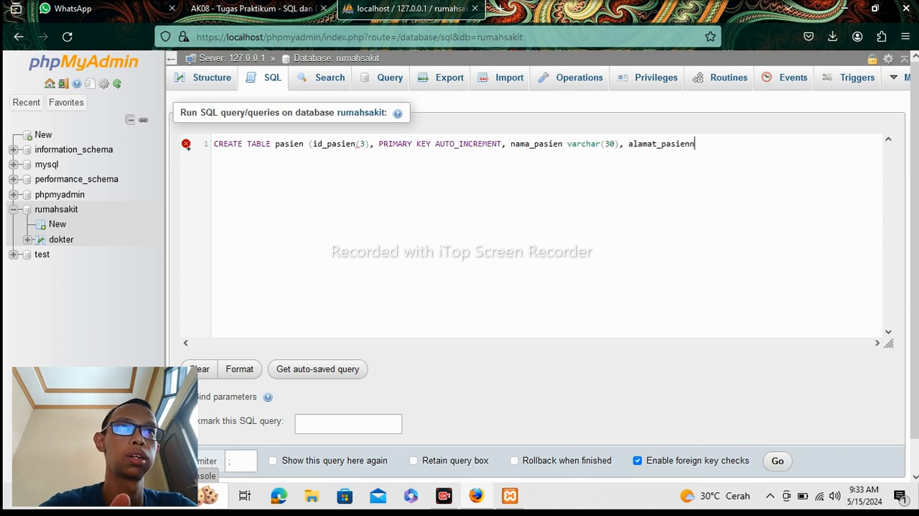
Add the column alamat_pasien varchar(100) after nama_pasien in the CREATE TABLE pasien statement.
{"action": "key", "text": "BackSpace"}
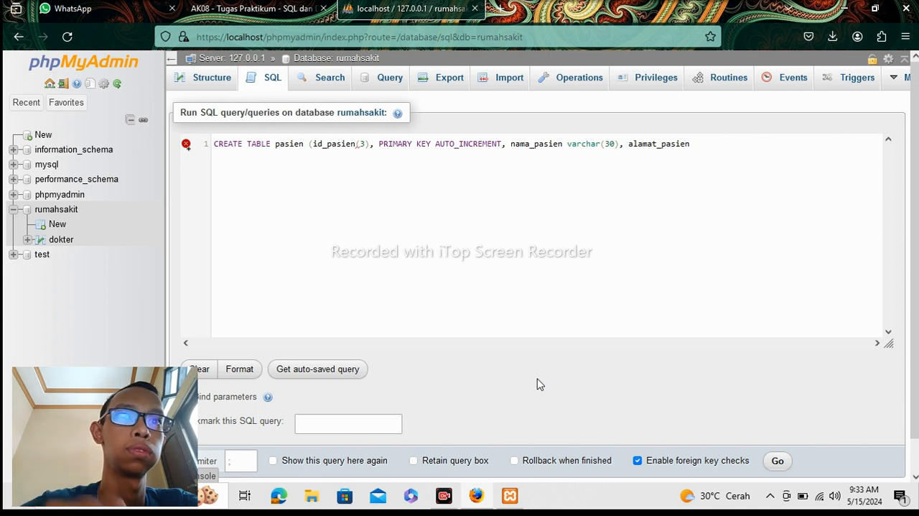
{"action": "type", "text": "va"}
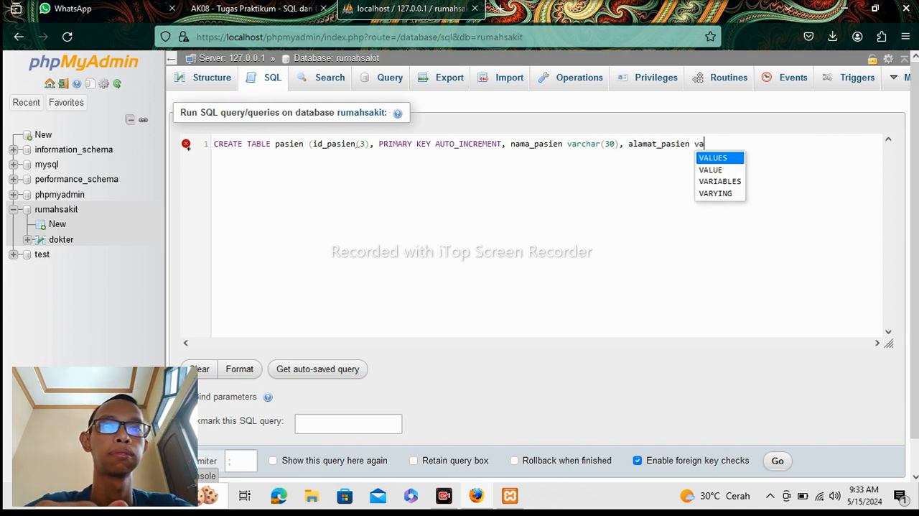
{"action": "type", "text": "rchar"}
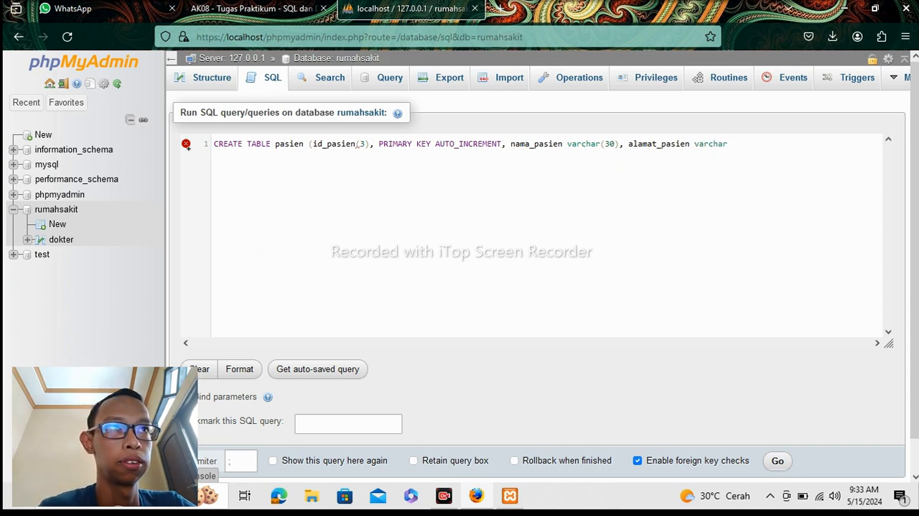
{"action": "type", "text": "("}
{"action": "type", "text": "10"}
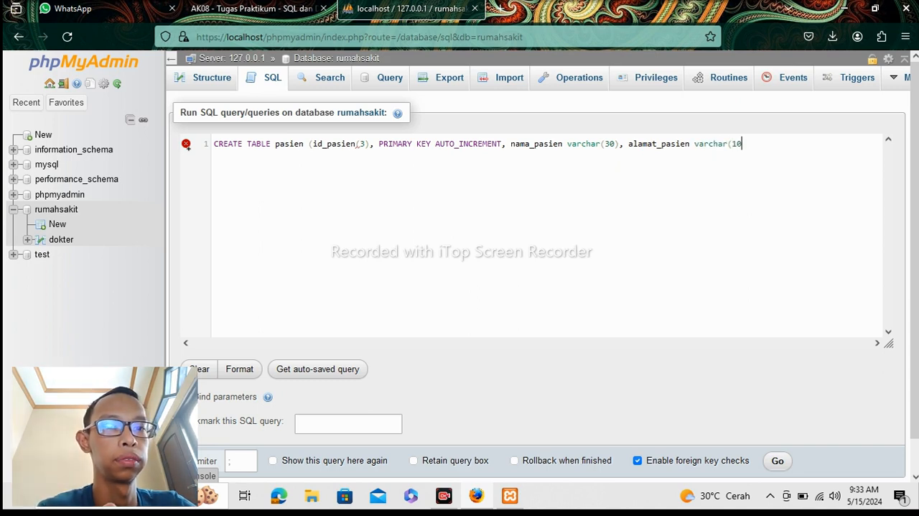
{"action": "type", "text": "0)"}
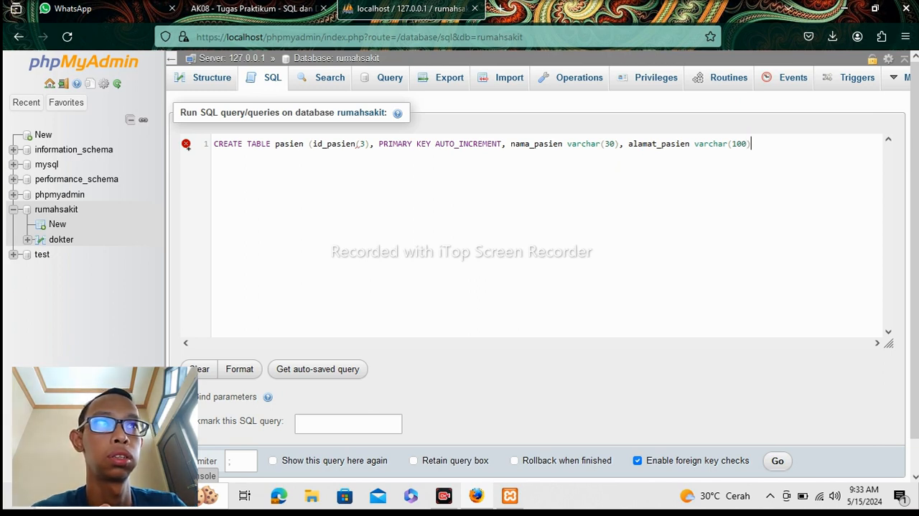
{"action": "type", "text": ", jenis"}
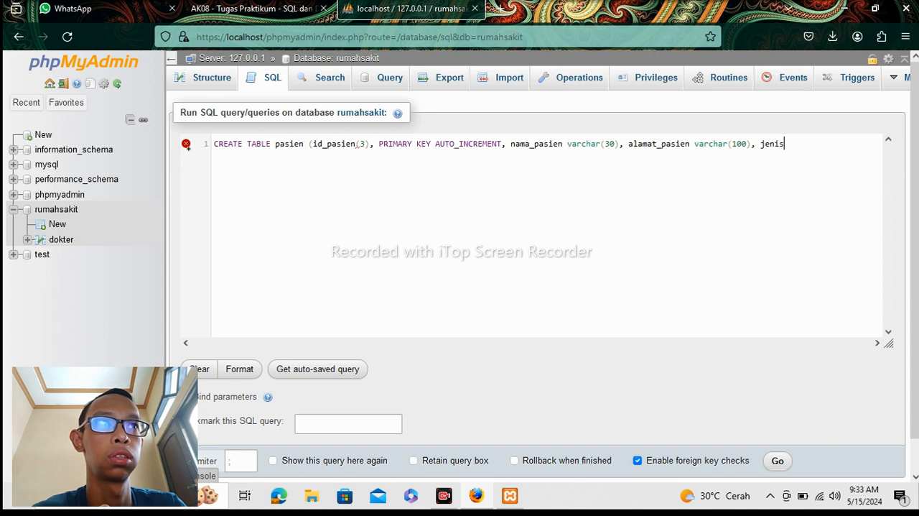
{"action": "type", "text": "_"}
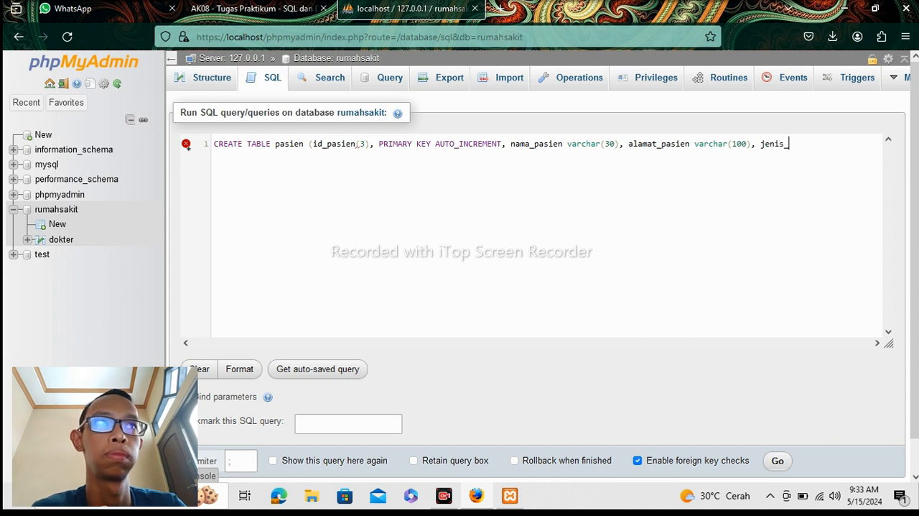
{"action": "type", "text": "kel"}
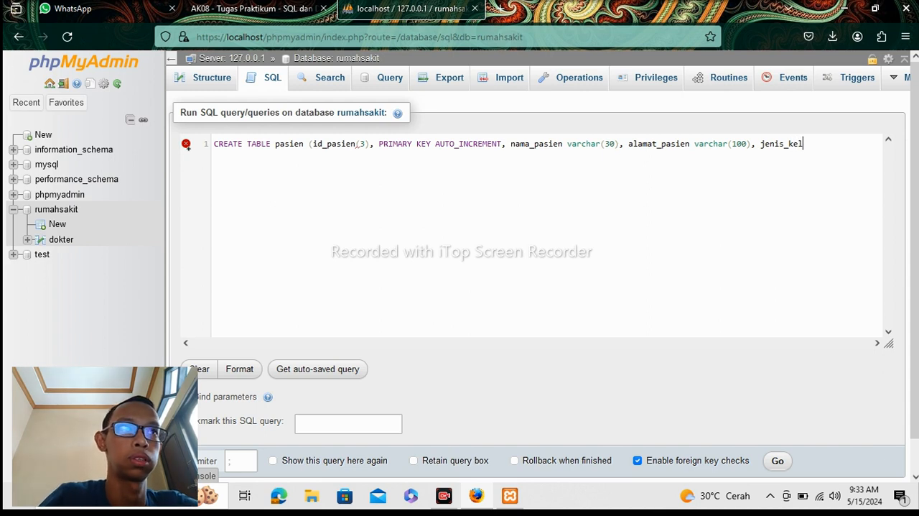
{"action": "type", "text": "amin"}
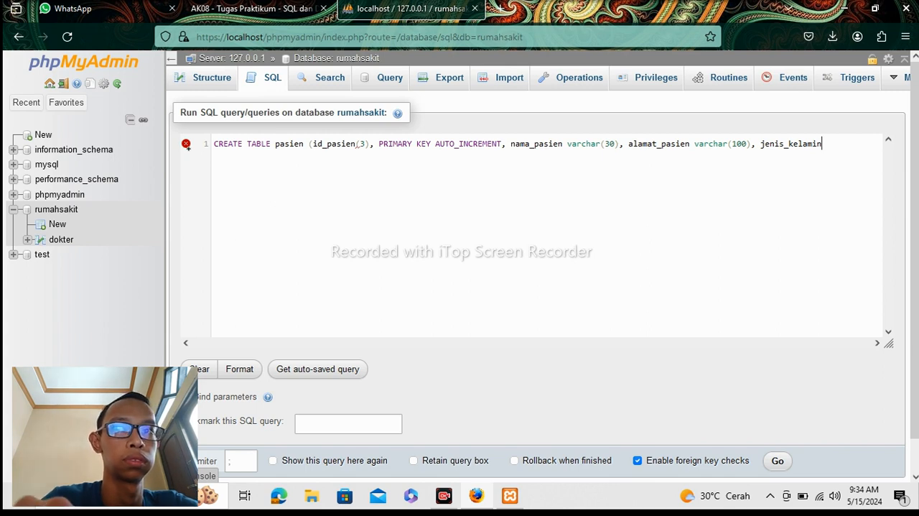
Add the column jenis_kelamin varchar(1) after alamat_pasien in the CREATE TABLE pasien statement, ending its definition with a comma.
{"action": "type", "text": "varc"}
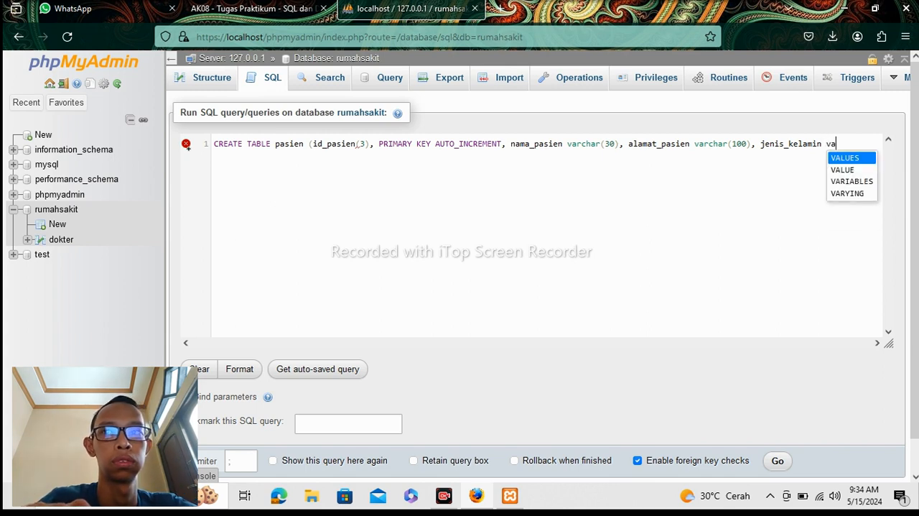
{"action": "type", "text": "har"}
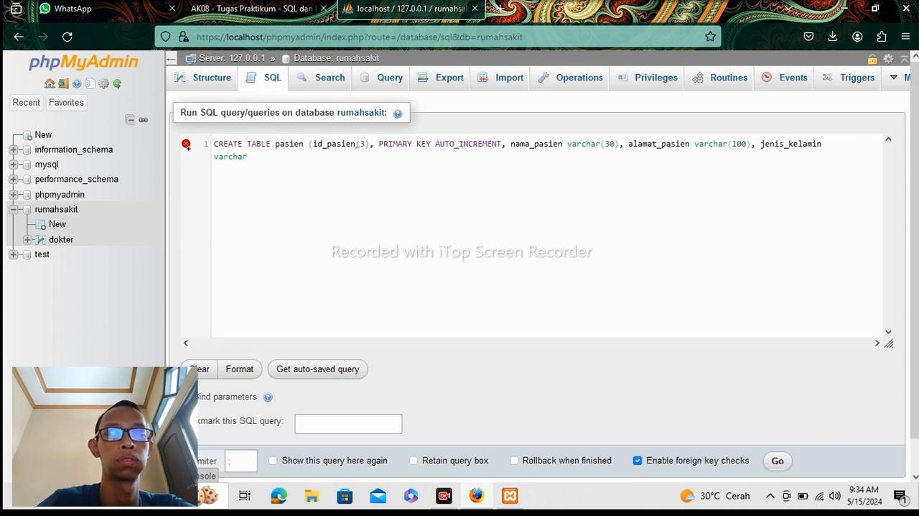
{"action": "type", "text": "(1"}
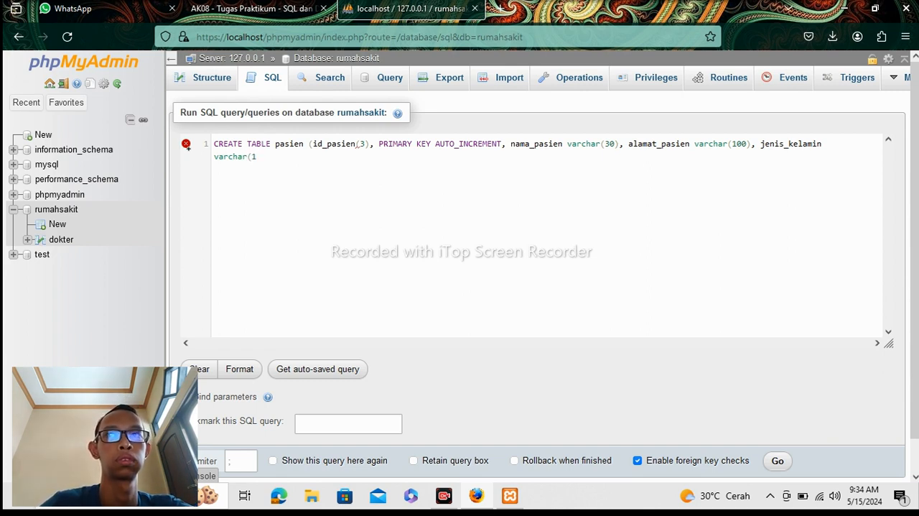
{"action": "type", "text": ")"}
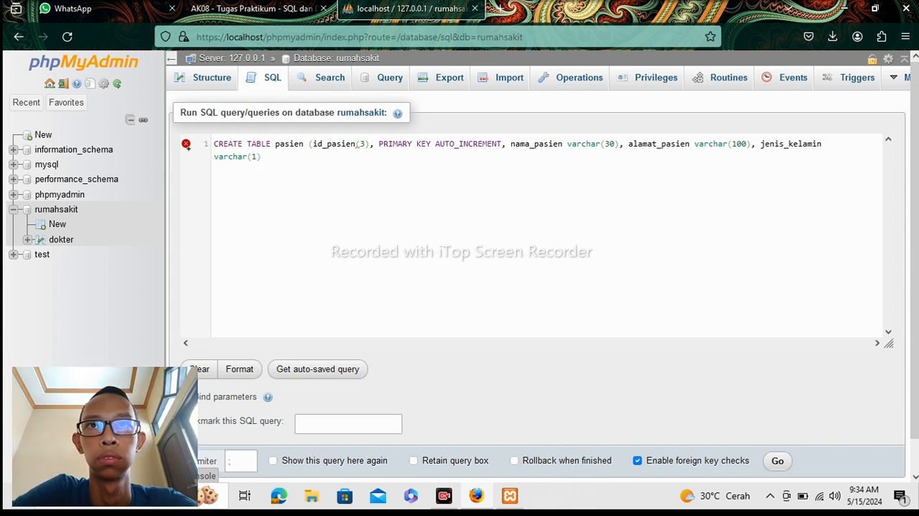
{"action": "type", "text": ","}
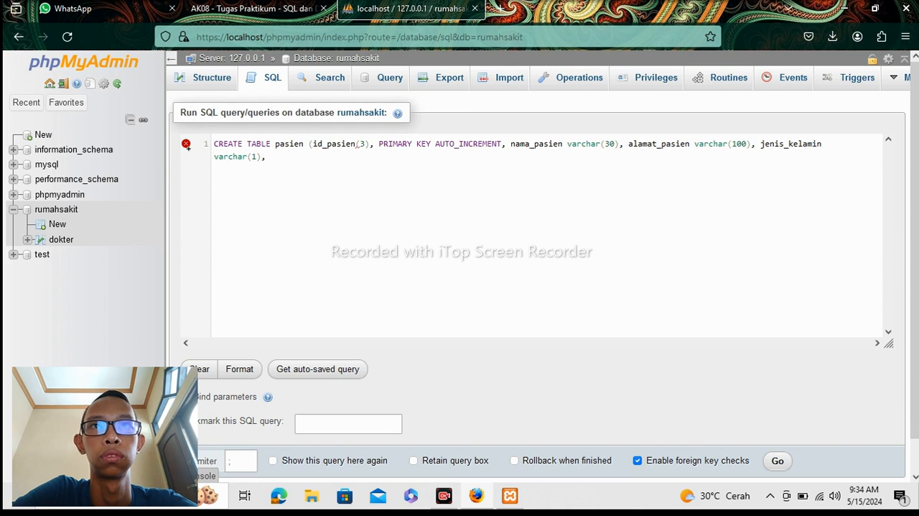
{"action": "type", "text": " penyakit"}
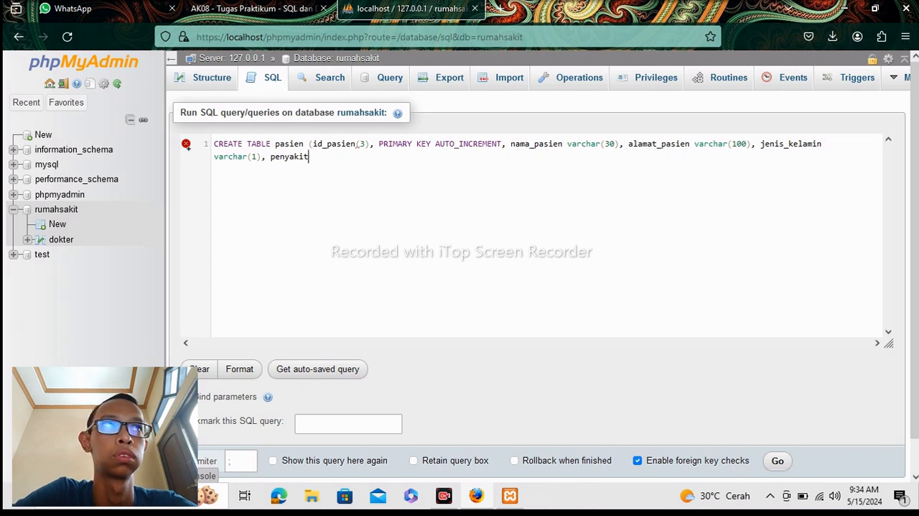
{"action": "type", "text": " var"}
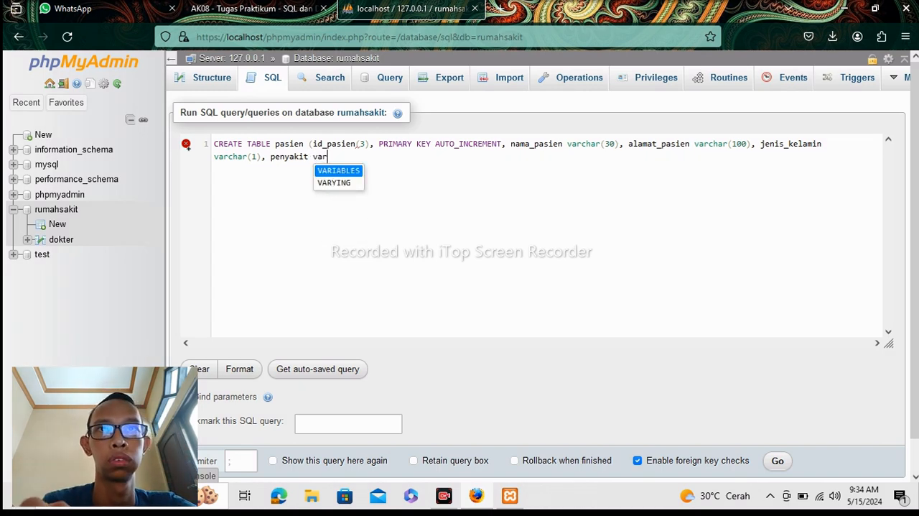
{"action": "type", "text": "char"}
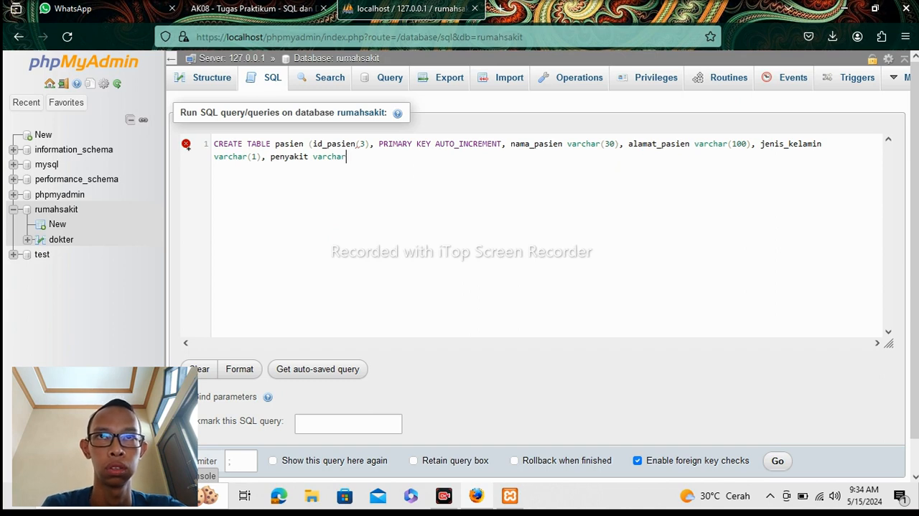
{"action": "type", "text": " ("}
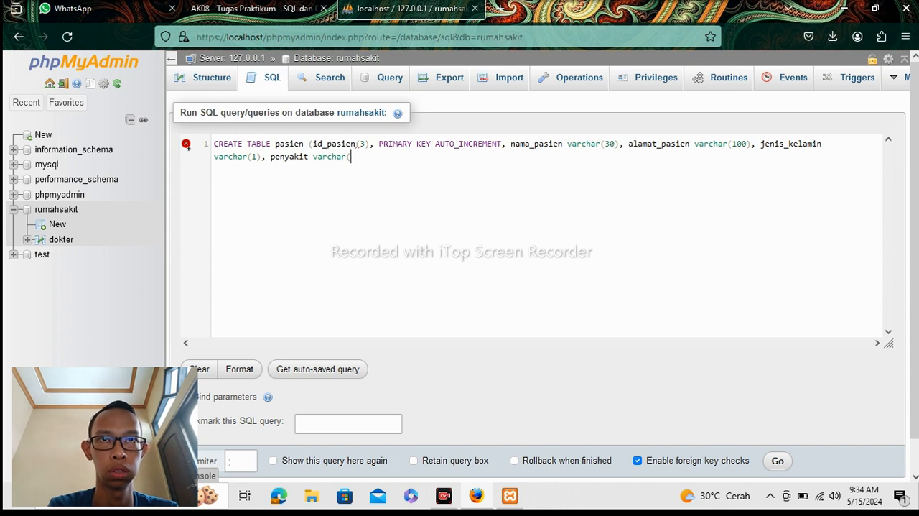
{"action": "type", "text": "100"}
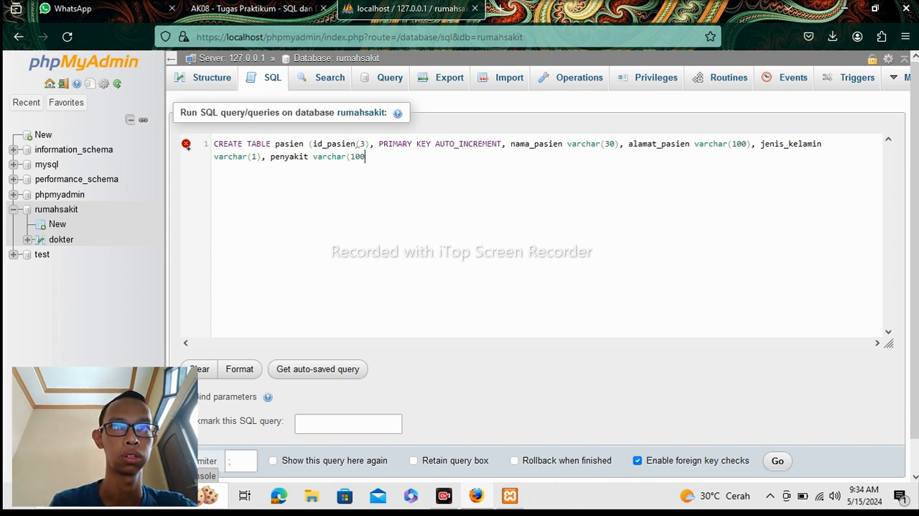
{"action": "type", "text": "),"}
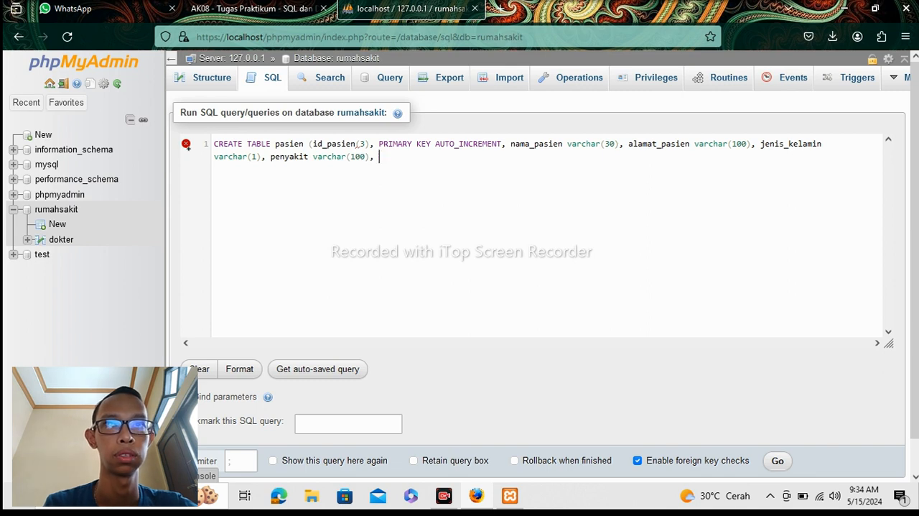
{"action": "type", "text": " n"}
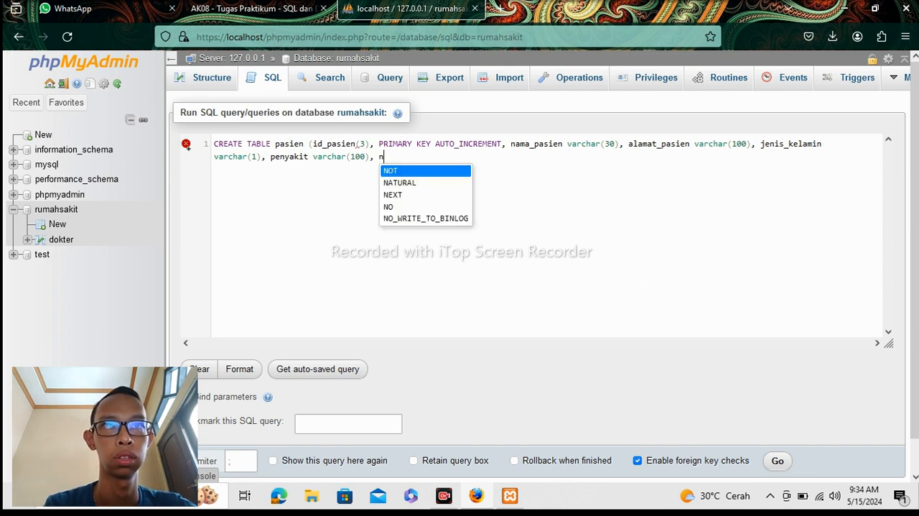
{"action": "type", "text": "o_"}
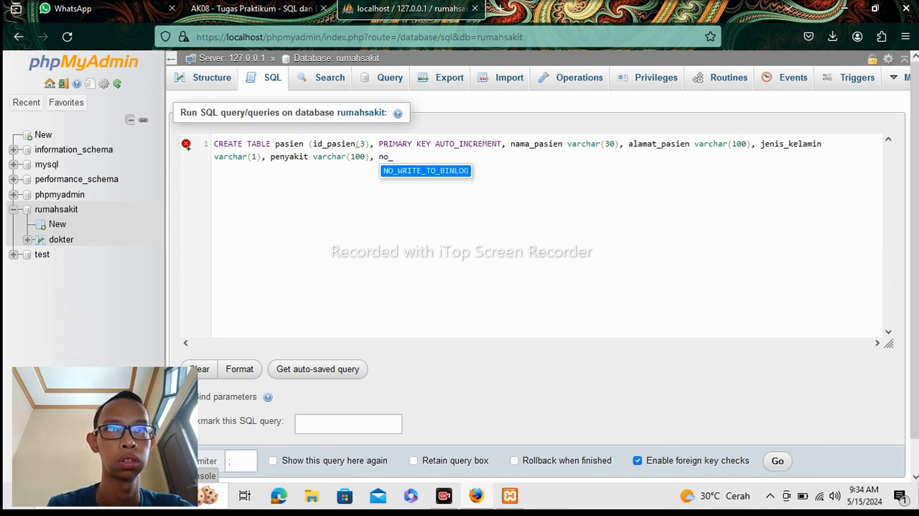
{"action": "type", "text": "hp"}
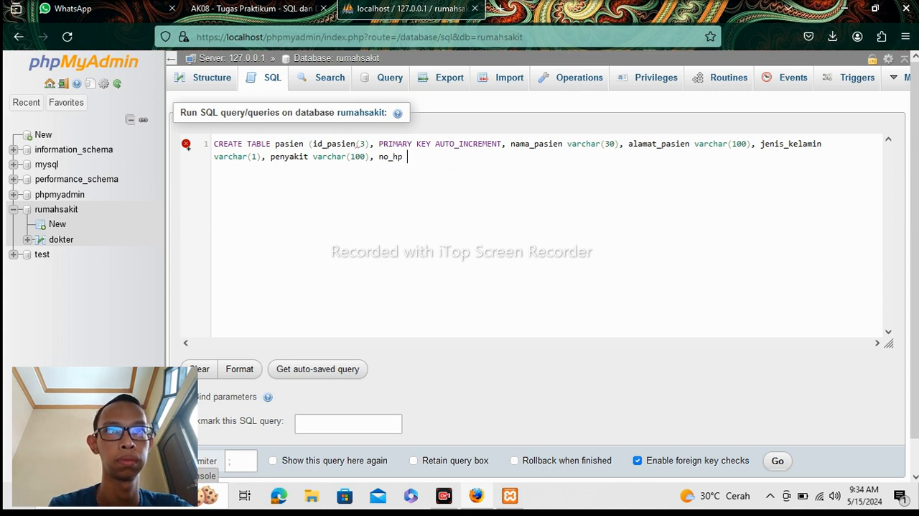
{"action": "type", "text": " varc"}
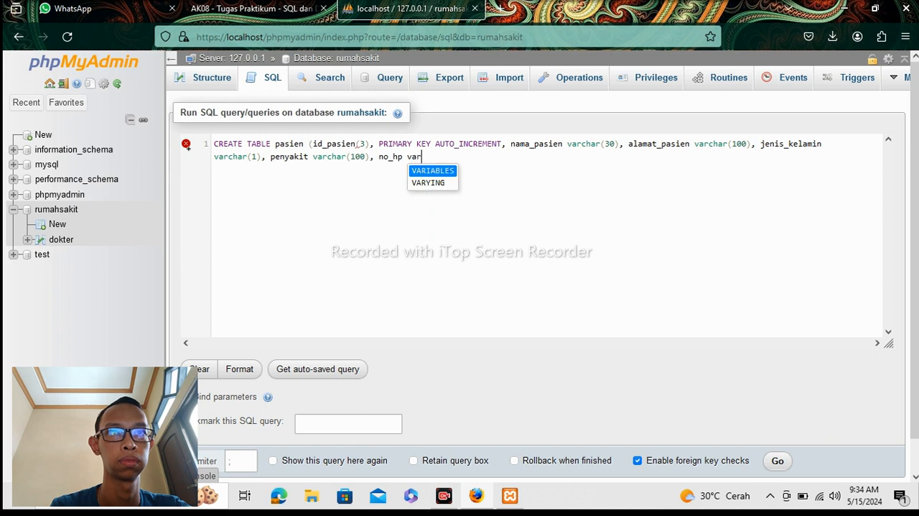
{"action": "type", "text": "har"}
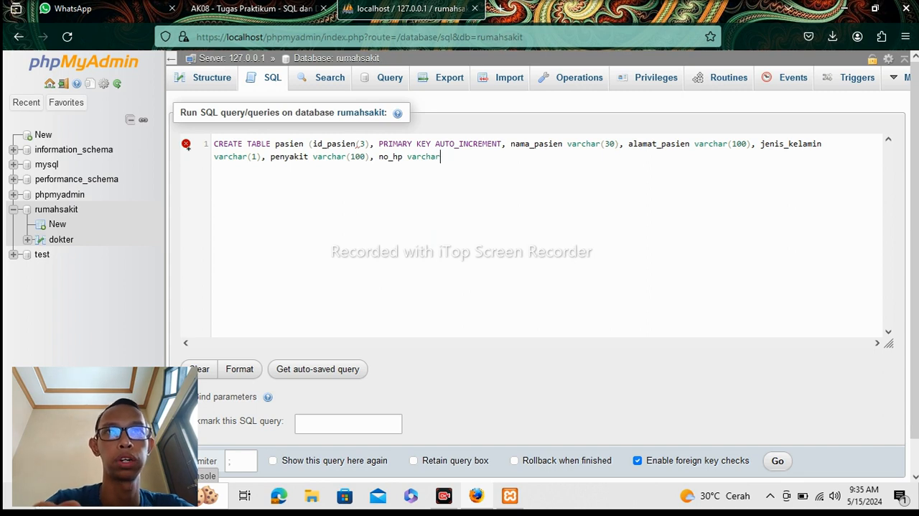
Add the last column no_hp varchar(15) and close the CREATE TABLE pasien statement with a parenthesis and semicolon.
{"action": "type", "text": "(15"}
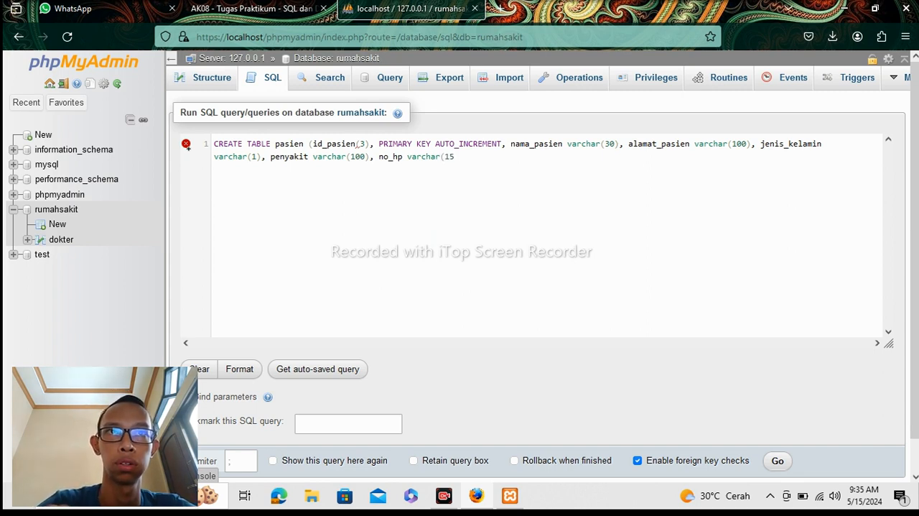
{"action": "type", "text": ")"}
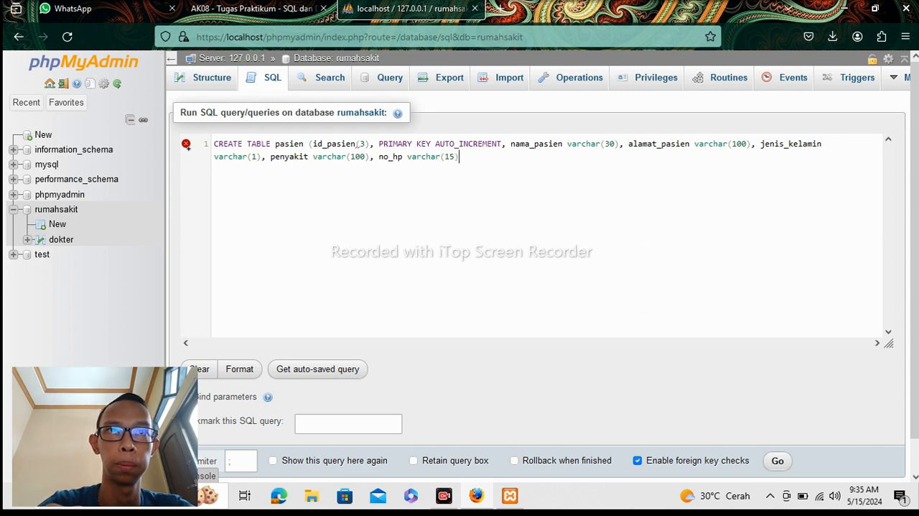
{"action": "type", "text": ")"}
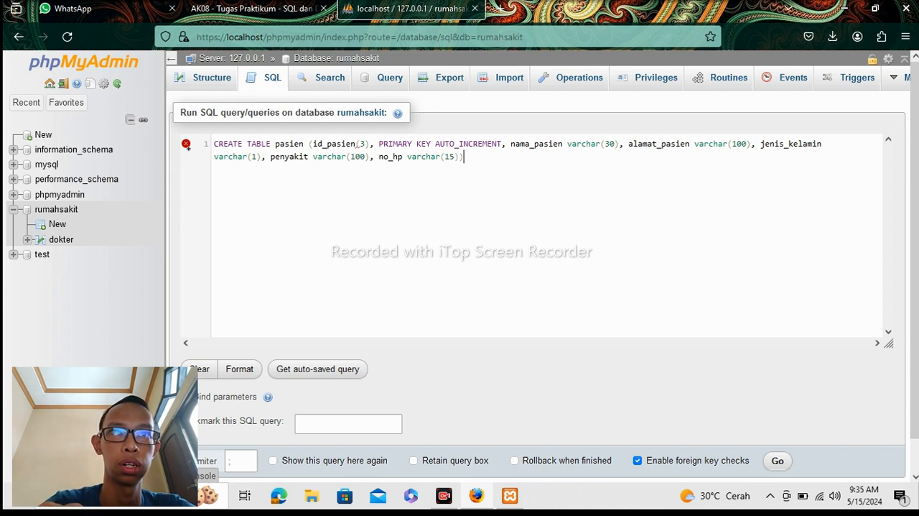
{"action": "type", "text": ";"}
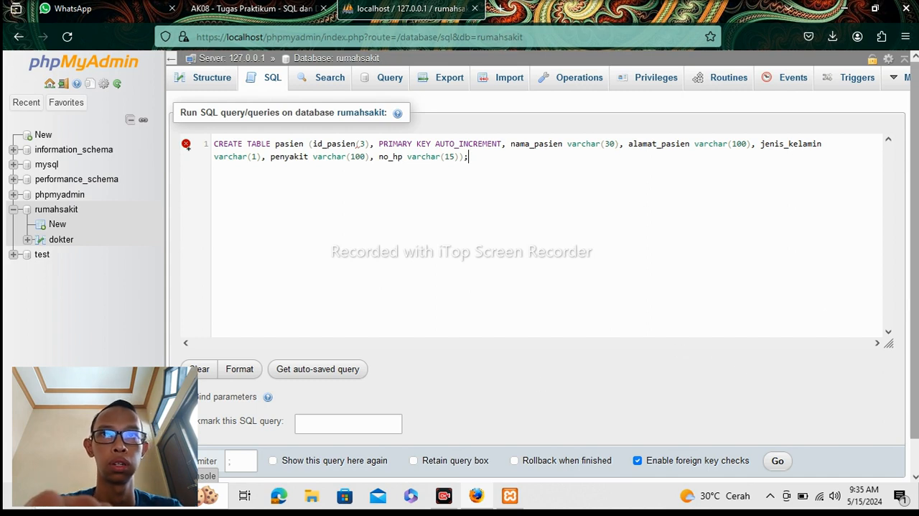
Insert the int type before (3) in the id_pasien definition and try to run the CREATE TABLE pasien statement.
{"action": "scroll", "coordinate": [916, 286], "scroll_direction": "down", "scroll_amount": 1}
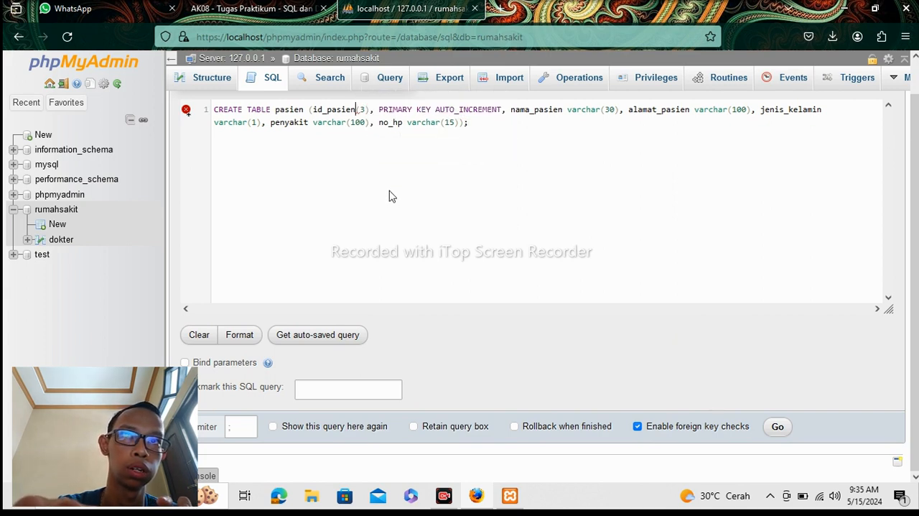
{"action": "left_click", "coordinate": [357, 109]}
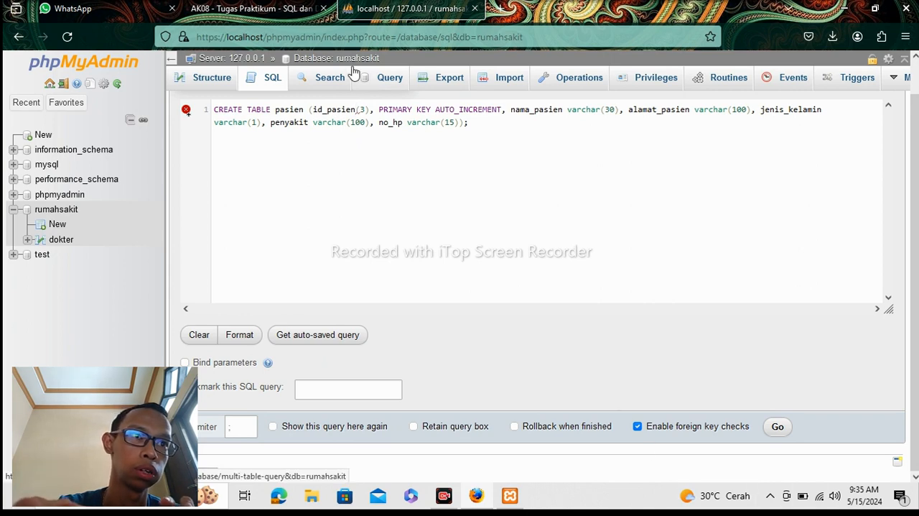
{"action": "type", "text": "int"}
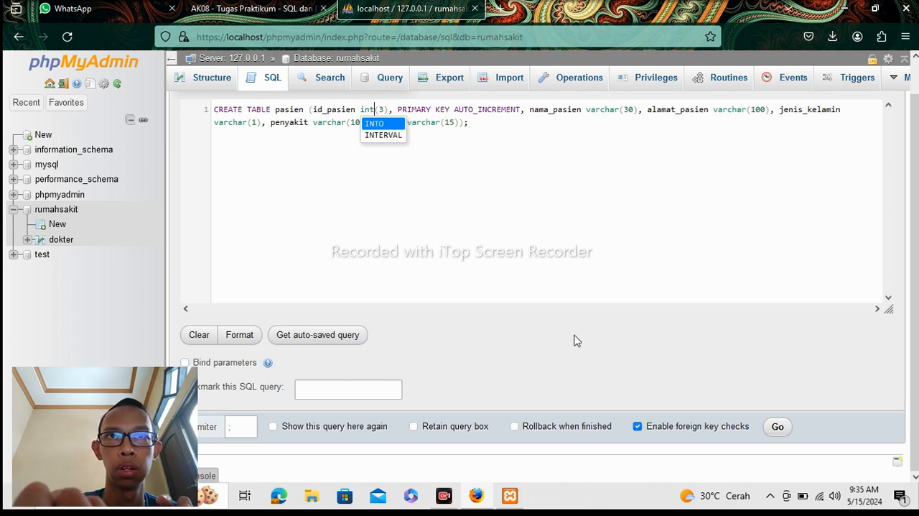
{"action": "left_click", "coordinate": [778, 426]}
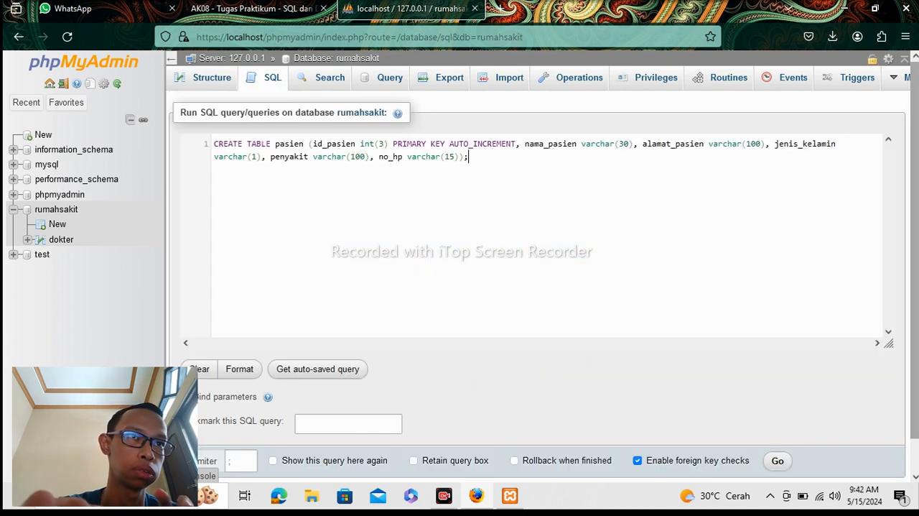
Run the CREATE TABLE pasien statement without the comma before PRIMARY KEY and open the new pasien table.
{"action": "scroll", "coordinate": [881, 403], "scroll_direction": "down", "scroll_amount": 1}
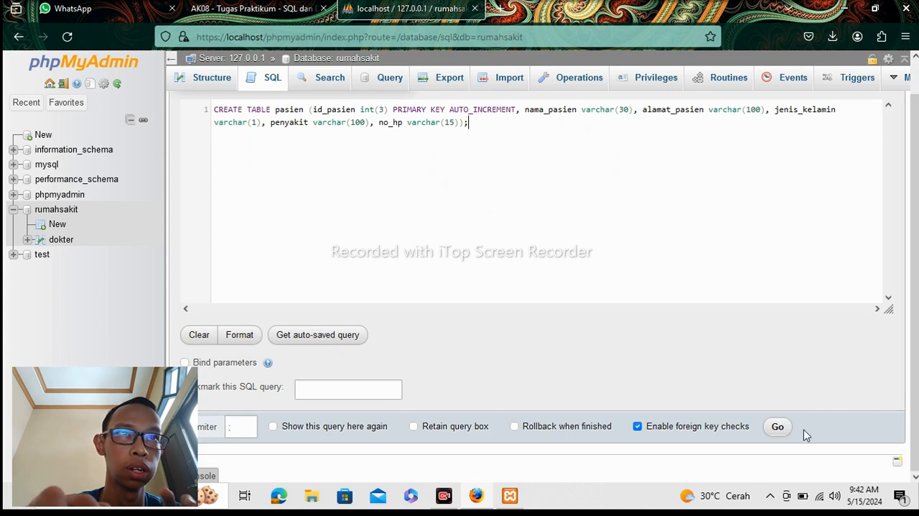
{"action": "left_click", "coordinate": [780, 428]}
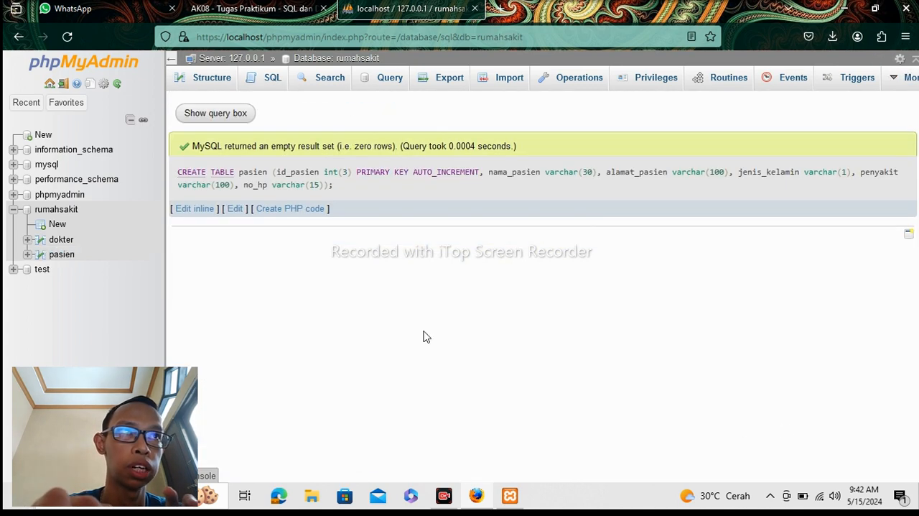
{"action": "left_click", "coordinate": [62, 254]}
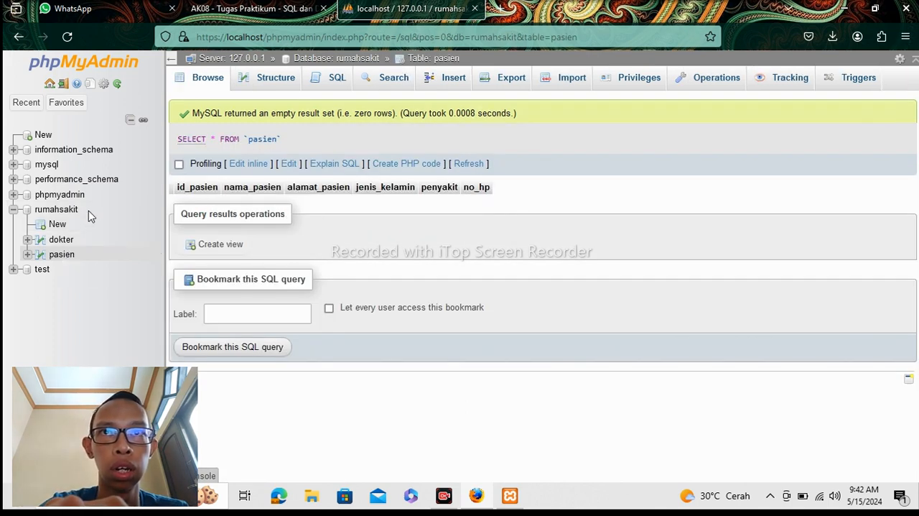
Open the SQL editor for the rumahsakit database and begin a CREATE TABLE statement.
{"action": "left_click", "coordinate": [66, 210]}
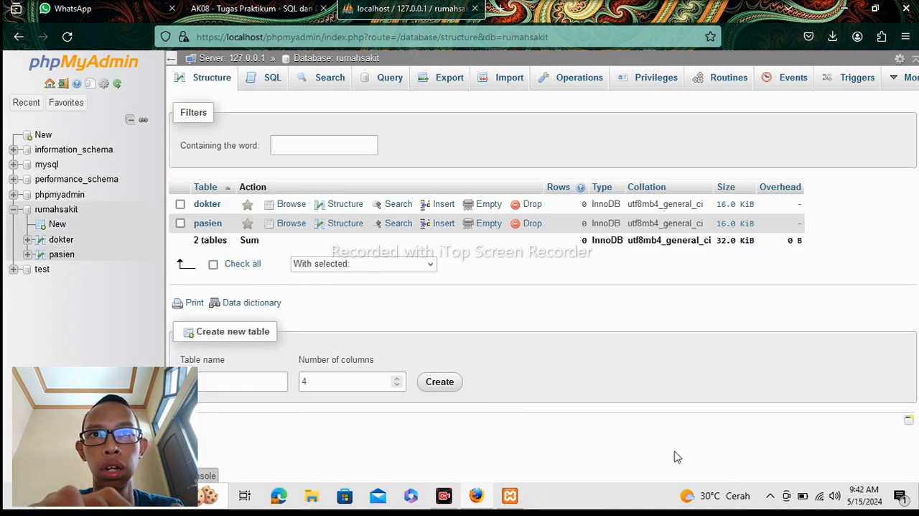
{"action": "left_click", "coordinate": [282, 84]}
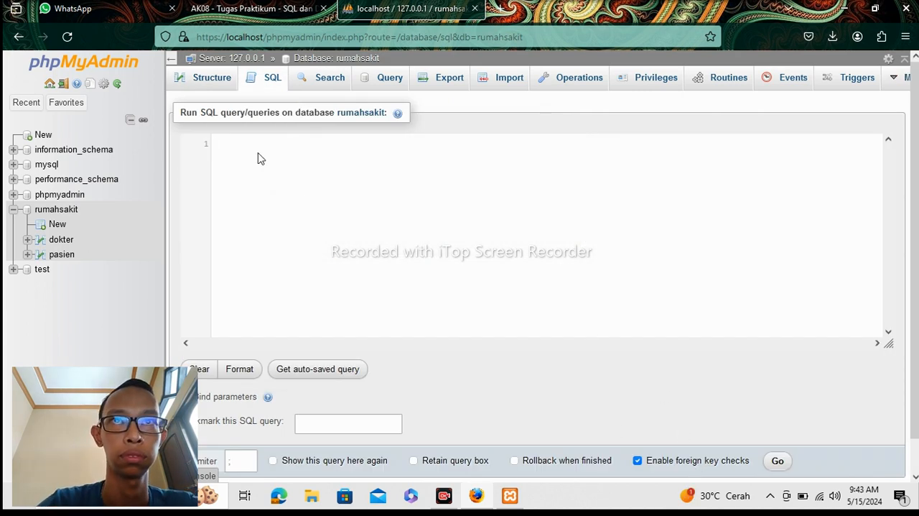
{"action": "type", "text": "c"}
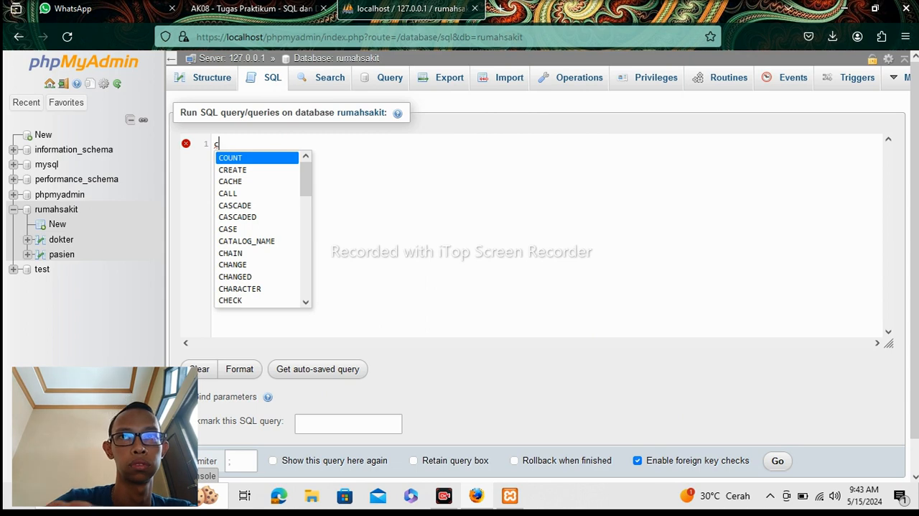
{"action": "key", "text": "BackSpace"}
{"action": "type", "text": "CREA"}
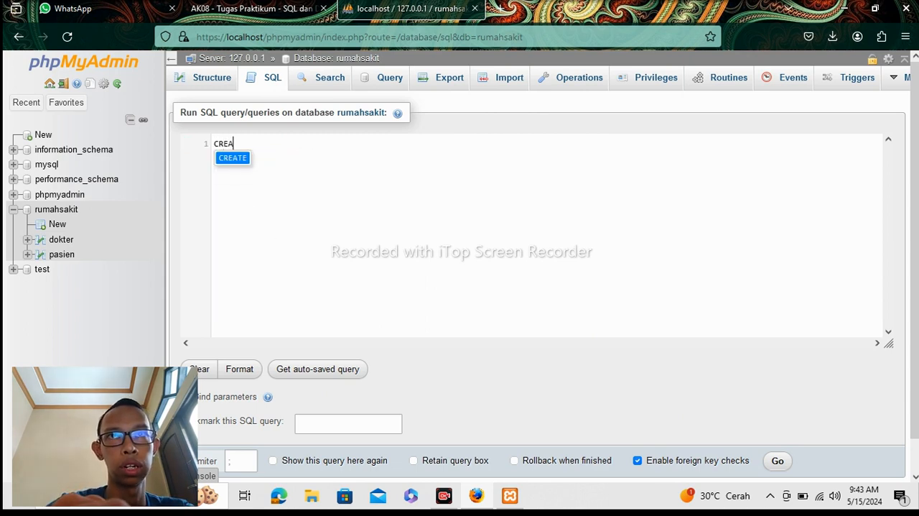
{"action": "type", "text": "TE T"}
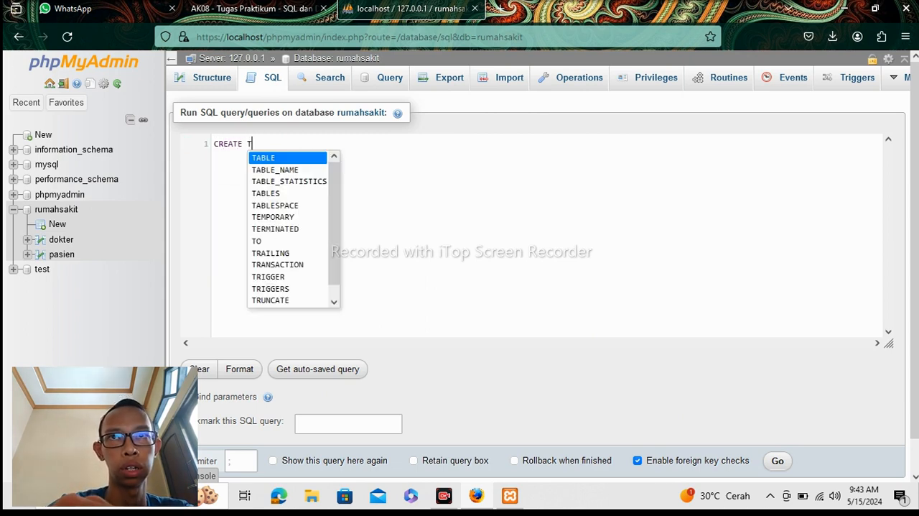
{"action": "type", "text": "BE"}
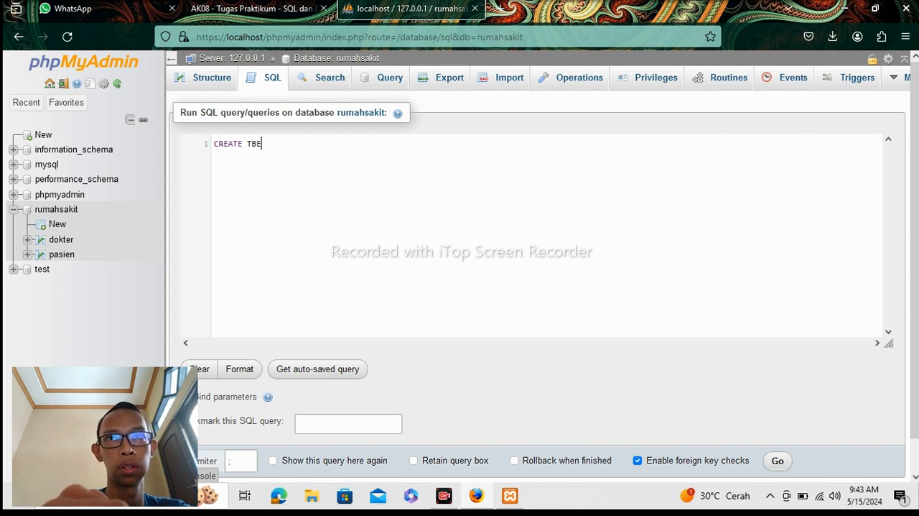
{"action": "key", "text": "BackSpace"}
{"action": "key", "text": "BackSpace"}
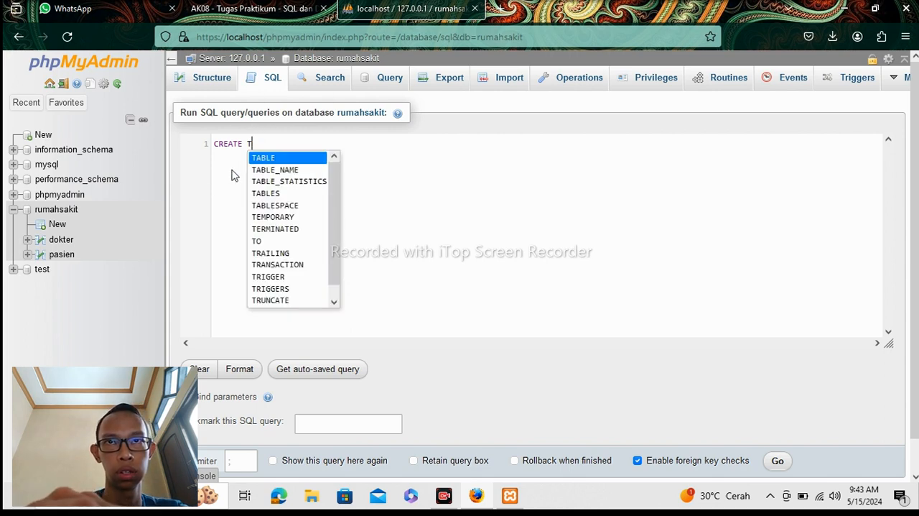
{"action": "left_click", "coordinate": [273, 161]}
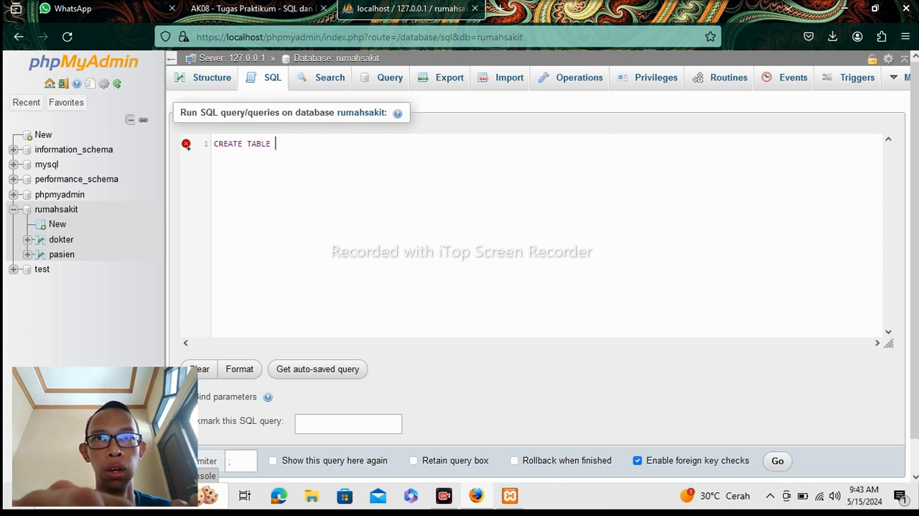
{"action": "type", "text": "a"}
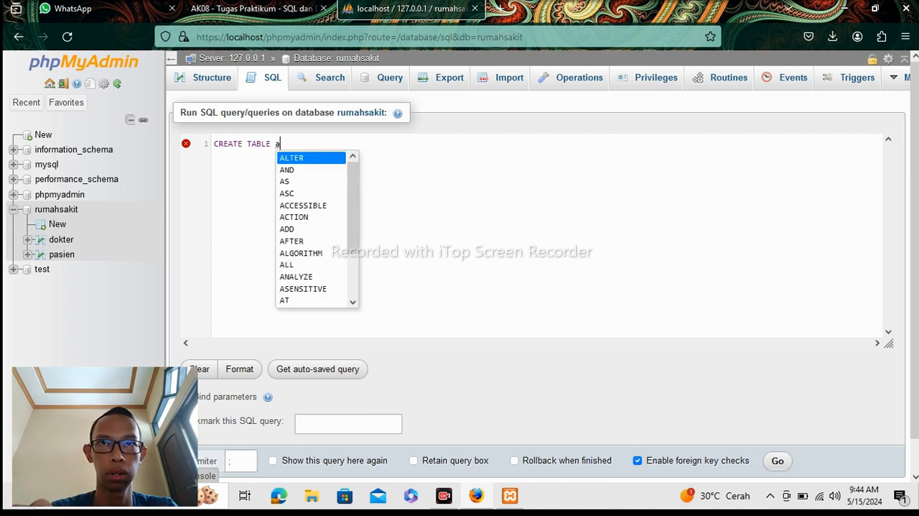
{"action": "type", "text": "DMIN"}
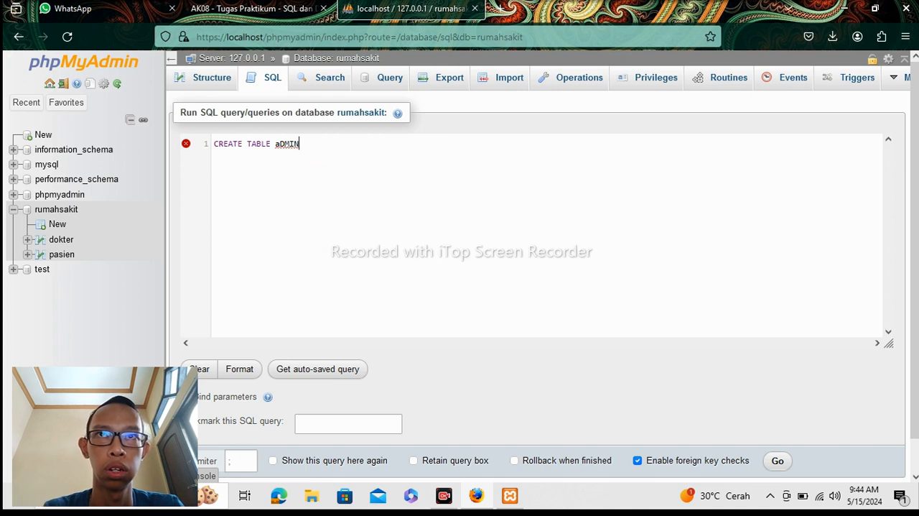
{"action": "key", "text": "BackSpace"}
{"action": "key", "text": "BackSpace"}
{"action": "key", "text": "BackSpace"}
{"action": "key", "text": "BackSpace"}
{"action": "key", "text": "BackSpace"}
{"action": "key", "text": "BackSpace"}
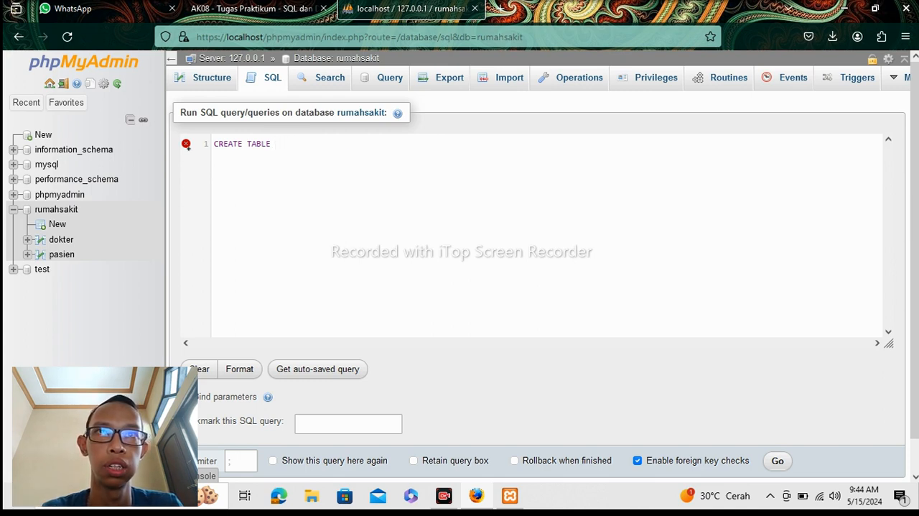
Enter administrator as the table name in the CREATE TABLE statement.
{"action": "type", "text": "ad"}
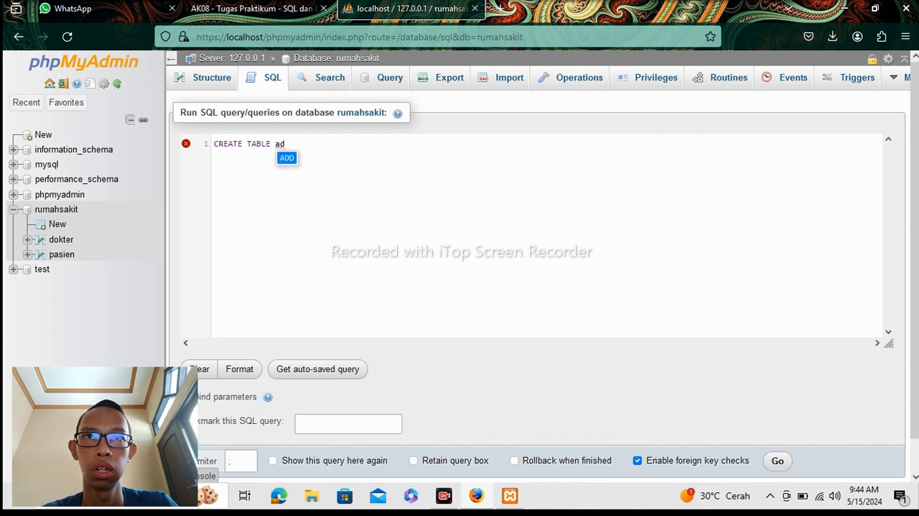
{"action": "type", "text": "ministrat"}
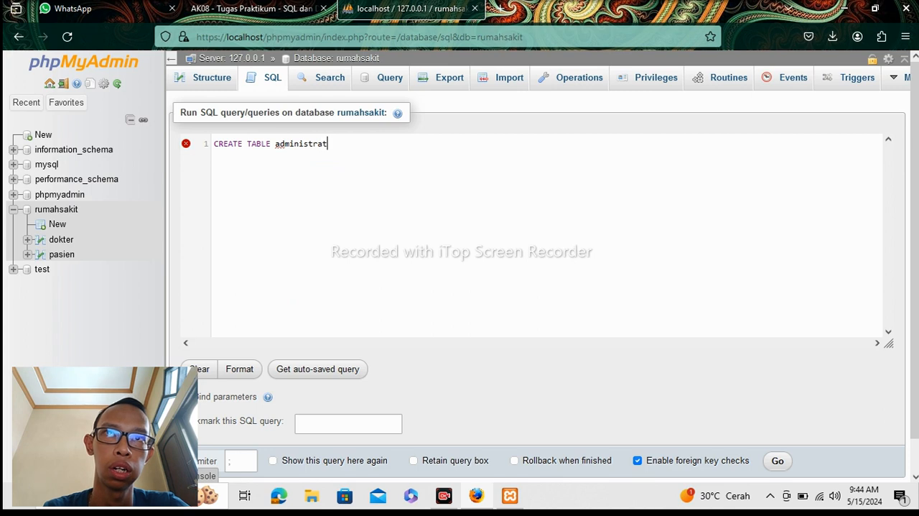
{"action": "type", "text": "o"}
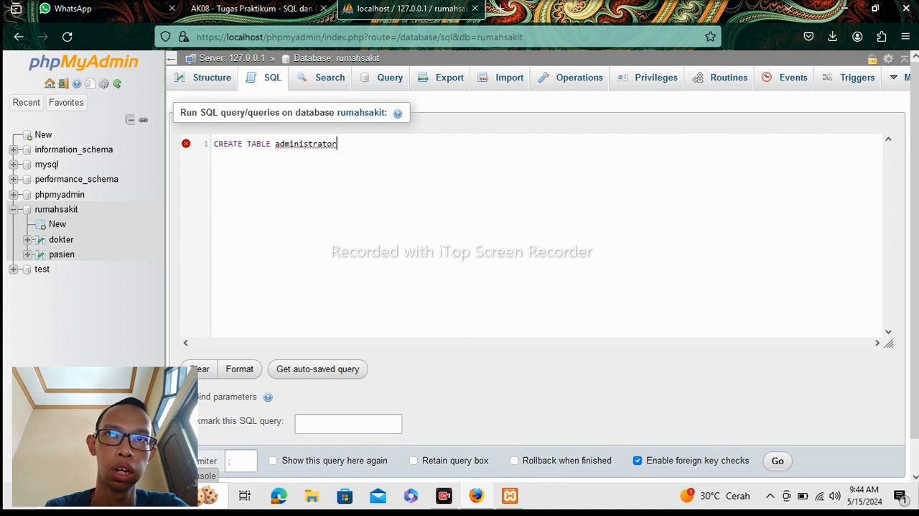
{"action": "type", "text": "r"}
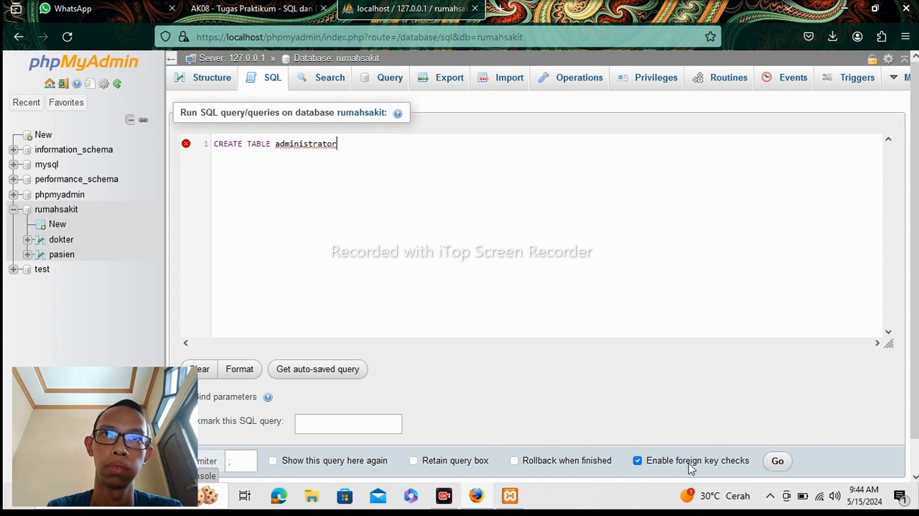
Add columns id_admin int(3) PRIMARY KEY AUTO_INCREMENT, nama_admin varchar(30) and waktu_jaga varchar(100) to the administrator statement, and run it.
{"action": "type", "text": "_"}
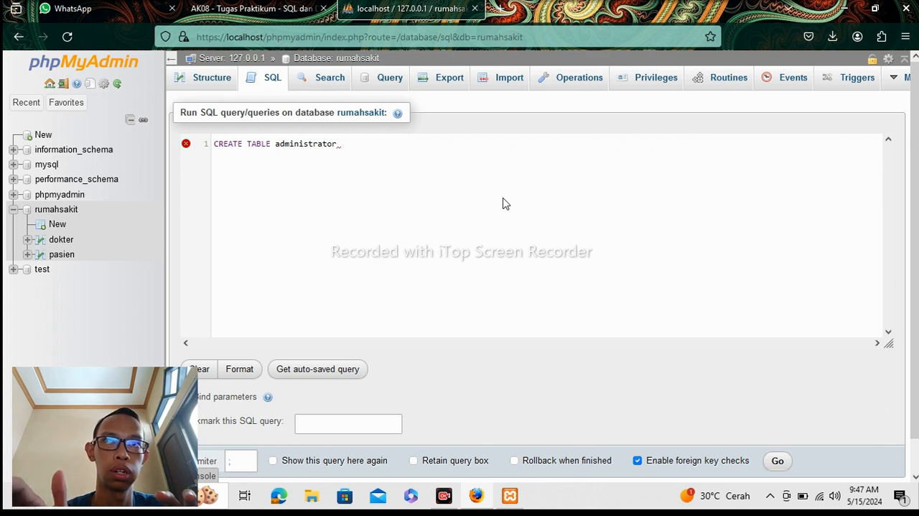
{"action": "type", "text": "(id_admin int(3) PRIMARY KEY AUTO_INCREMENT, nama_admin varchar(30), waktu_jaga varchar(100));"}
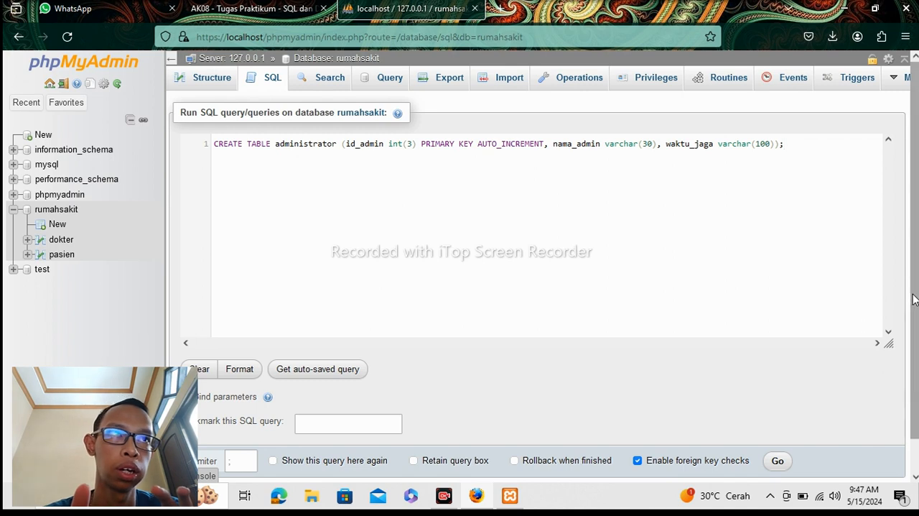
{"action": "scroll", "coordinate": [914, 302], "scroll_direction": "down", "scroll_amount": 1}
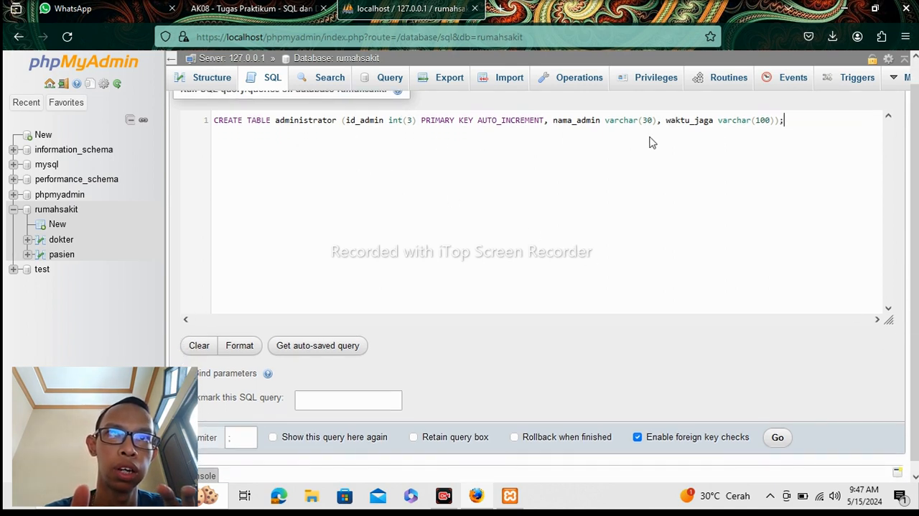
{"action": "left_click", "coordinate": [778, 438]}
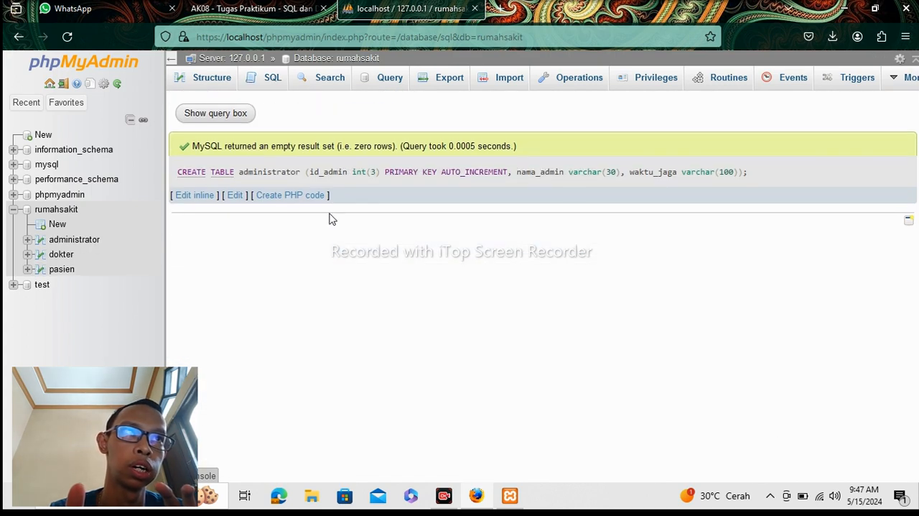
Open the new administrator table and examine its column structure.
{"action": "left_click", "coordinate": [62, 243]}
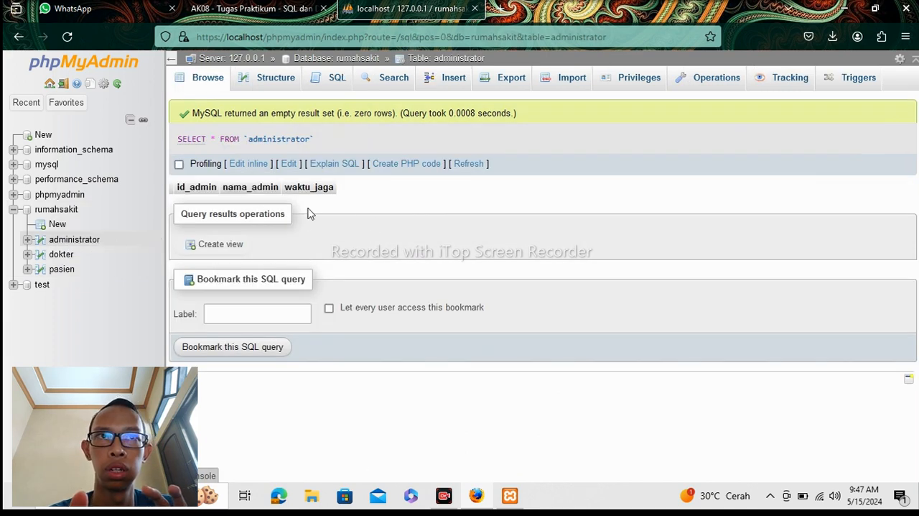
{"action": "left_click", "coordinate": [70, 210]}
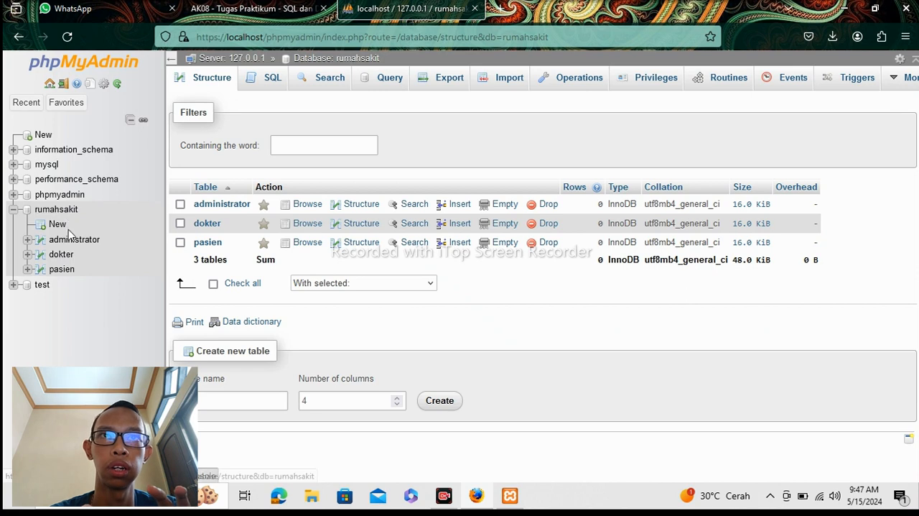
{"action": "left_click", "coordinate": [71, 244]}
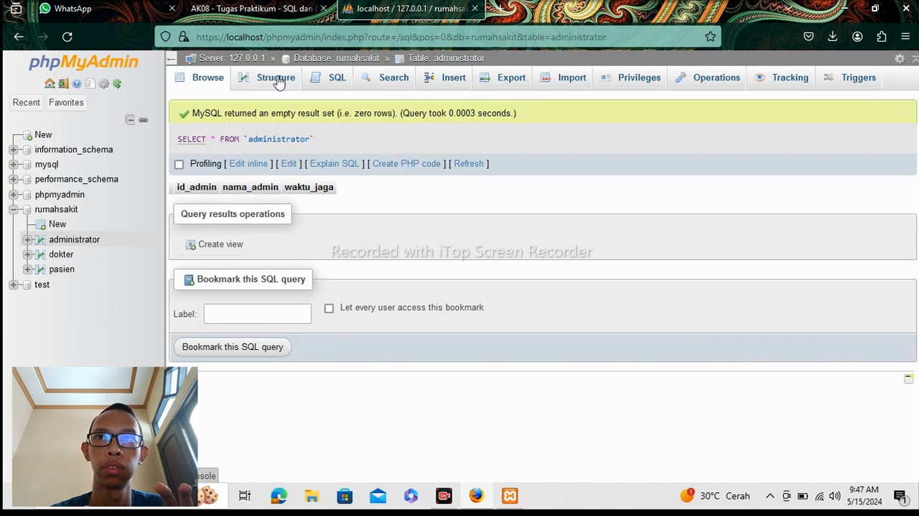
{"action": "left_click", "coordinate": [277, 82]}
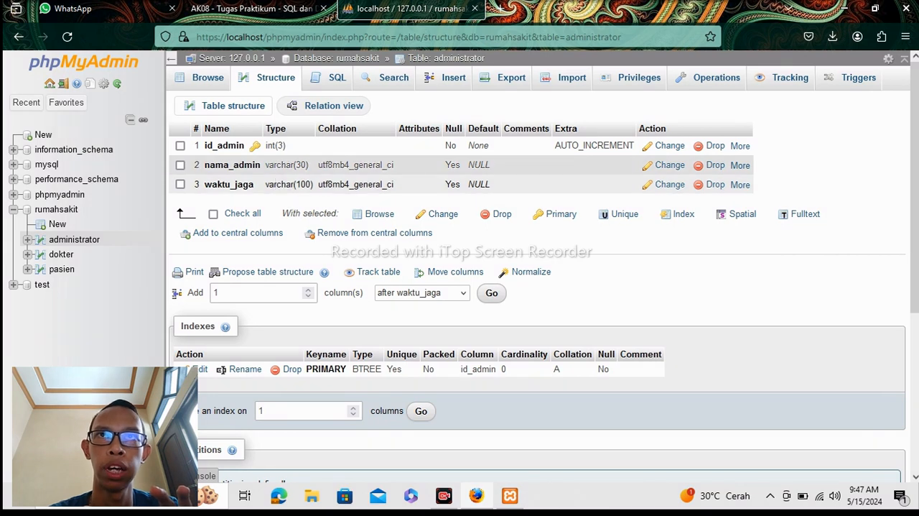
Return to the rumahsakit database's SQL editor and begin another CREATE TABLE statement.
{"action": "left_click", "coordinate": [59, 209]}
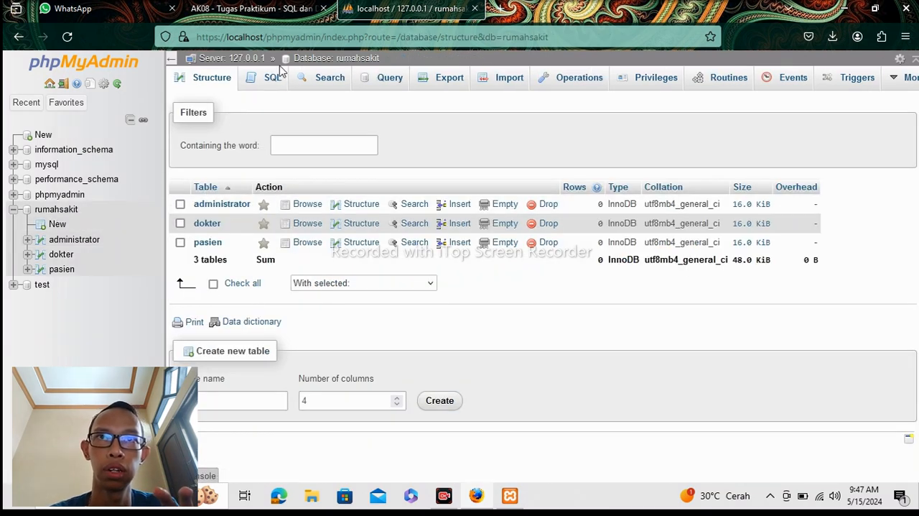
{"action": "left_click", "coordinate": [272, 79]}
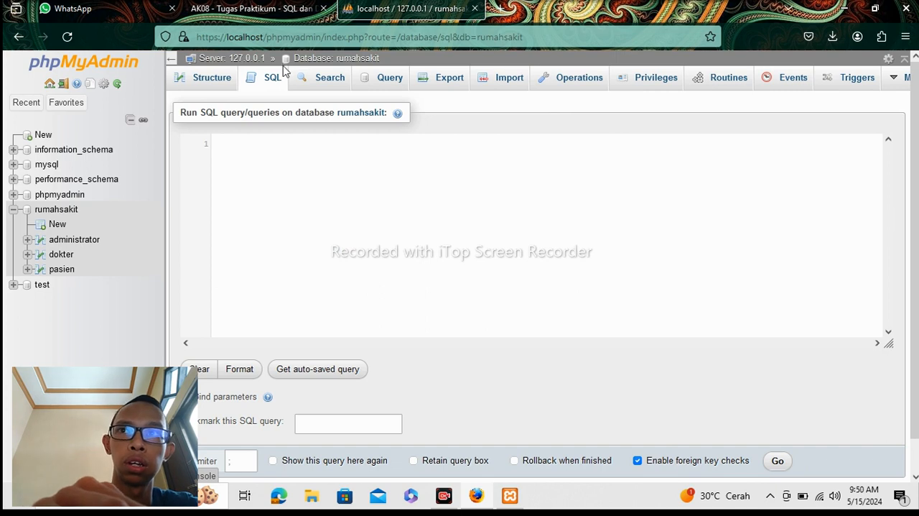
{"action": "type", "text": "c"}
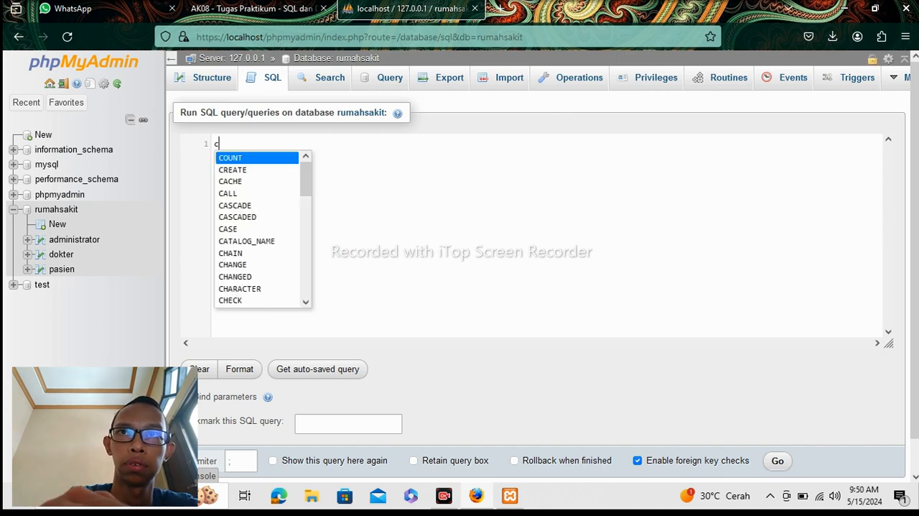
{"action": "key", "text": "BackSpace"}
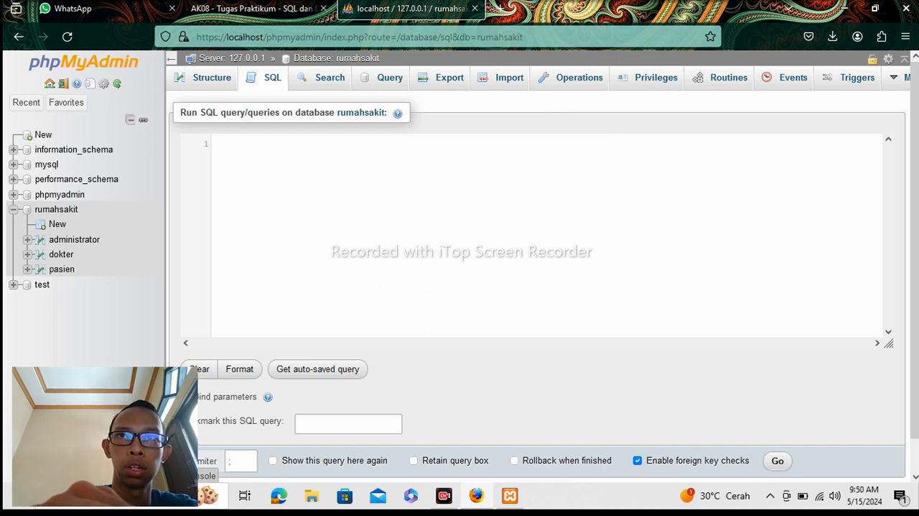
{"action": "type", "text": "Create"}
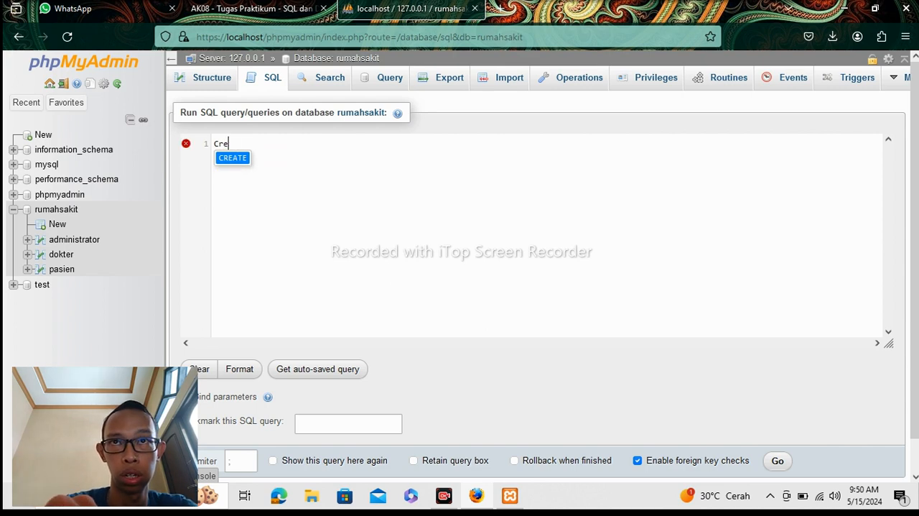
{"action": "key", "text": "BackSpace"}
{"action": "key", "text": "BackSpace"}
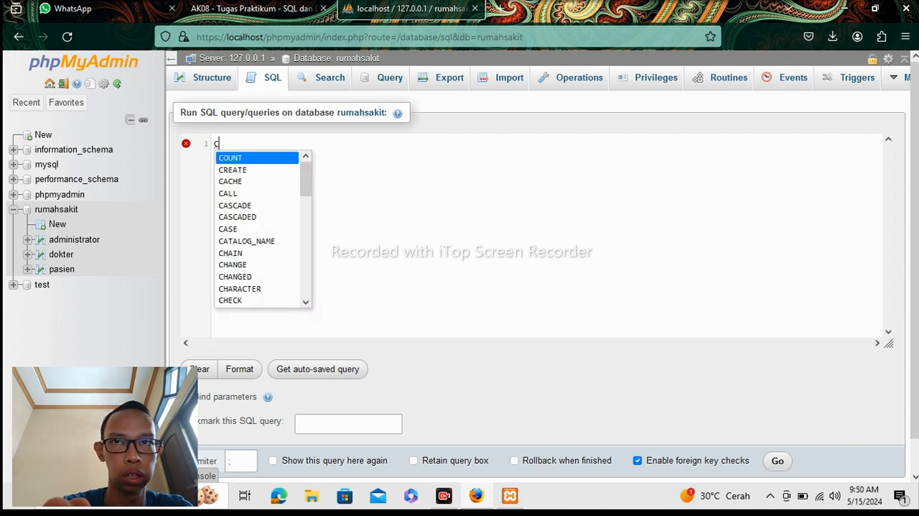
{"action": "left_click", "coordinate": [237, 170]}
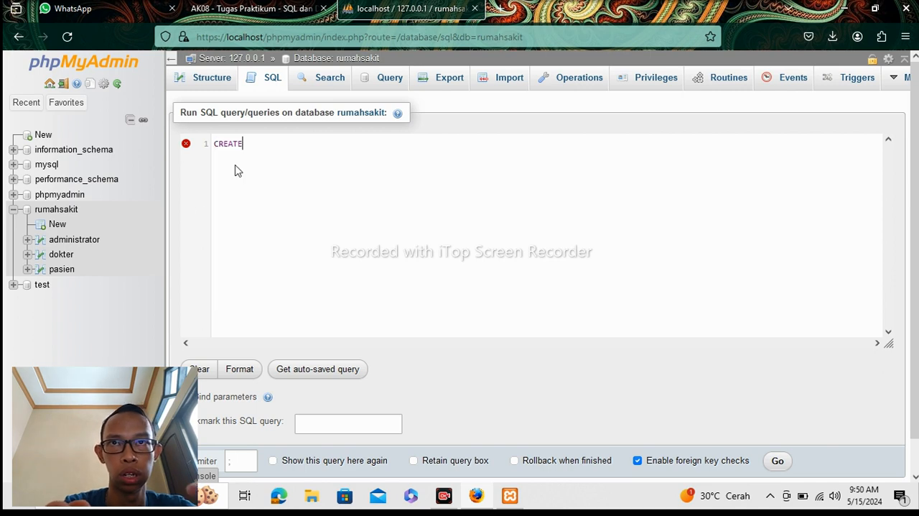
{"action": "type", "text": "T"}
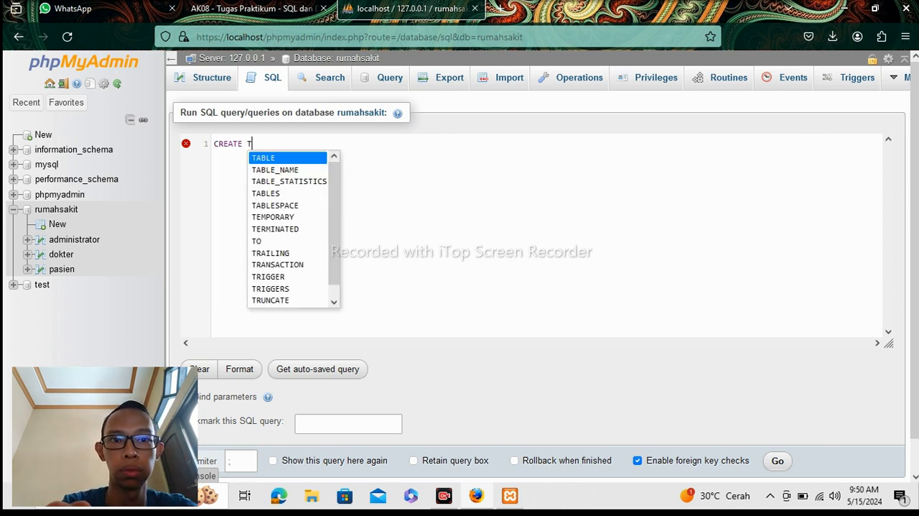
{"action": "left_click", "coordinate": [273, 159]}
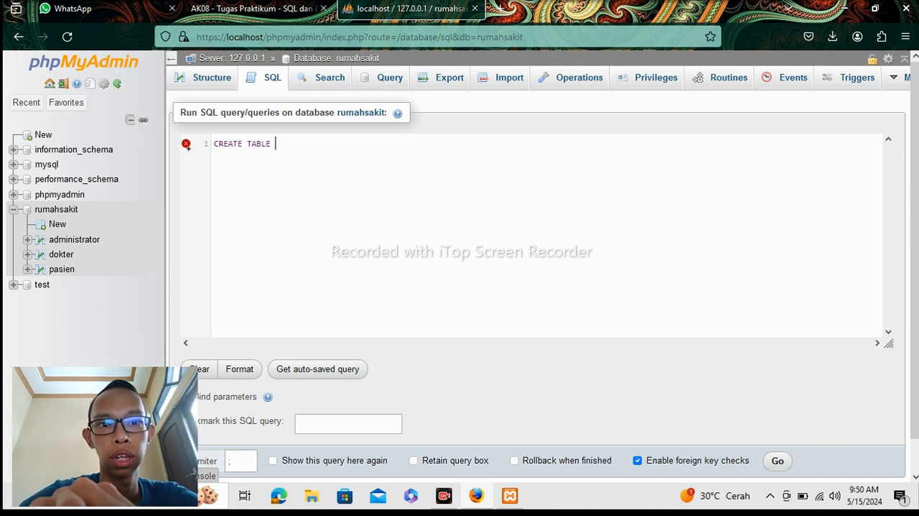
{"action": "type", "text": "DOK"}
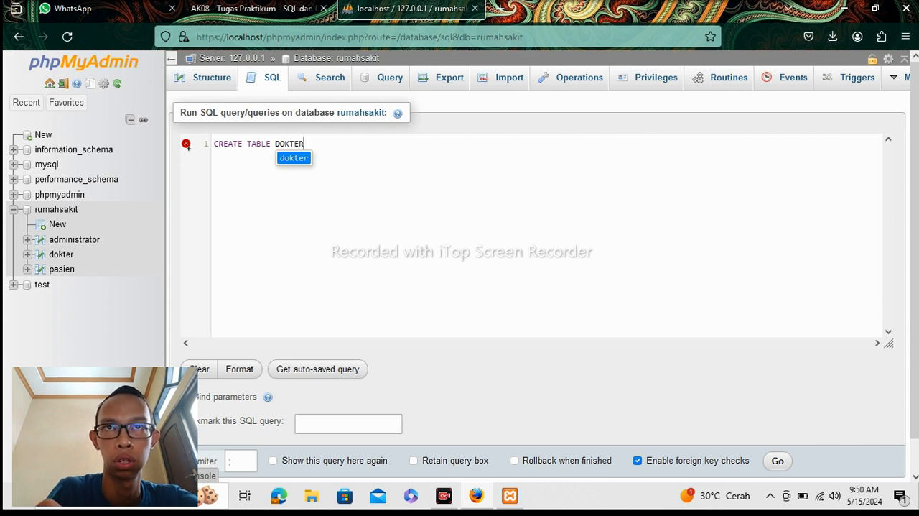
{"action": "type", "text": "TER"}
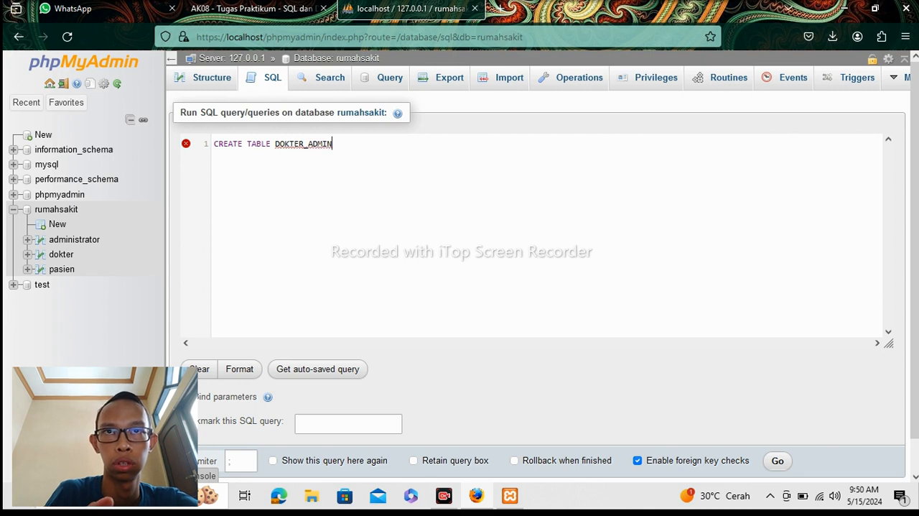
{"action": "key", "text": "BackSpace"}
{"action": "key", "text": "BackSpace"}
{"action": "key", "text": "BackSpace"}
{"action": "key", "text": "BackSpace"}
{"action": "key", "text": "BackSpace"}
{"action": "key", "text": "BackSpace"}
{"action": "key", "text": "BackSpace"}
{"action": "key", "text": "BackSpace"}
{"action": "key", "text": "BackSpace"}
{"action": "key", "text": "BackSpace"}
{"action": "key", "text": "BackSpace"}
{"action": "key", "text": "BackSpace"}
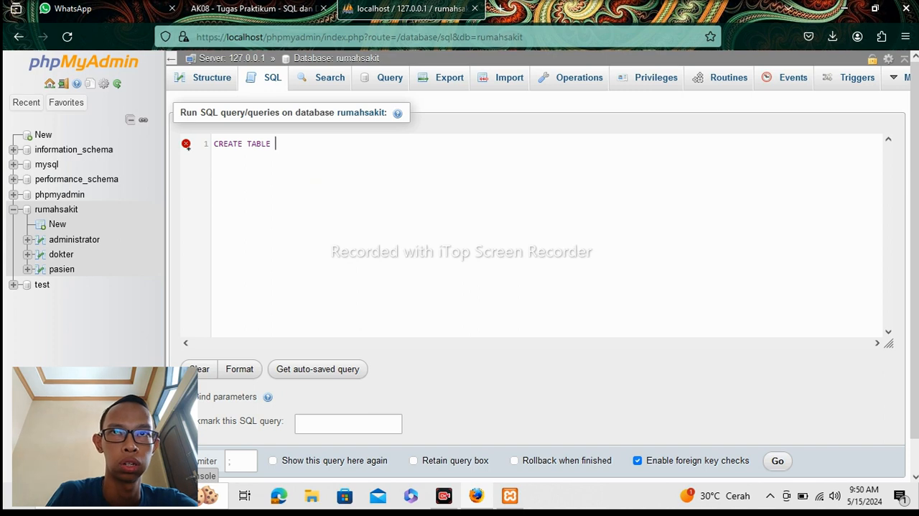
Name the table dokter_admin and add columns id_data int(3) PRIMARY KEY AUTO INCREMENT, id dokter int(3) and id_admin int(3).
{"action": "type", "text": "dok"}
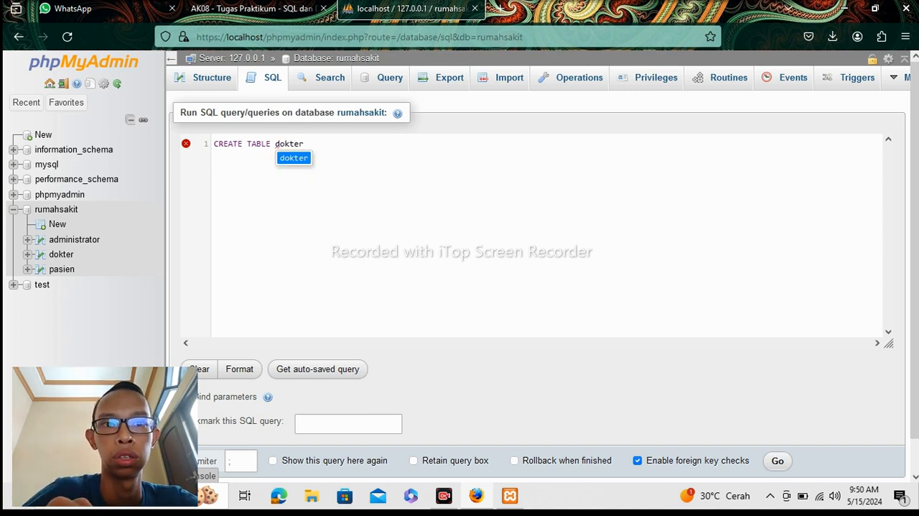
{"action": "type", "text": "ter"}
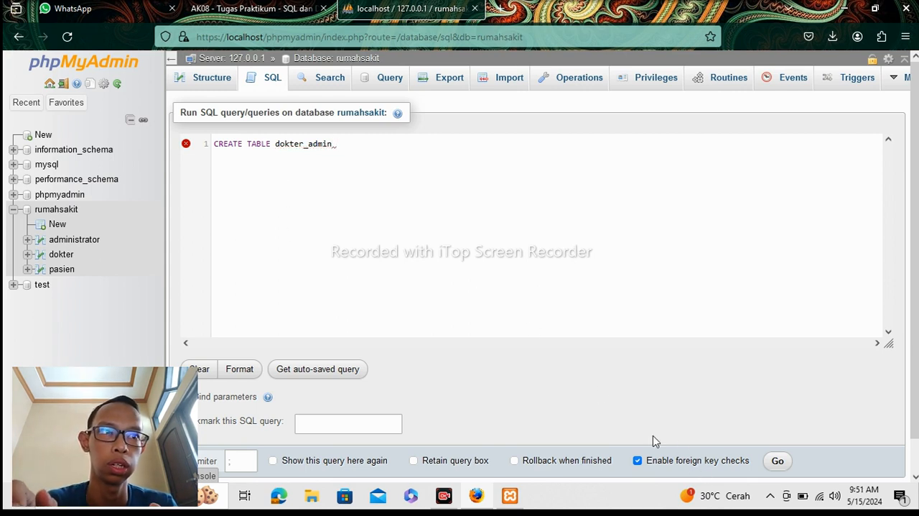
{"action": "type", "text": "(id_data int(3) PRIMARY KEY AUTO INCREMENT, id dokter int(3), id_admin int(3)"}
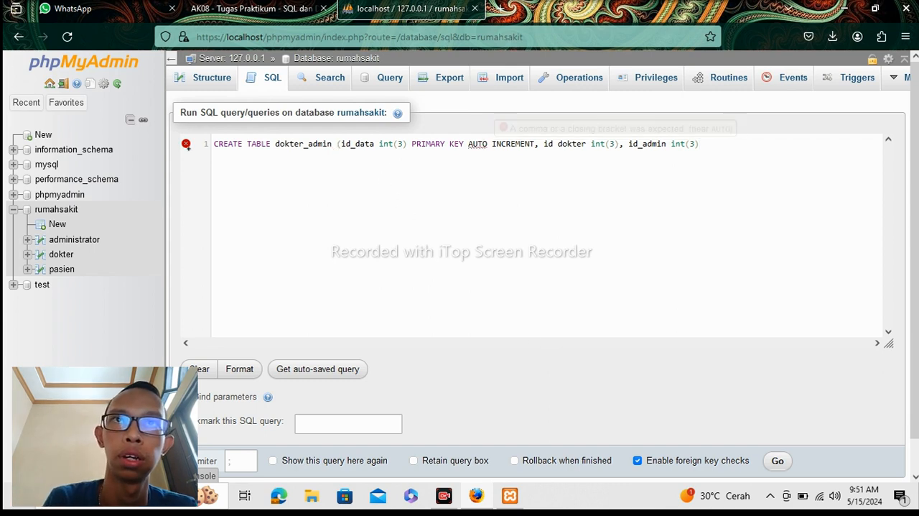
Replace the spaces with underscores so the dokter_admin statement reads AUTO_INCREMENT and id_dokter.
{"action": "key", "text": "BackSpace"}
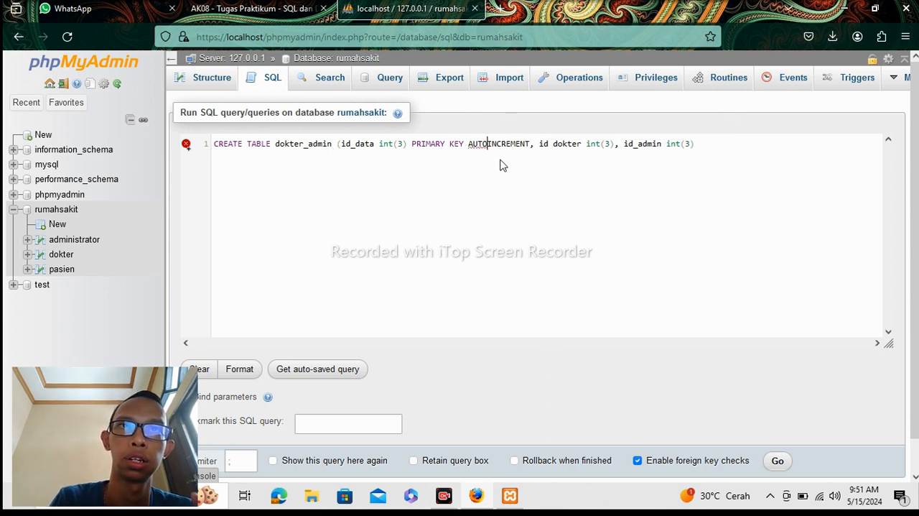
{"action": "type", "text": "_"}
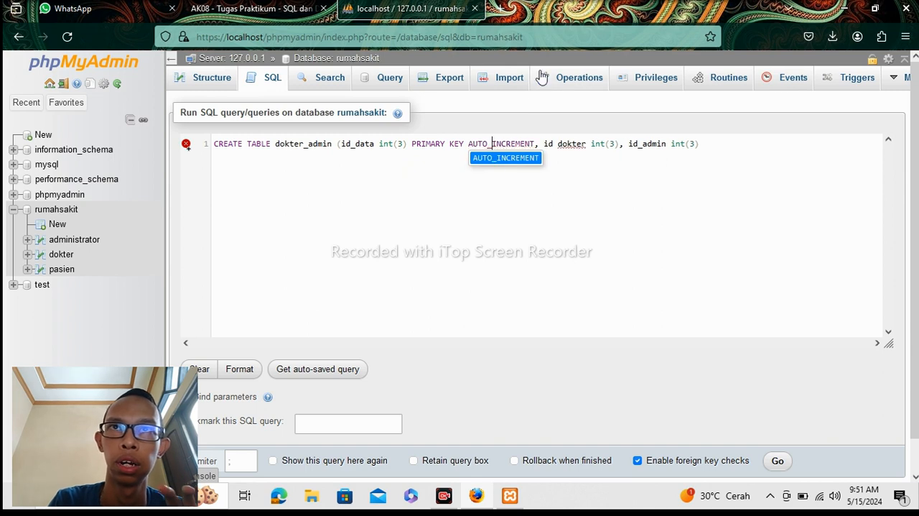
{"action": "left_click", "coordinate": [610, 195]}
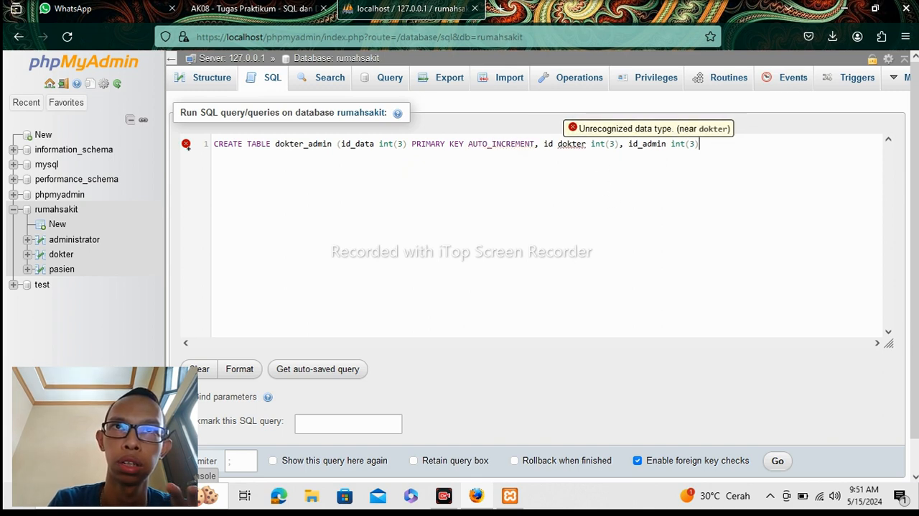
{"action": "left_click", "coordinate": [554, 143]}
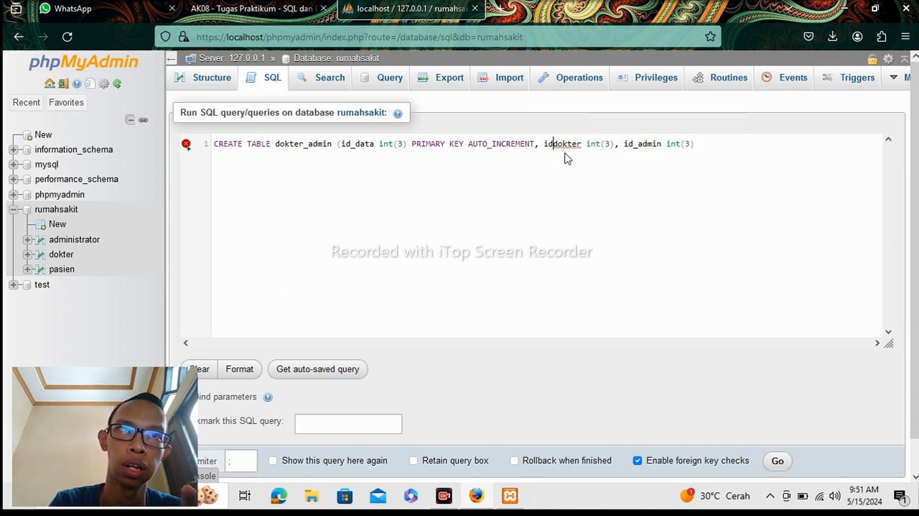
{"action": "key", "text": "Delete"}
{"action": "type", "text": "_"}
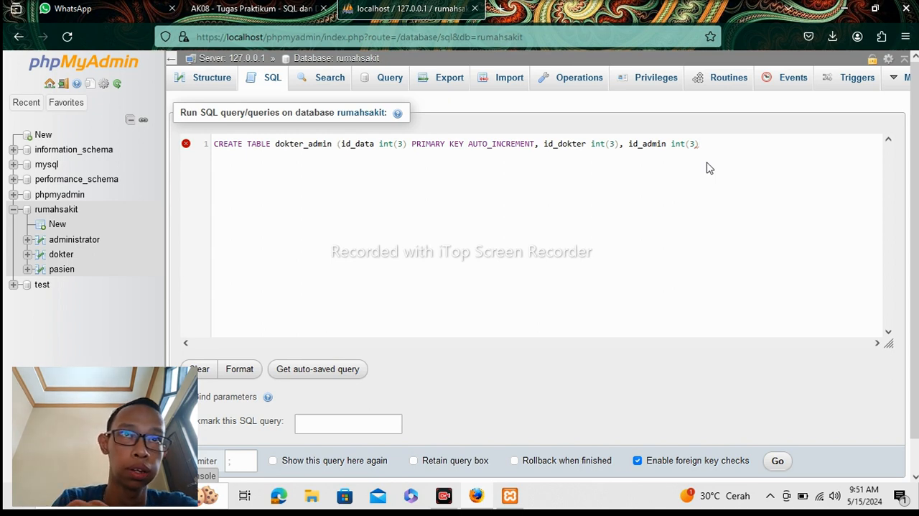
Close the dokter_admin column list with a final parenthesis and semicolon, and run the statement.
{"action": "type", "text": ");"}
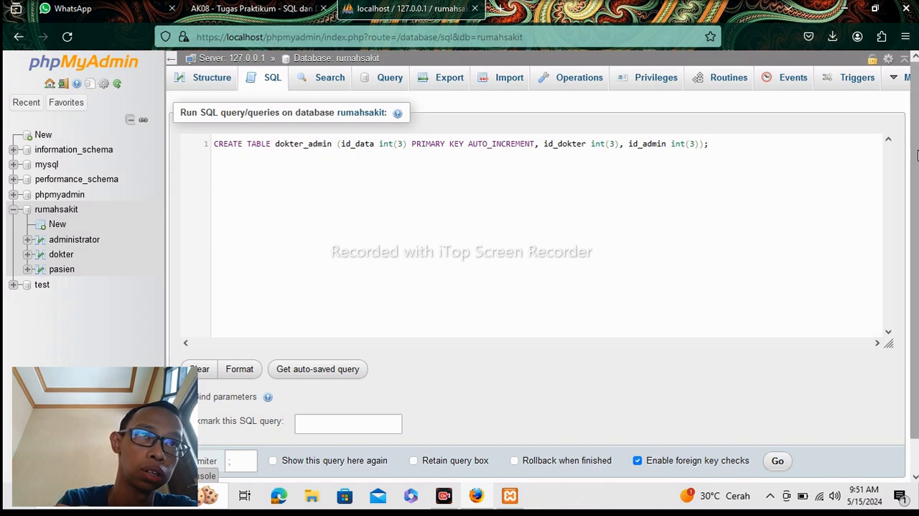
{"action": "scroll", "coordinate": [917, 154], "scroll_direction": "down", "scroll_amount": 1}
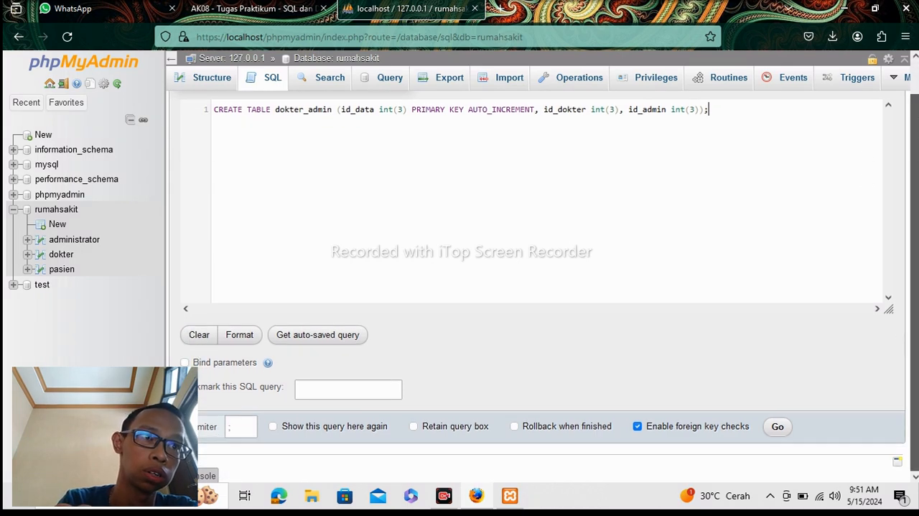
{"action": "left_click", "coordinate": [780, 429]}
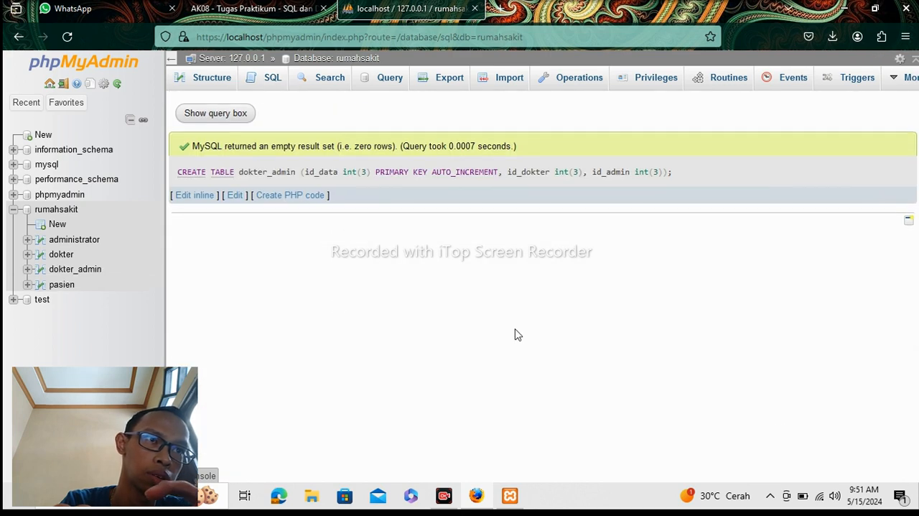
Open the new dokter_admin table and examine its column structure.
{"action": "left_click", "coordinate": [77, 269]}
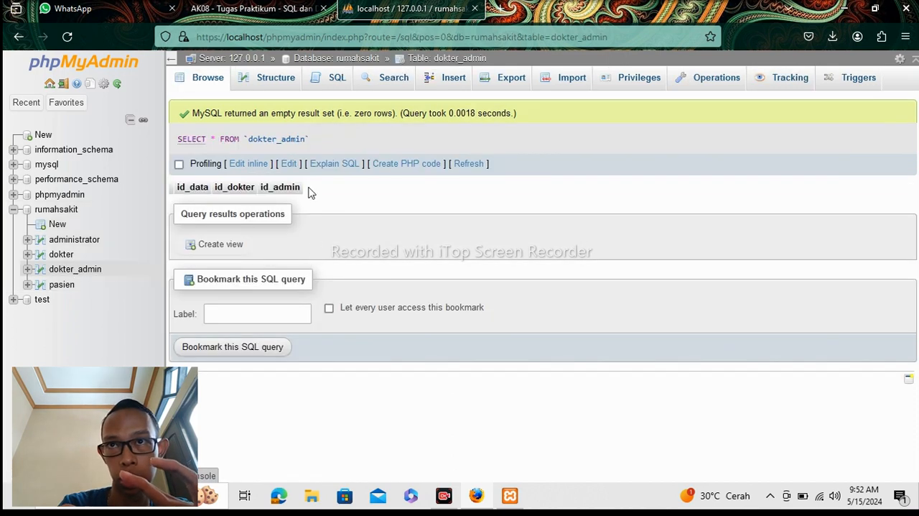
{"action": "left_click", "coordinate": [275, 82]}
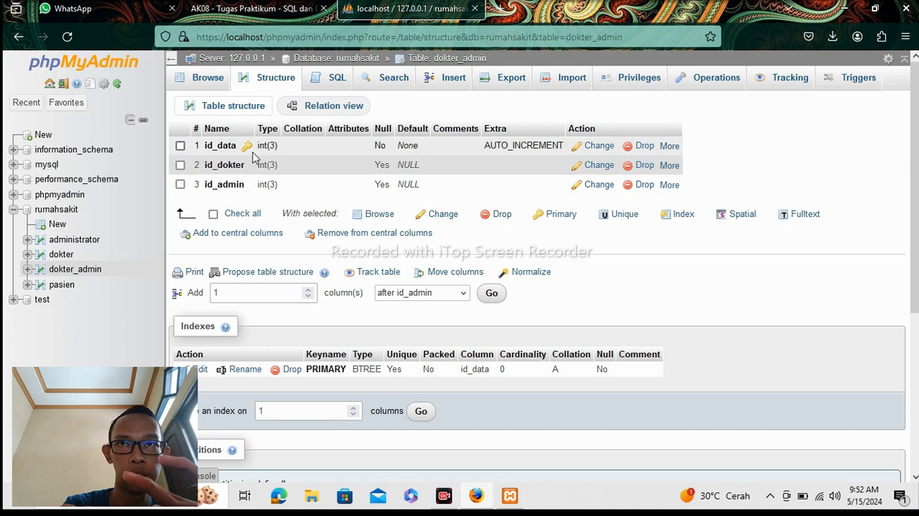
Return to the rumahsakit database's SQL editor and begin a new CREATE TABLE statement.
{"action": "left_click", "coordinate": [54, 212]}
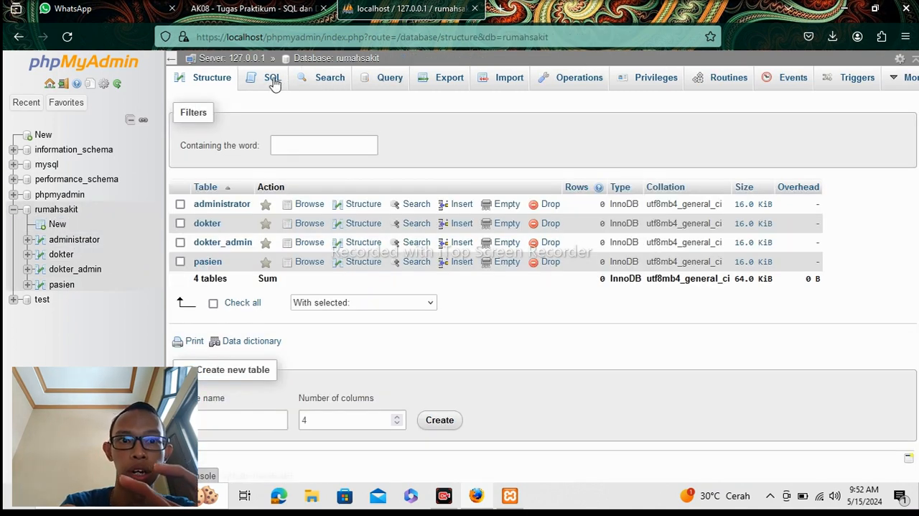
{"action": "left_click", "coordinate": [273, 81]}
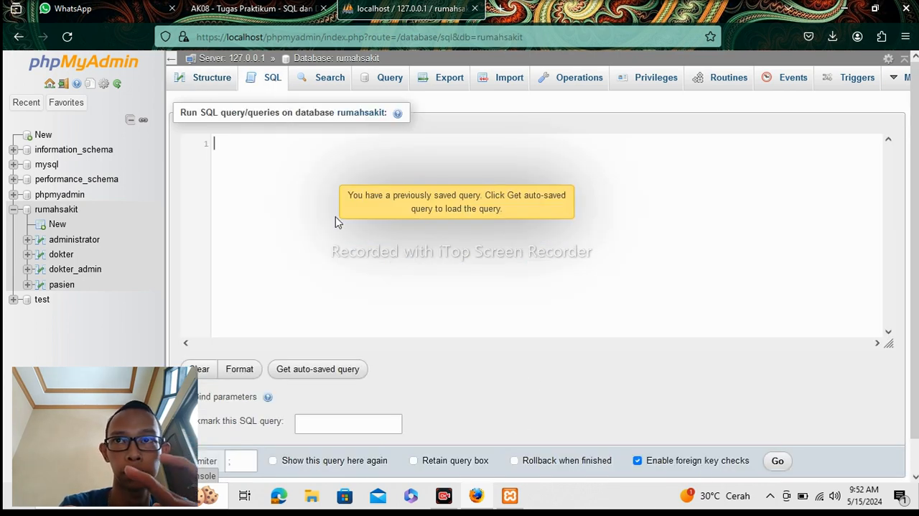
{"action": "type", "text": "c"}
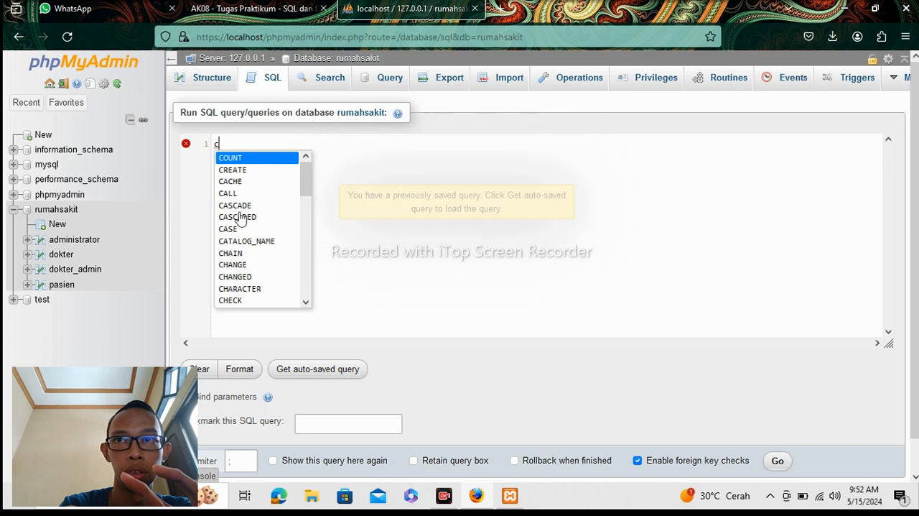
{"action": "left_click", "coordinate": [229, 171]}
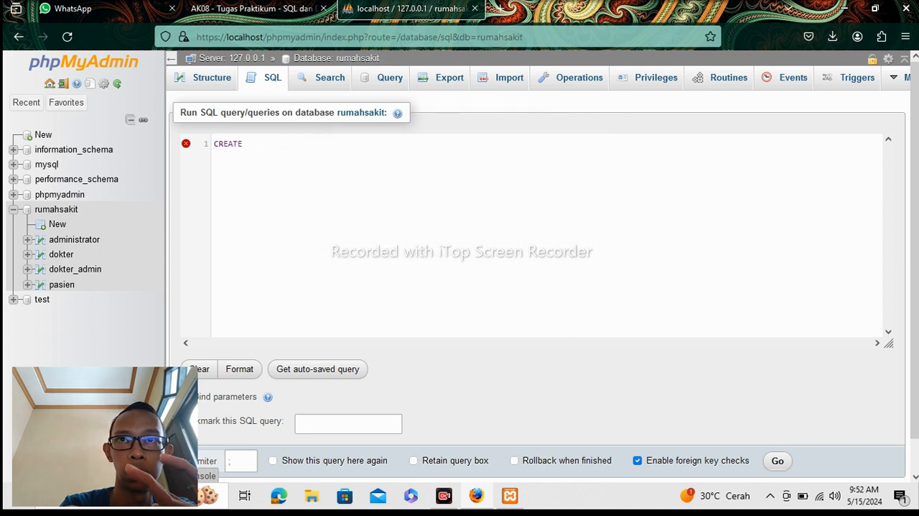
{"action": "type", "text": "t"}
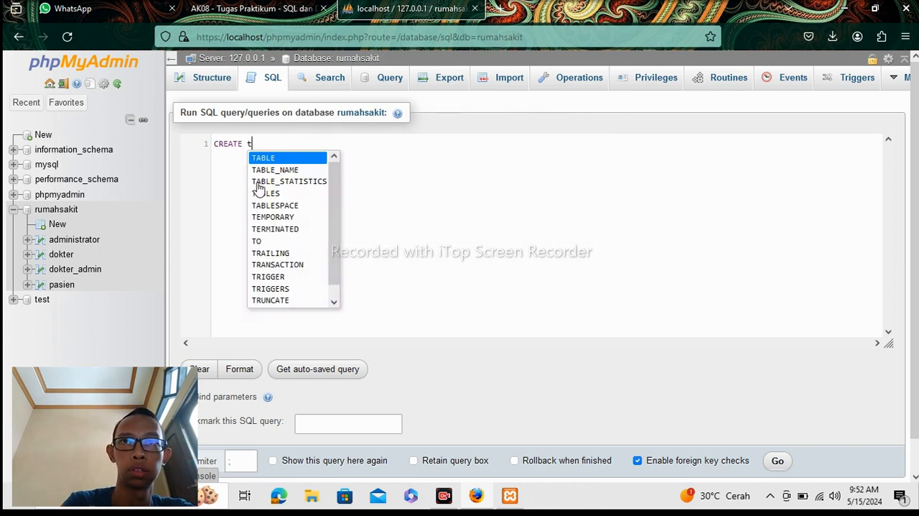
{"action": "left_click", "coordinate": [271, 158]}
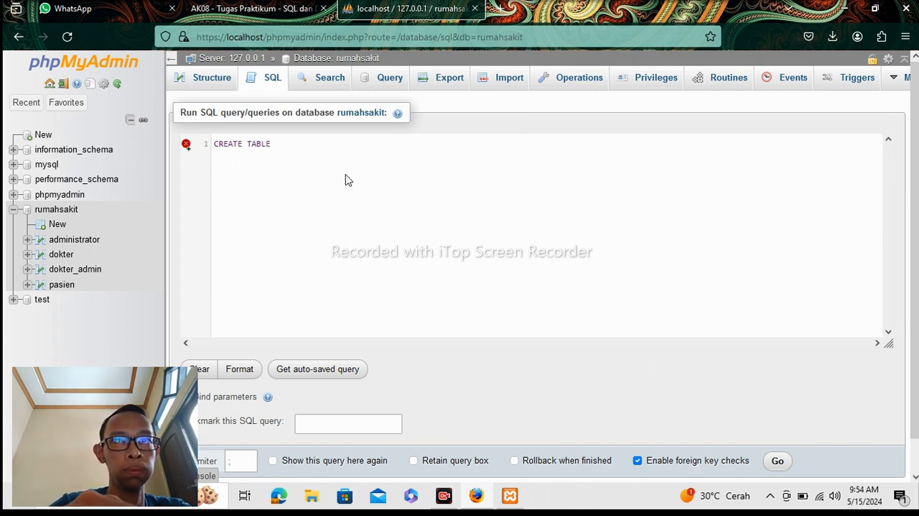
Name the table pasien_dokter with columns id int(3) PRIMARY KEY AUTO INCREMENT, id dokter int(3), id pasien int(3), waktu_periksa date and resep varchar(100).
{"action": "type", "text": "pasien_"}
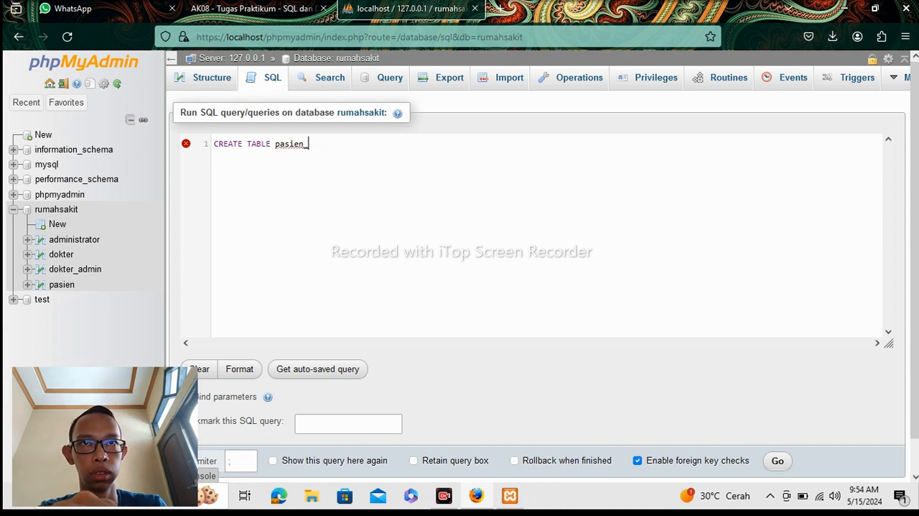
{"action": "type", "text": " dokt"}
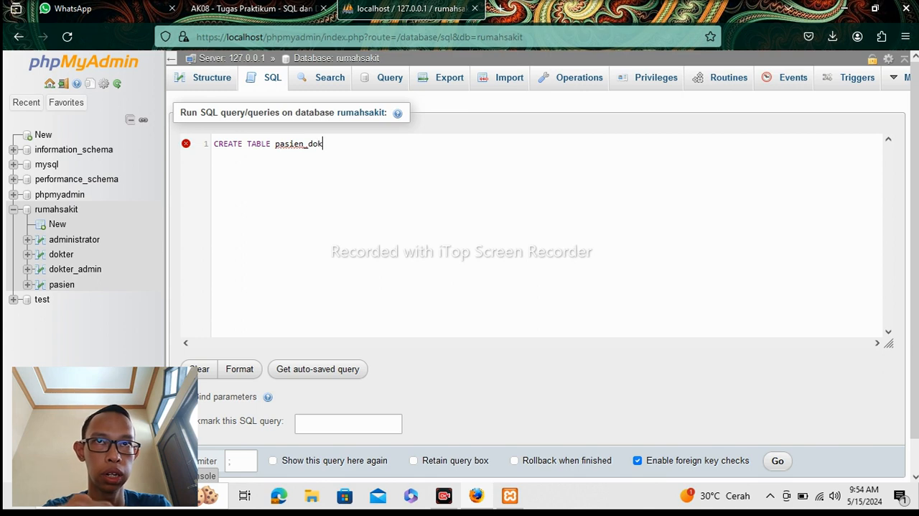
{"action": "type", "text": "er"}
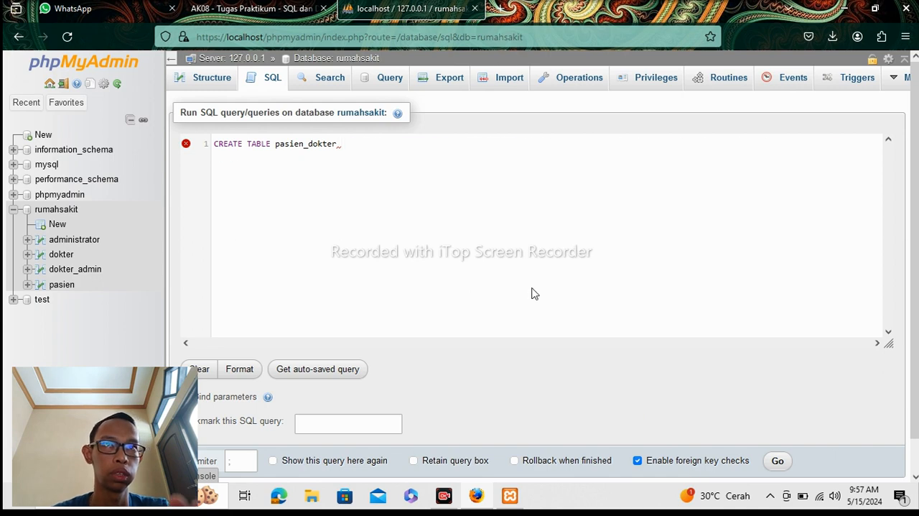
{"action": "type", "text": "(id int(3) PRIMARY KEY AUTO_INCREMENT, id_dokter int(3), id_pasien int(3), waktu_periksa date, resep varchar(100));"}
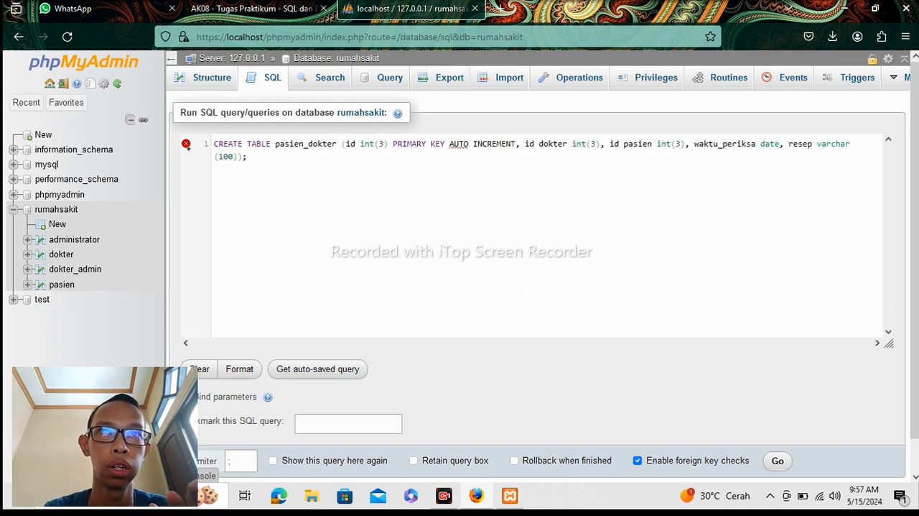
Replace the spaces with underscores so the pasien_dokter statement reads AUTO_INCREMENT, id_dokter and id_pasien.
{"action": "left_click", "coordinate": [473, 143]}
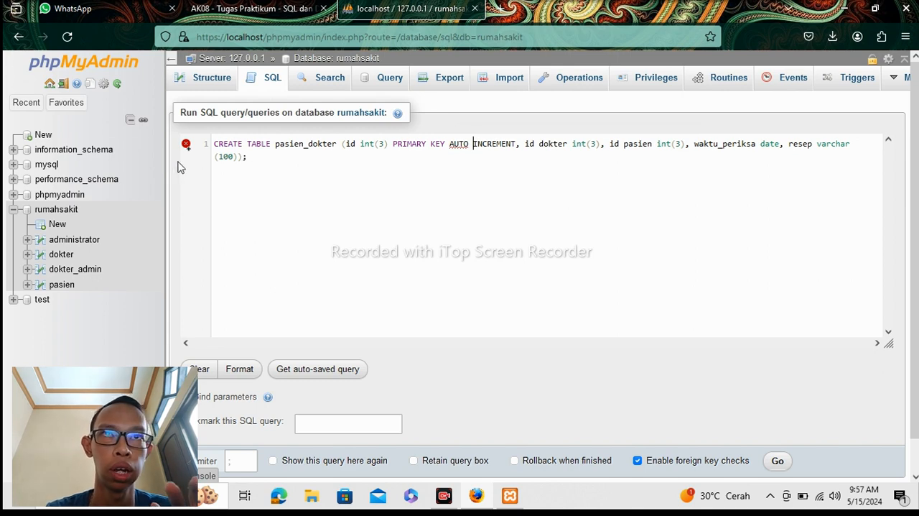
{"action": "key", "text": "BackSpace"}
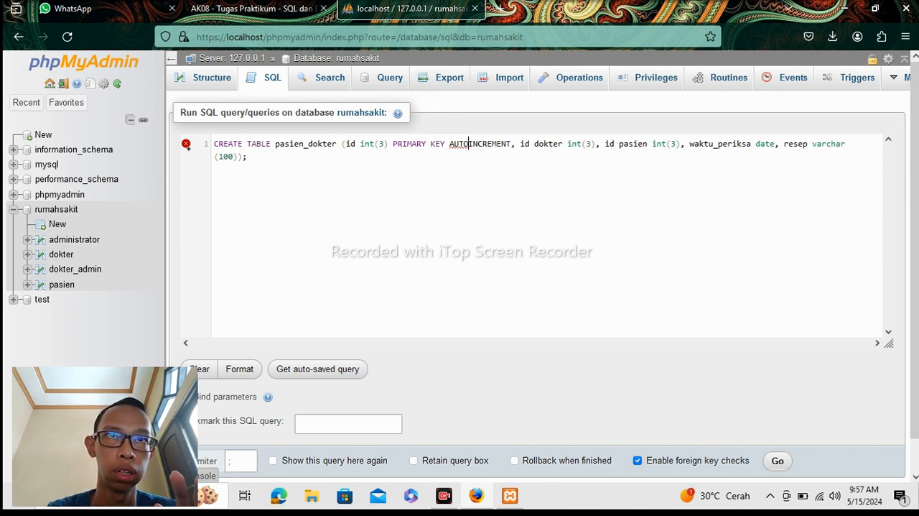
{"action": "type", "text": "_"}
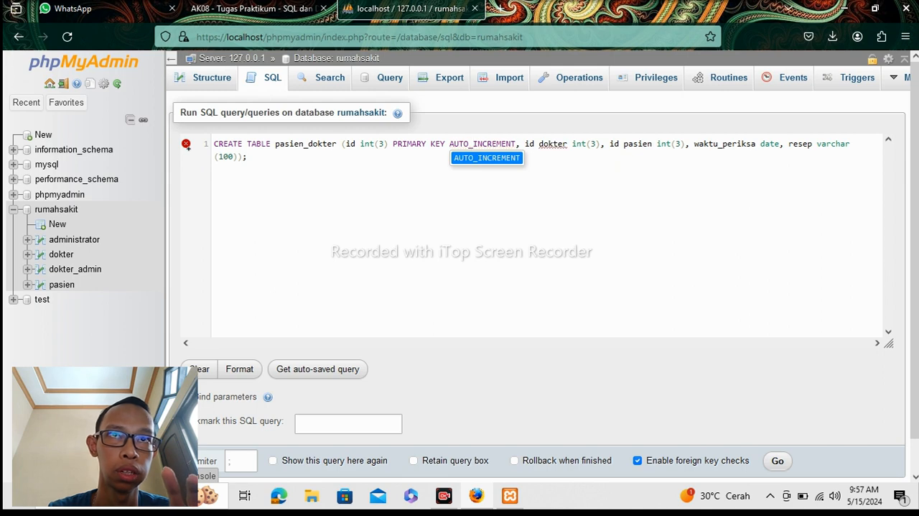
{"action": "key", "text": "End"}
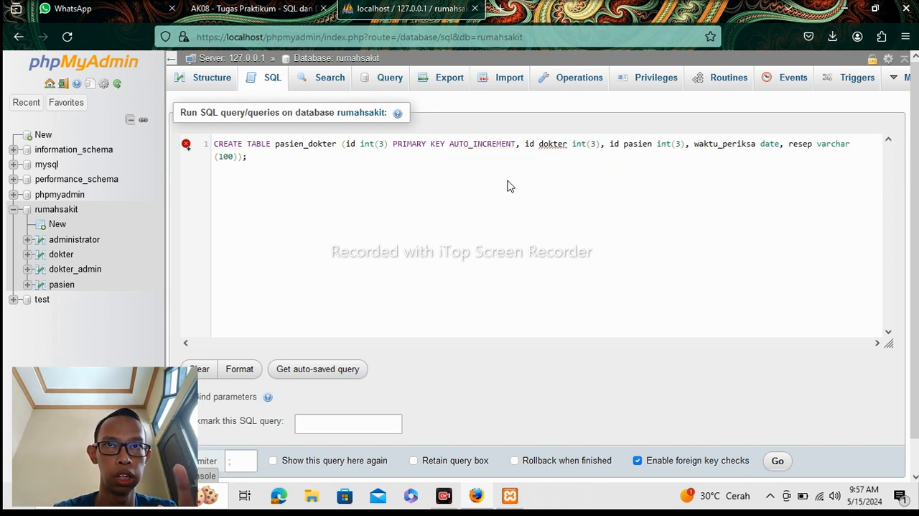
{"action": "left_click", "coordinate": [540, 145]}
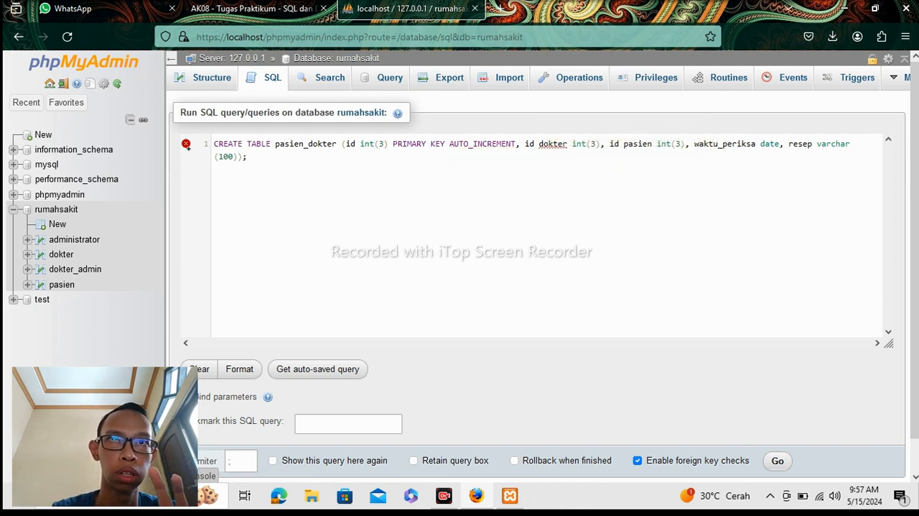
{"action": "key", "text": "BackSpace"}
{"action": "type", "text": "_"}
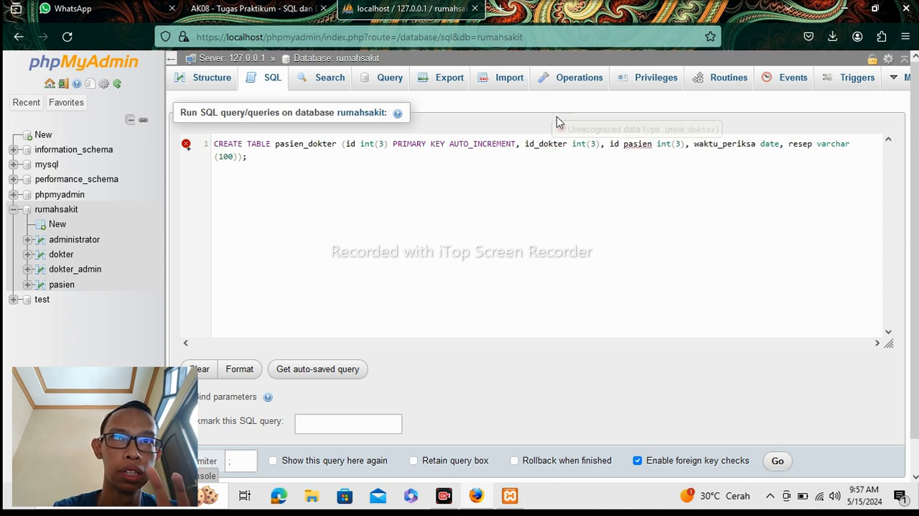
{"action": "left_click", "coordinate": [623, 144]}
{"action": "key", "text": "BackSpace"}
{"action": "type", "text": "_"}
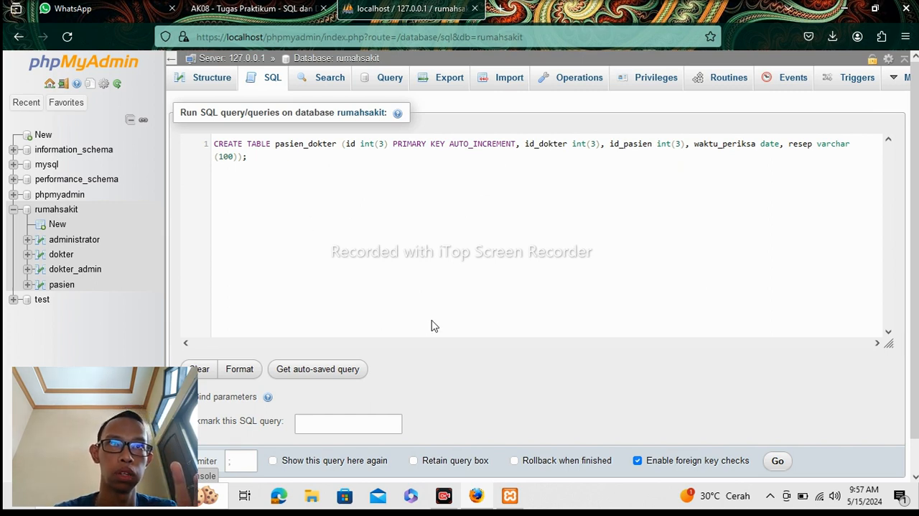
{"action": "scroll", "coordinate": [914, 309], "scroll_direction": "down", "scroll_amount": 1}
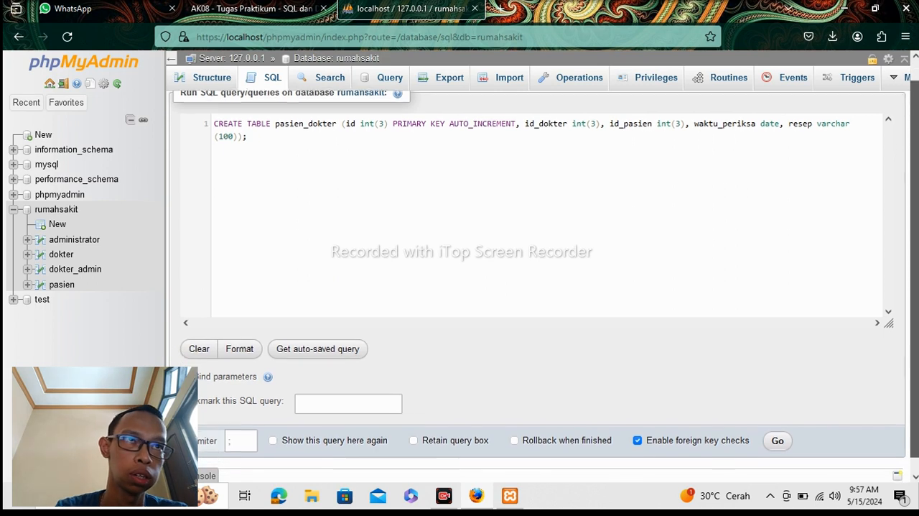
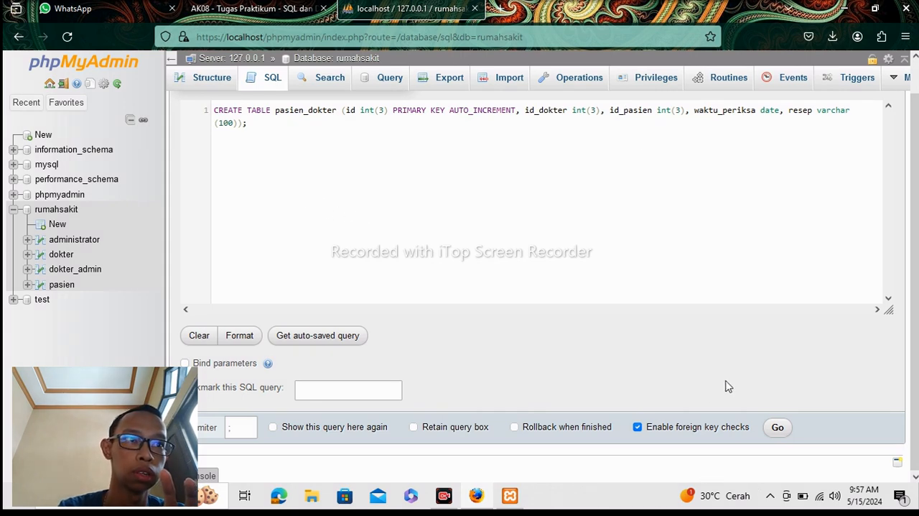
Run the pasien_dokter CREATE TABLE statement and open the new table's column structure.
{"action": "left_click", "coordinate": [776, 427]}
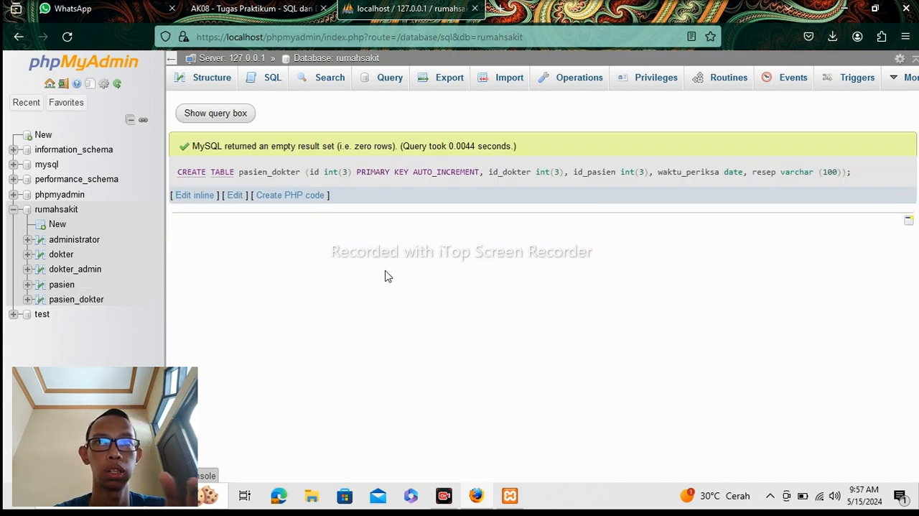
{"action": "left_click", "coordinate": [61, 302]}
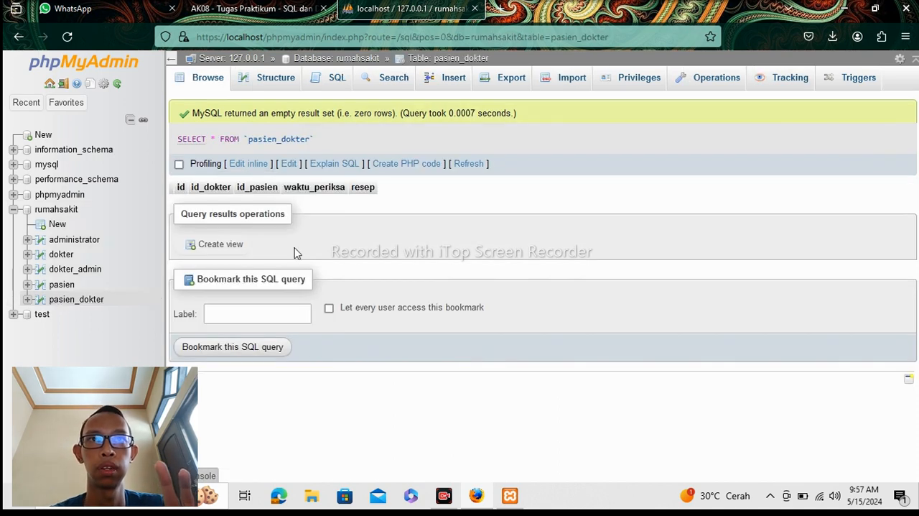
{"action": "left_click", "coordinate": [276, 78]}
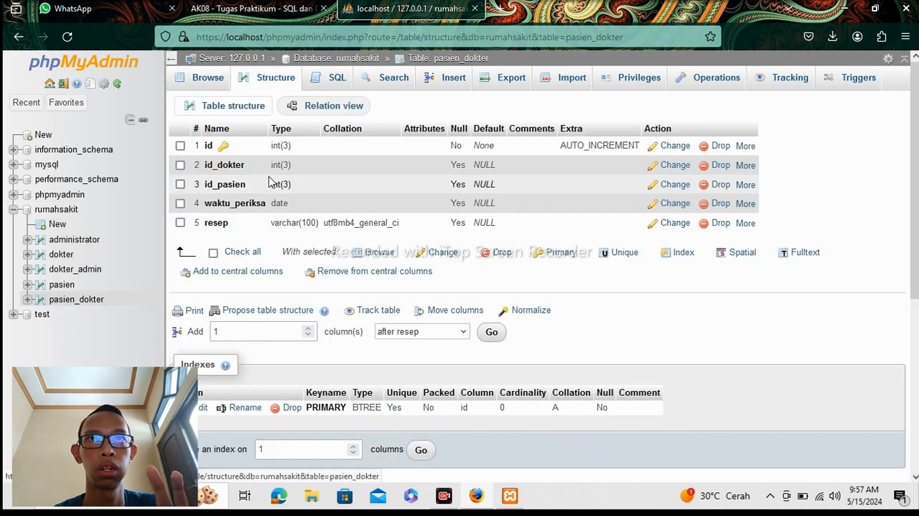
Return to the rumahsakit database's SQL editor and begin a CREATE TABLE statement for a table named daftarn, opening its column list.
{"action": "left_click", "coordinate": [58, 209]}
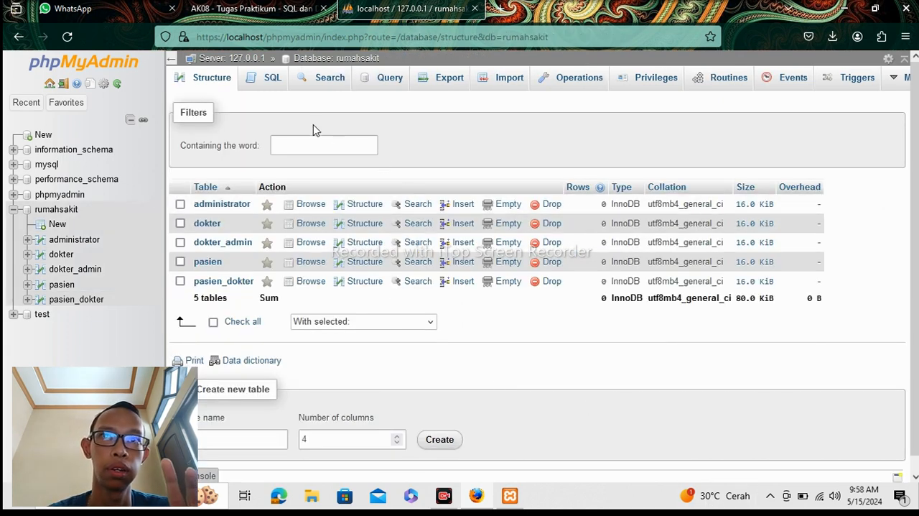
{"action": "left_click", "coordinate": [272, 83]}
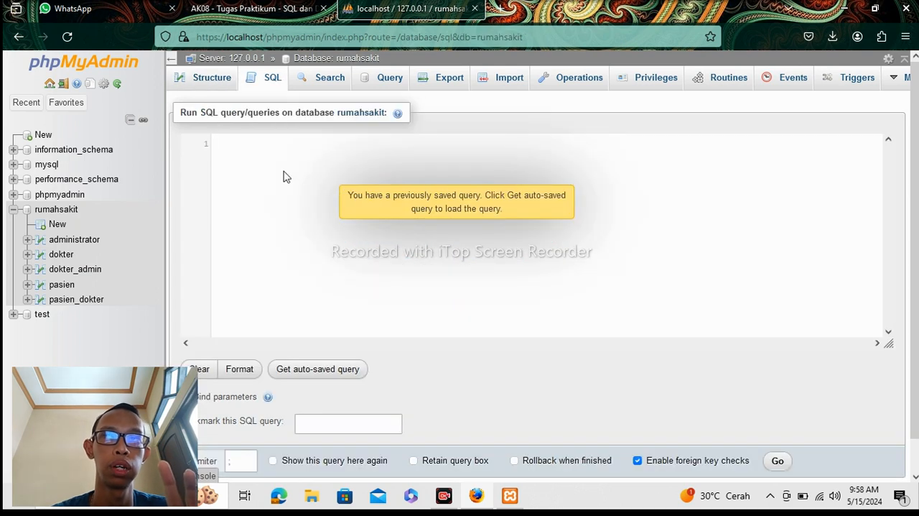
{"action": "type", "text": "C"}
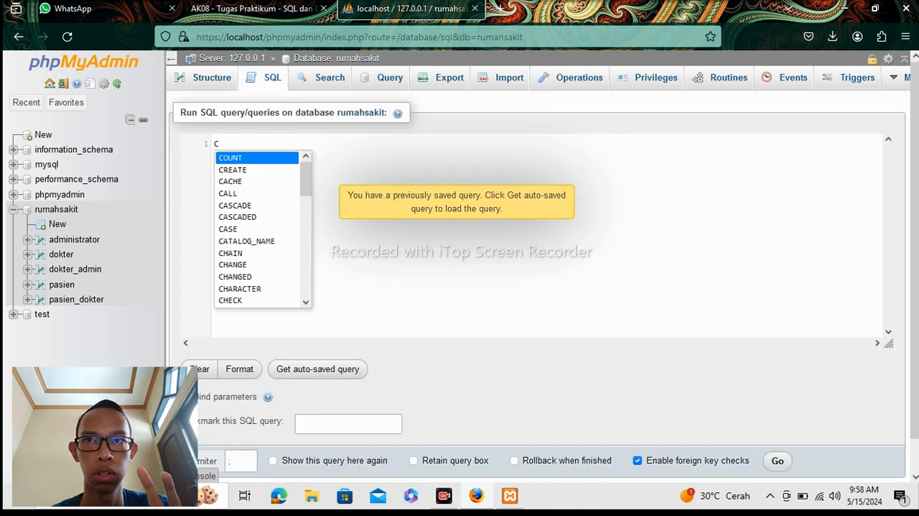
{"action": "type", "text": "REAT"}
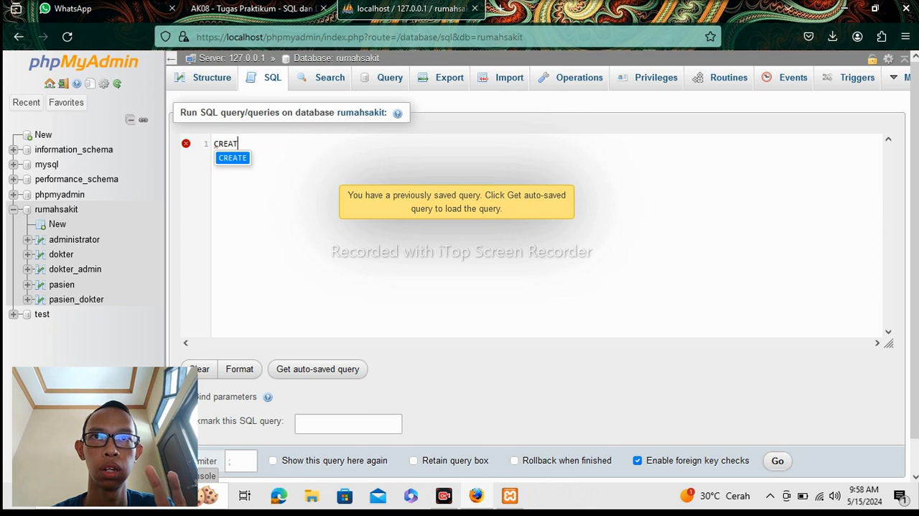
{"action": "type", "text": "E "}
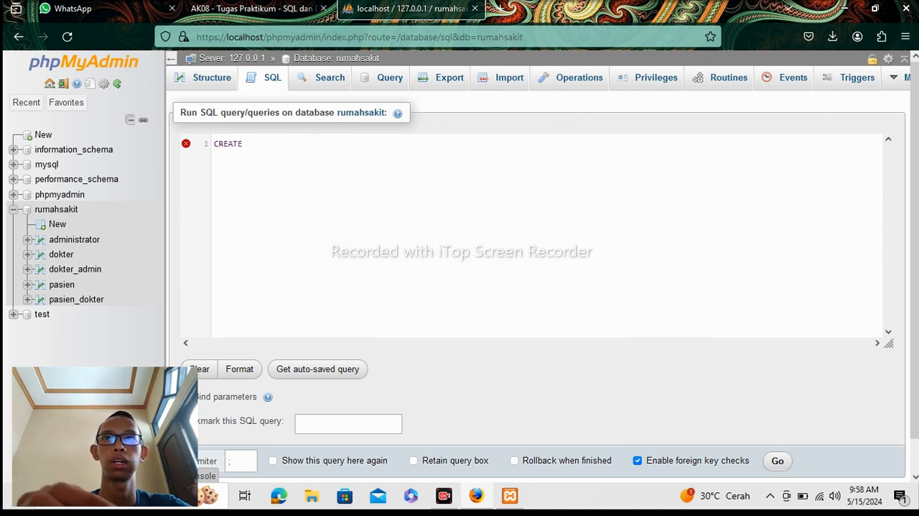
{"action": "type", "text": "TABLE "}
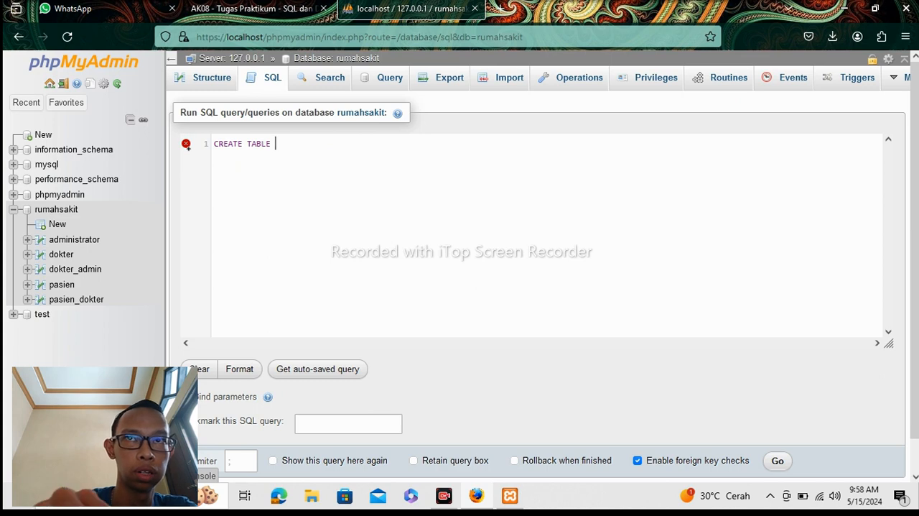
{"action": "type", "text": "daftar"}
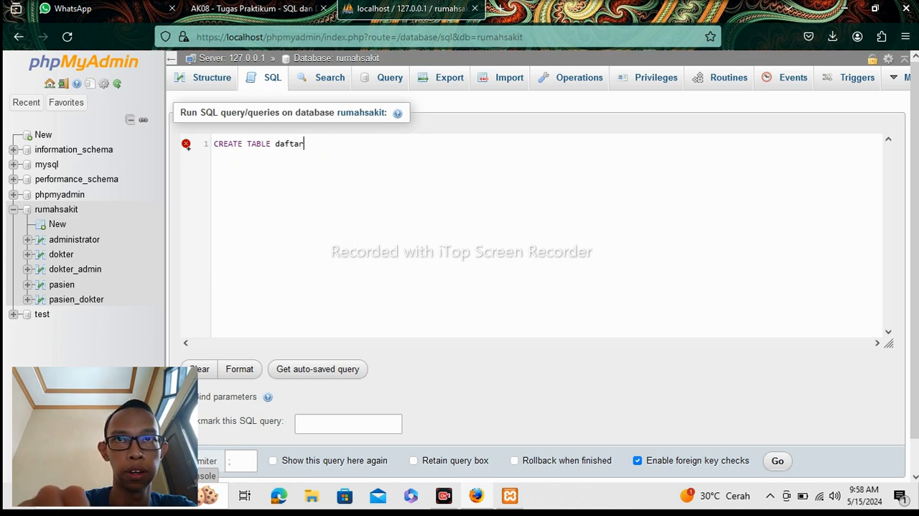
{"action": "type", "text": "n"}
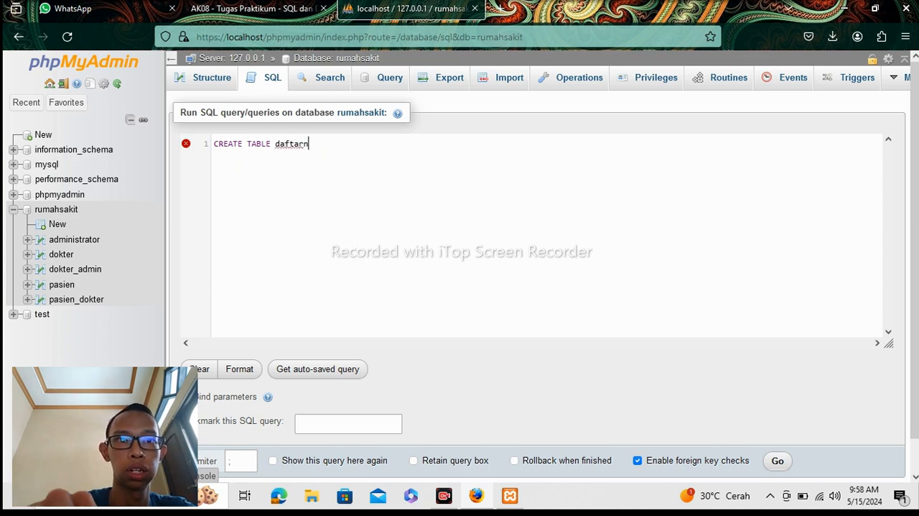
{"action": "type", "text": "("}
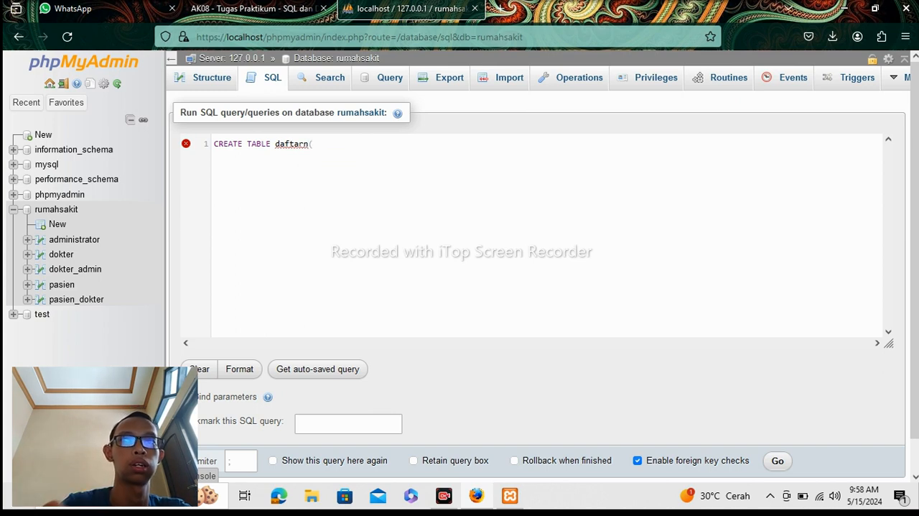
{"action": "type", "text": "id"}
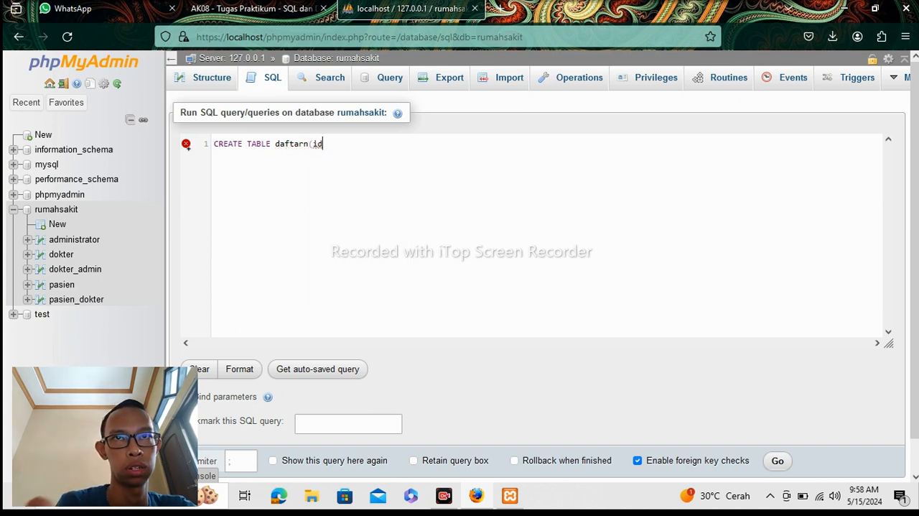
{"action": "type", "text": "_dafta"}
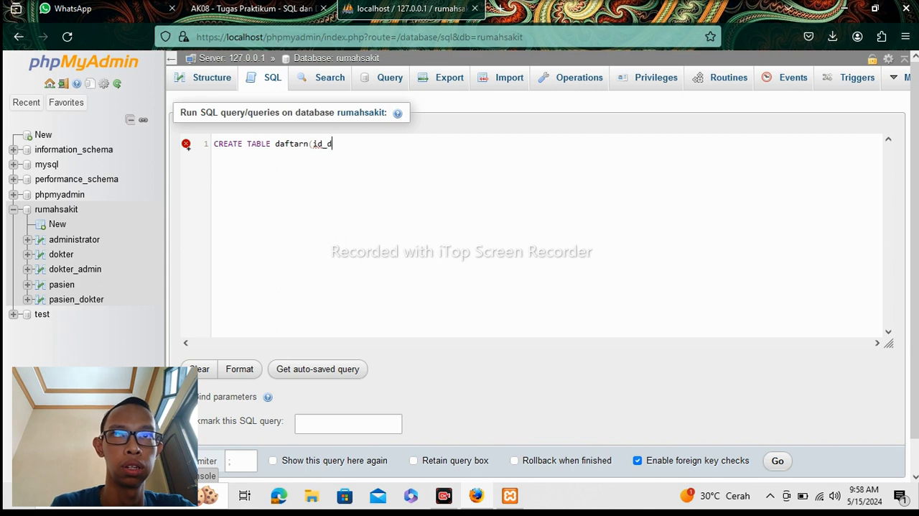
{"action": "type", "text": "r"}
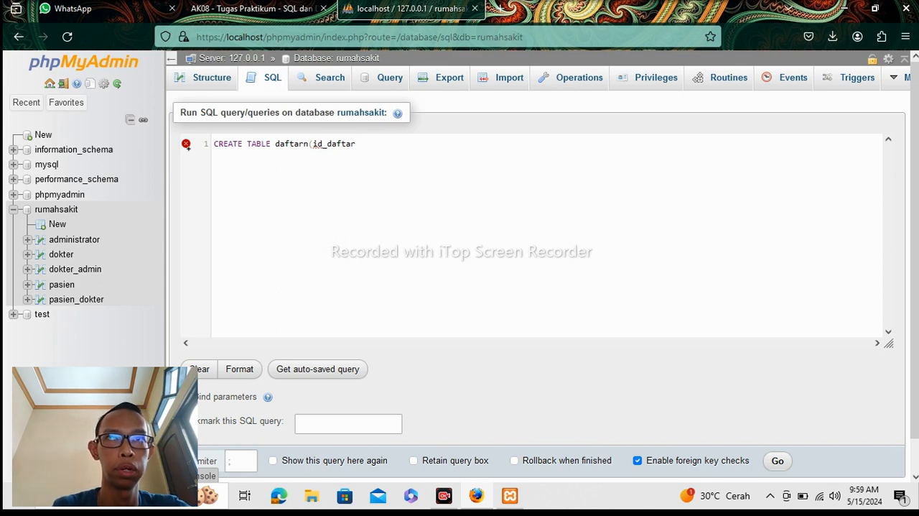
{"action": "type", "text": " in"}
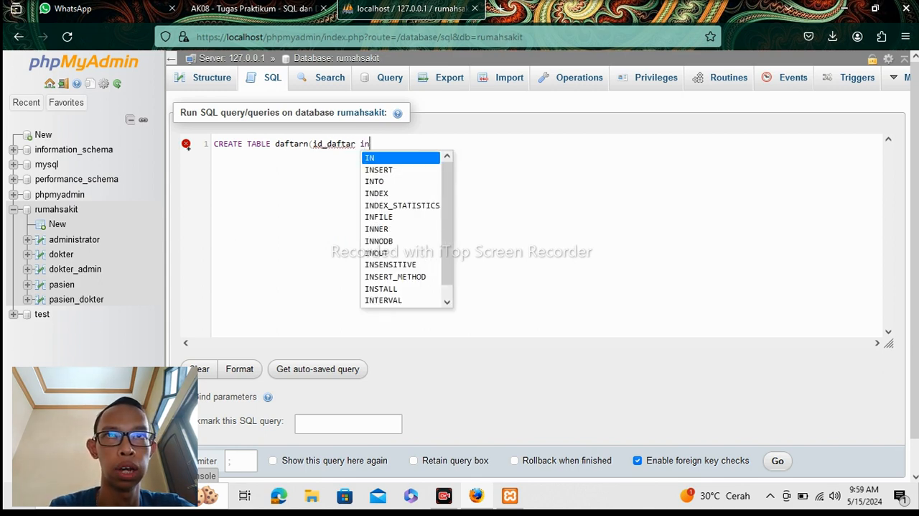
{"action": "type", "text": "t(3"}
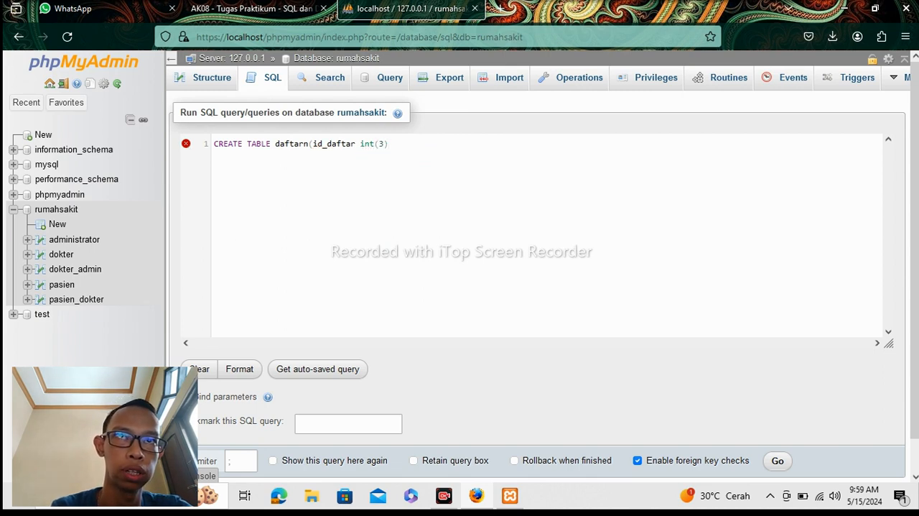
{"action": "type", "text": "), "}
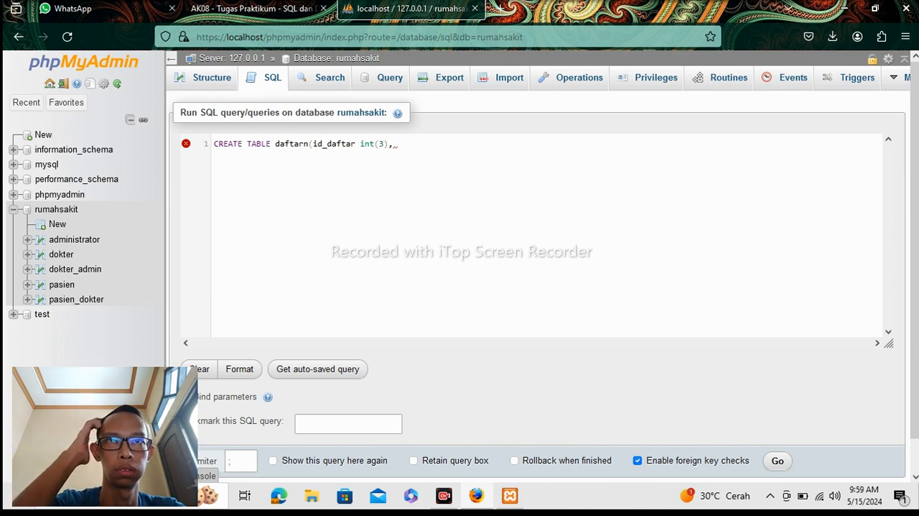
{"action": "type", "text": "P"}
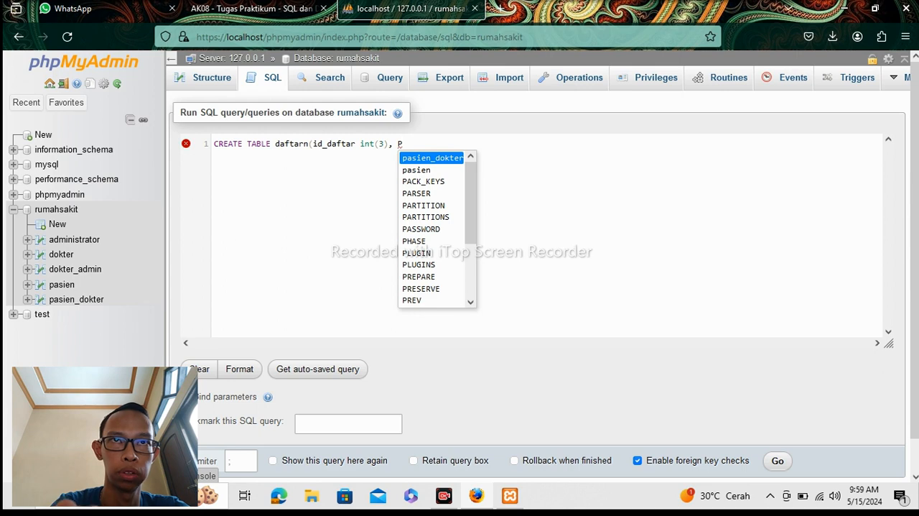
{"action": "type", "text": "RI"}
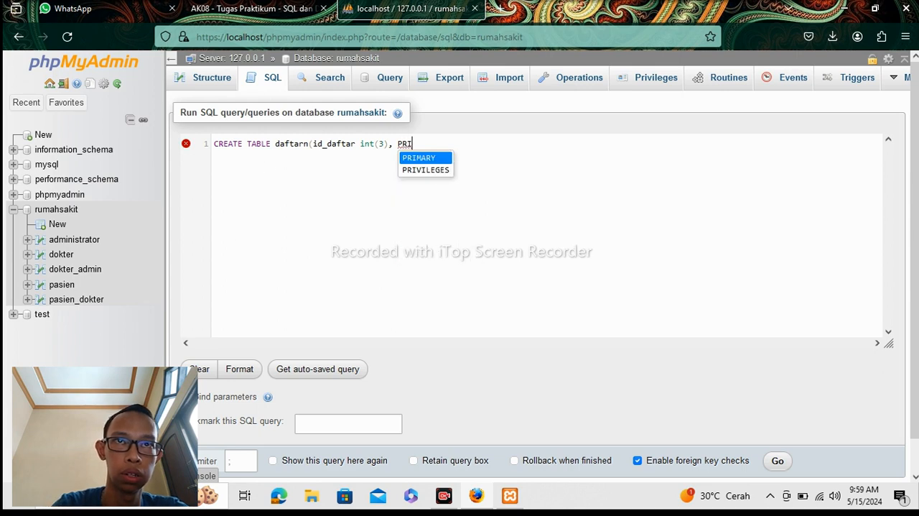
Append PRIMARY KEY AUTO_INCREMENT after the id_daftar int(3) definition.
{"action": "left_click", "coordinate": [423, 158]}
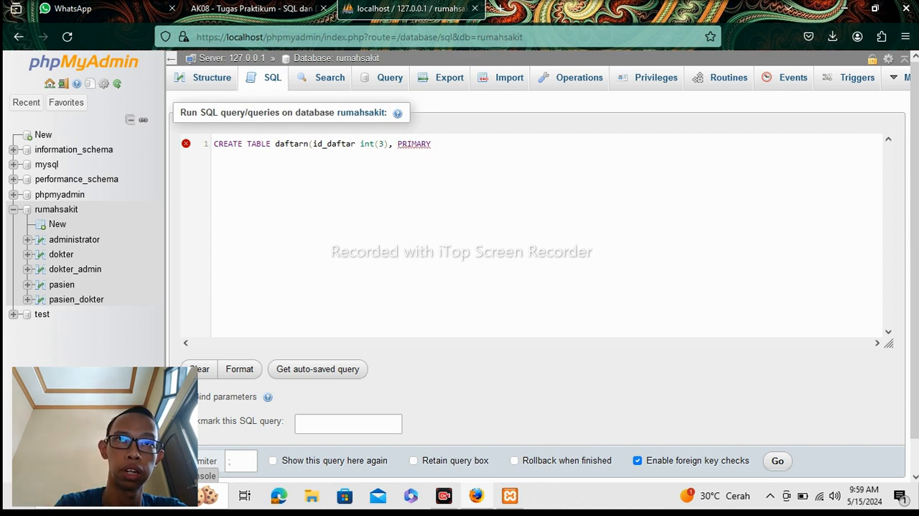
{"action": "type", "text": "K"}
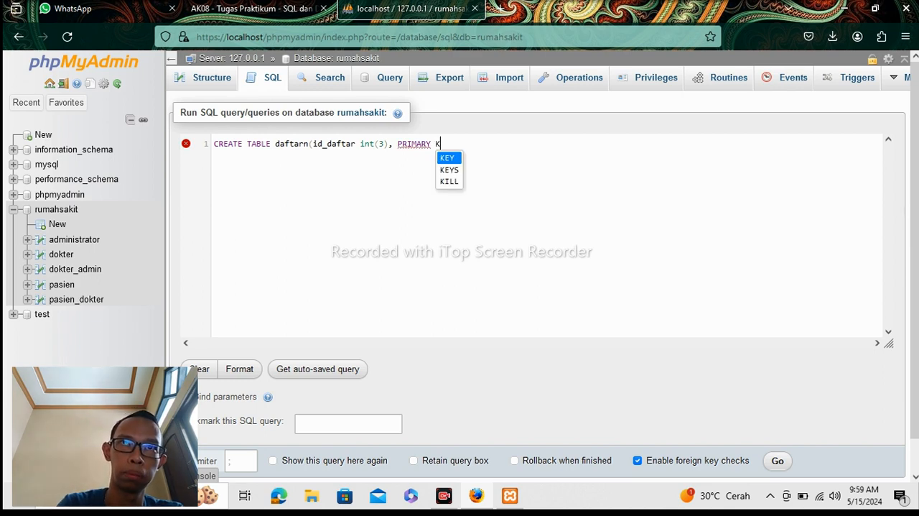
{"action": "left_click", "coordinate": [449, 160]}
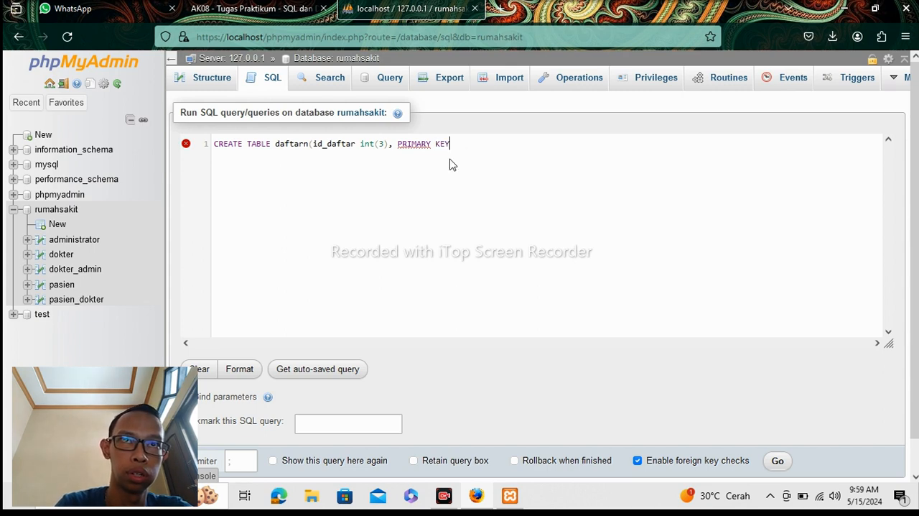
{"action": "type", "text": "KEY,"}
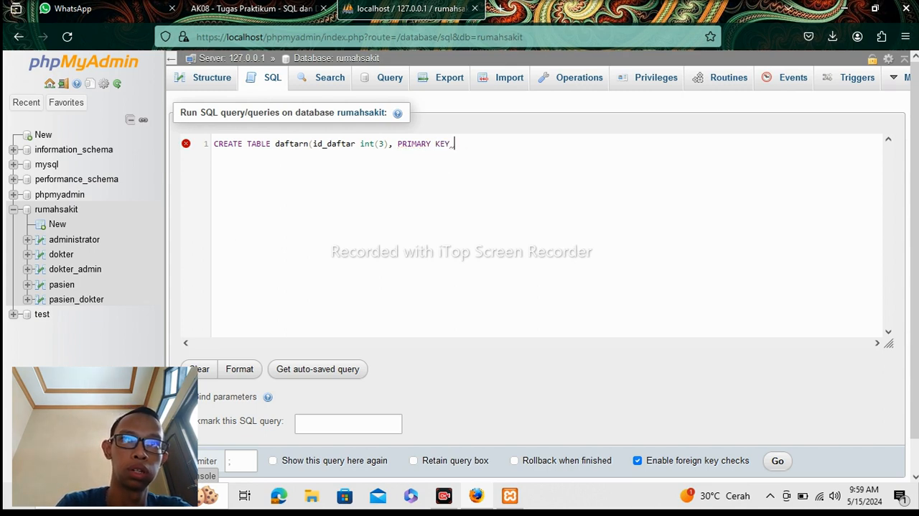
{"action": "key", "text": "BackSpace"}
{"action": "type", "text": " auto"}
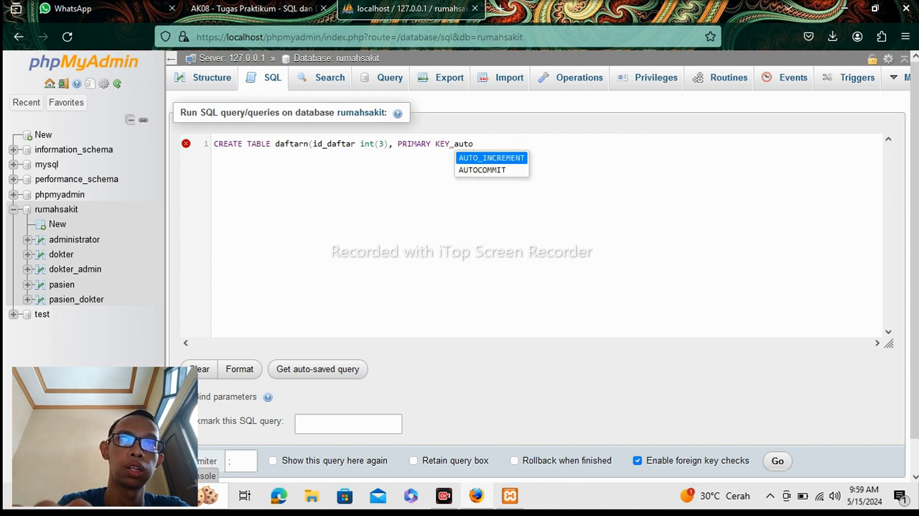
{"action": "left_click", "coordinate": [512, 158]}
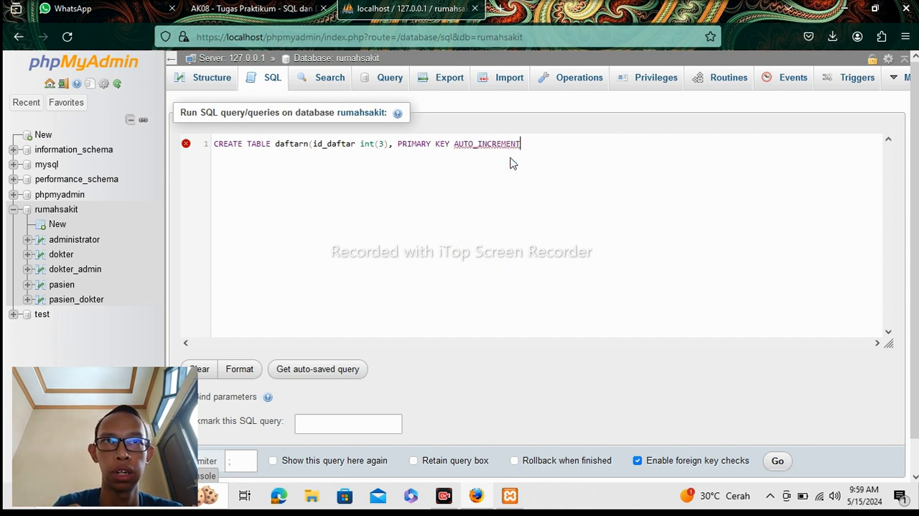
{"action": "type", "text": ","}
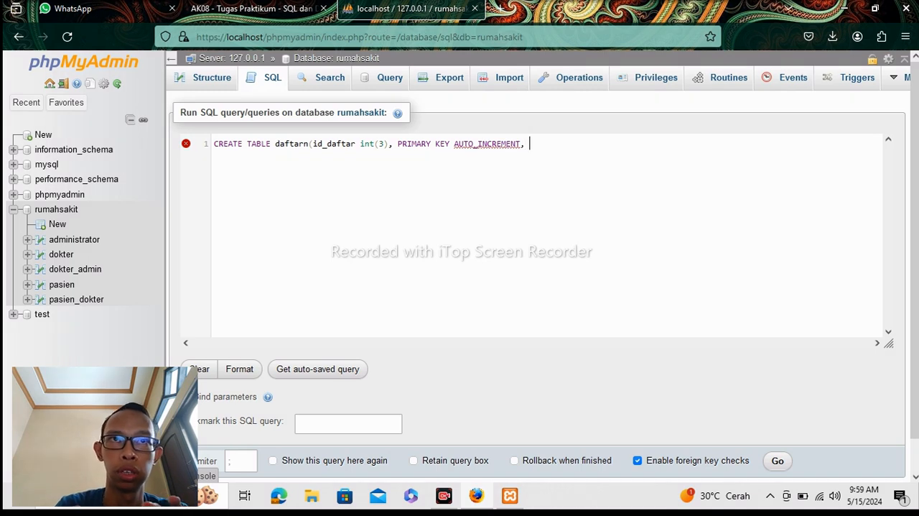
{"action": "key", "text": "BackSpace"}
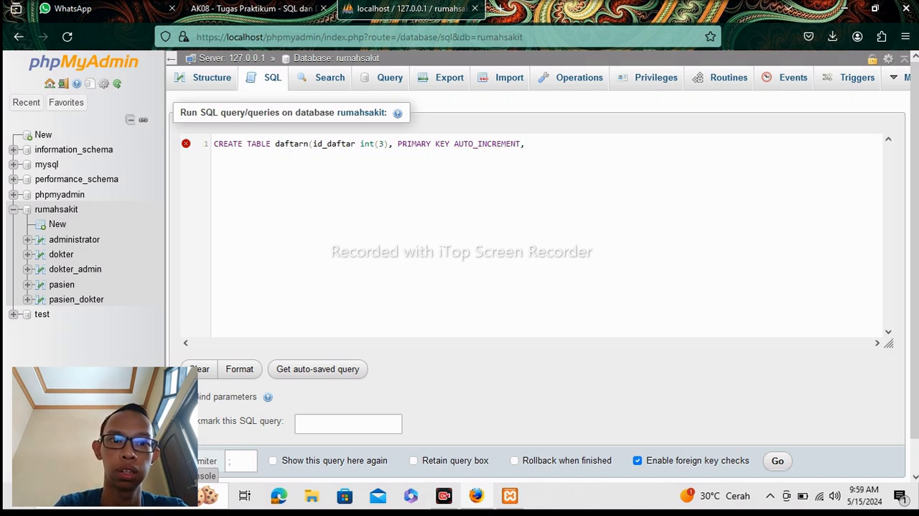
{"action": "key", "text": "BackSpace"}
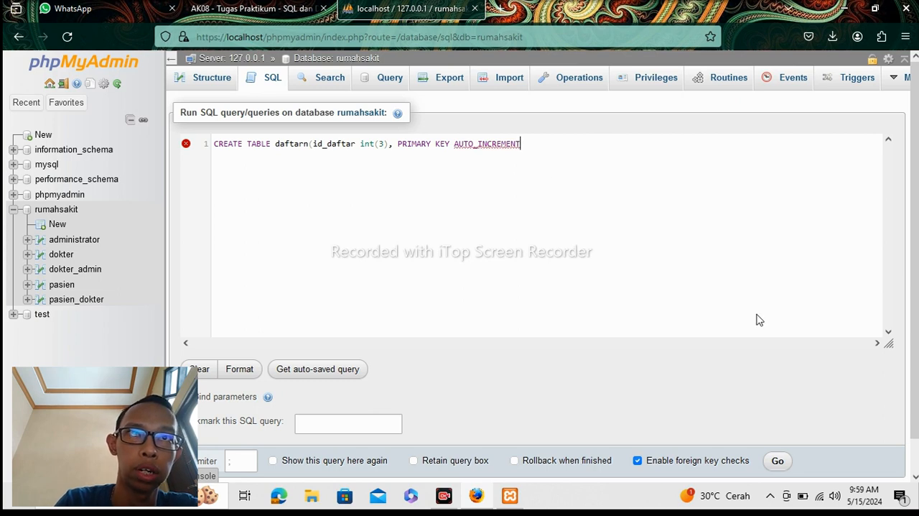
Continue the daftarn statement after AUTO_INCREMENT with a comma and a second column named id_pasien.
{"action": "type", "text": ", id"}
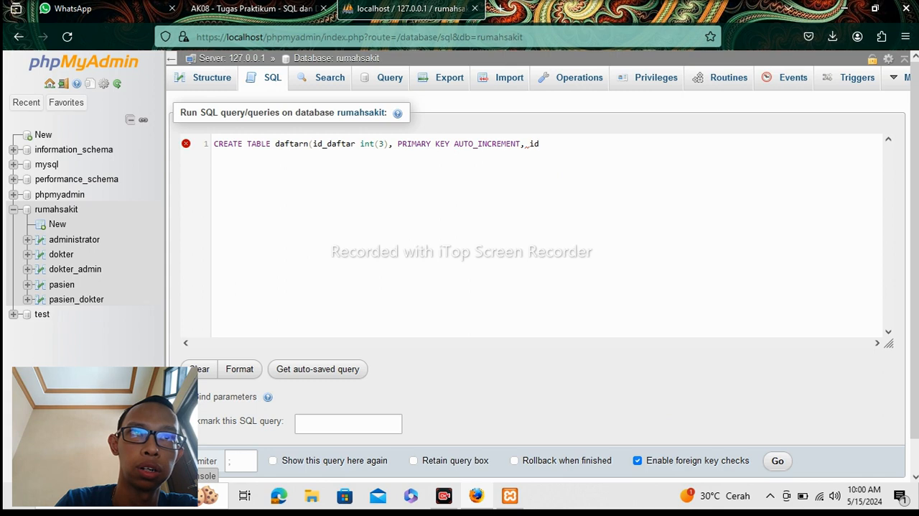
{"action": "type", "text": "_"}
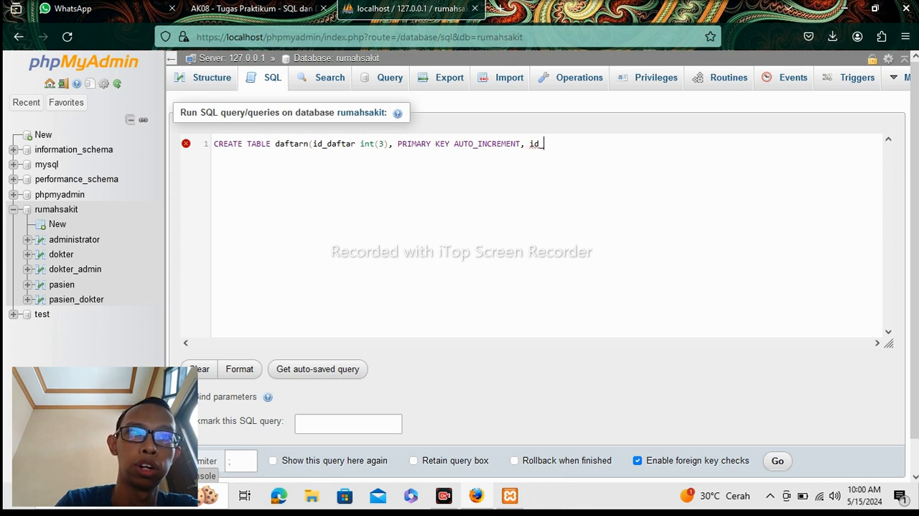
{"action": "type", "text": " pasi"}
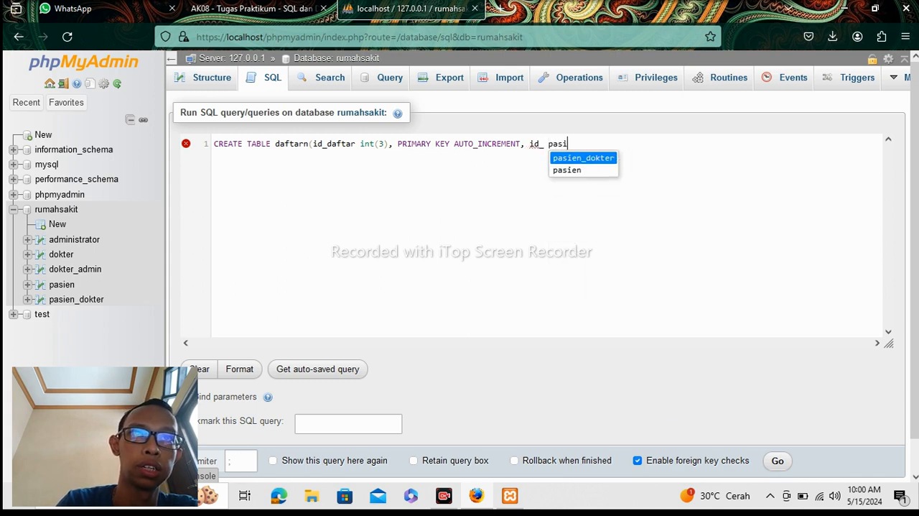
{"action": "type", "text": "en"}
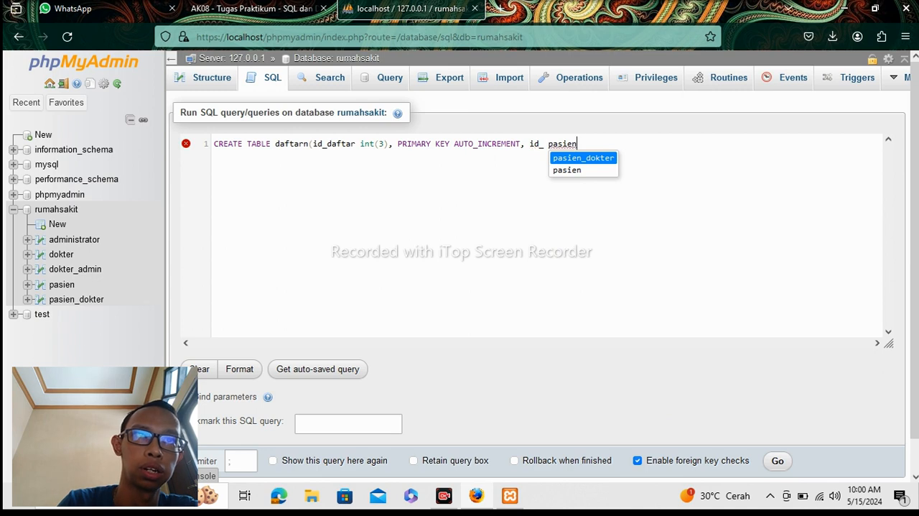
{"action": "key", "text": "BackSpace"}
{"action": "key", "text": "BackSpace"}
{"action": "key", "text": "BackSpace"}
{"action": "key", "text": "BackSpace"}
{"action": "key", "text": "BackSpace"}
{"action": "key", "text": "BackSpace"}
{"action": "key", "text": "BackSpace"}
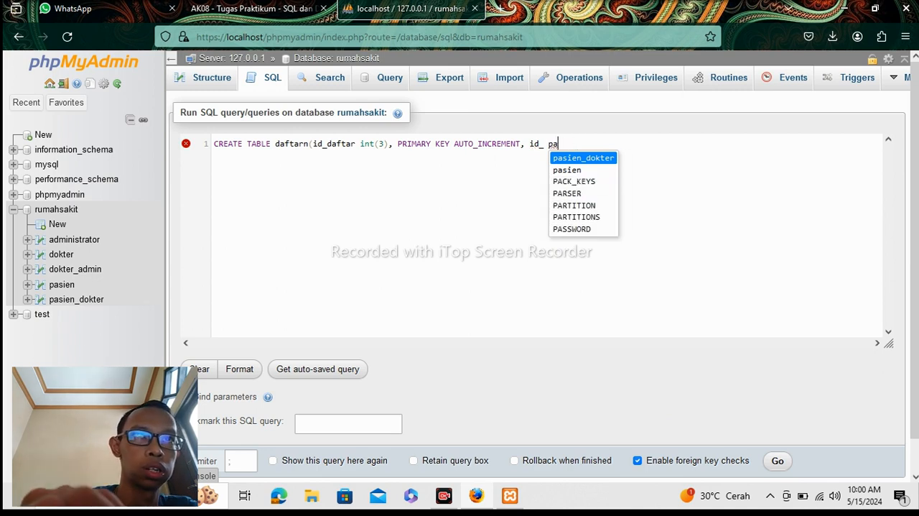
{"action": "type", "text": "pasi"}
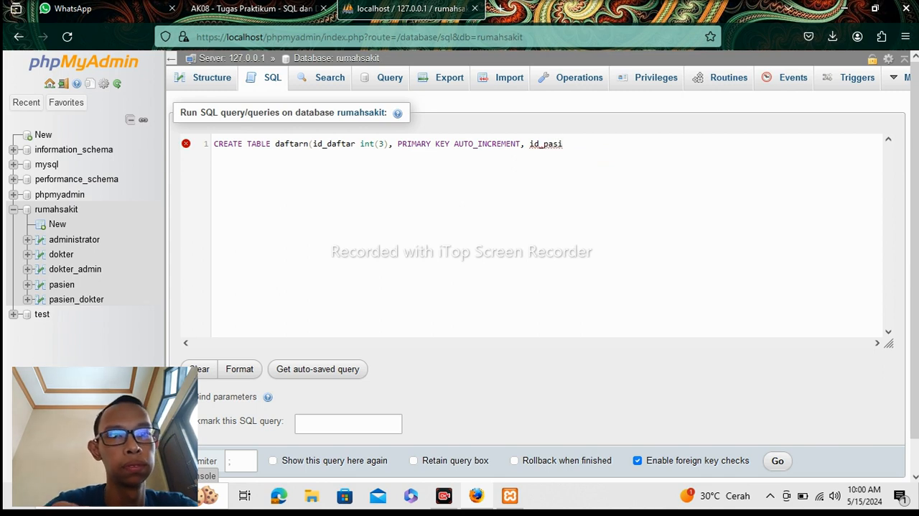
{"action": "type", "text": "en _"}
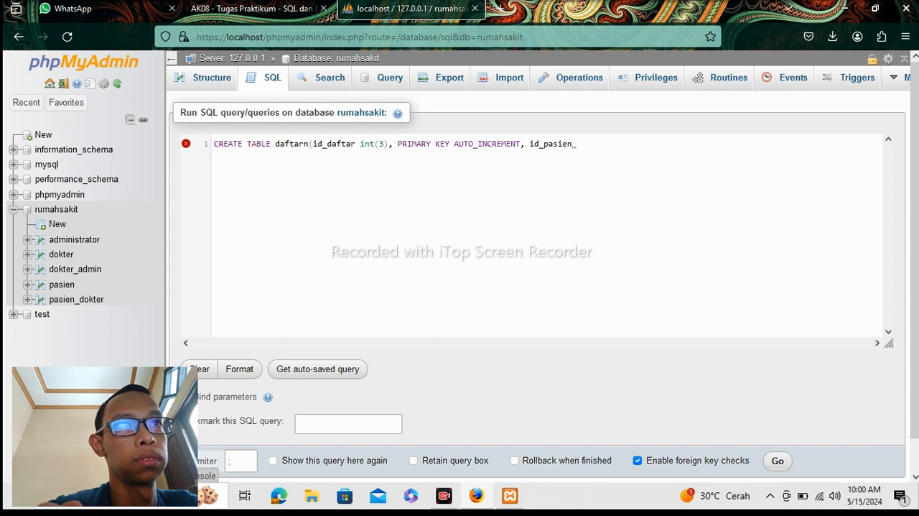
{"action": "type", "text": "int"}
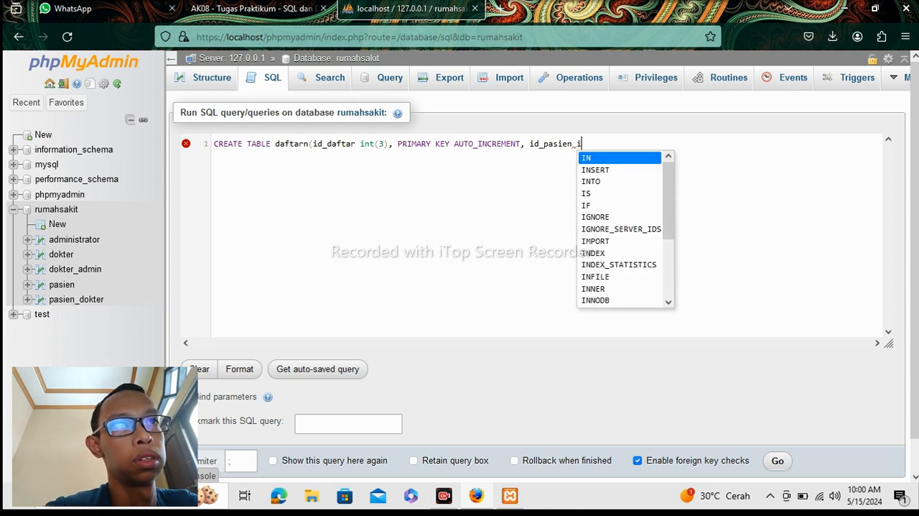
{"action": "type", "text": "("}
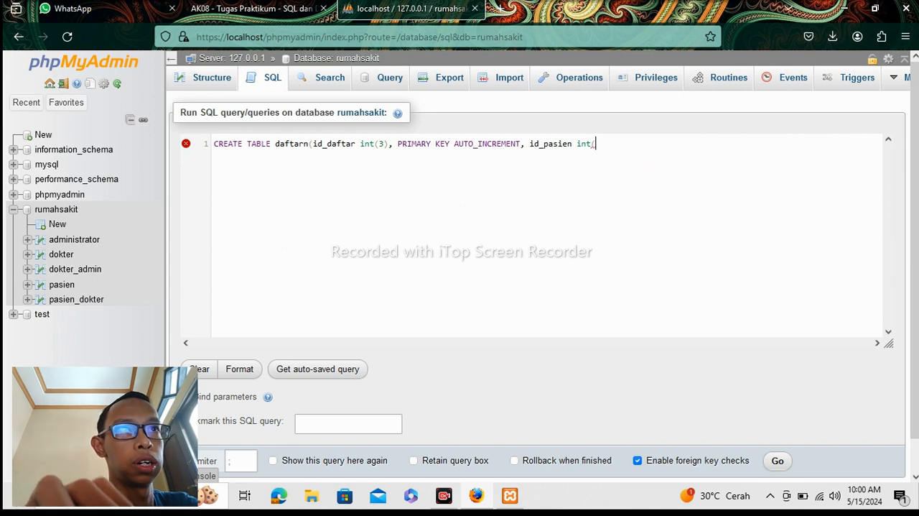
{"action": "type", "text": "3"}
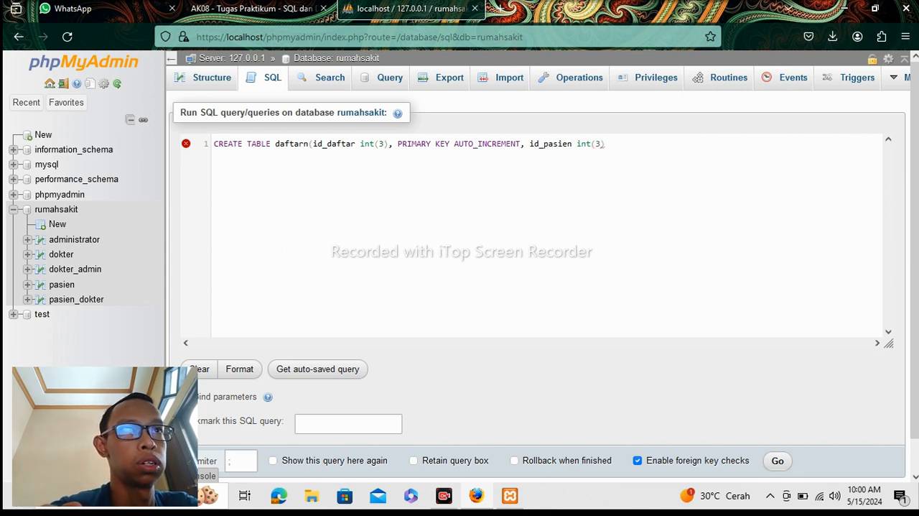
{"action": "type", "text": ","}
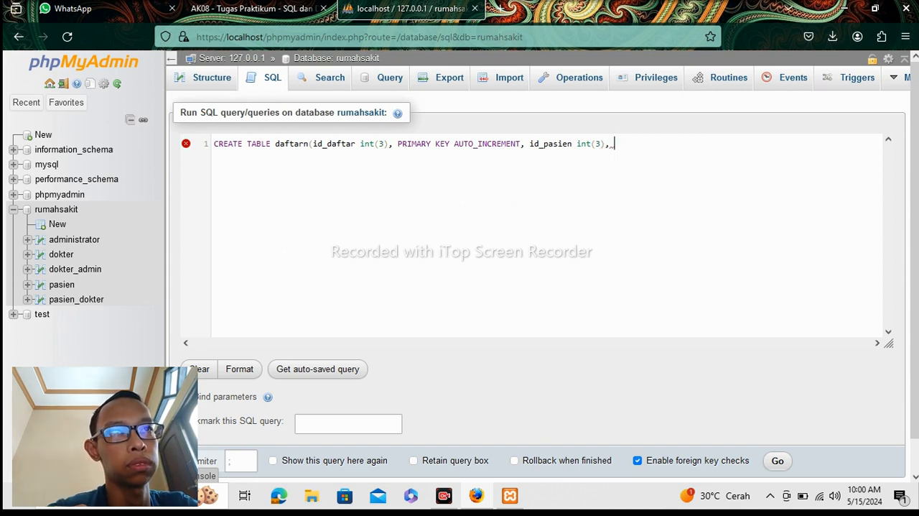
{"action": "type", "text": " id"}
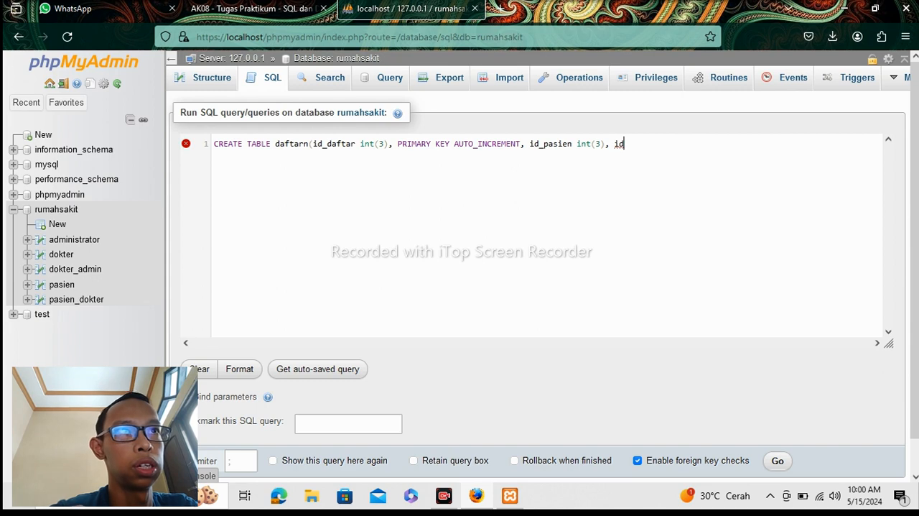
{"action": "type", "text": "_admi"}
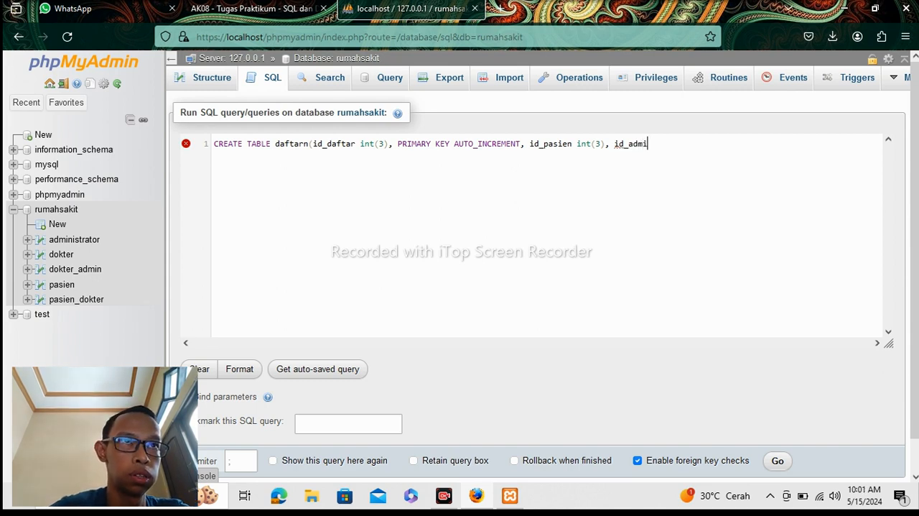
{"action": "type", "text": "n"}
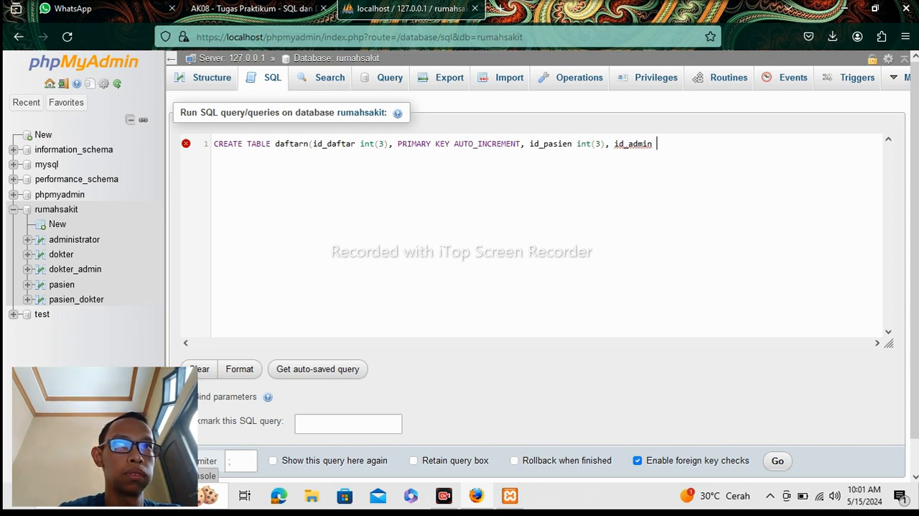
Add the third column as id_admin int(3) and close the daftarn statement with a parenthesis and semicolon.
{"action": "type", "text": "_"}
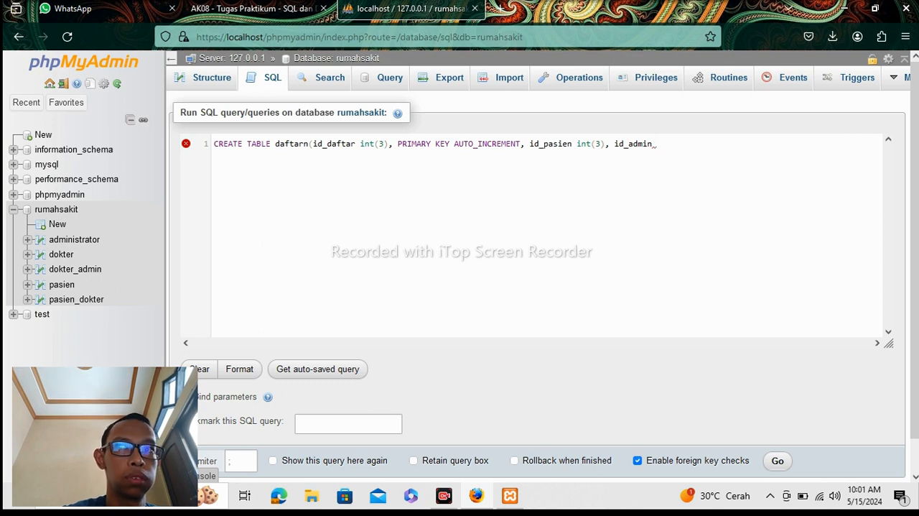
{"action": "type", "text": "ijn"}
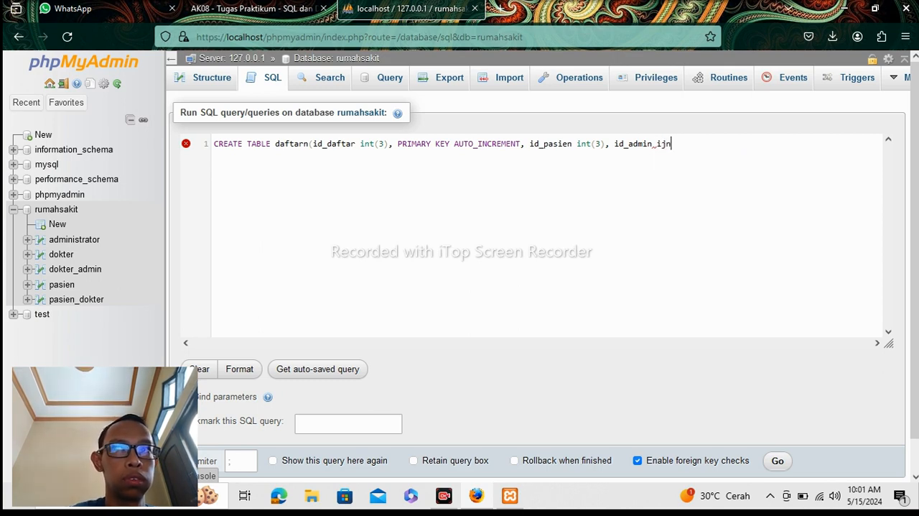
{"action": "key", "text": "BackSpace"}
{"action": "key", "text": "BackSpace"}
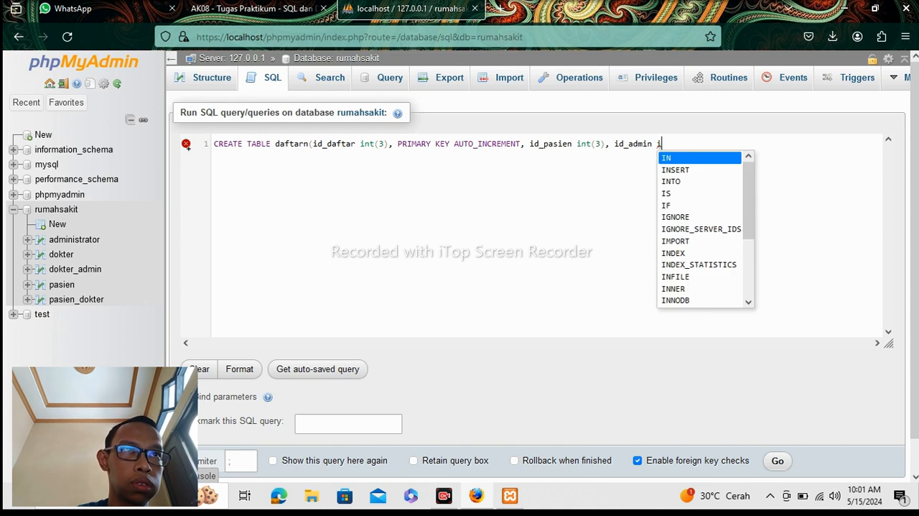
{"action": "type", "text": "nt"}
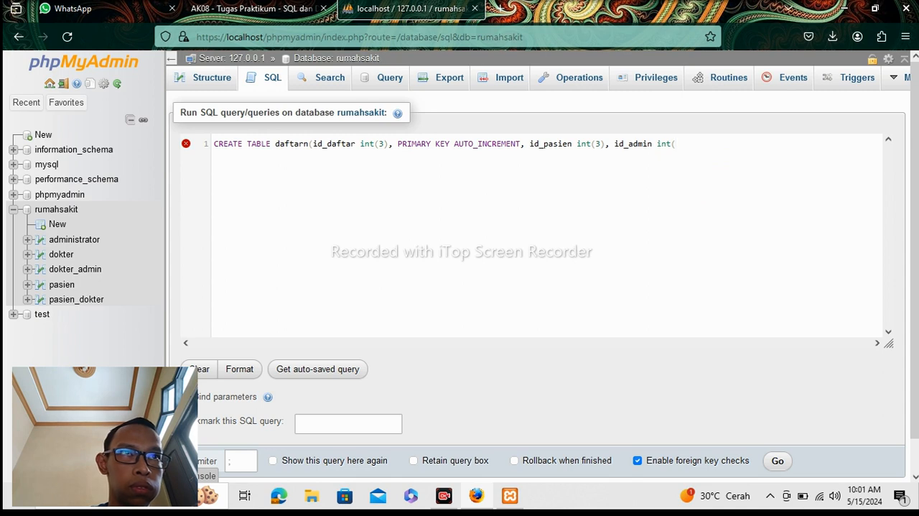
{"action": "type", "text": " (3"}
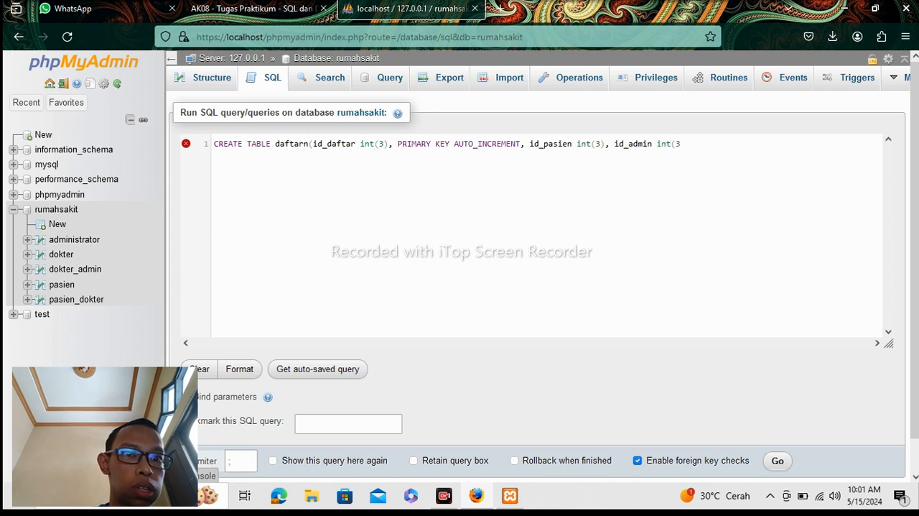
{"action": "type", "text": "))"}
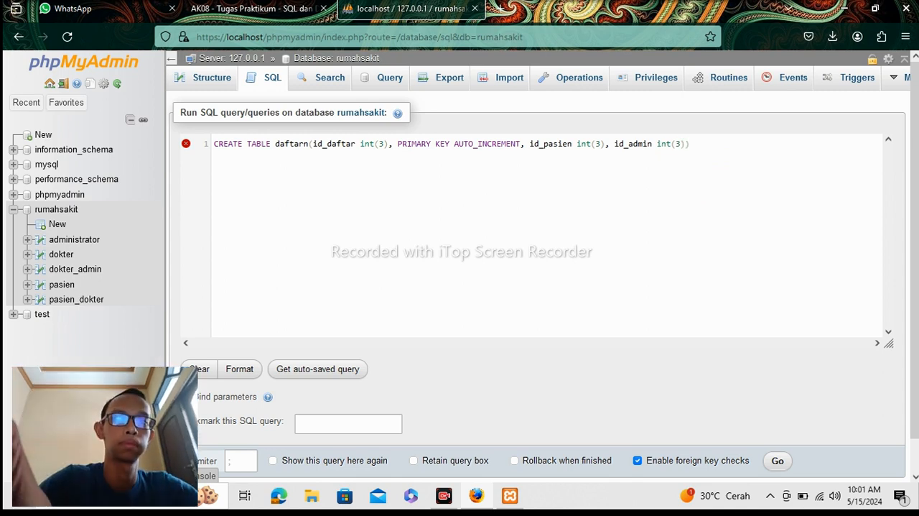
{"action": "type", "text": ";"}
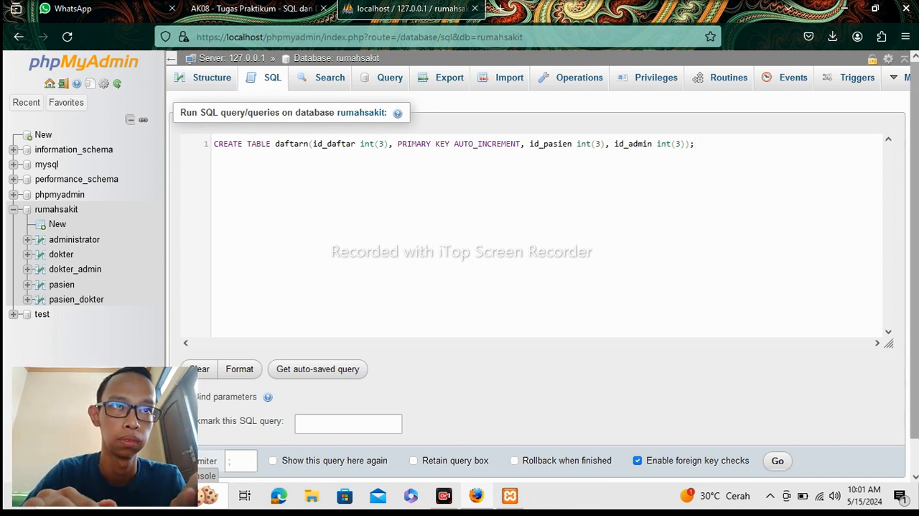
Try to run the daftarn CREATE TABLE statement with the comma still before PRIMARY KEY.
{"action": "left_click_drag", "start_coordinate": [918, 370], "coordinate": [917, 394]}
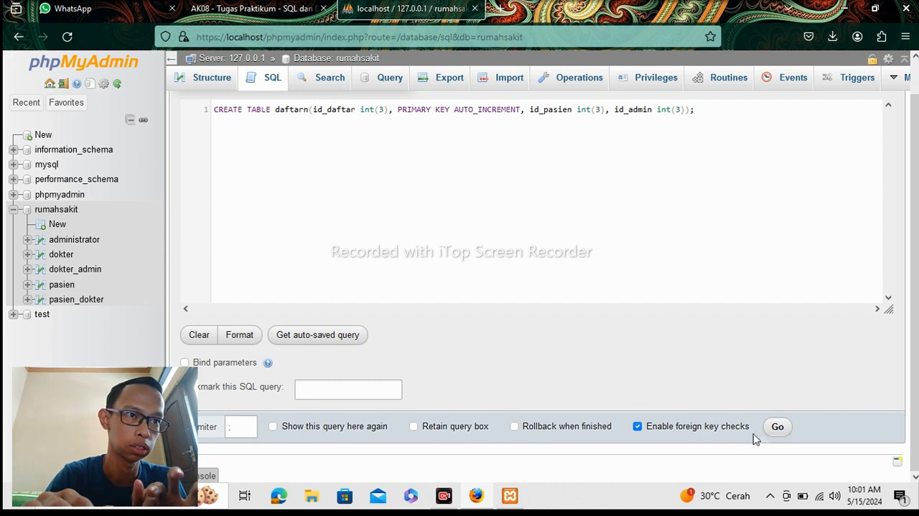
{"action": "left_click", "coordinate": [778, 427]}
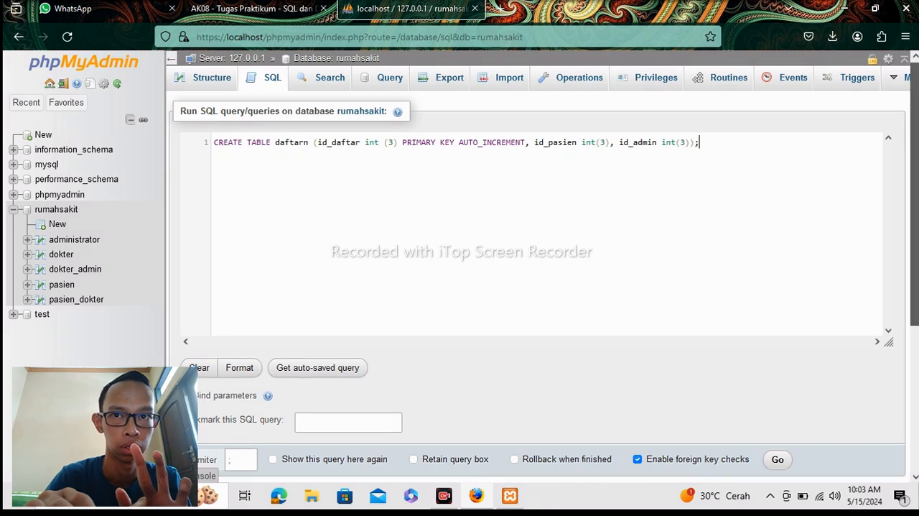
{"action": "scroll", "coordinate": [900, 259], "scroll_direction": "down", "scroll_amount": 3}
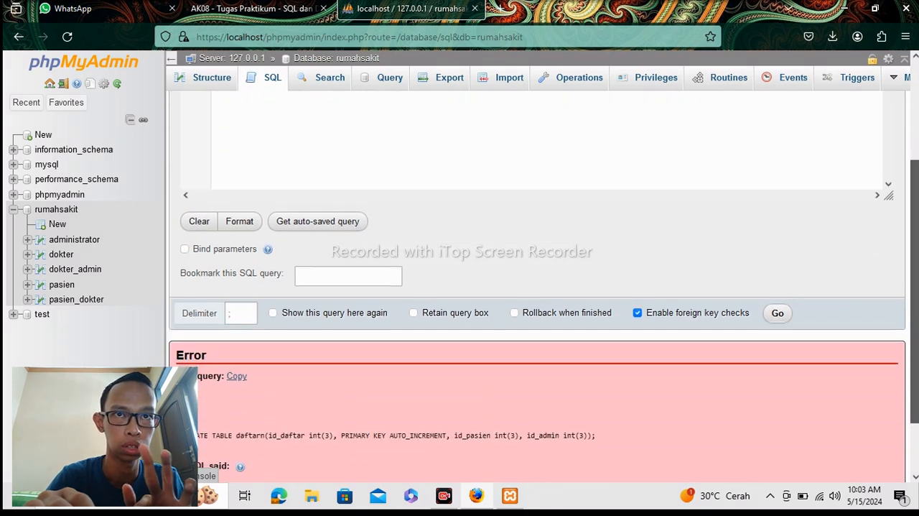
Correct the id_daftar definition to int (3) PRIMARY KEY AUTO_INCREMENT without the comma and run the daftarn statement.
{"action": "scroll", "coordinate": [900, 258], "scroll_direction": "up", "scroll_amount": 3}
{"action": "scroll", "coordinate": [876, 346], "scroll_direction": "down", "scroll_amount": 2}
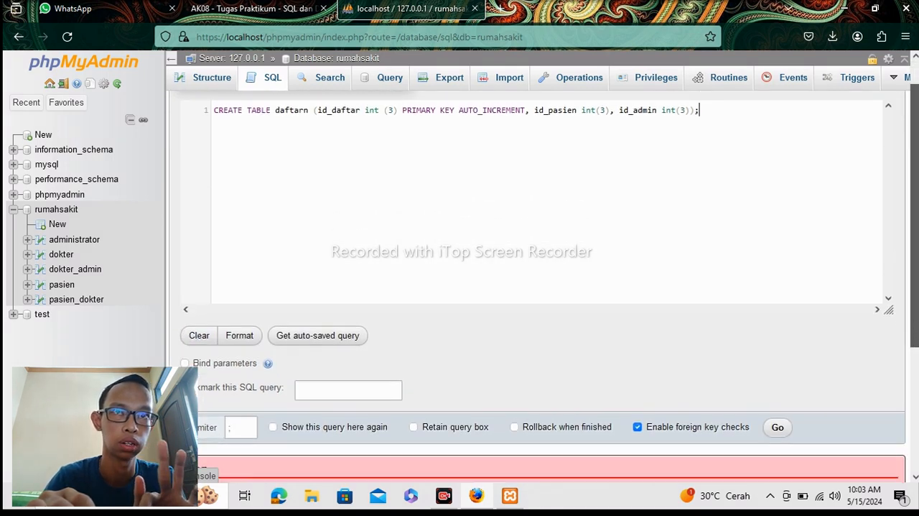
{"action": "left_click", "coordinate": [781, 395]}
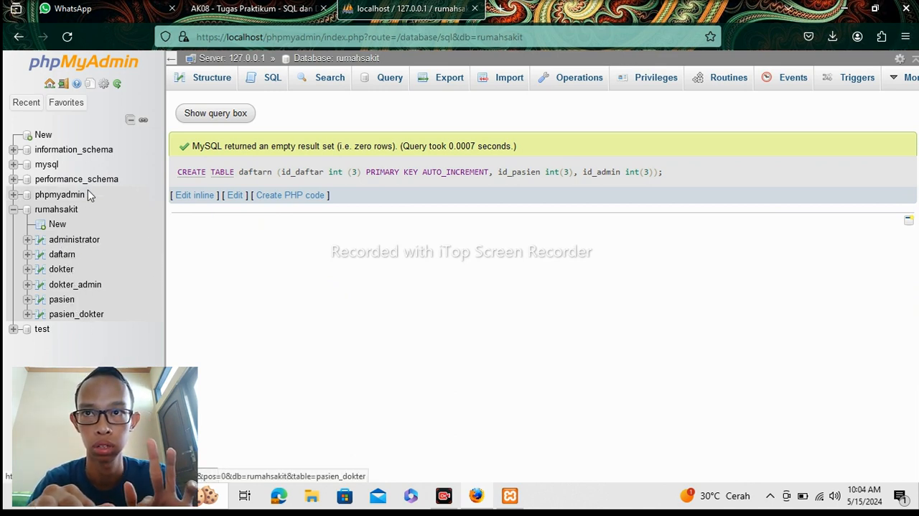
Check the assignment PDF's ERD and Tugas 2 table list against the rumahsakit tables, browsing the dokter table in between.
{"action": "left_click", "coordinate": [251, 9]}
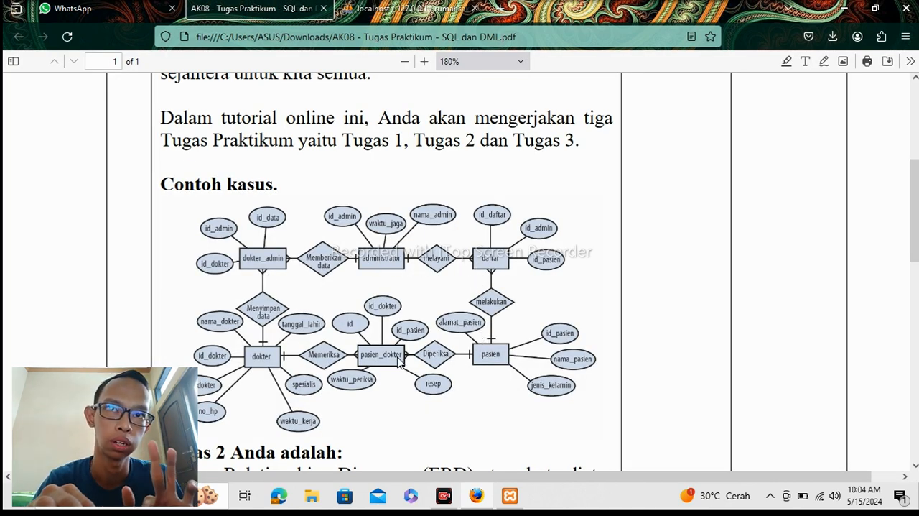
{"action": "left_click", "coordinate": [362, 14]}
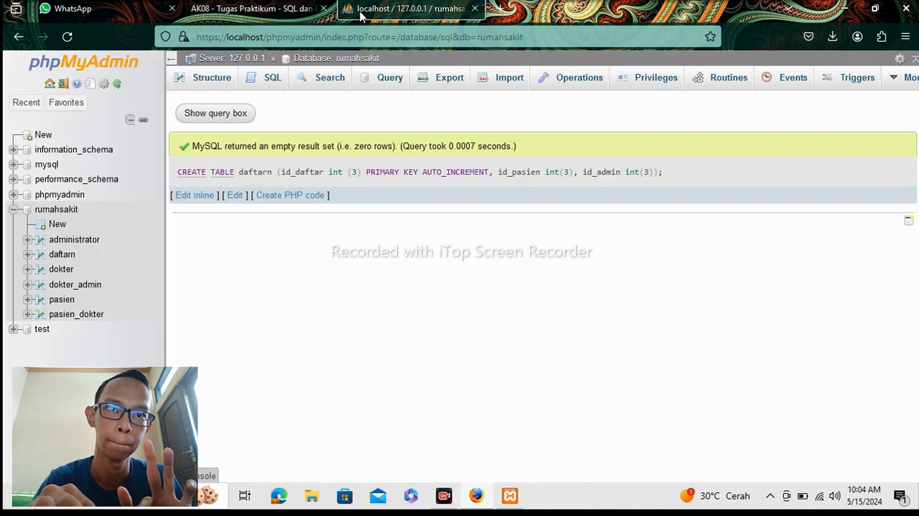
{"action": "left_click", "coordinate": [69, 269]}
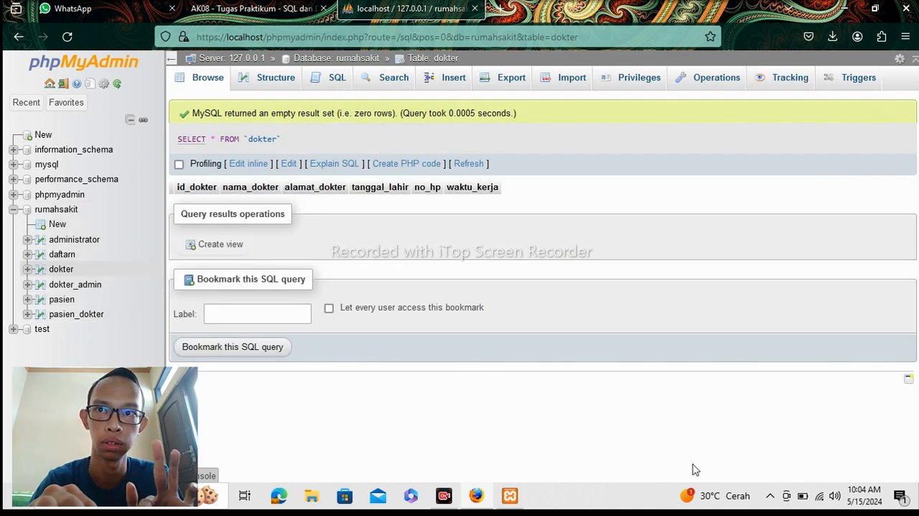
{"action": "left_click", "coordinate": [241, 18]}
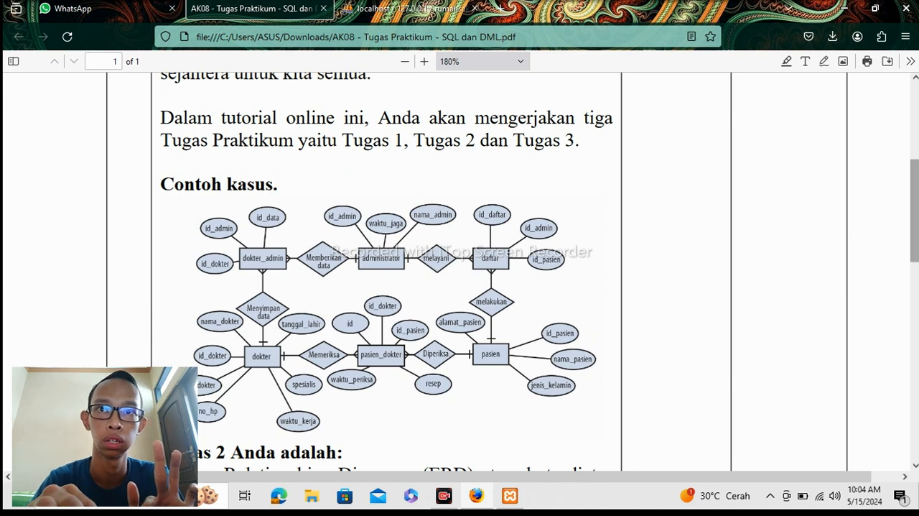
{"action": "scroll", "coordinate": [606, 321], "scroll_direction": "down", "scroll_amount": 5}
{"action": "left_click", "coordinate": [455, 327]}
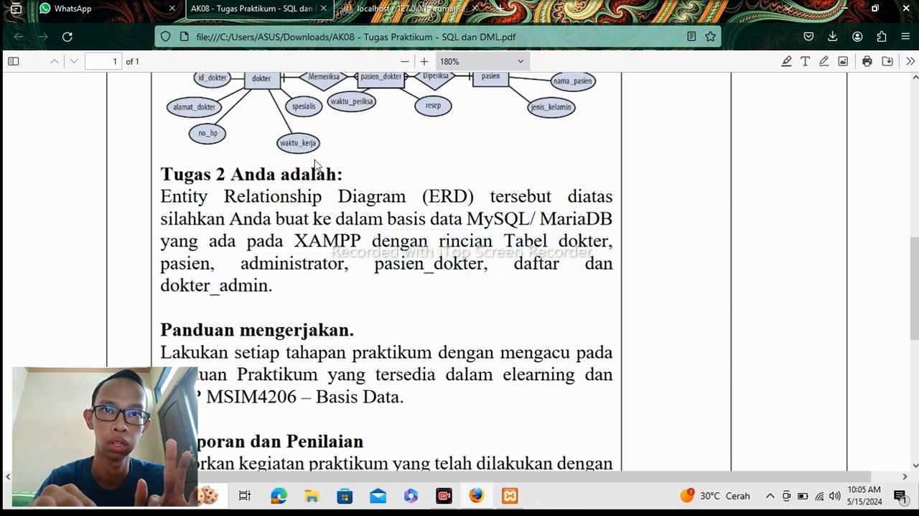
{"action": "left_click", "coordinate": [356, 10]}
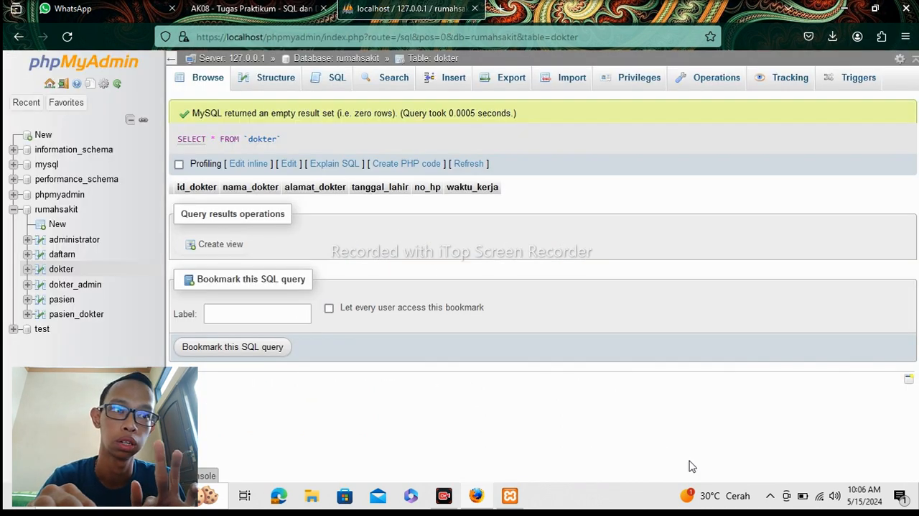
Add an index on the id_pasien column of the daftarn table.
{"action": "left_click", "coordinate": [76, 255]}
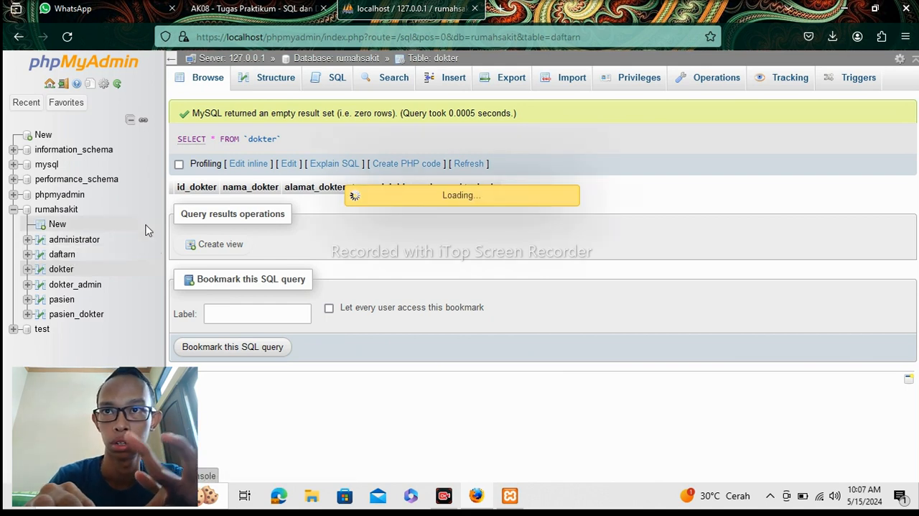
{"action": "left_click", "coordinate": [290, 82]}
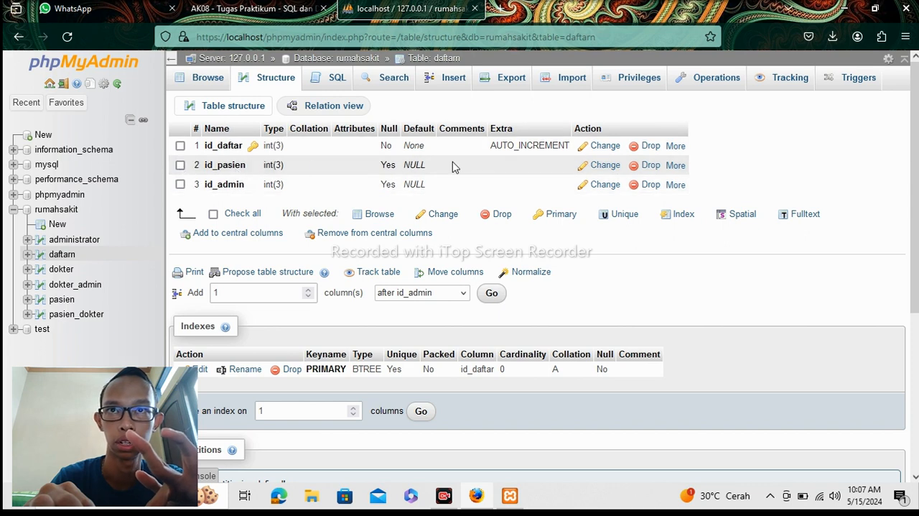
{"action": "left_click", "coordinate": [181, 165]}
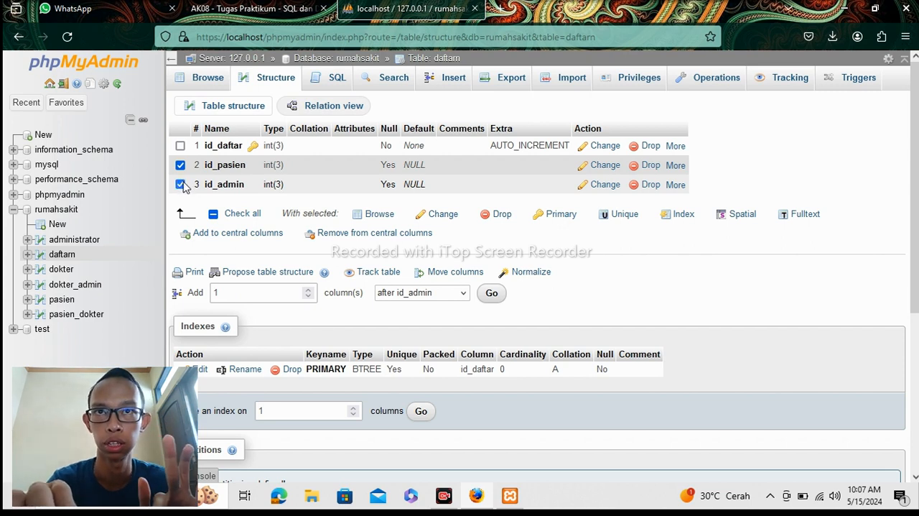
{"action": "left_click", "coordinate": [678, 166]}
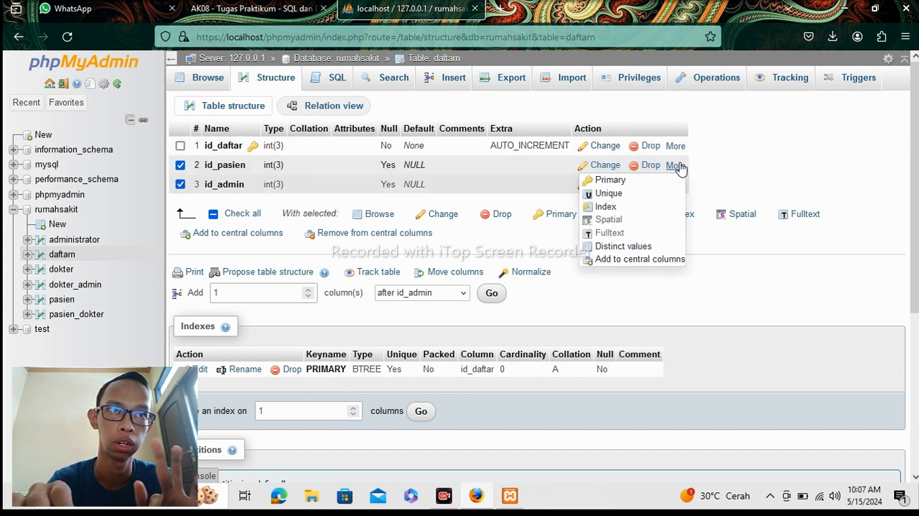
{"action": "left_click", "coordinate": [647, 207]}
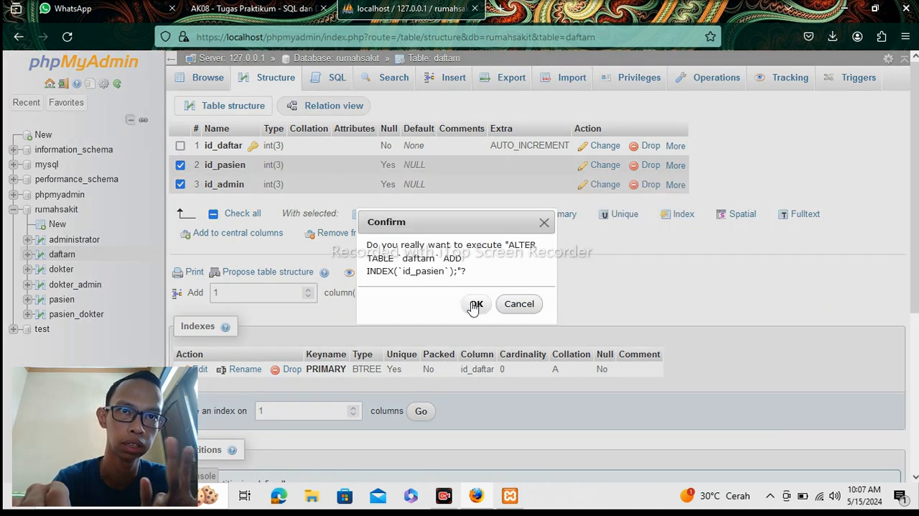
{"action": "left_click", "coordinate": [474, 303]}
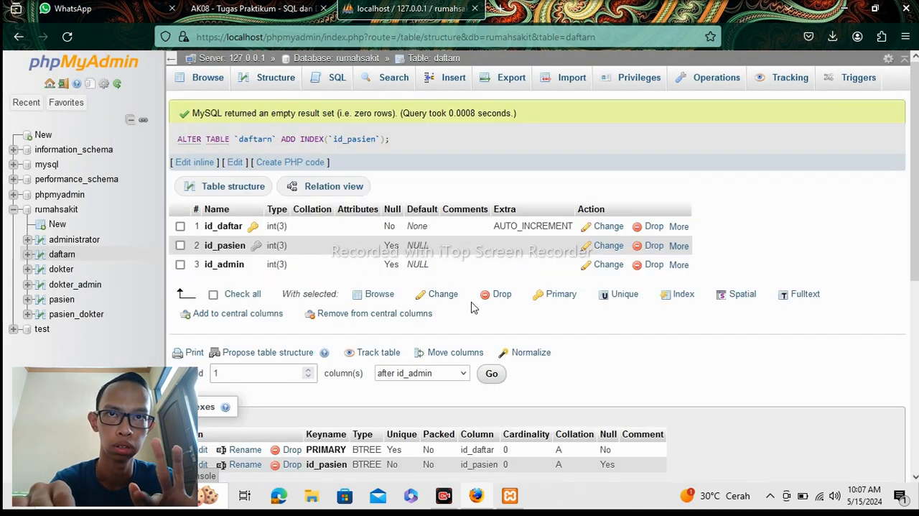
Add an index on the id_admin column of the daftarn table.
{"action": "left_click", "coordinate": [679, 265]}
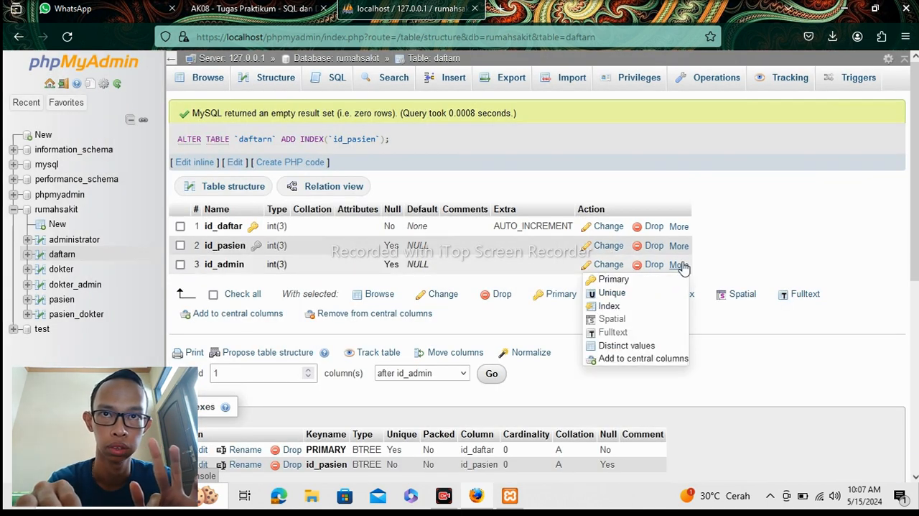
{"action": "left_click", "coordinate": [609, 306]}
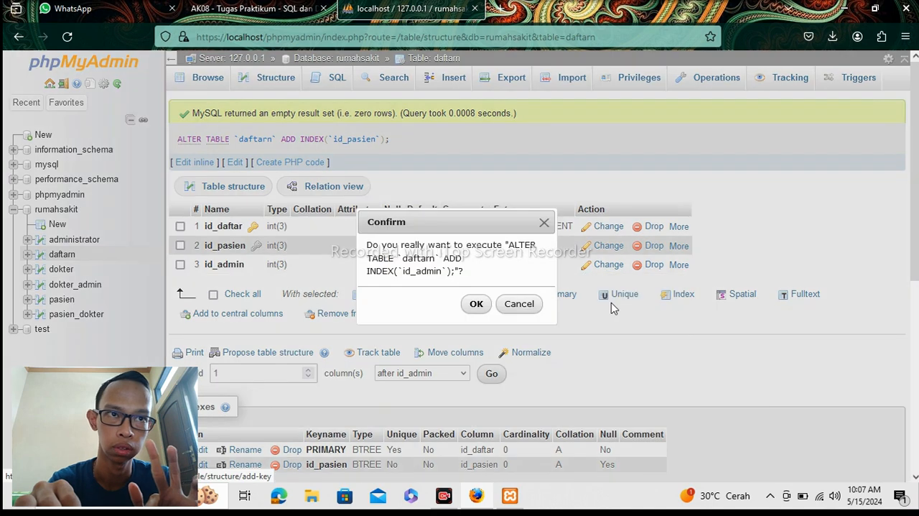
{"action": "left_click", "coordinate": [474, 305]}
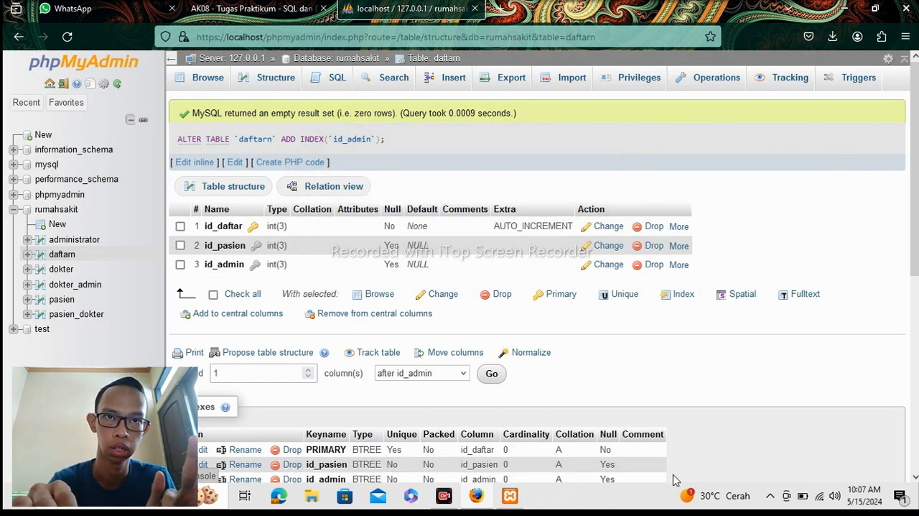
{"action": "scroll", "coordinate": [701, 471], "scroll_direction": "down", "scroll_amount": 2}
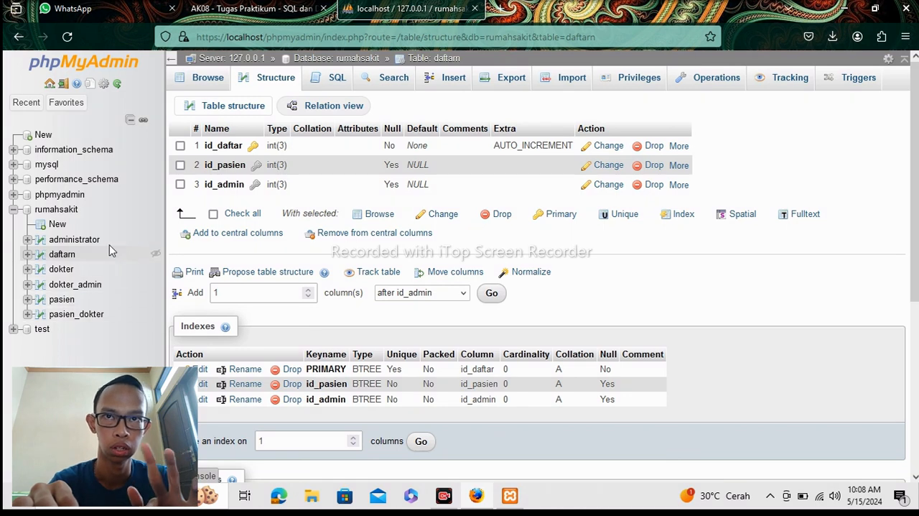
Open the administrator table's structure and add an index on its id_admin column.
{"action": "left_click", "coordinate": [88, 244]}
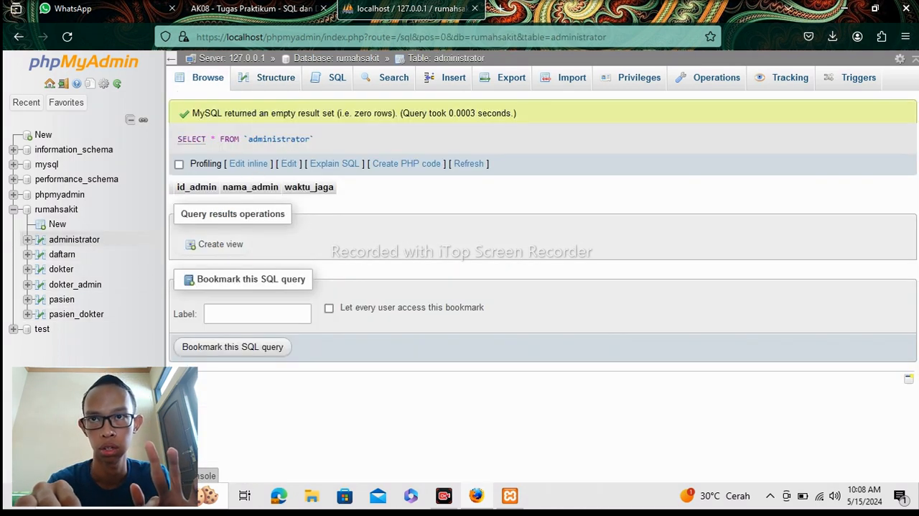
{"action": "left_click", "coordinate": [280, 81]}
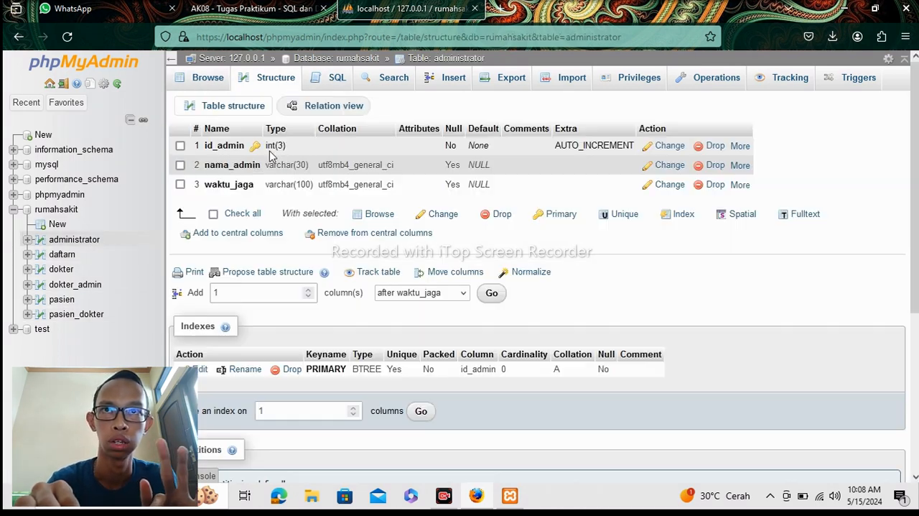
{"action": "left_click", "coordinate": [267, 146]}
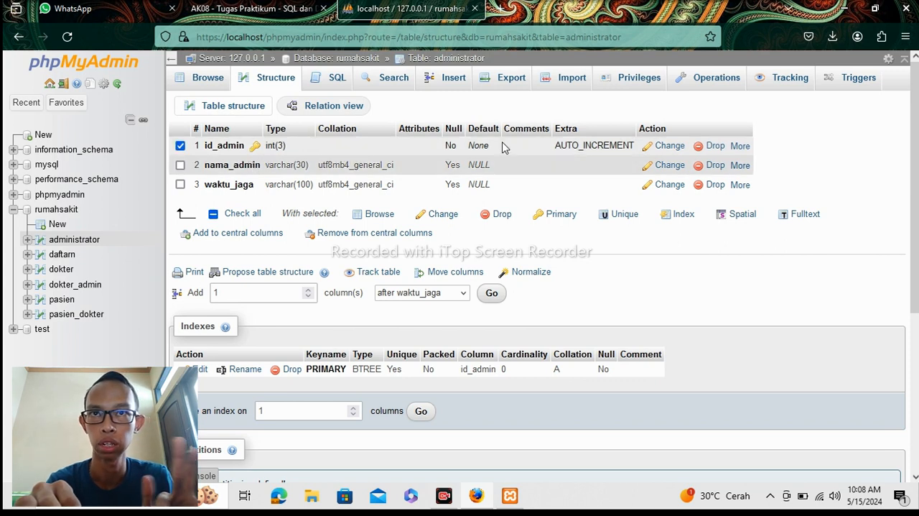
{"action": "left_click", "coordinate": [744, 147]}
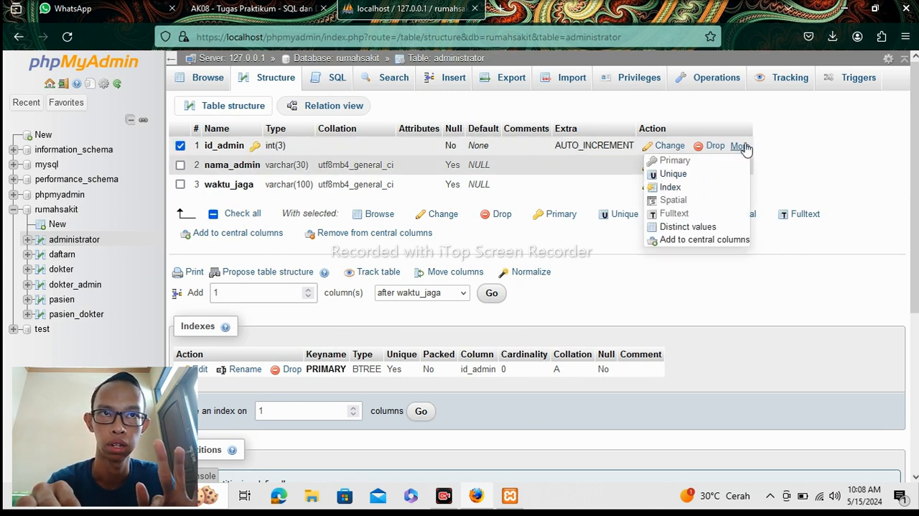
{"action": "left_click", "coordinate": [678, 188]}
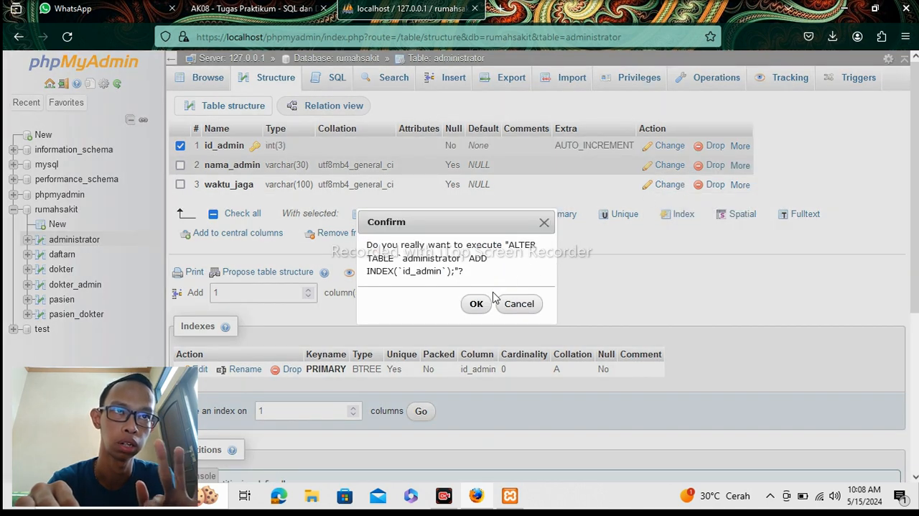
{"action": "left_click", "coordinate": [476, 303]}
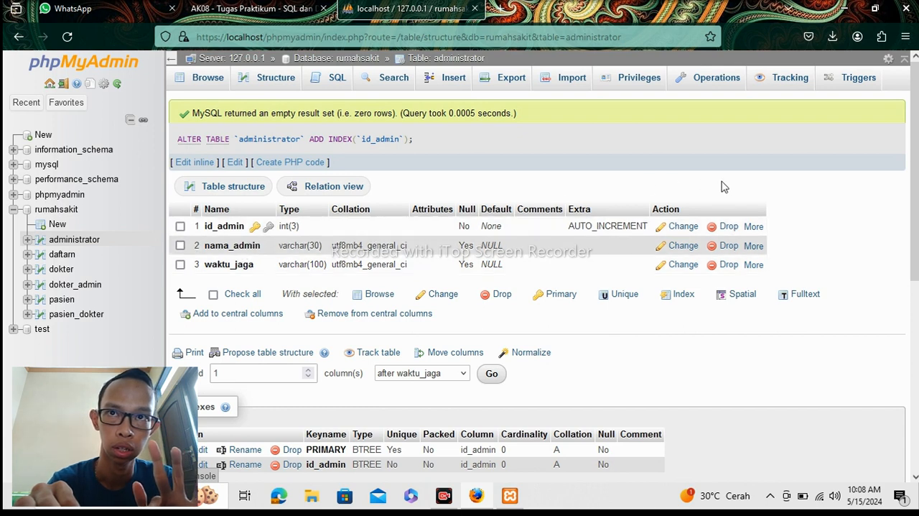
Open the dokter table's structure and add an index on its id_dokter column.
{"action": "left_click", "coordinate": [70, 271]}
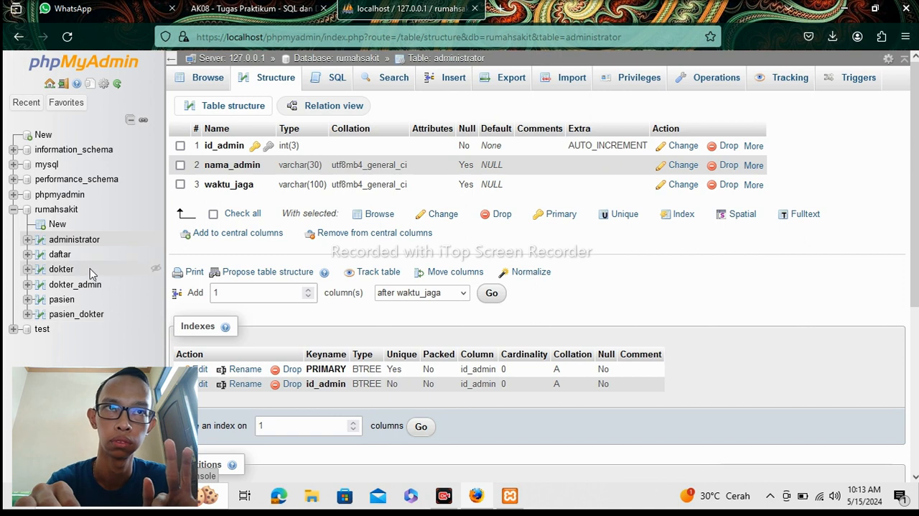
{"action": "left_click", "coordinate": [63, 270]}
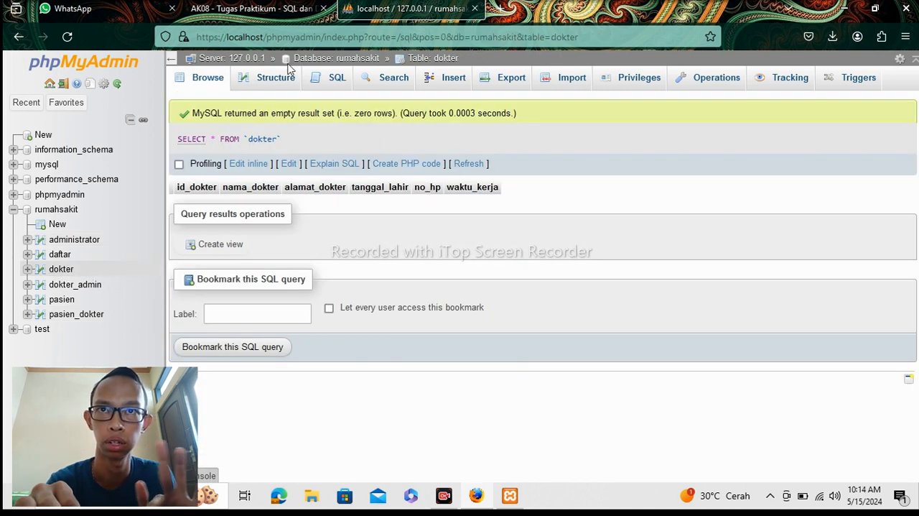
{"action": "left_click", "coordinate": [279, 87]}
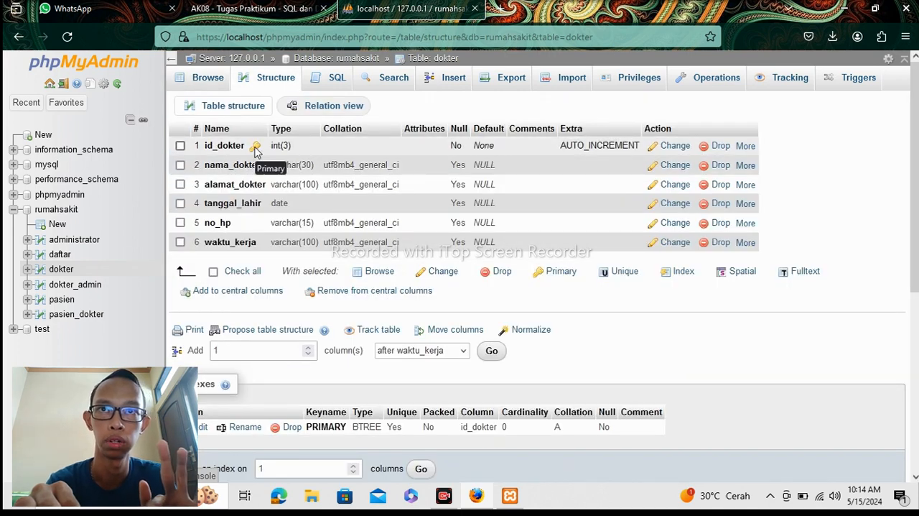
{"action": "left_click", "coordinate": [232, 144]}
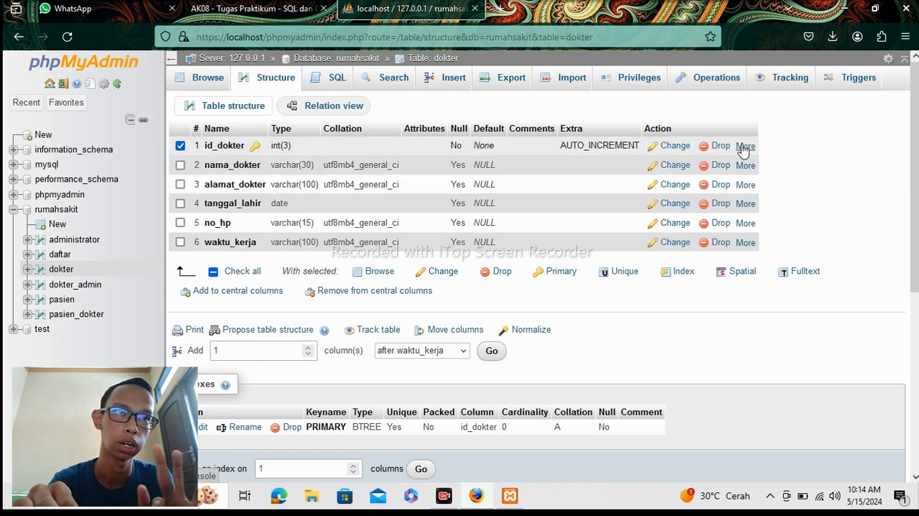
{"action": "mouse_move", "coordinate": [744, 149]}
{"action": "left_click", "coordinate": [675, 186]}
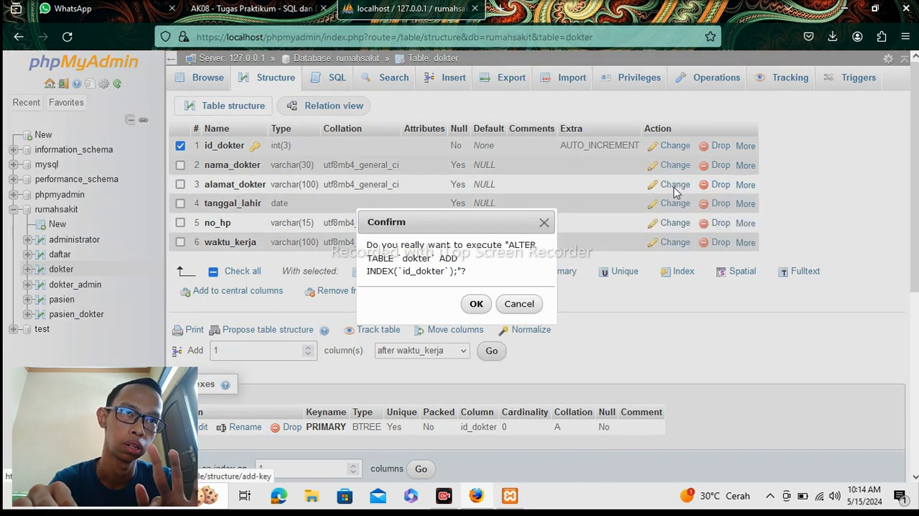
{"action": "left_click", "coordinate": [477, 304]}
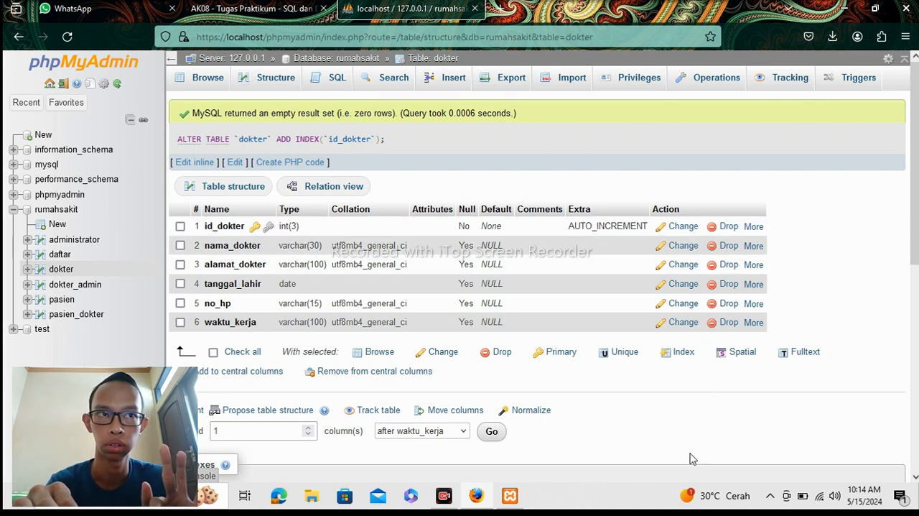
Open the dokter_admin table's structure and add an index on its id_dokter column.
{"action": "left_click", "coordinate": [76, 285]}
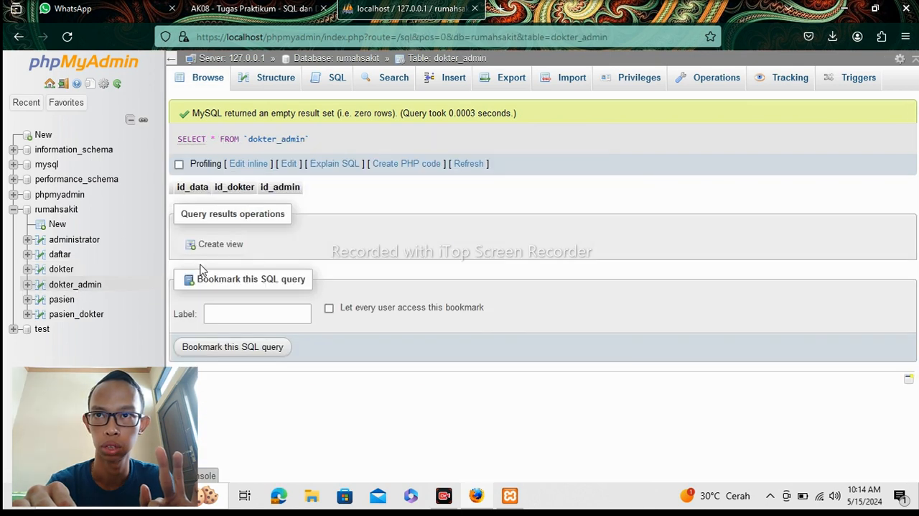
{"action": "left_click", "coordinate": [264, 79]}
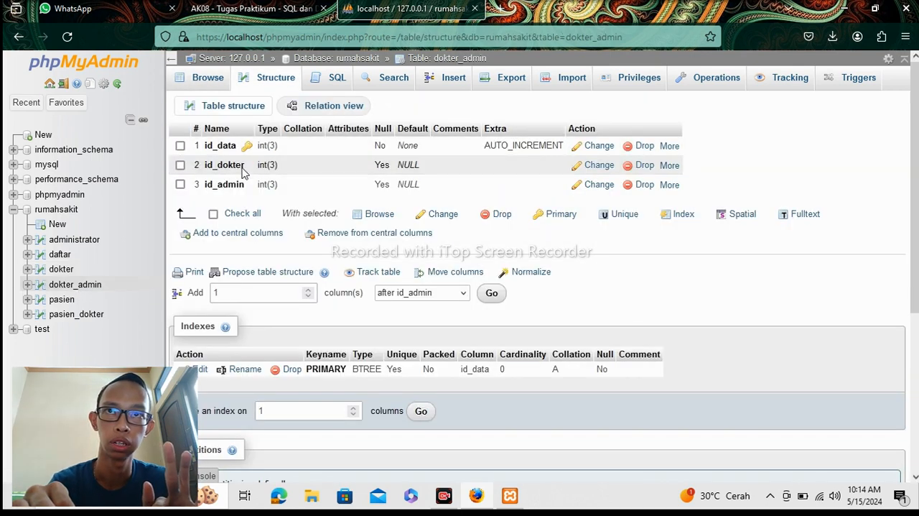
{"action": "left_click", "coordinate": [243, 169]}
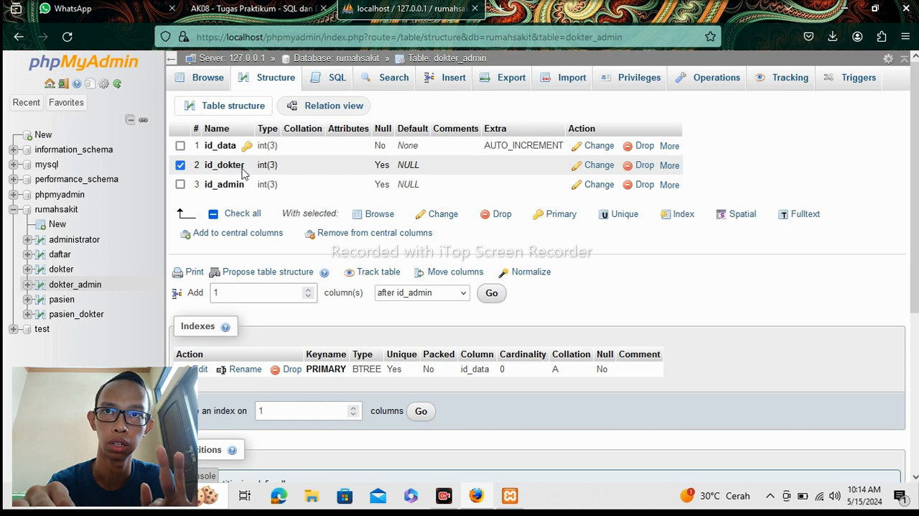
{"action": "left_click", "coordinate": [669, 167]}
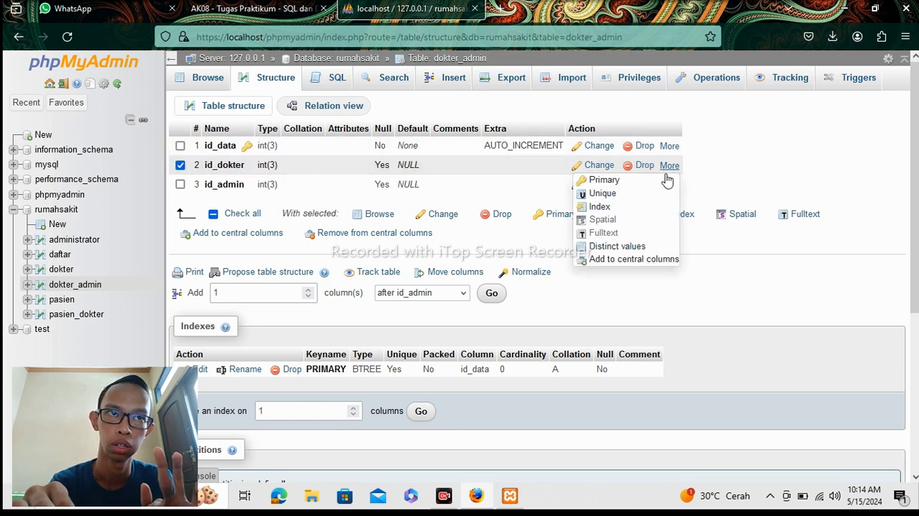
{"action": "left_click", "coordinate": [611, 206]}
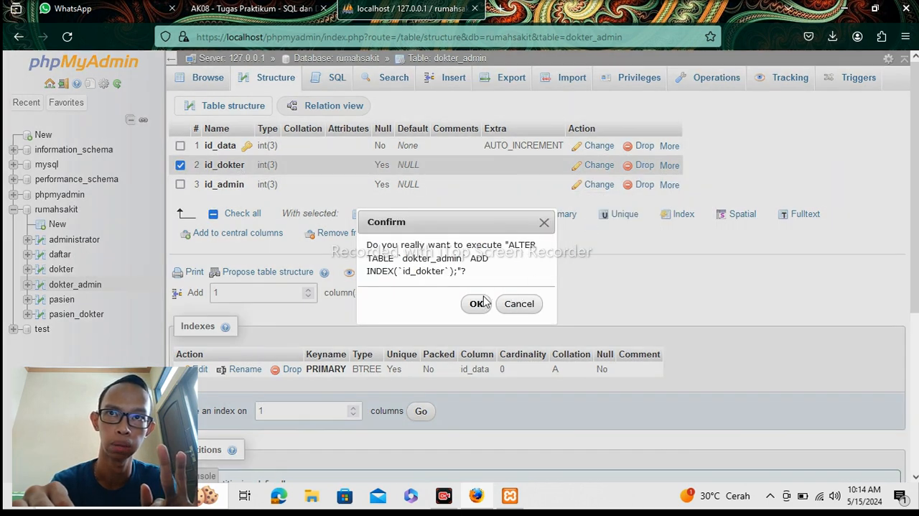
{"action": "left_click", "coordinate": [476, 304]}
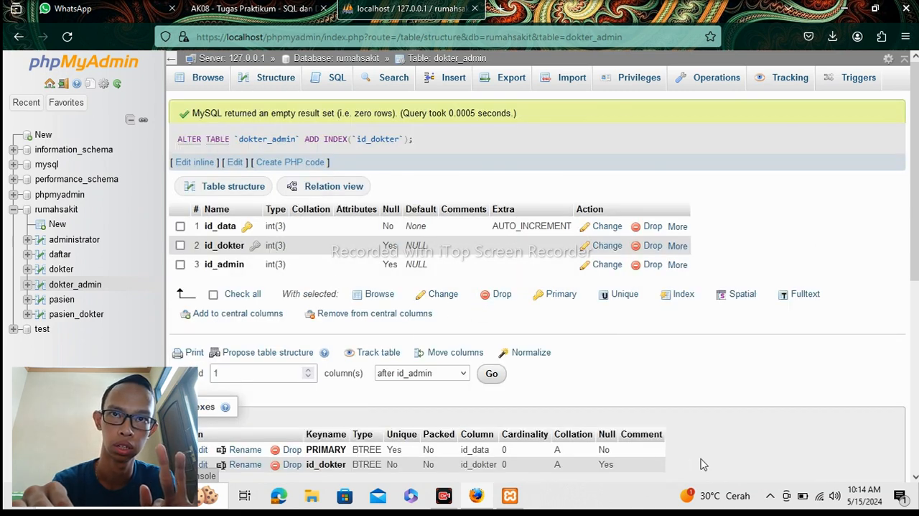
Add an index on the id_admin column of the dokter_admin table.
{"action": "left_click", "coordinate": [677, 264]}
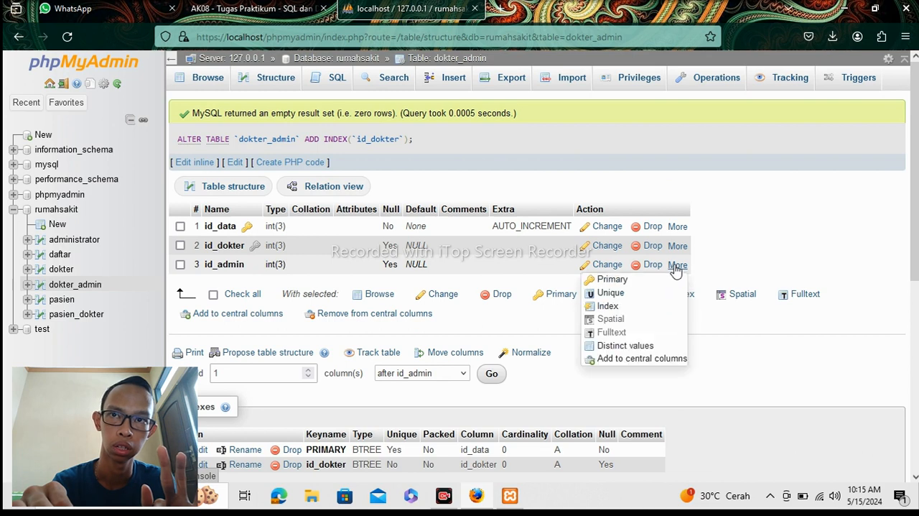
{"action": "left_click", "coordinate": [630, 309]}
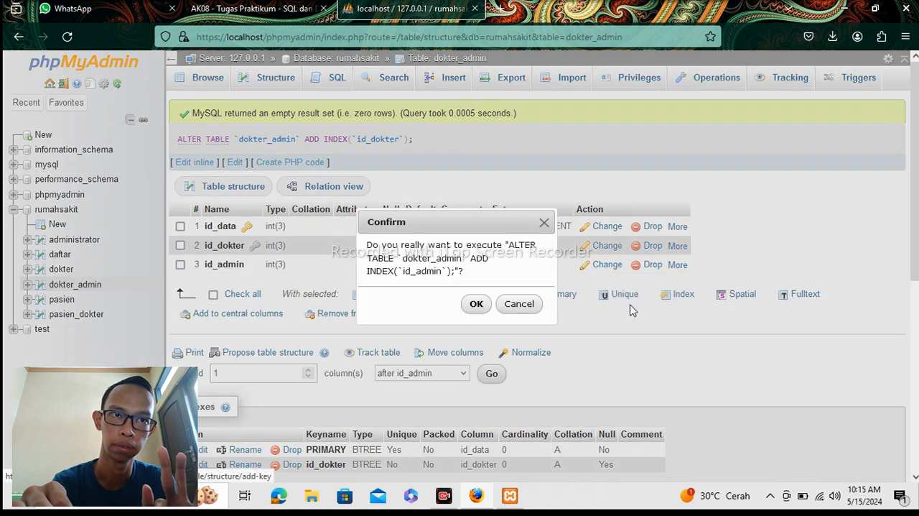
{"action": "left_click", "coordinate": [478, 304]}
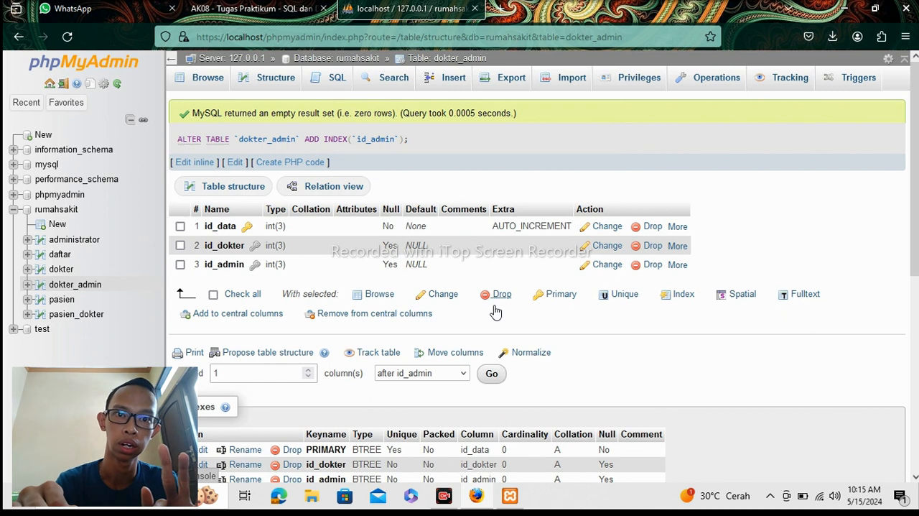
Open the pasien table's structure and add an index on its id_pasien column.
{"action": "left_click", "coordinate": [63, 300]}
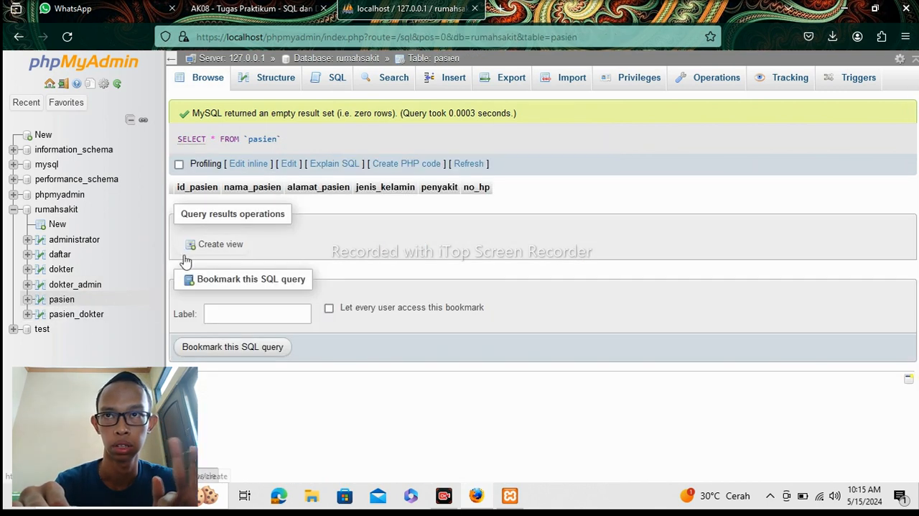
{"action": "left_click", "coordinate": [281, 87]}
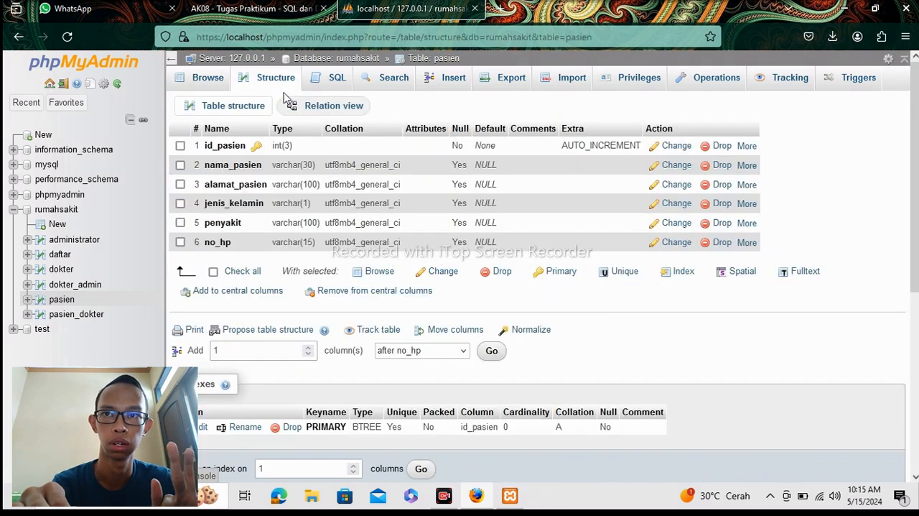
{"action": "left_click", "coordinate": [237, 150]}
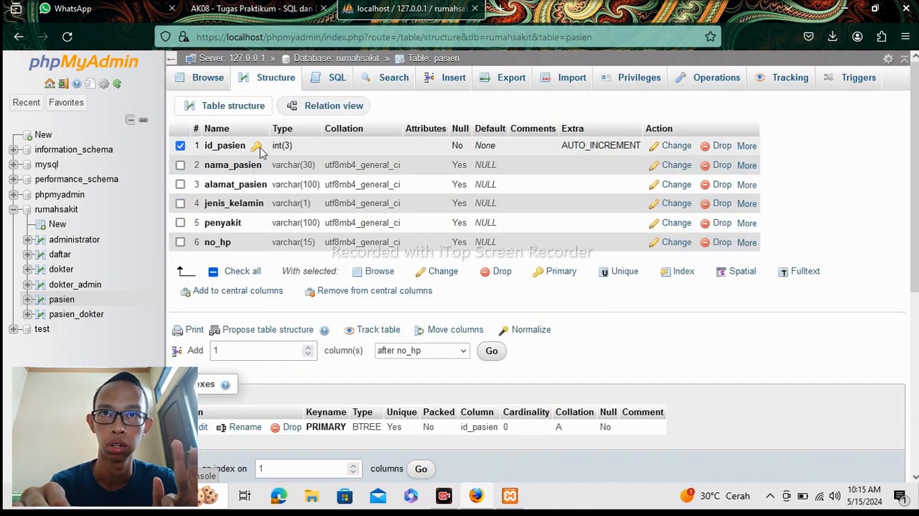
{"action": "left_click", "coordinate": [744, 146]}
{"action": "left_click", "coordinate": [677, 187]}
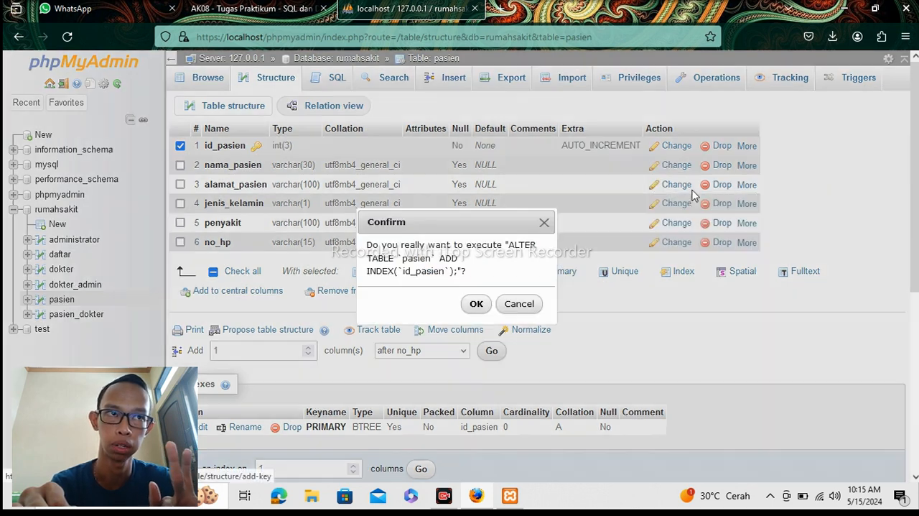
{"action": "left_click", "coordinate": [470, 307]}
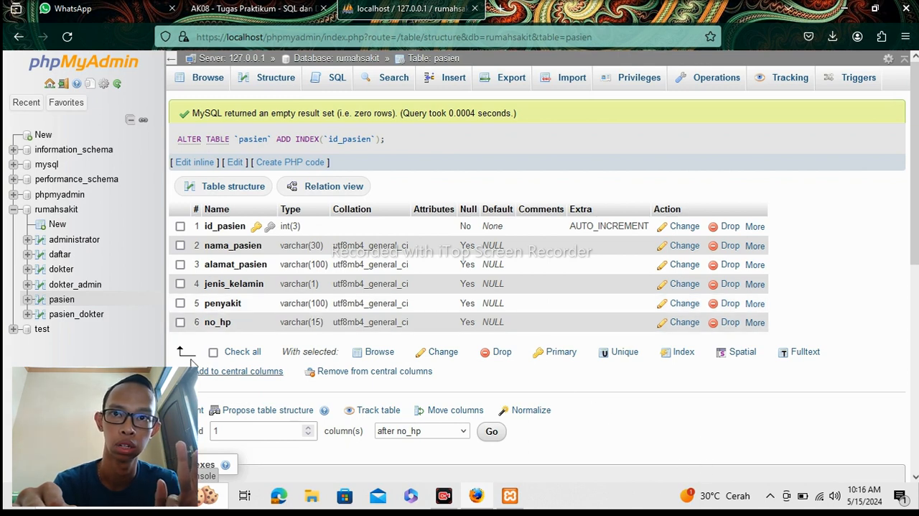
Open the pasien_dokter table's structure and add an index on its id_dokter column.
{"action": "left_click", "coordinate": [45, 318]}
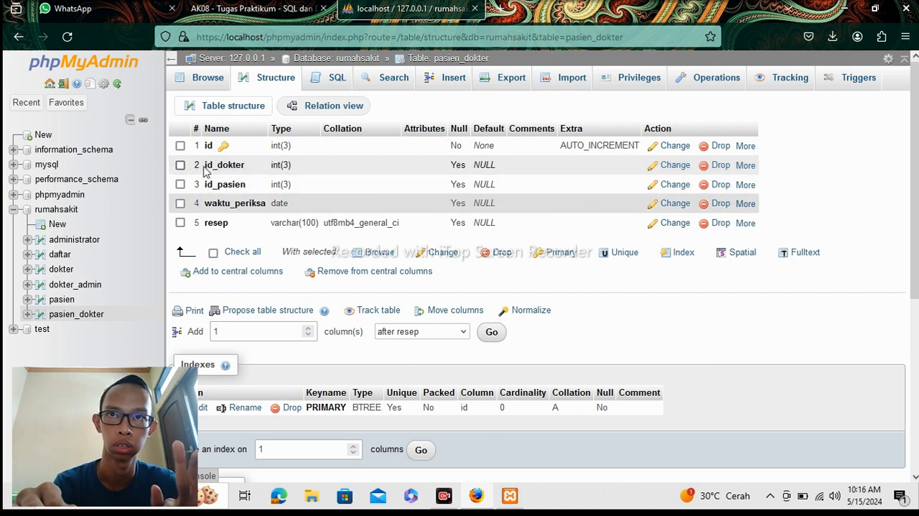
{"action": "left_click", "coordinate": [180, 165]}
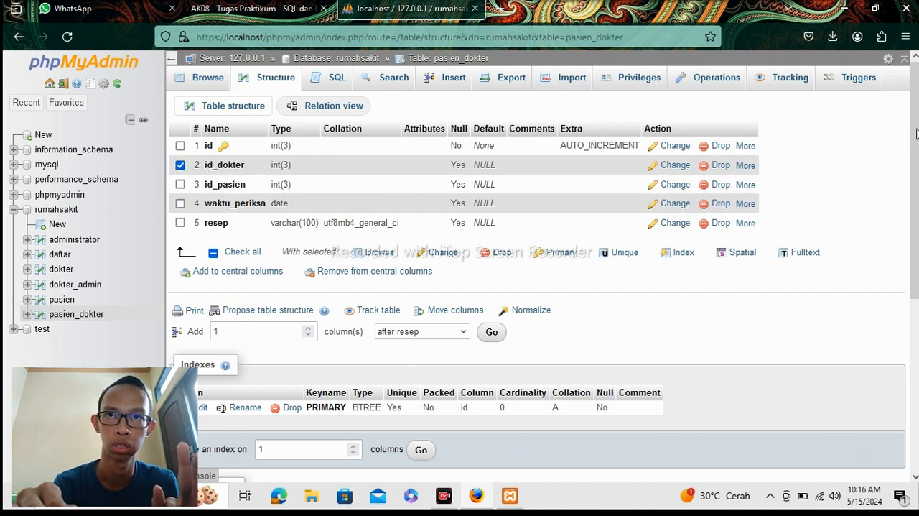
{"action": "left_click", "coordinate": [746, 166]}
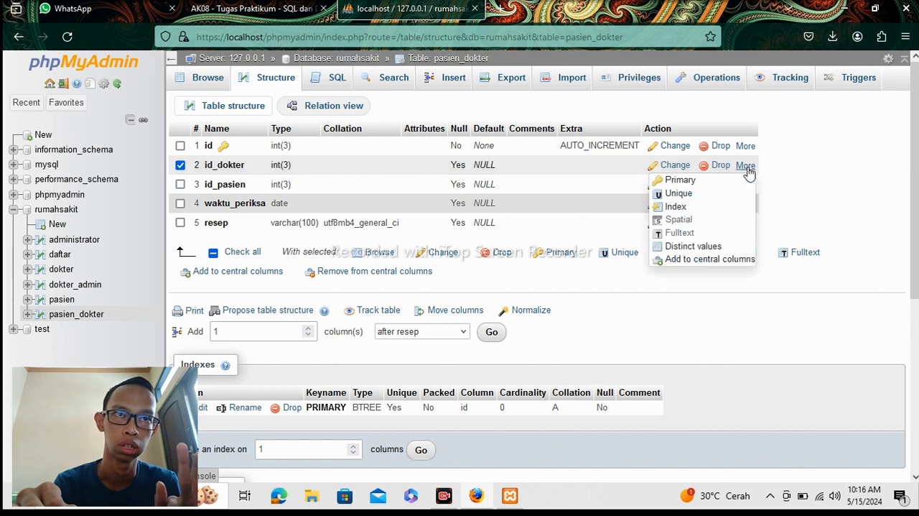
{"action": "left_click", "coordinate": [669, 207]}
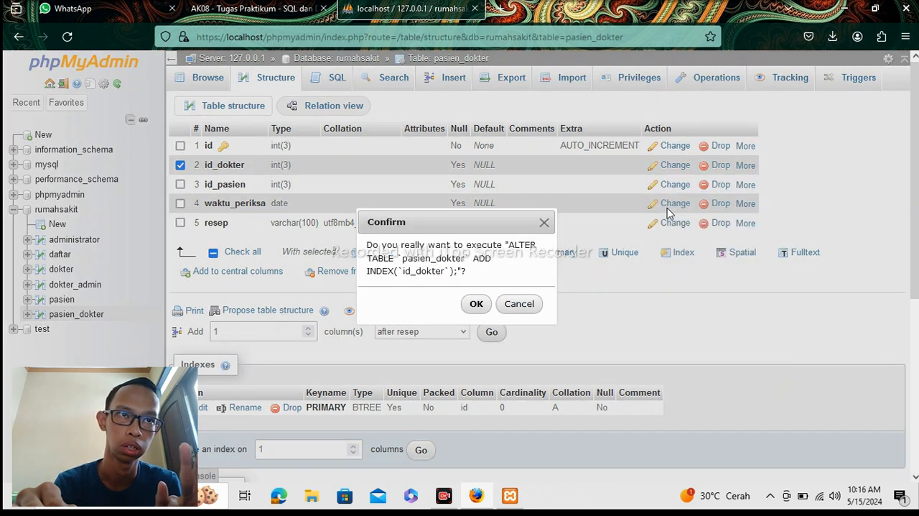
{"action": "left_click", "coordinate": [477, 304]}
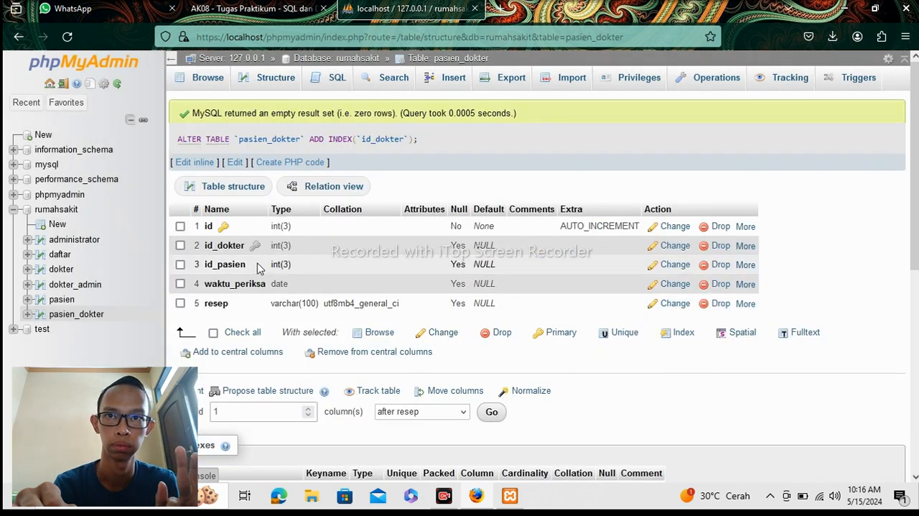
Add an index on the id_pasien column of the pasien_dokter table.
{"action": "left_click", "coordinate": [747, 265]}
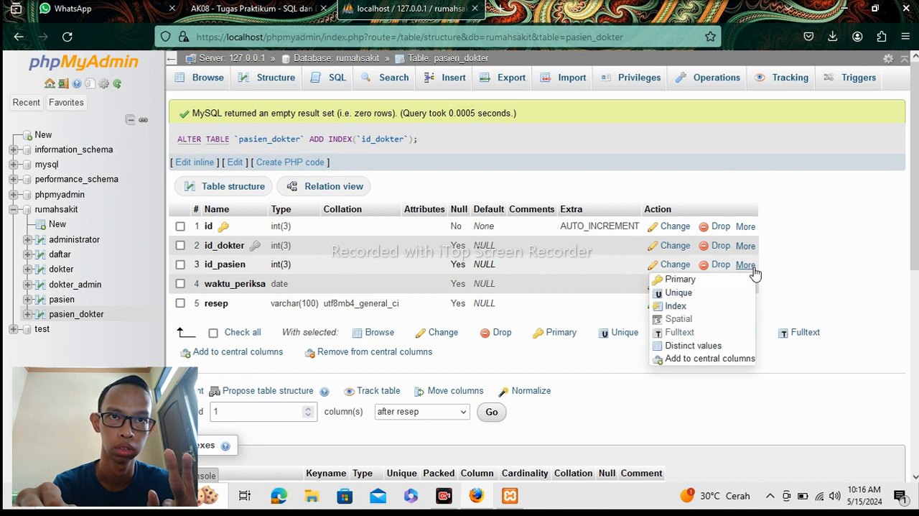
{"action": "left_click", "coordinate": [676, 306]}
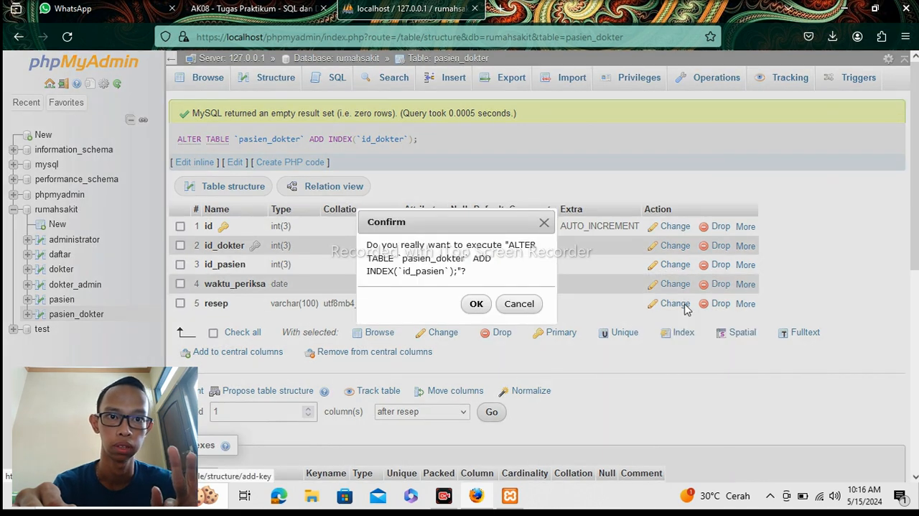
{"action": "left_click", "coordinate": [476, 304]}
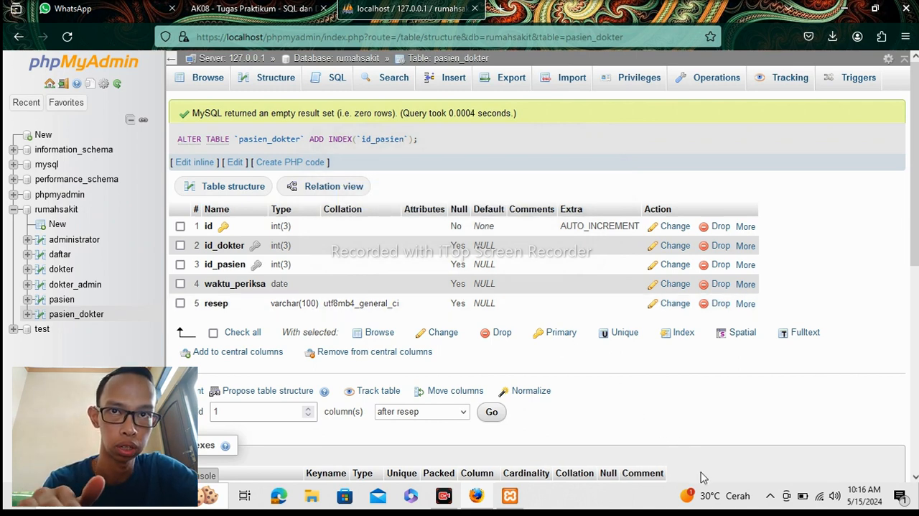
Open the daftar table's structure and add an index on its id_daftar column.
{"action": "left_click", "coordinate": [61, 257]}
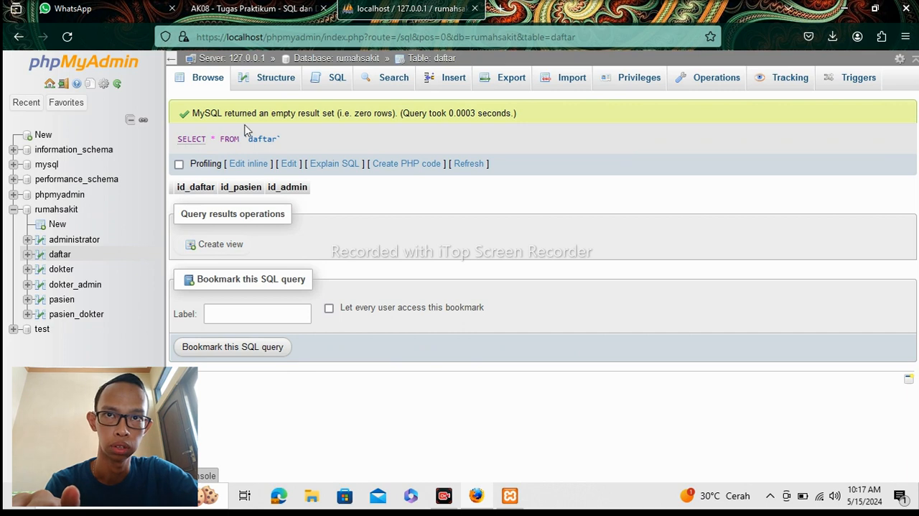
{"action": "left_click", "coordinate": [259, 82]}
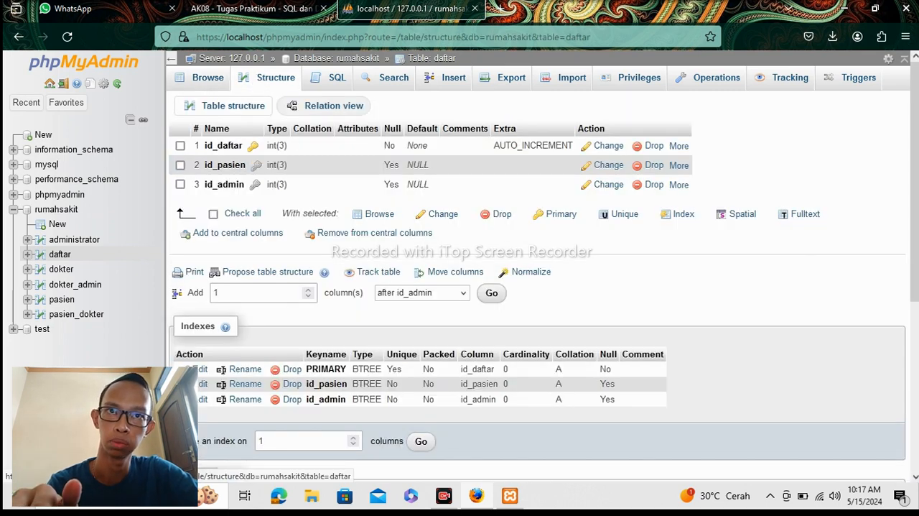
{"action": "left_click", "coordinate": [180, 145]}
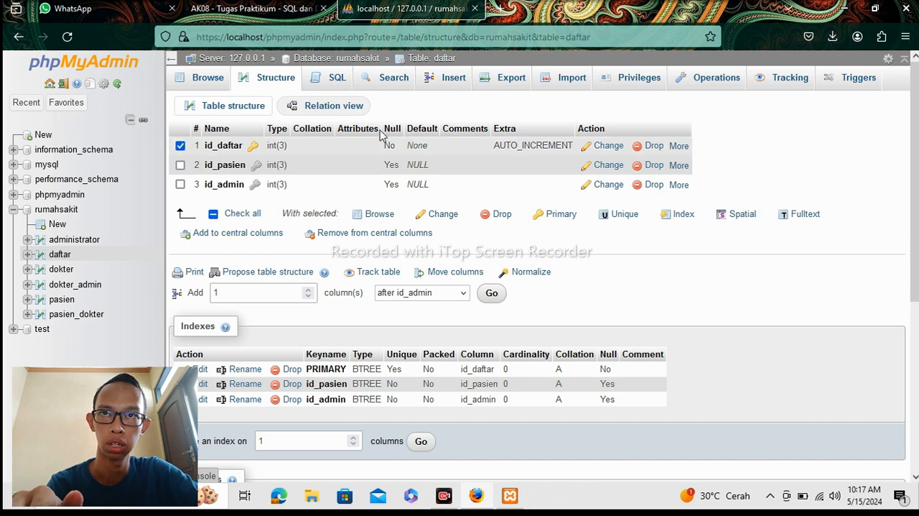
{"action": "mouse_move", "coordinate": [679, 146]}
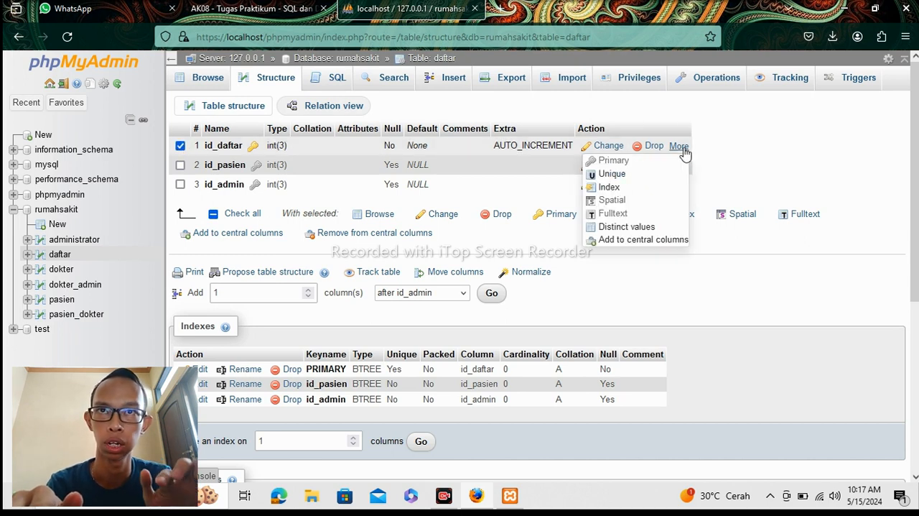
{"action": "left_click", "coordinate": [628, 188]}
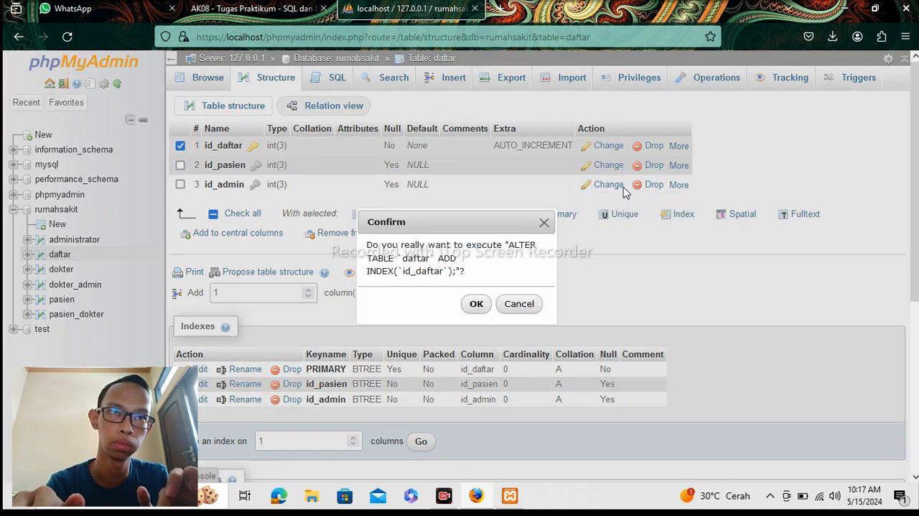
{"action": "left_click", "coordinate": [477, 304]}
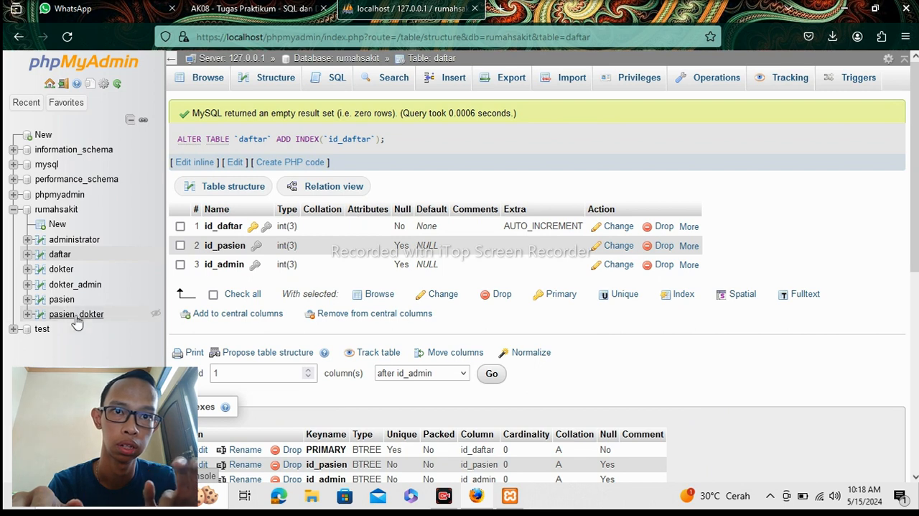
Open the dokter_admin table's structure and add an index on its id_data column.
{"action": "left_click", "coordinate": [96, 286]}
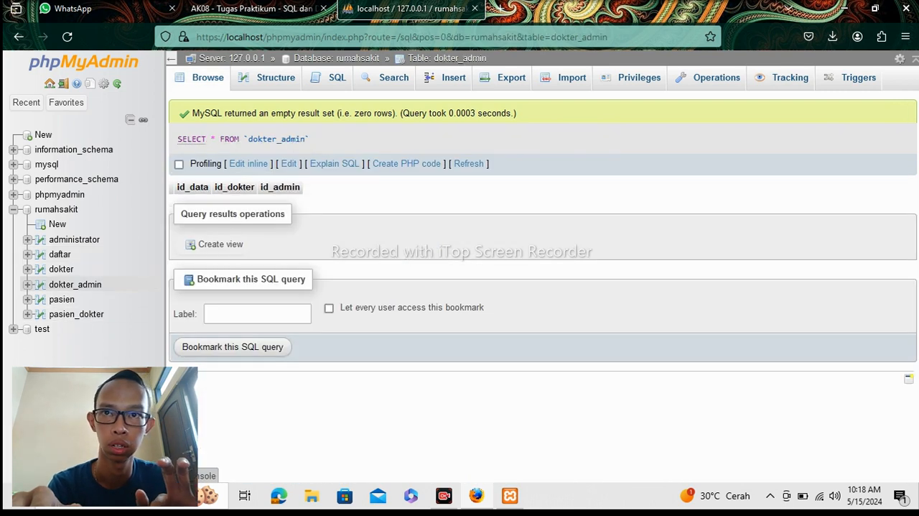
{"action": "left_click", "coordinate": [273, 85]}
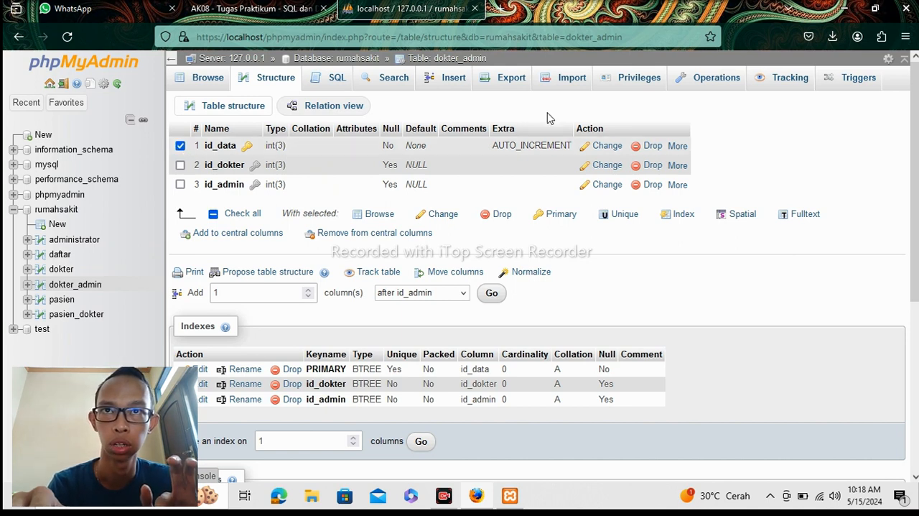
{"action": "mouse_move", "coordinate": [686, 155]}
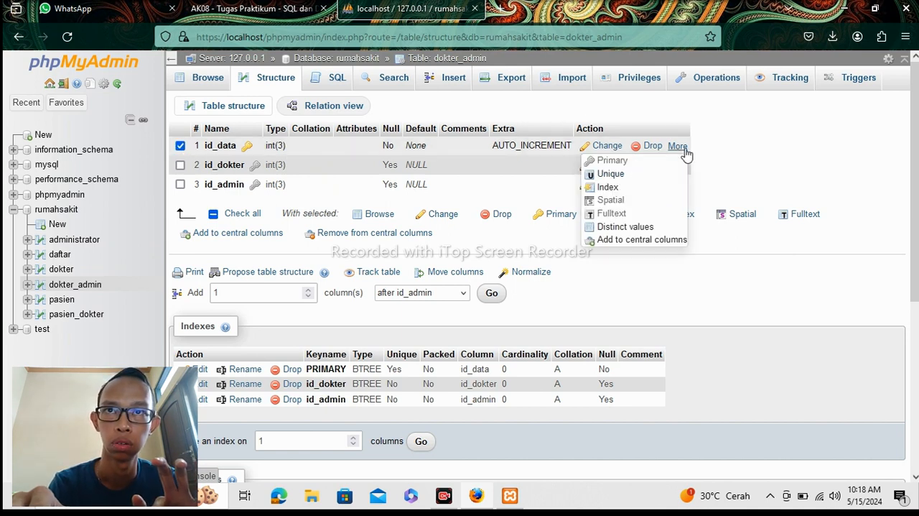
{"action": "left_click", "coordinate": [625, 188]}
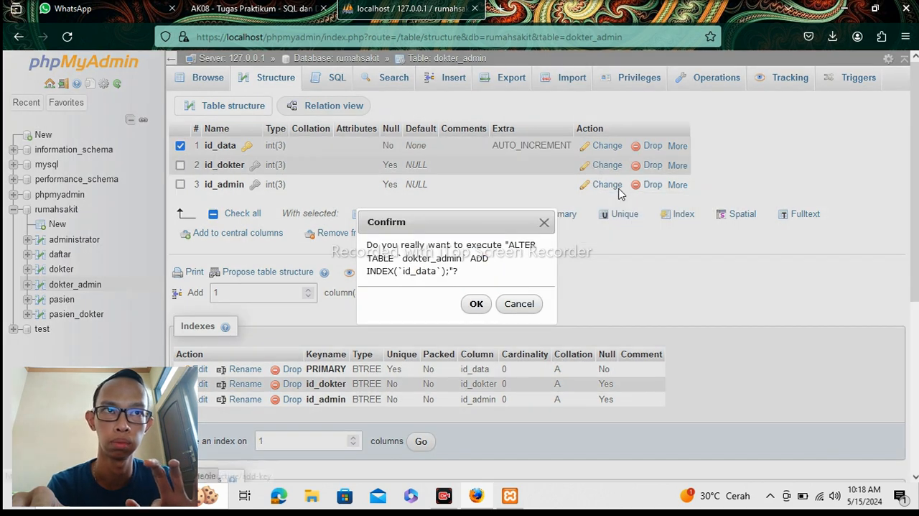
{"action": "left_click", "coordinate": [475, 303]}
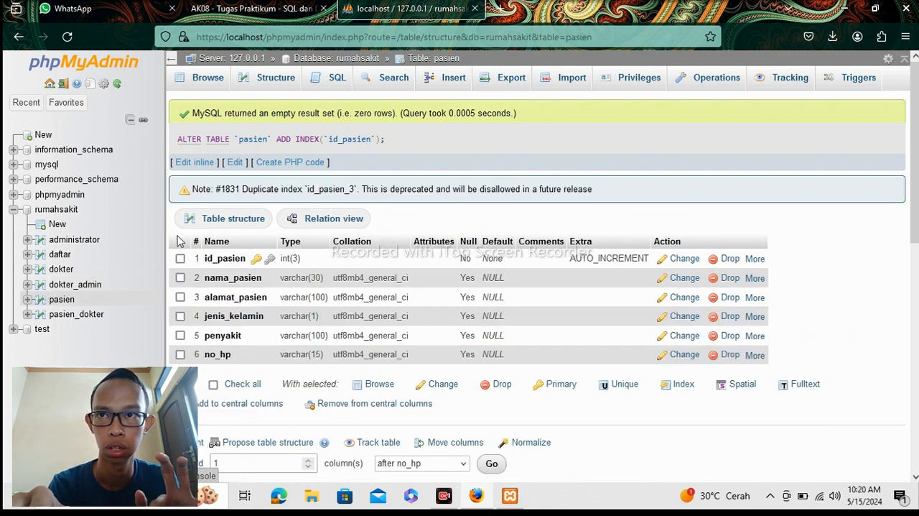
Open the Designer view of the rumahsakit database.
{"action": "left_click", "coordinate": [56, 211]}
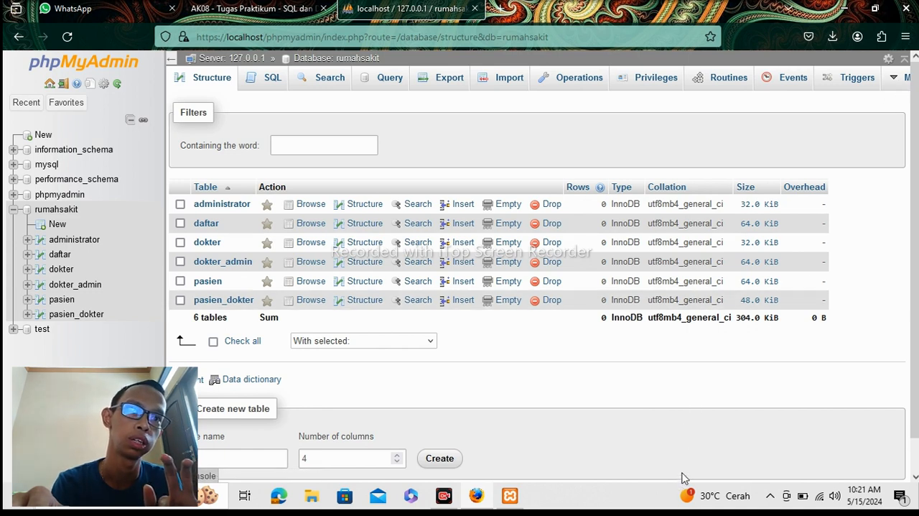
{"action": "left_click", "coordinate": [898, 77]}
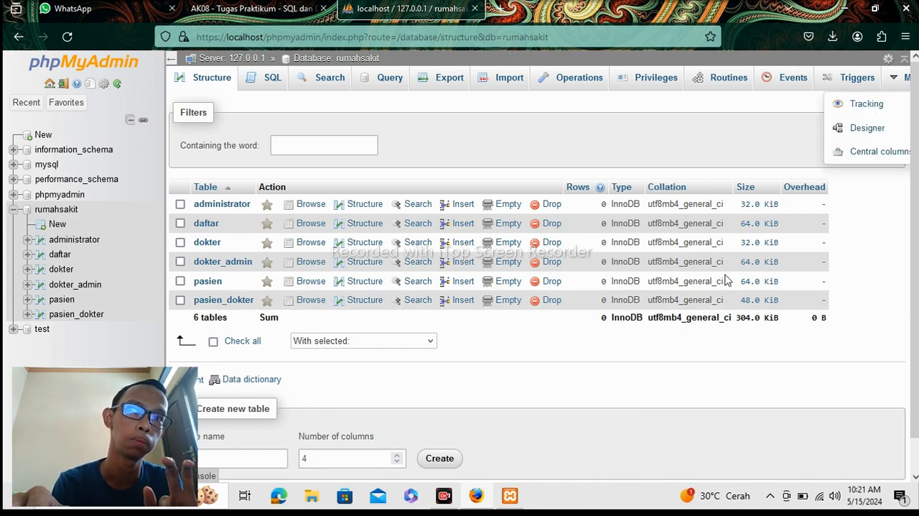
{"action": "left_click", "coordinate": [850, 133]}
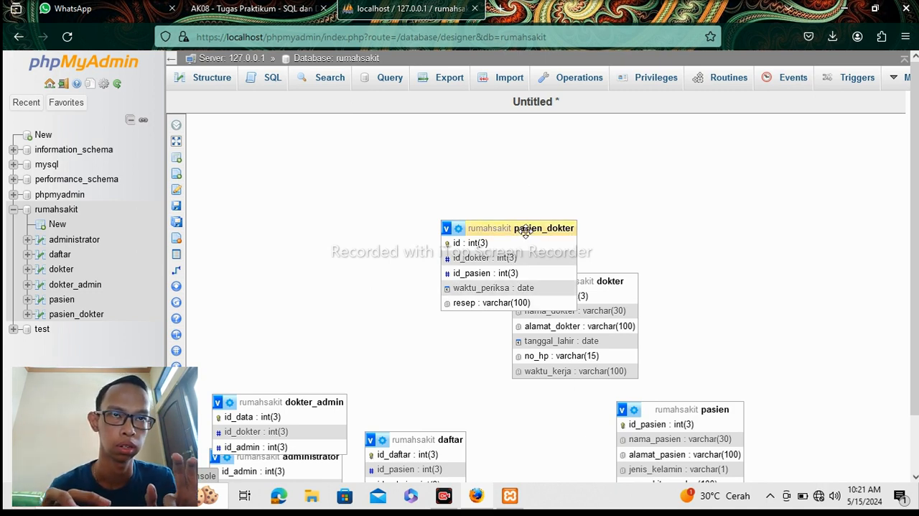
Following the ERD in the assignment PDF, move pasien_dokter clear of the dokter table and place dokter_admin above it in the diagram.
{"action": "left_click_drag", "start_coordinate": [525, 230], "coordinate": [373, 181]}
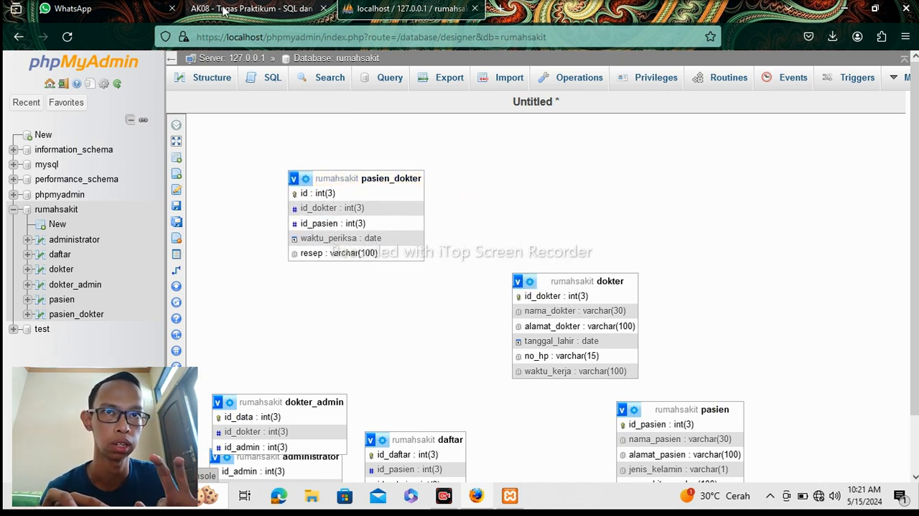
{"action": "left_click", "coordinate": [225, 10]}
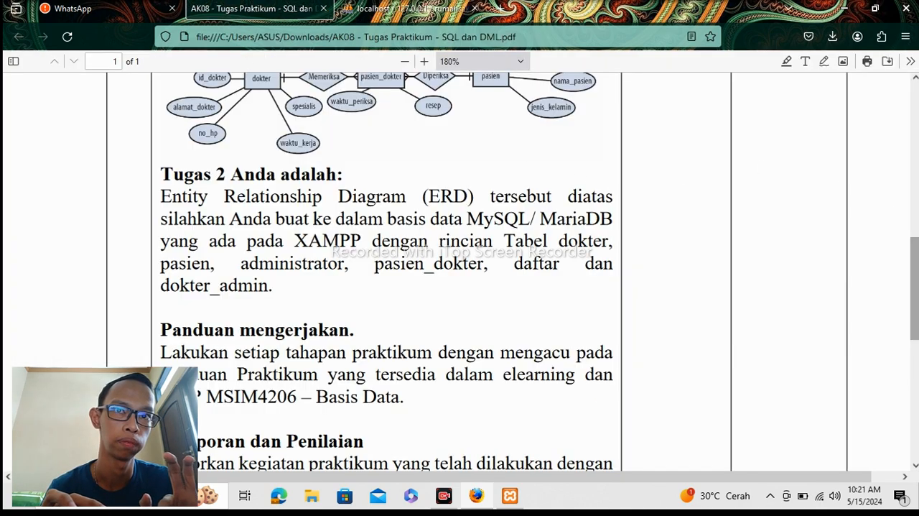
{"action": "scroll", "coordinate": [891, 213], "scroll_direction": "up", "scroll_amount": 3}
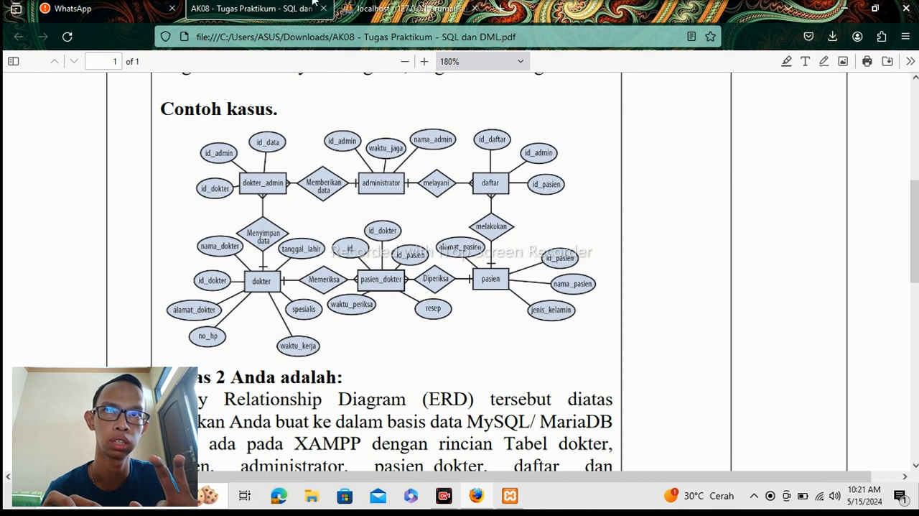
{"action": "left_click", "coordinate": [358, 13]}
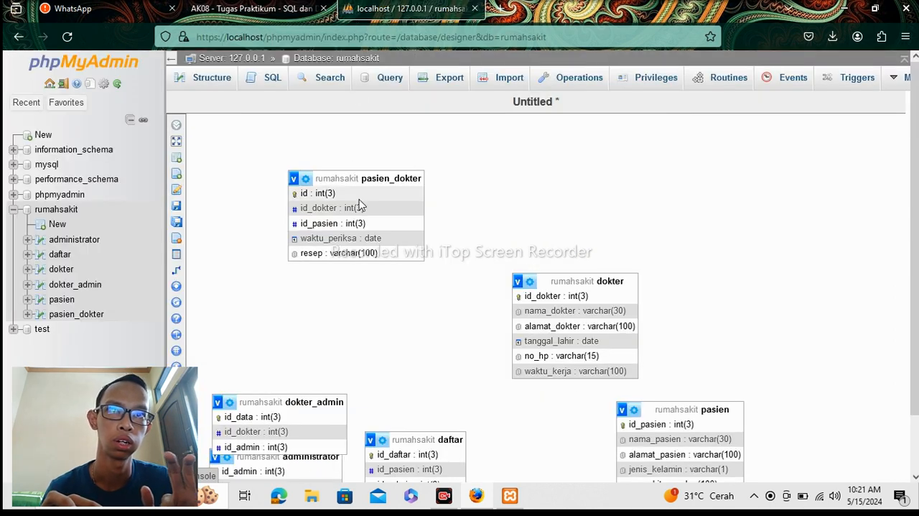
{"action": "left_click_drag", "start_coordinate": [357, 176], "coordinate": [371, 300]}
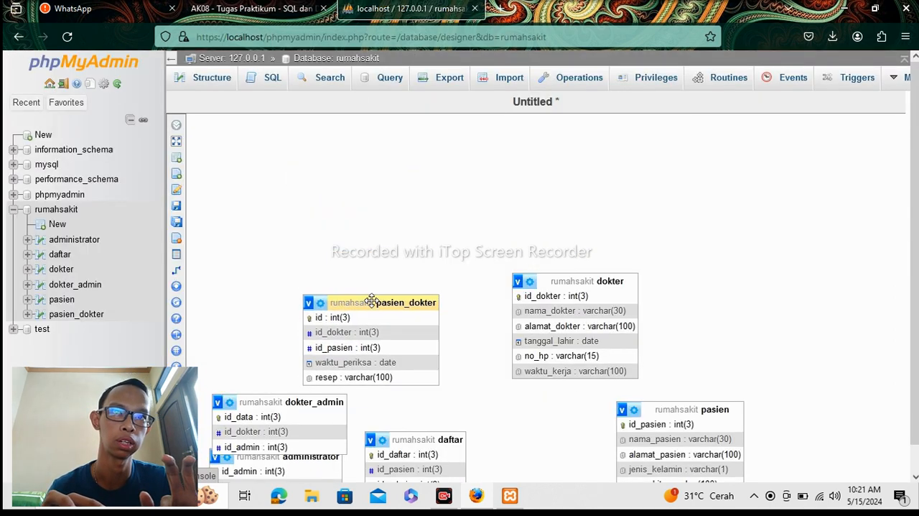
{"action": "left_click_drag", "start_coordinate": [293, 400], "coordinate": [308, 203]}
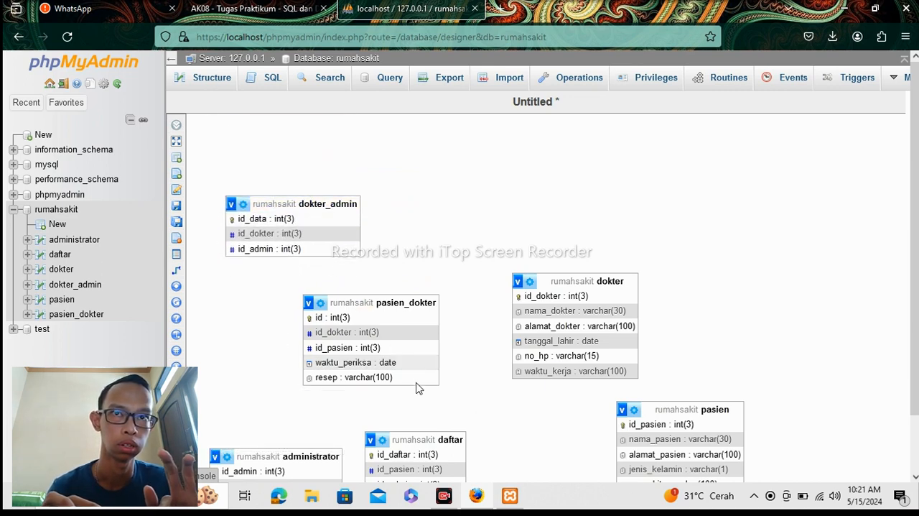
Place the administrator table to the right of dokter_admin and the daftar table to the right of administrator, forming the diagram's upper row.
{"action": "left_click_drag", "start_coordinate": [318, 455], "coordinate": [564, 199]}
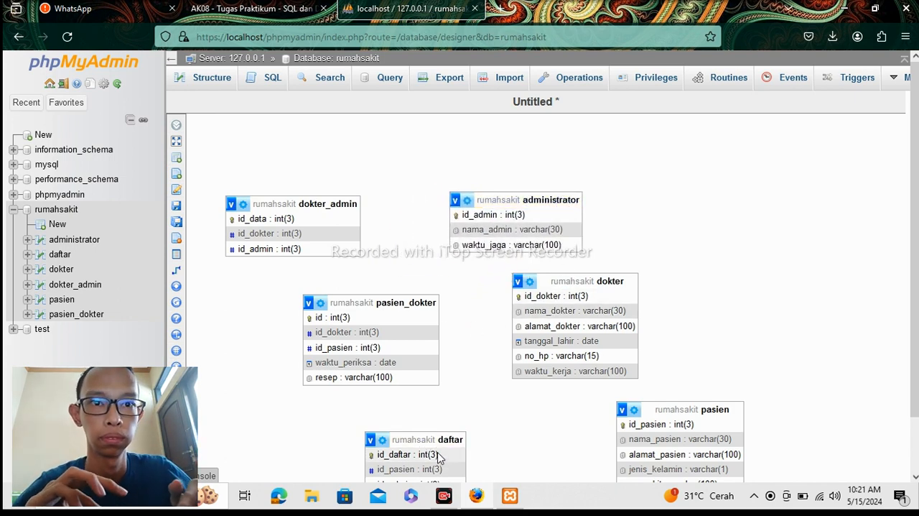
{"action": "left_click_drag", "start_coordinate": [433, 438], "coordinate": [452, 431]}
{"action": "left_click_drag", "start_coordinate": [548, 398], "coordinate": [630, 338]}
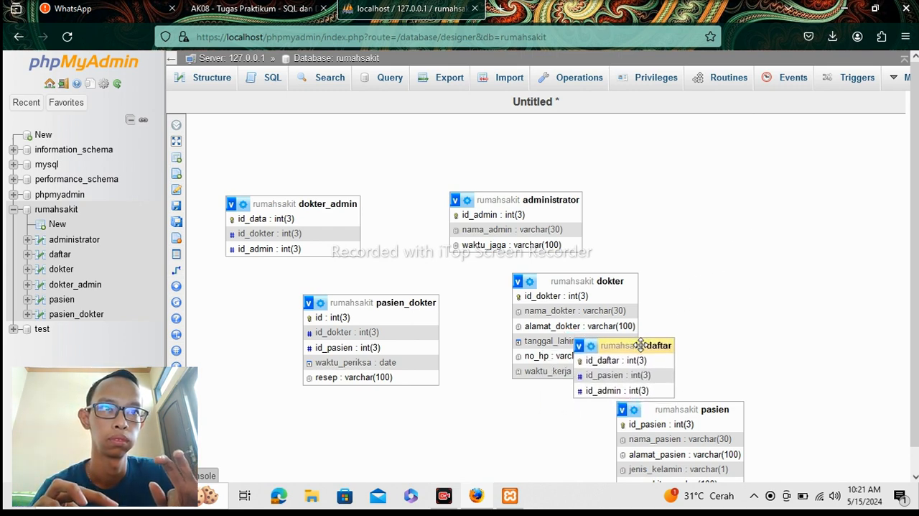
{"action": "left_click_drag", "start_coordinate": [651, 346], "coordinate": [734, 196]}
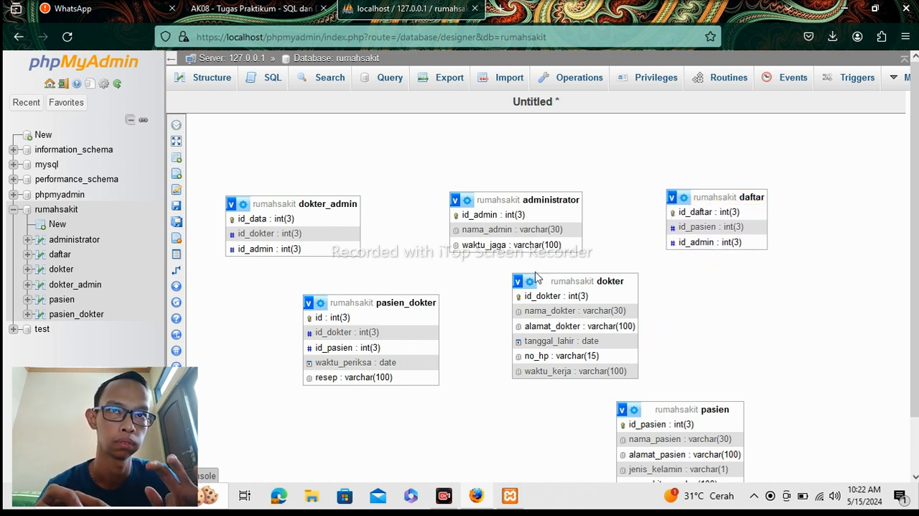
Following the ERD in the assignment PDF, arrange dokter, pasien_dokter and pasien from left to right in a row beneath the other three tables.
{"action": "left_click", "coordinate": [237, 13]}
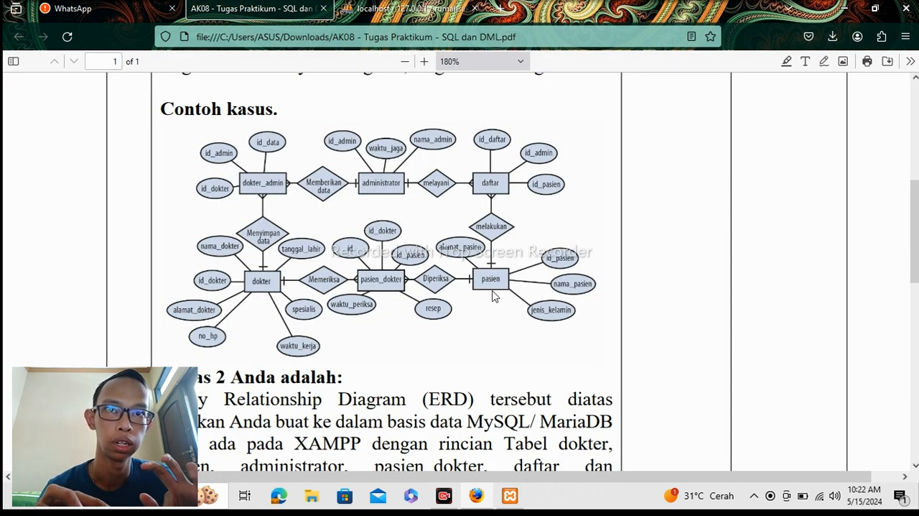
{"action": "left_click", "coordinate": [428, 15]}
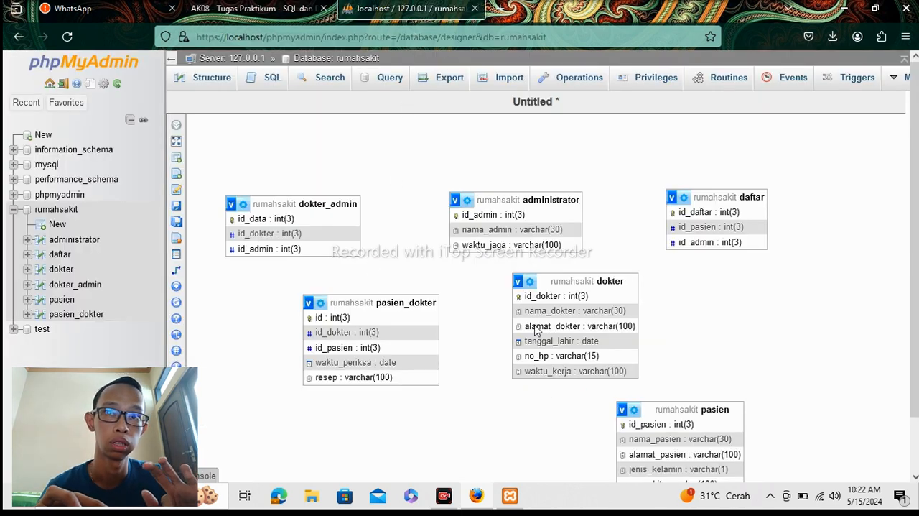
{"action": "left_click_drag", "start_coordinate": [566, 280], "coordinate": [279, 343]}
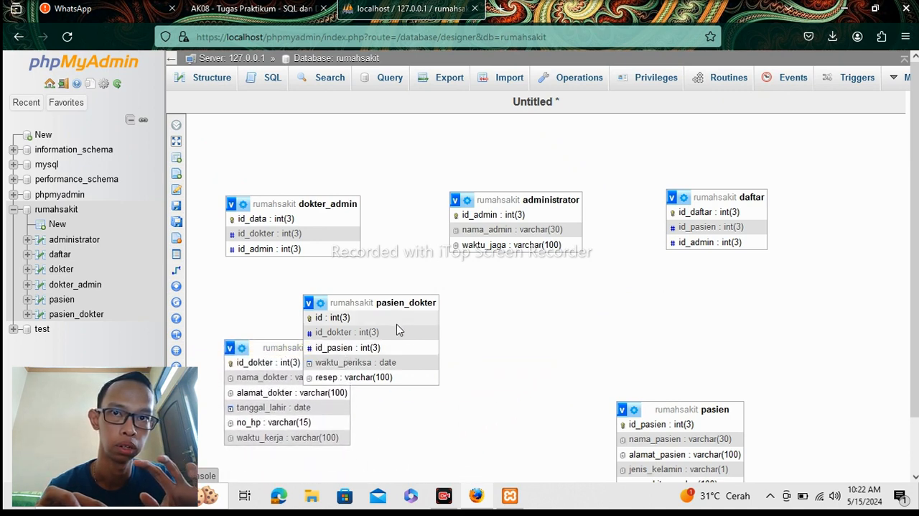
{"action": "left_click_drag", "start_coordinate": [395, 302], "coordinate": [560, 348]}
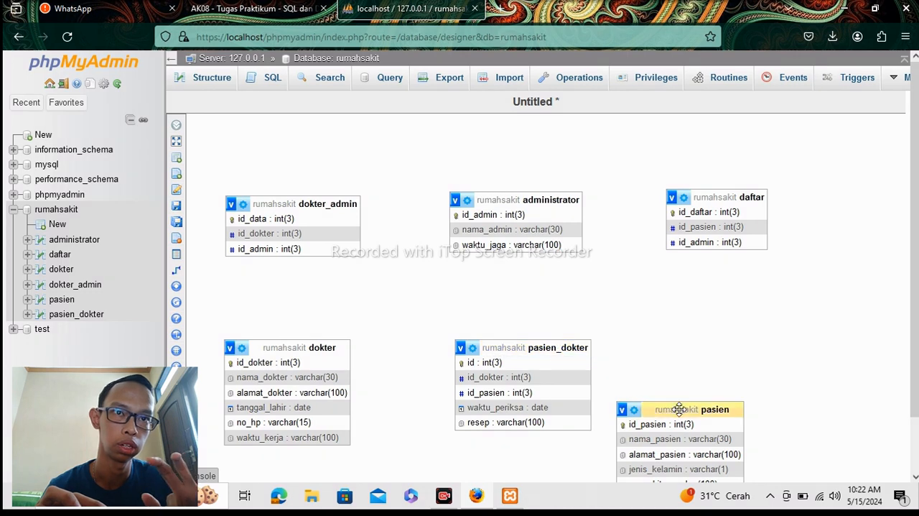
{"action": "left_click_drag", "start_coordinate": [679, 409], "coordinate": [752, 350]}
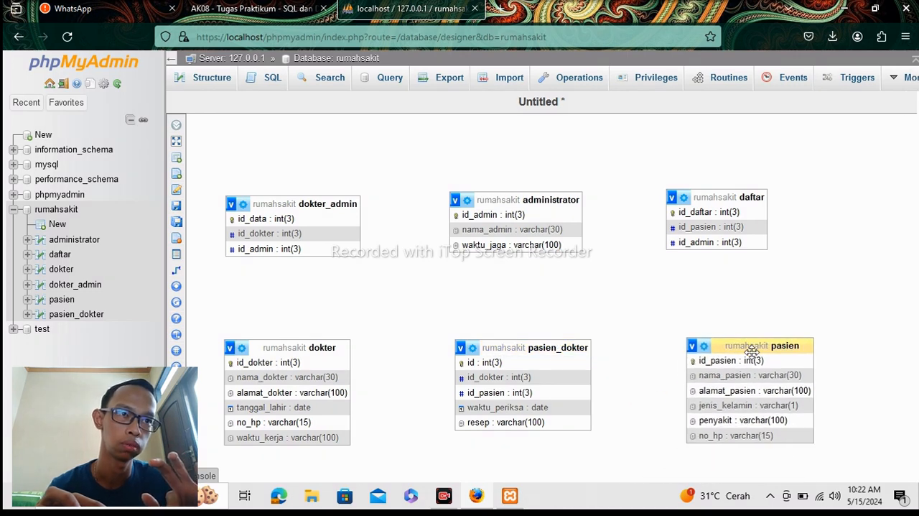
{"action": "left_click", "coordinate": [264, 8]}
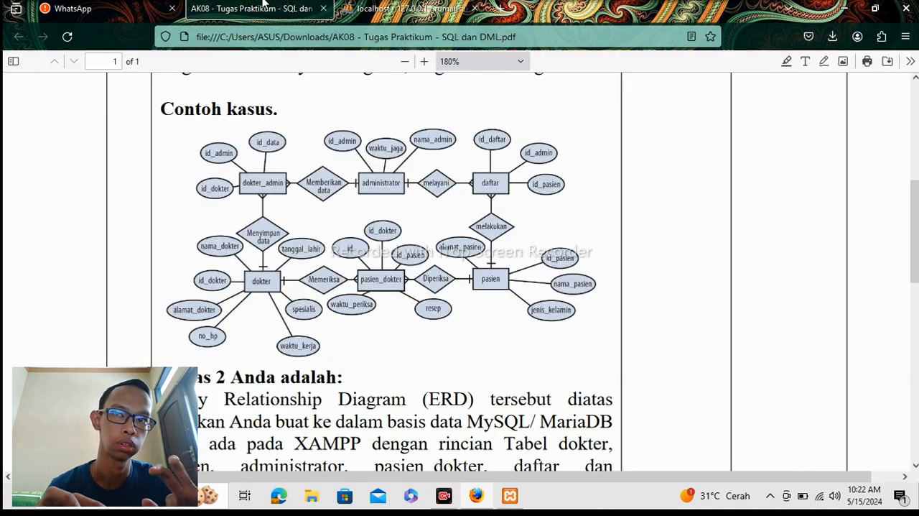
{"action": "left_click", "coordinate": [408, 9]}
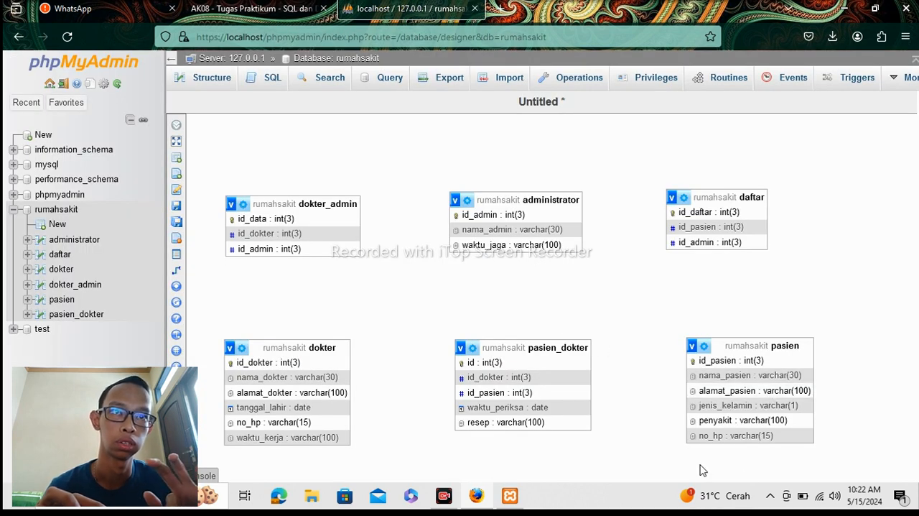
Save the diagram page under the name rumahsakit.
{"action": "mouse_move", "coordinate": [176, 270]}
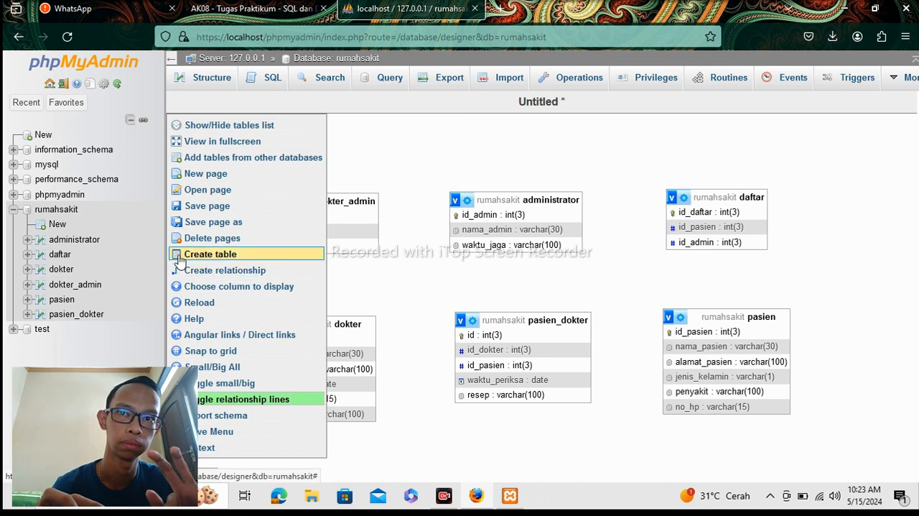
{"action": "left_click", "coordinate": [192, 206]}
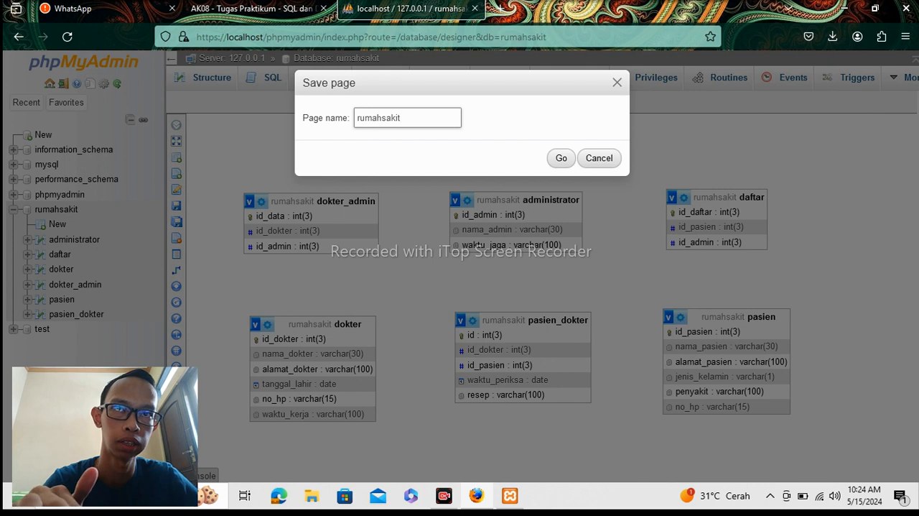
{"action": "left_click", "coordinate": [561, 158]}
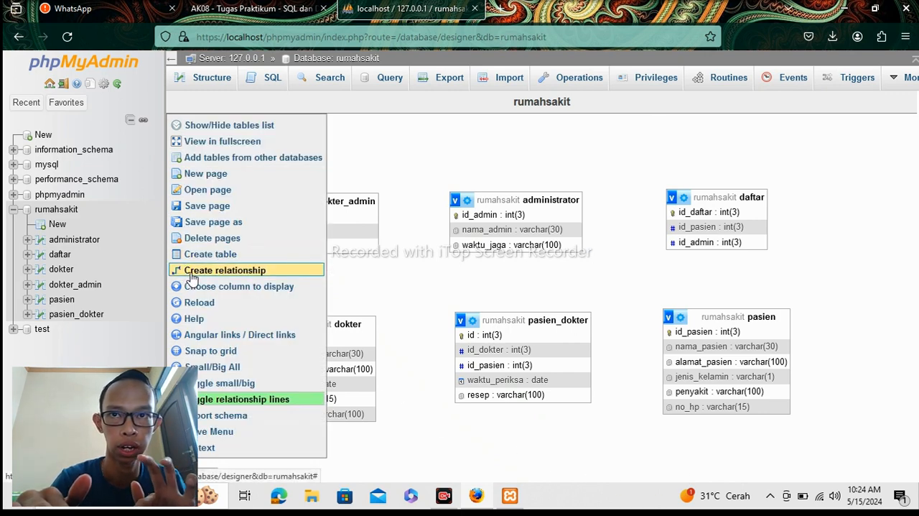
Create a relationship with dokter_admin's id_dokter as referenced key and dokter's id_dokter as foreign key, using CASCADE on delete and on update.
{"action": "left_click", "coordinate": [191, 274]}
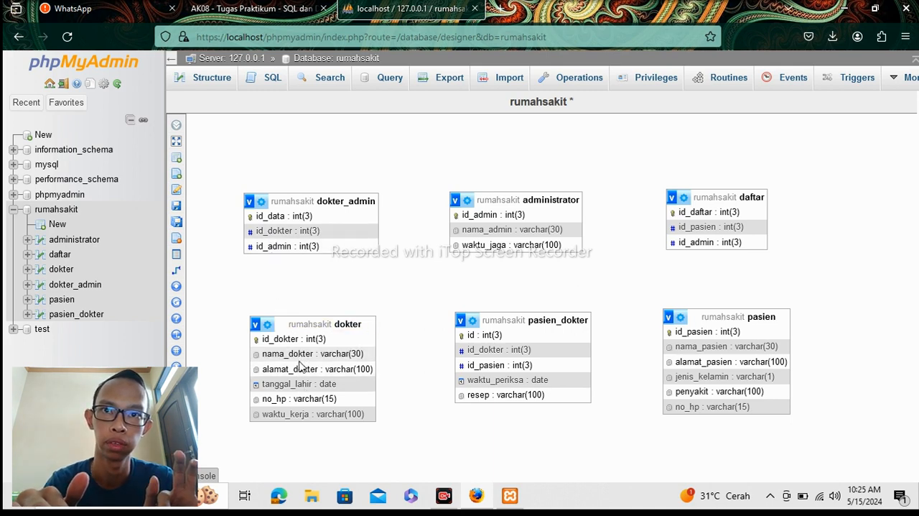
{"action": "mouse_move", "coordinate": [185, 288]}
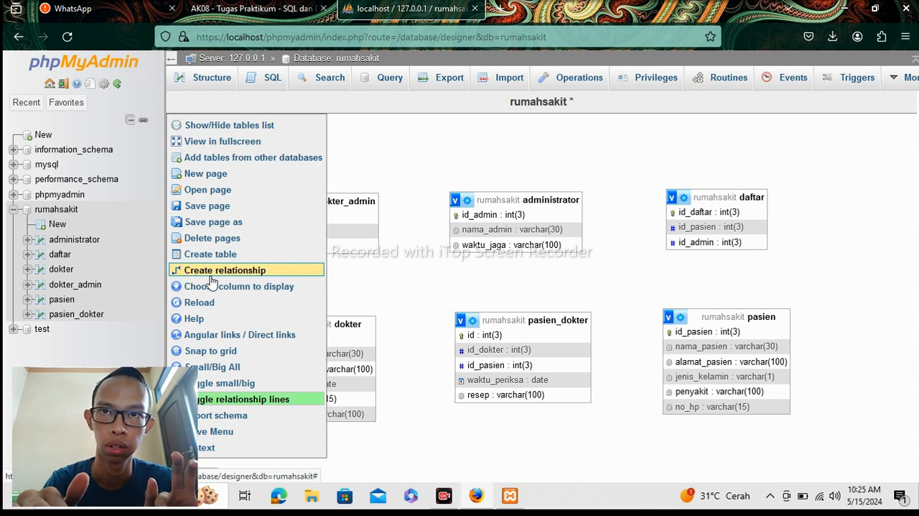
{"action": "left_click", "coordinate": [212, 278]}
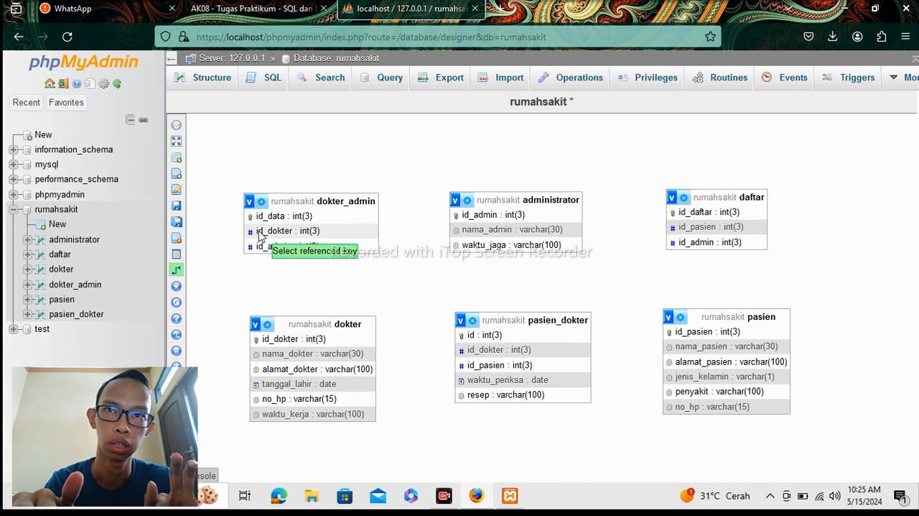
{"action": "left_click", "coordinate": [260, 232]}
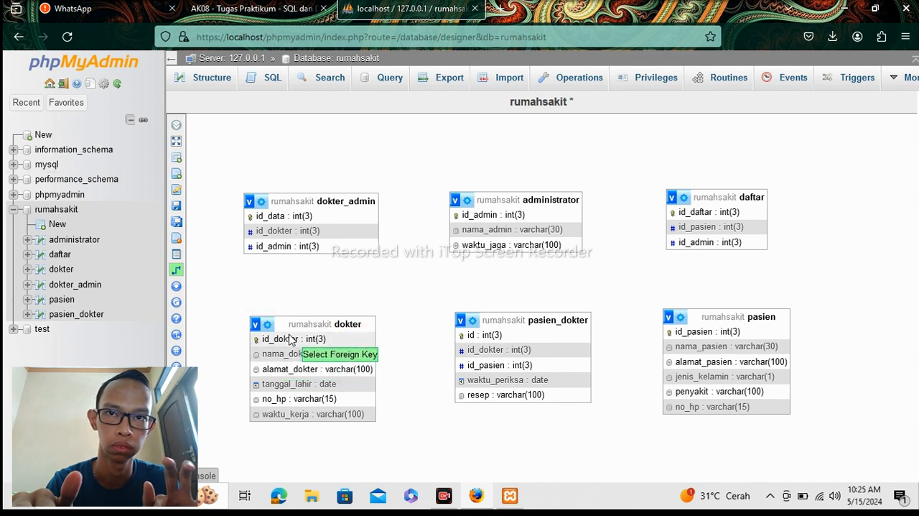
{"action": "left_click", "coordinate": [291, 340]}
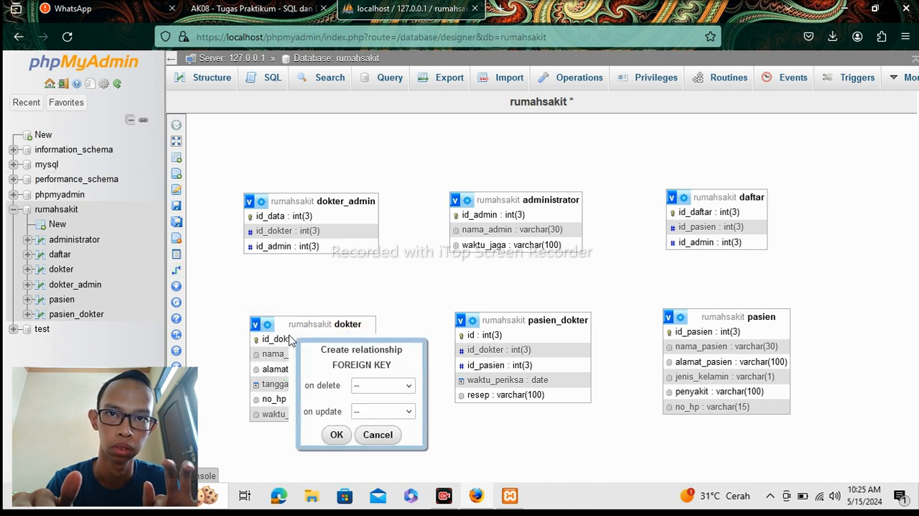
{"action": "left_click", "coordinate": [406, 388]}
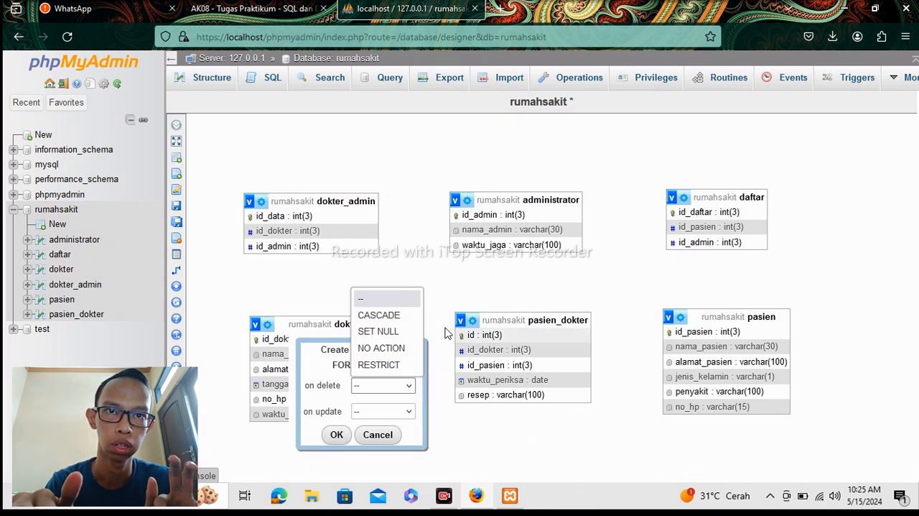
{"action": "left_click", "coordinate": [379, 316]}
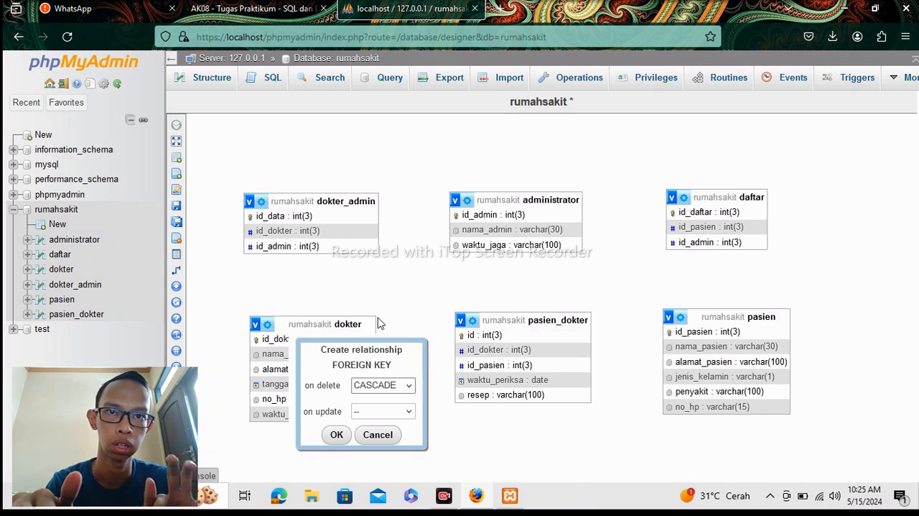
{"action": "left_click", "coordinate": [406, 411]}
{"action": "left_click", "coordinate": [387, 342]}
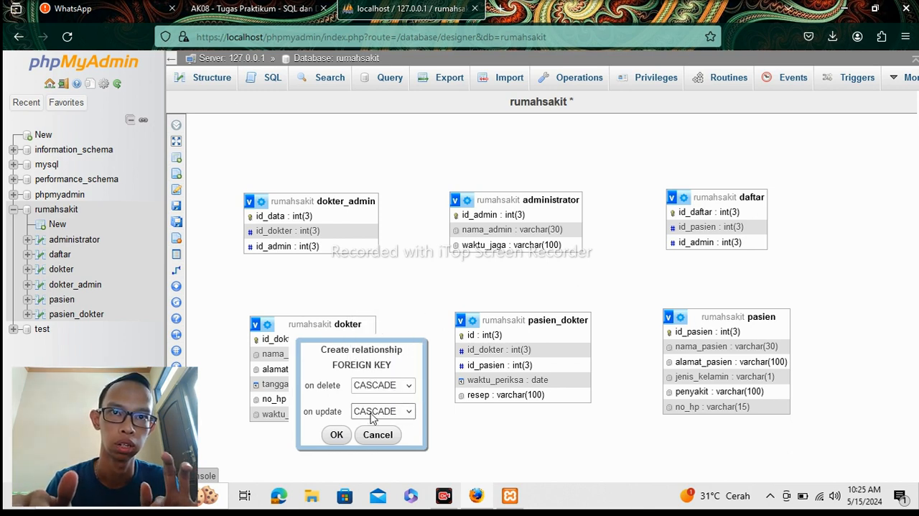
{"action": "left_click", "coordinate": [334, 434]}
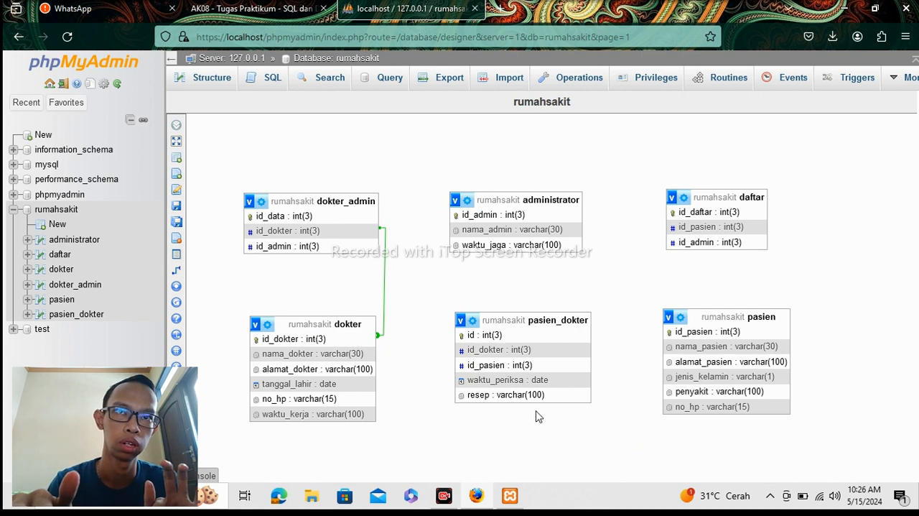
Create a relationship with dokter's id_dokter as referenced key and pasien_dokter's id_dokter as foreign key, using CASCADE on delete and on update.
{"action": "mouse_move", "coordinate": [172, 287]}
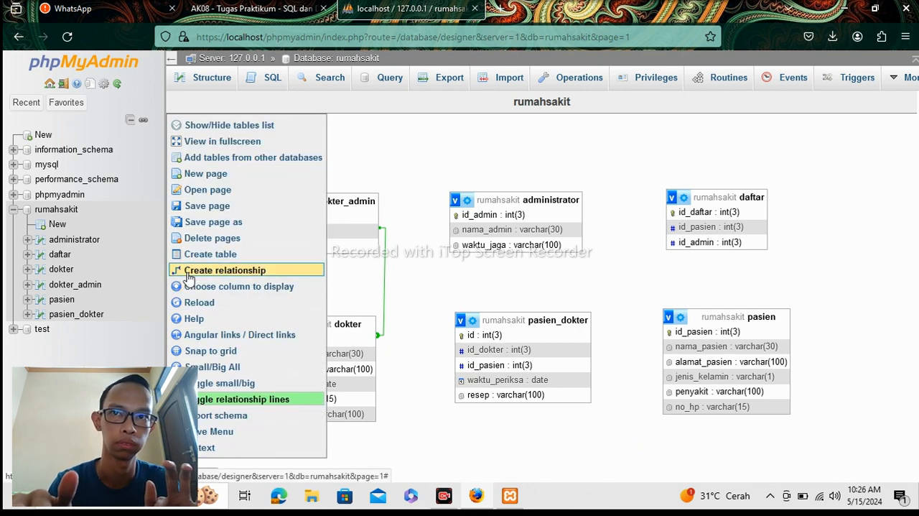
{"action": "left_click", "coordinate": [187, 273]}
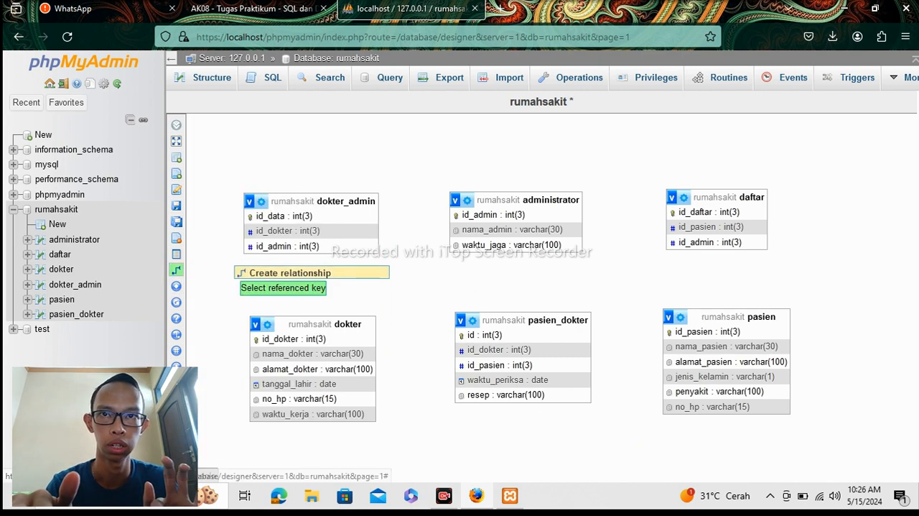
{"action": "mouse_move", "coordinate": [184, 273]}
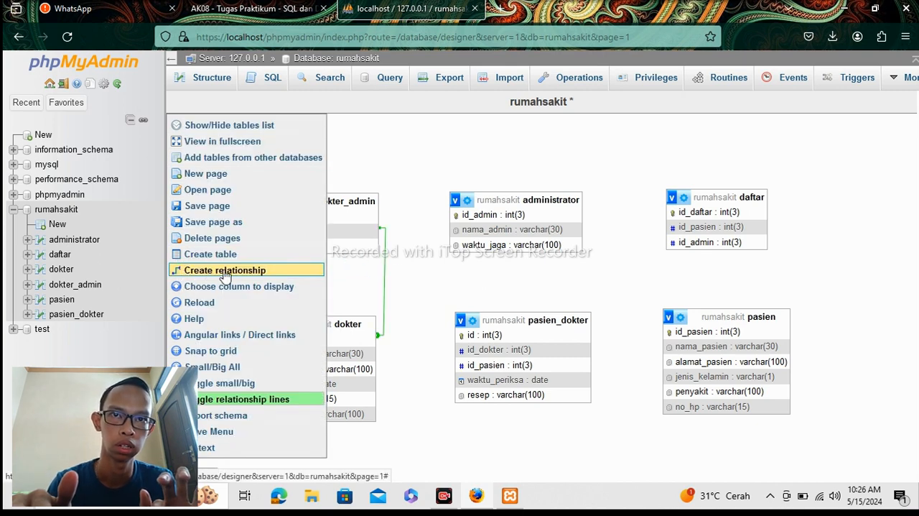
{"action": "left_click", "coordinate": [208, 273]}
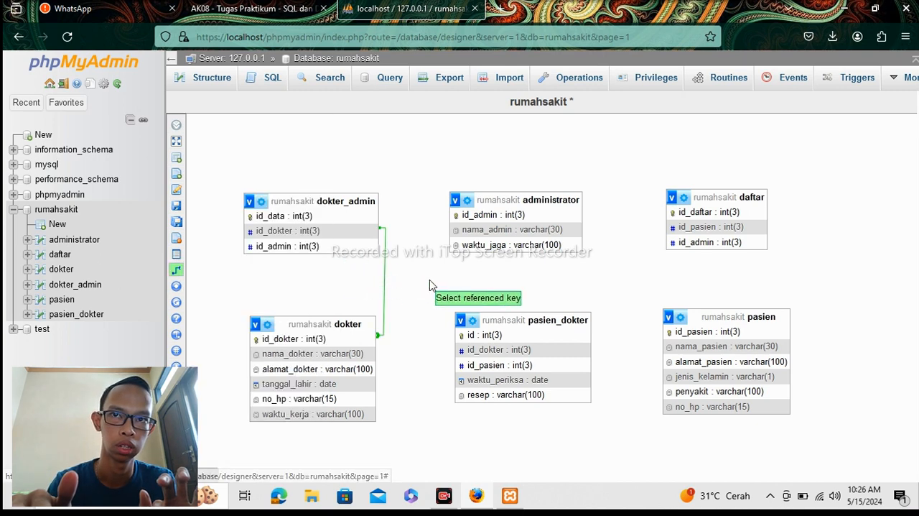
{"action": "left_click", "coordinate": [323, 338]}
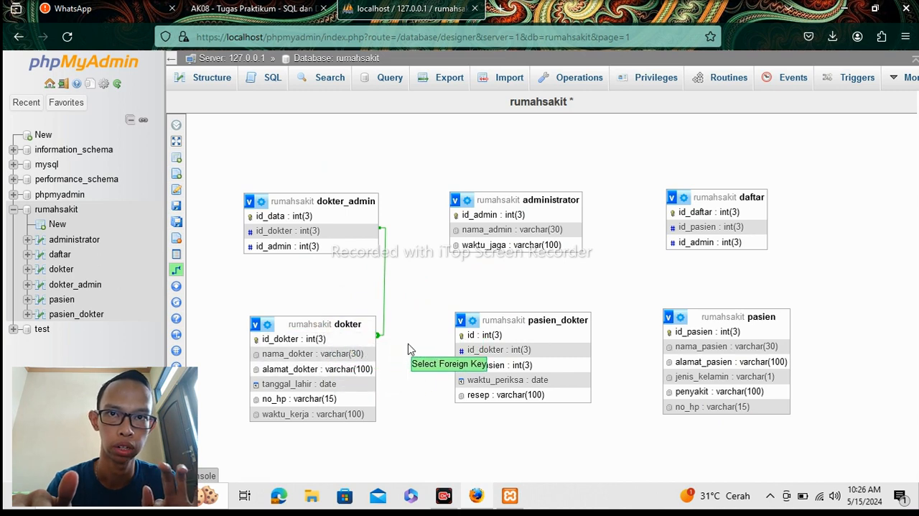
{"action": "left_click", "coordinate": [479, 351]}
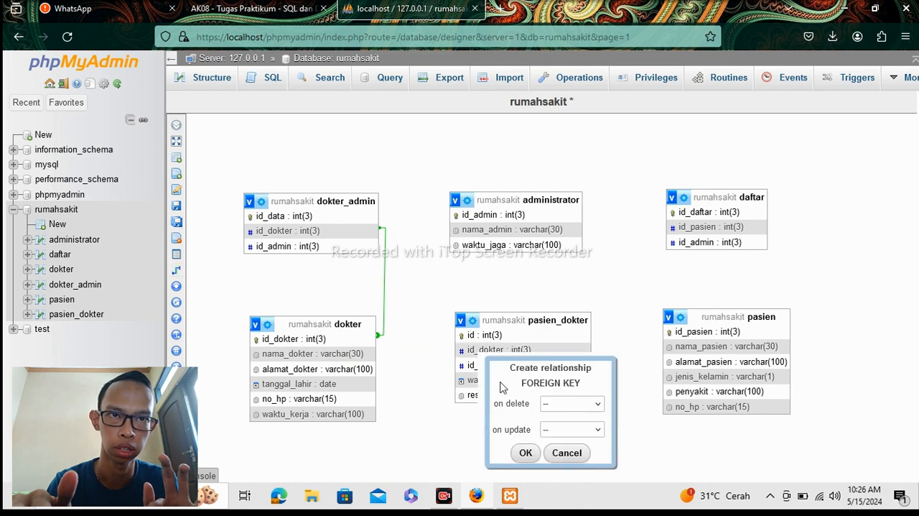
{"action": "left_click", "coordinate": [550, 404]}
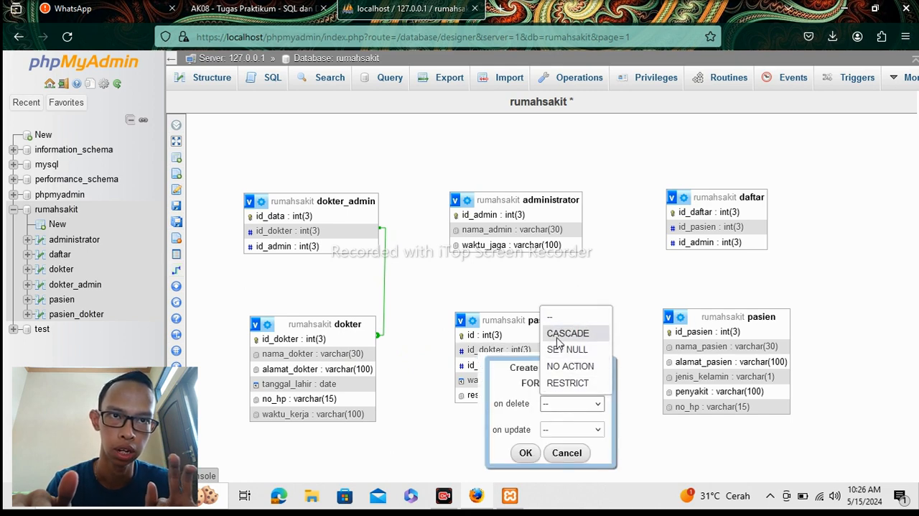
{"action": "left_click", "coordinate": [557, 333]}
{"action": "left_click", "coordinate": [571, 428]}
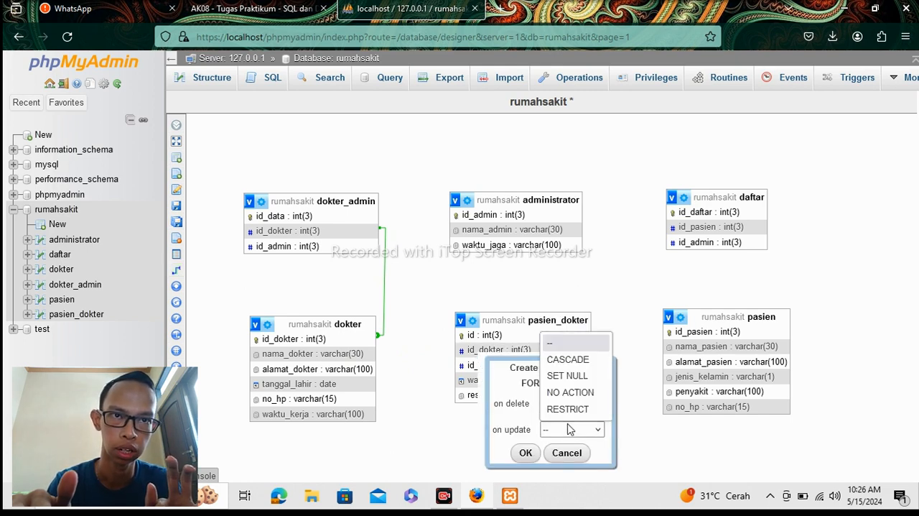
{"action": "left_click", "coordinate": [565, 360]}
{"action": "left_click", "coordinate": [525, 454]}
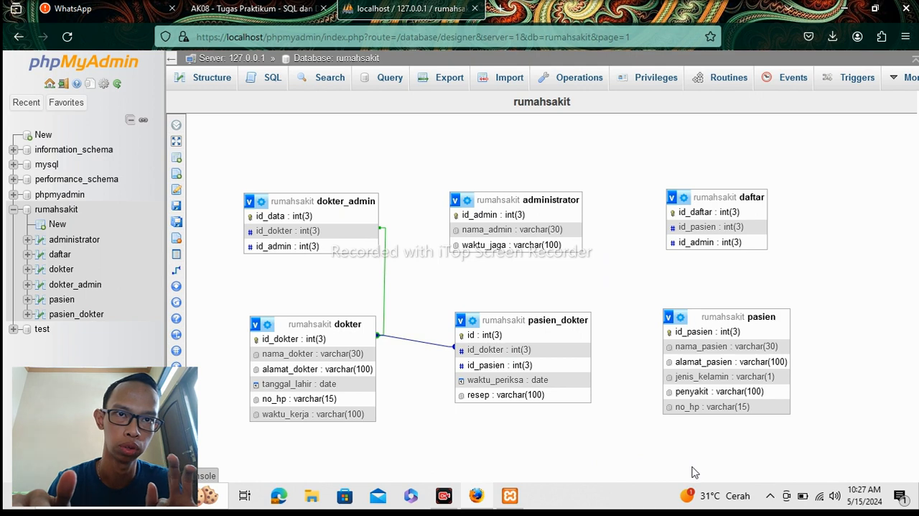
Create a relationship with pasien_dokter's id_pasien as referenced key and pasien's id_pasien as foreign key, using CASCADE on delete and on update.
{"action": "mouse_move", "coordinate": [180, 334]}
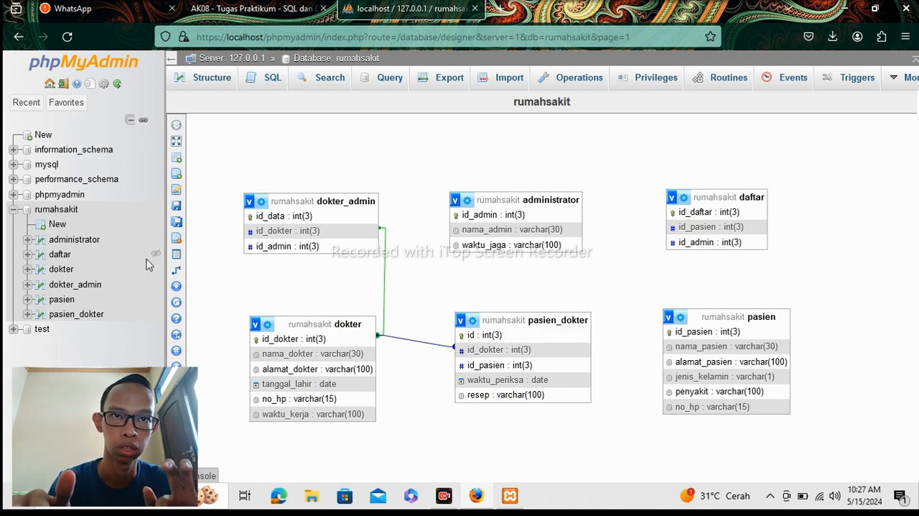
{"action": "left_click", "coordinate": [179, 274]}
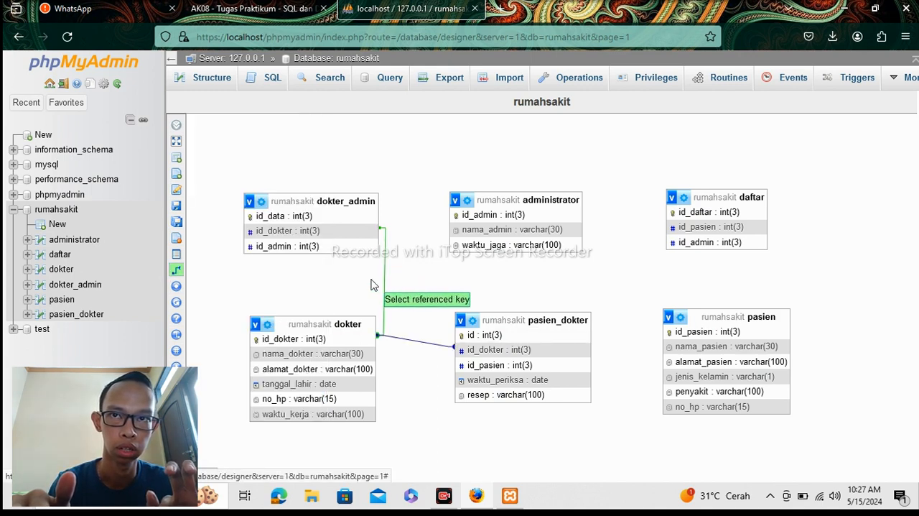
{"action": "left_click", "coordinate": [525, 367]}
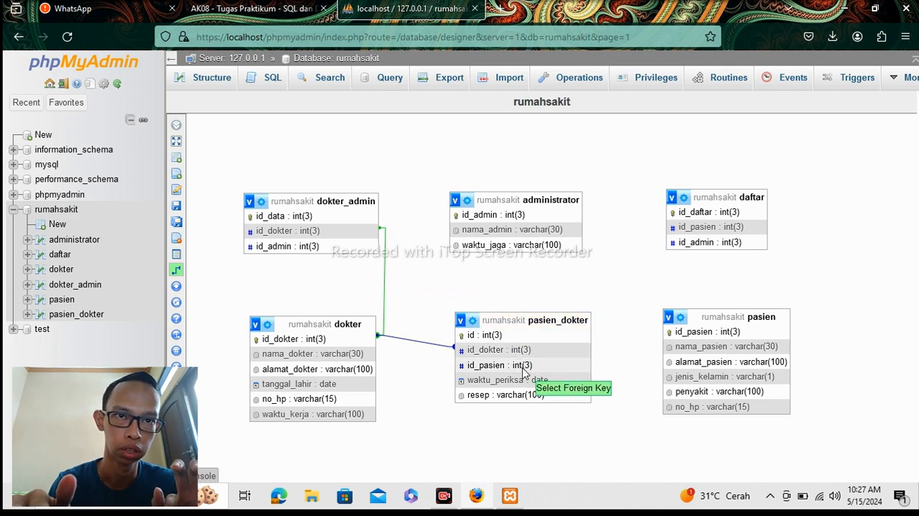
{"action": "left_click", "coordinate": [684, 334]}
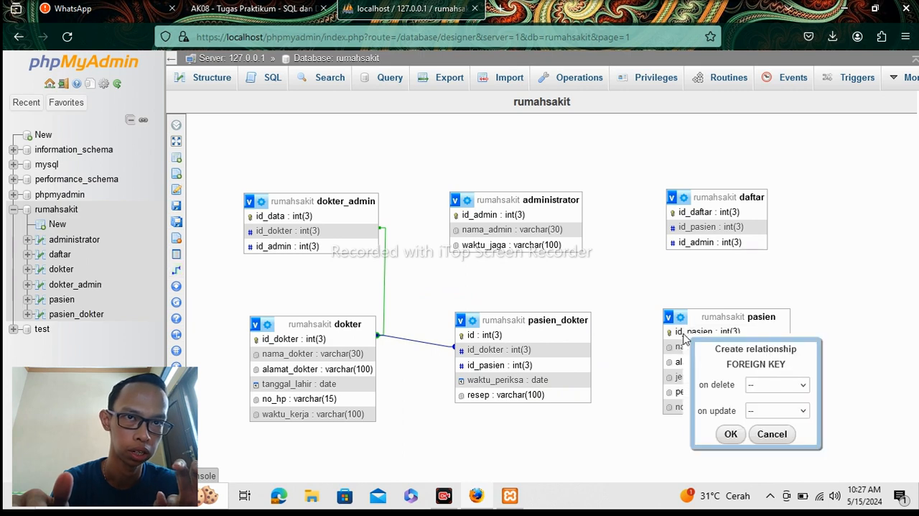
{"action": "left_click", "coordinate": [802, 387]}
{"action": "left_click", "coordinate": [794, 420]}
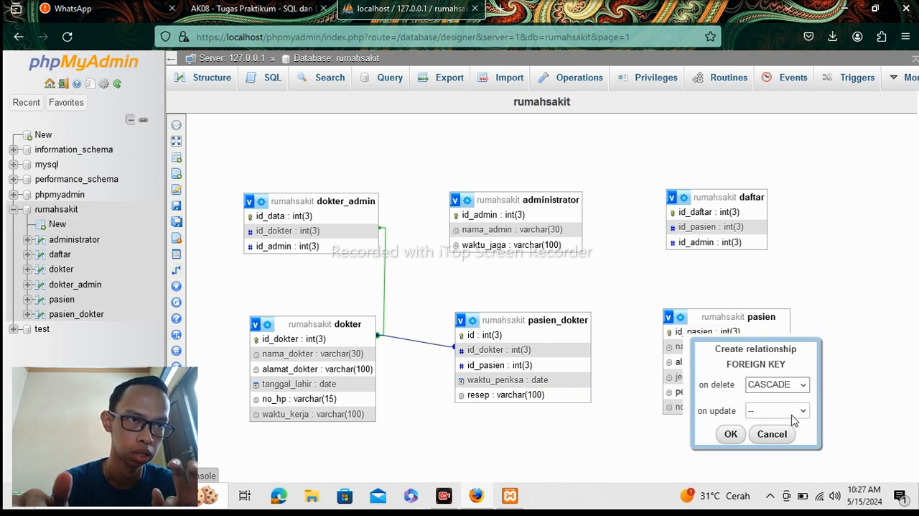
{"action": "left_click", "coordinate": [793, 412]}
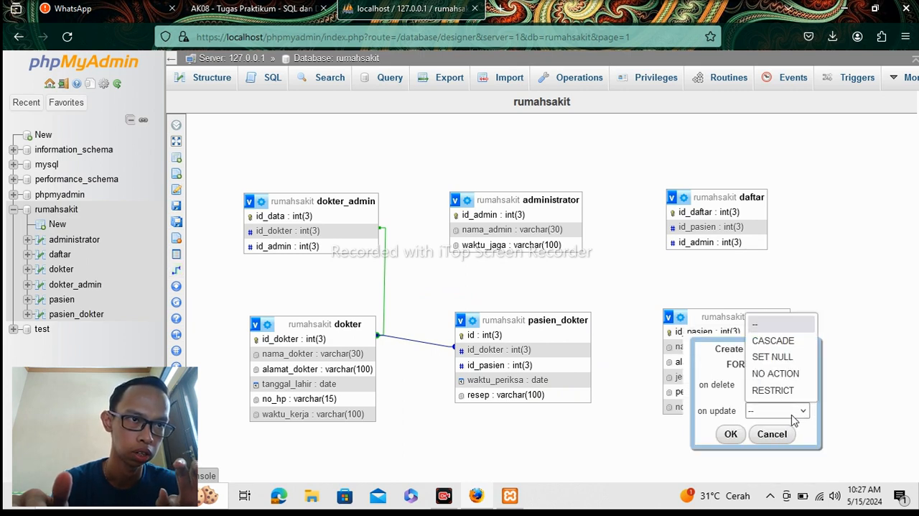
{"action": "left_click", "coordinate": [771, 342]}
{"action": "left_click", "coordinate": [733, 435]}
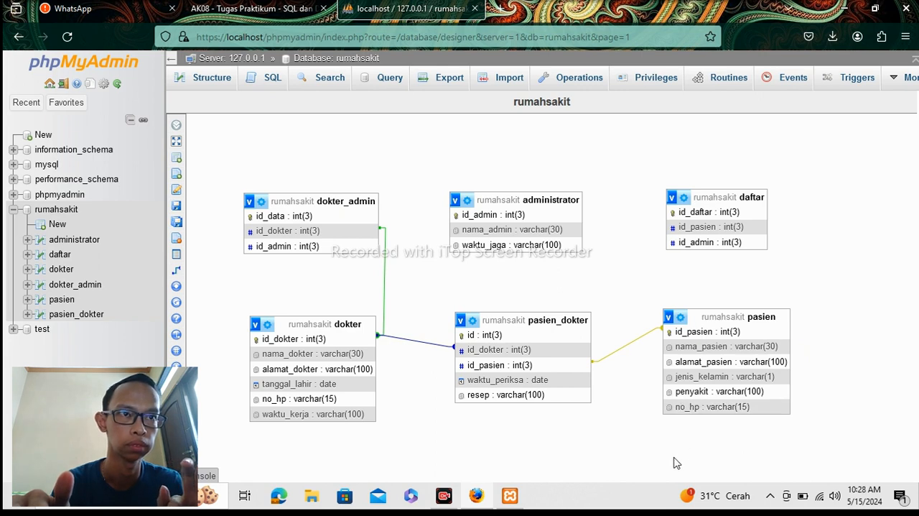
Create a relationship with dokter_admin's id_admin as referenced key and administrator's id_admin as foreign key, using CASCADE on delete and on update.
{"action": "mouse_move", "coordinate": [186, 270]}
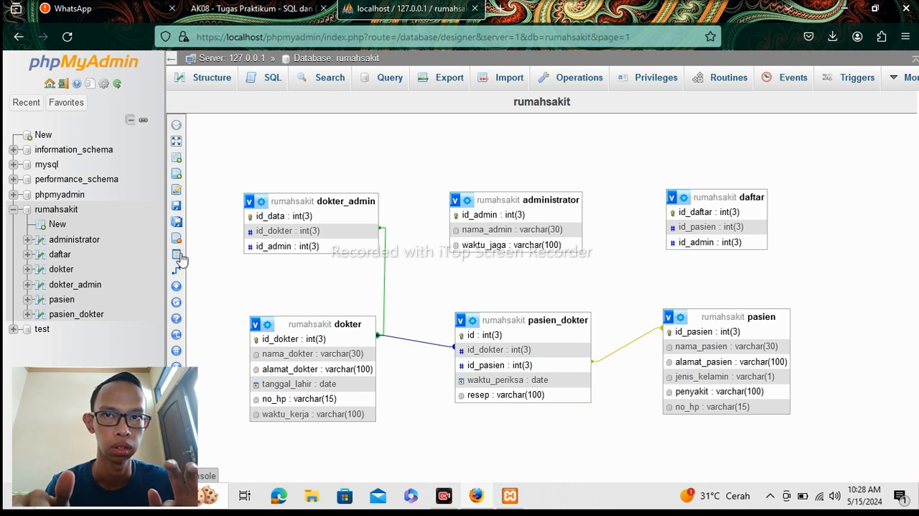
{"action": "left_click", "coordinate": [206, 272]}
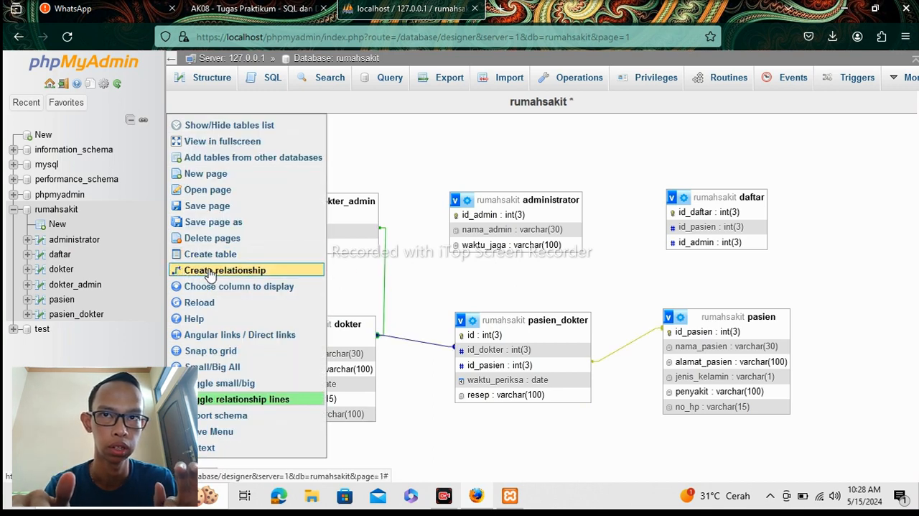
{"action": "left_click", "coordinate": [210, 272]}
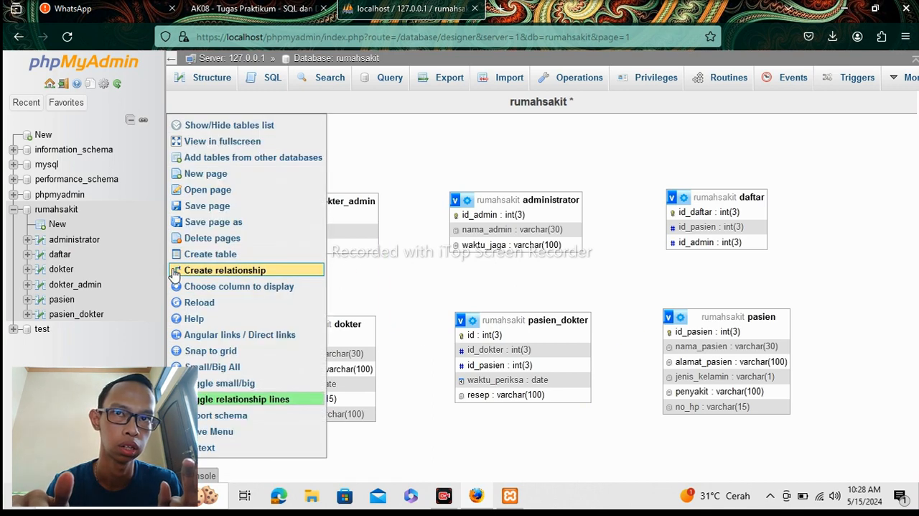
{"action": "left_click", "coordinate": [210, 272]}
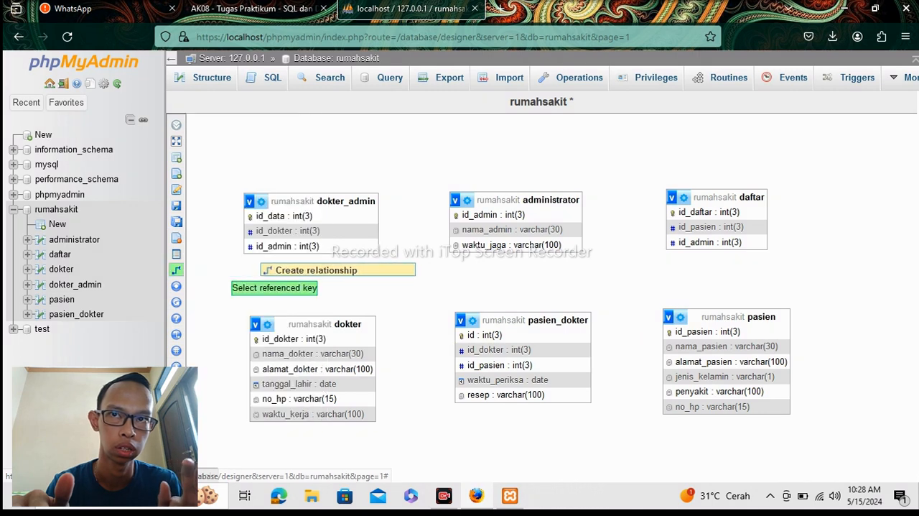
{"action": "left_click", "coordinate": [330, 246]}
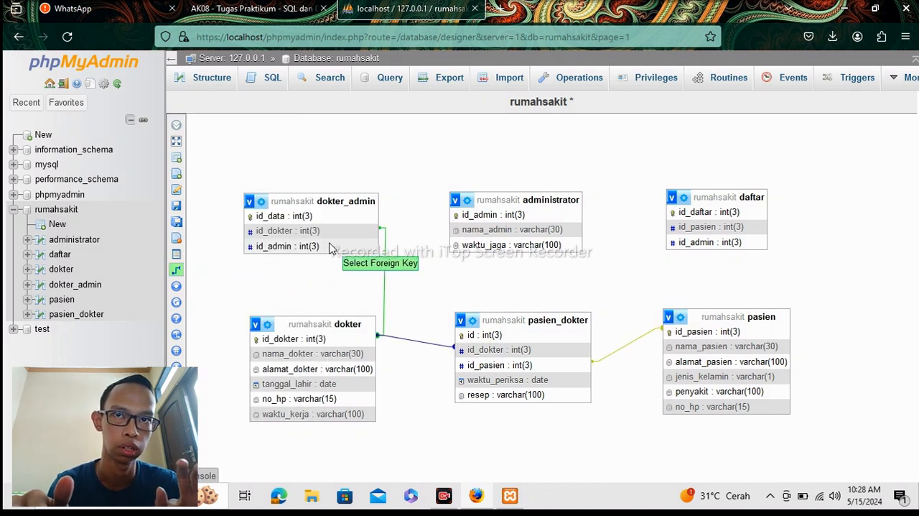
{"action": "left_click", "coordinate": [467, 216]}
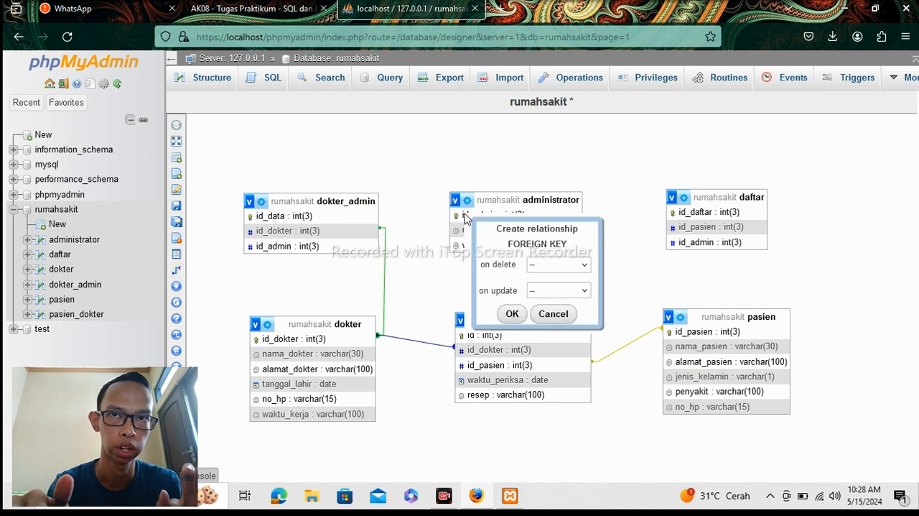
{"action": "left_click", "coordinate": [567, 268]}
{"action": "left_click", "coordinate": [581, 302]}
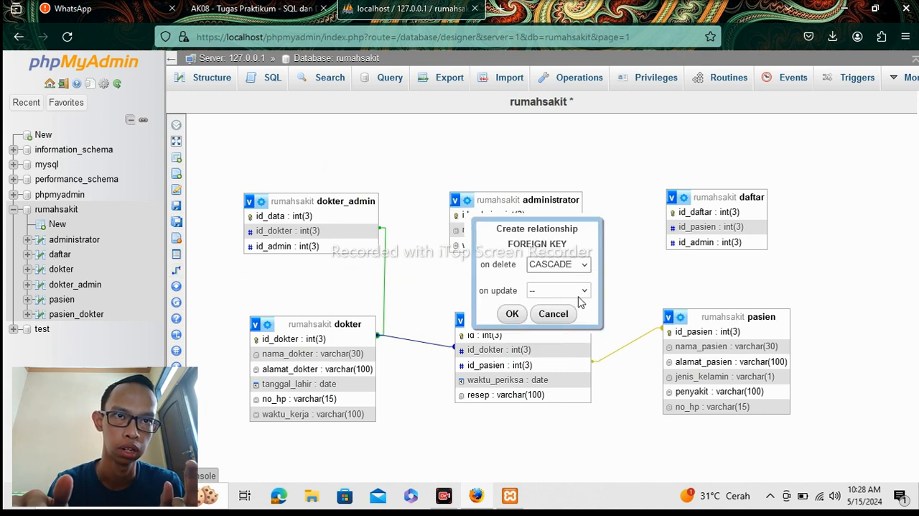
{"action": "left_click", "coordinate": [581, 291]}
{"action": "left_click", "coordinate": [554, 323]}
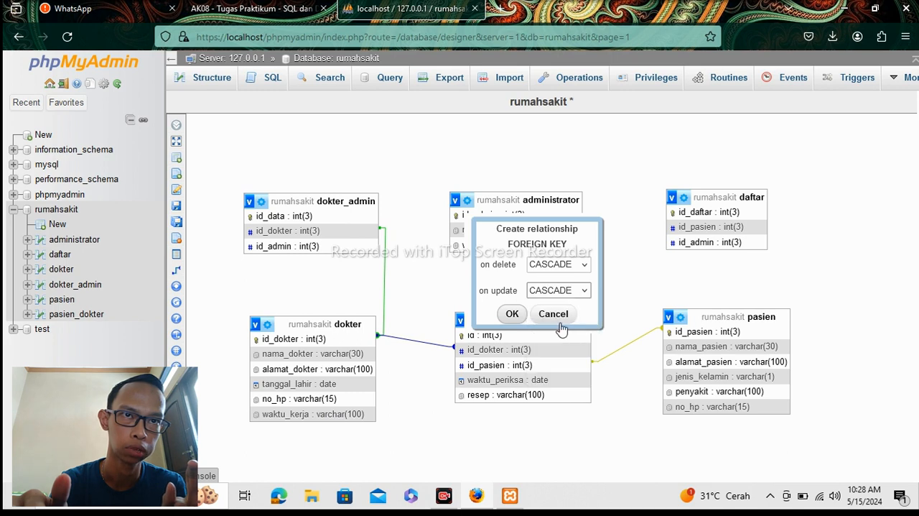
{"action": "left_click", "coordinate": [512, 315]}
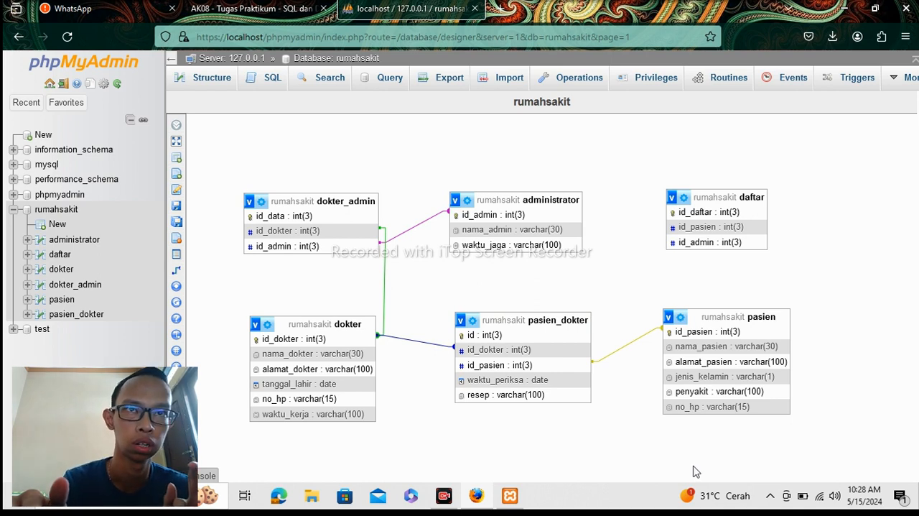
Create a relationship with administrator's id_admin as referenced key and daftar's id_admin as foreign key, using CASCADE on delete and on update.
{"action": "mouse_move", "coordinate": [188, 286]}
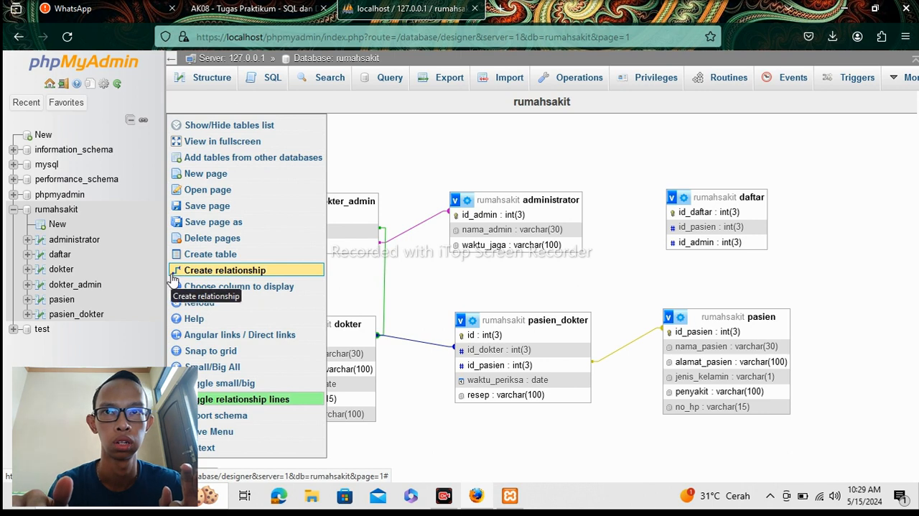
{"action": "left_click", "coordinate": [194, 275]}
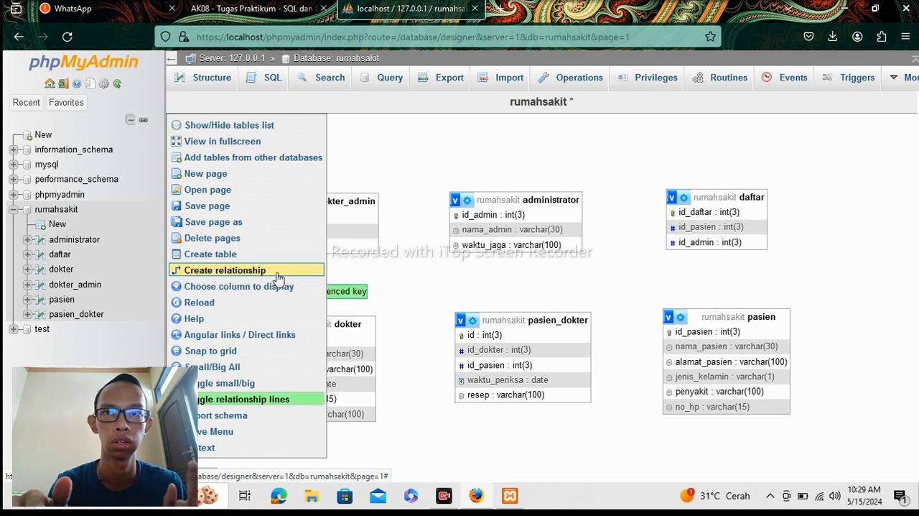
{"action": "left_click", "coordinate": [554, 216]}
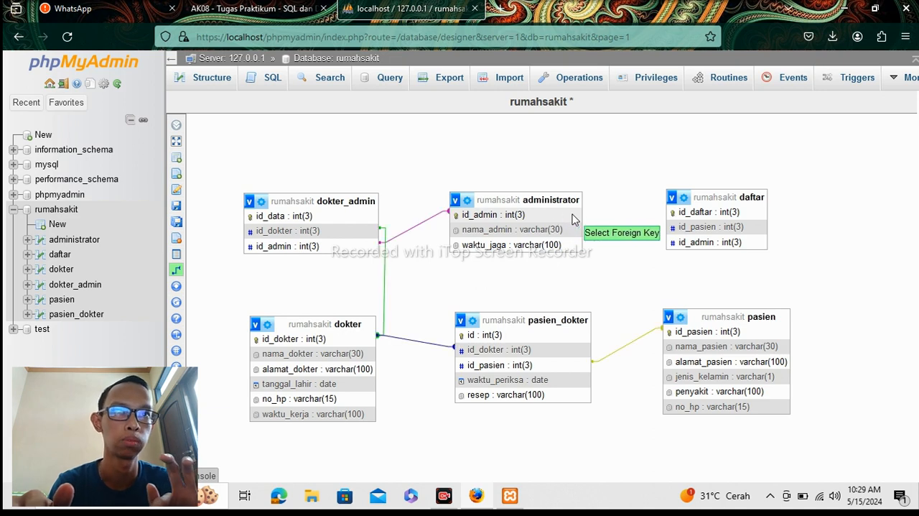
{"action": "left_click", "coordinate": [686, 244]}
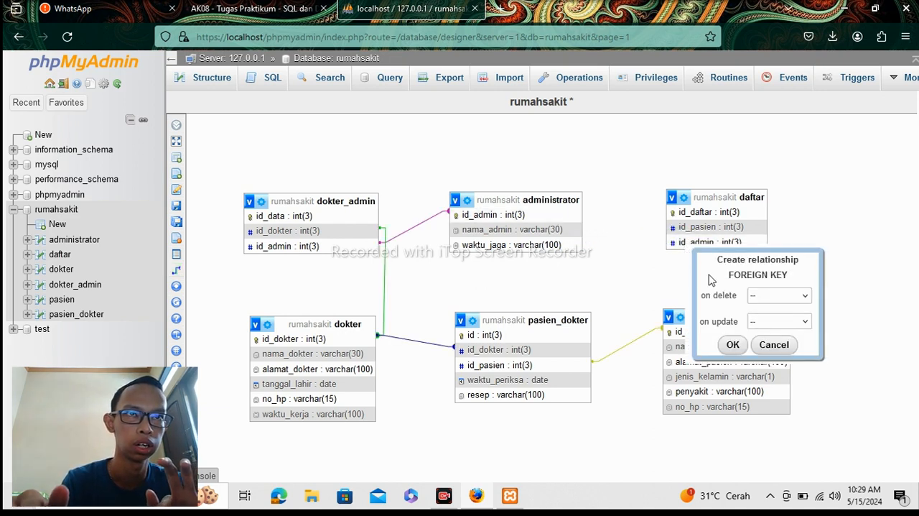
{"action": "left_click", "coordinate": [770, 306]}
{"action": "left_click", "coordinate": [781, 329]}
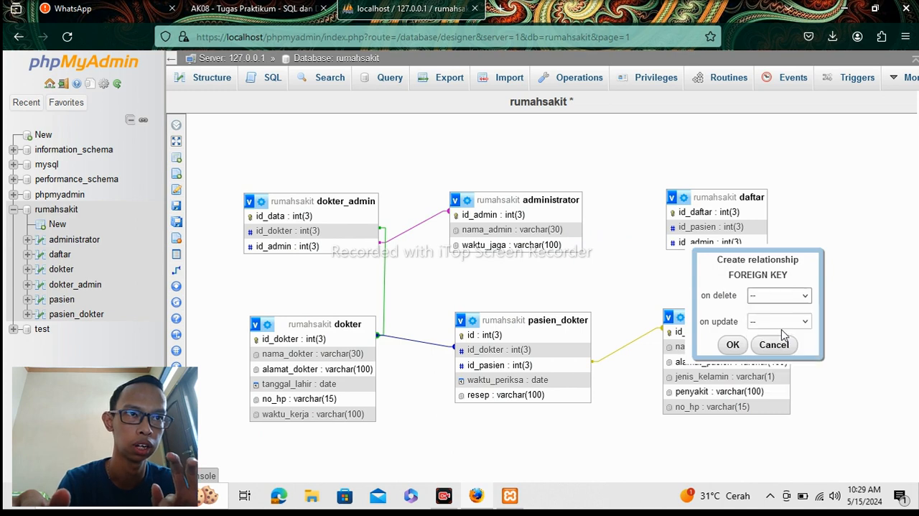
{"action": "left_click", "coordinate": [788, 329]}
{"action": "left_click", "coordinate": [788, 358]}
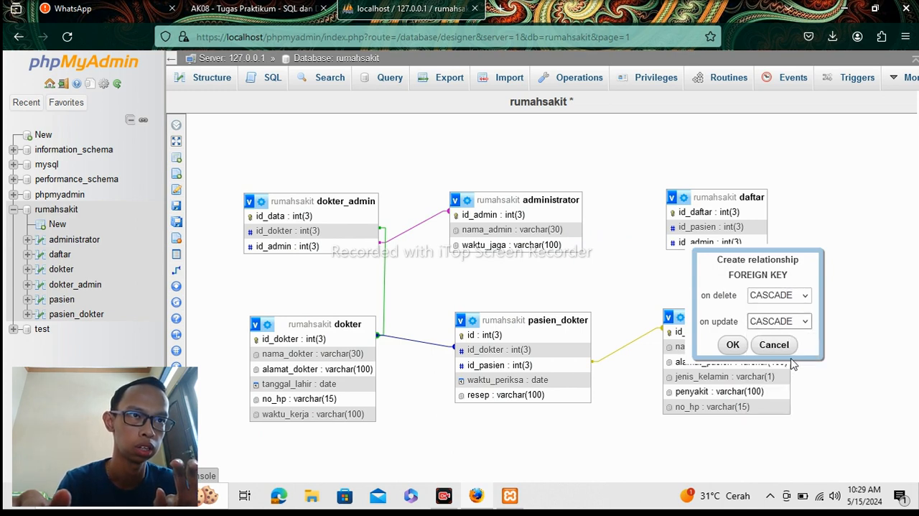
{"action": "left_click", "coordinate": [734, 344]}
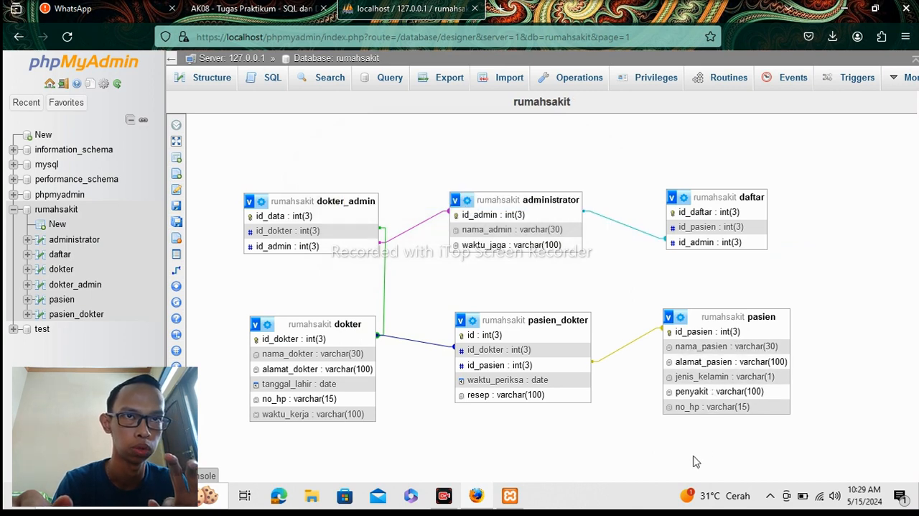
Create a relationship with pasien's id_pasien as referenced key and daftar's id_pasien as foreign key, using CASCADE on delete and on update.
{"action": "mouse_move", "coordinate": [178, 305]}
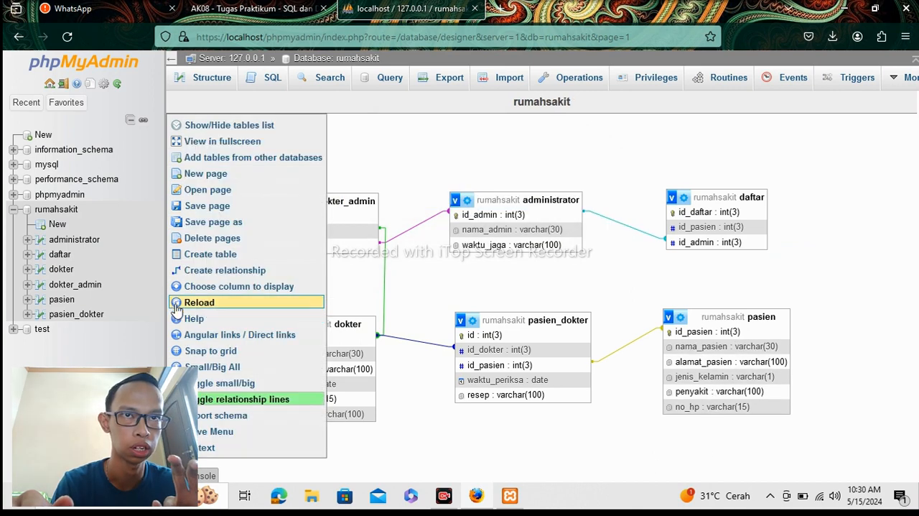
{"action": "left_click", "coordinate": [188, 270]}
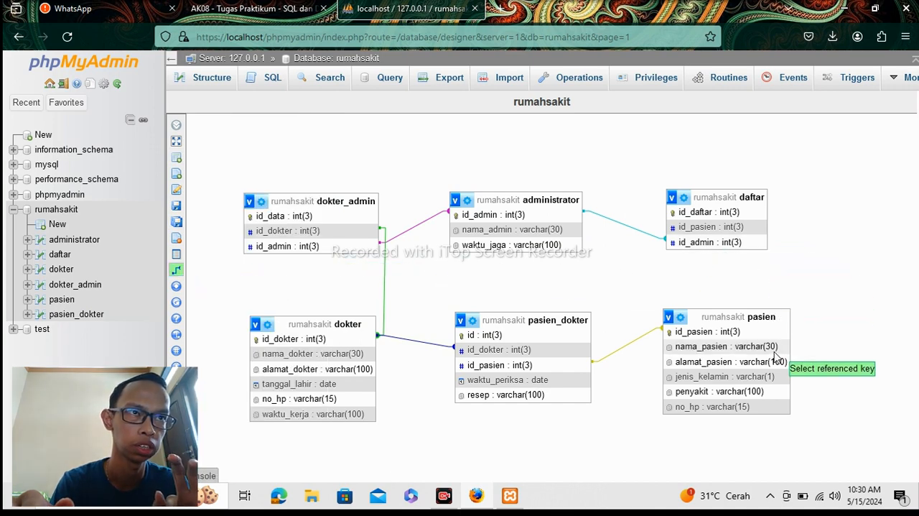
{"action": "left_click", "coordinate": [761, 335]}
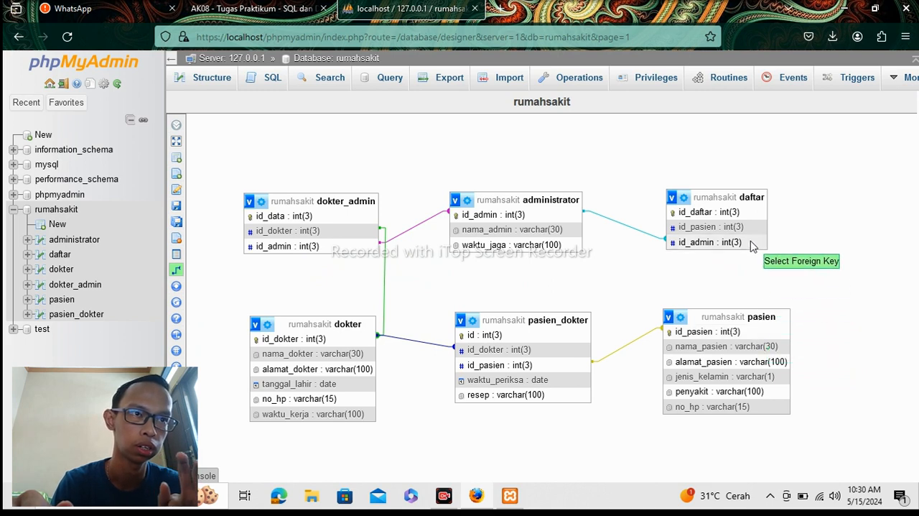
{"action": "left_click", "coordinate": [749, 231]}
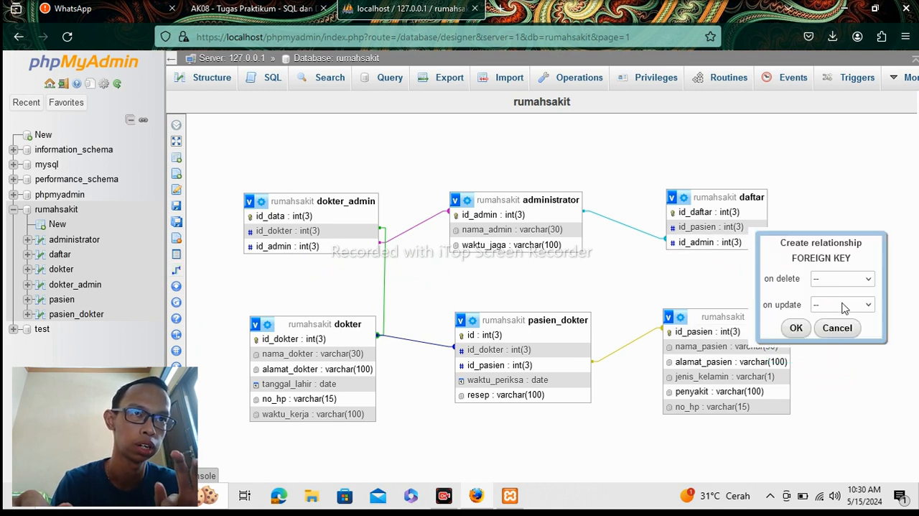
{"action": "left_click", "coordinate": [867, 280]}
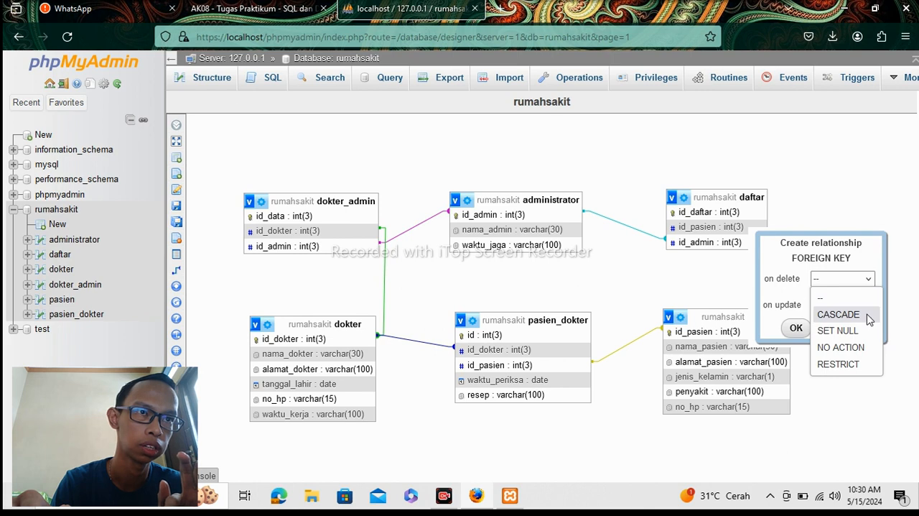
{"action": "left_click", "coordinate": [868, 313]}
{"action": "left_click", "coordinate": [869, 308]}
{"action": "left_click", "coordinate": [866, 341]}
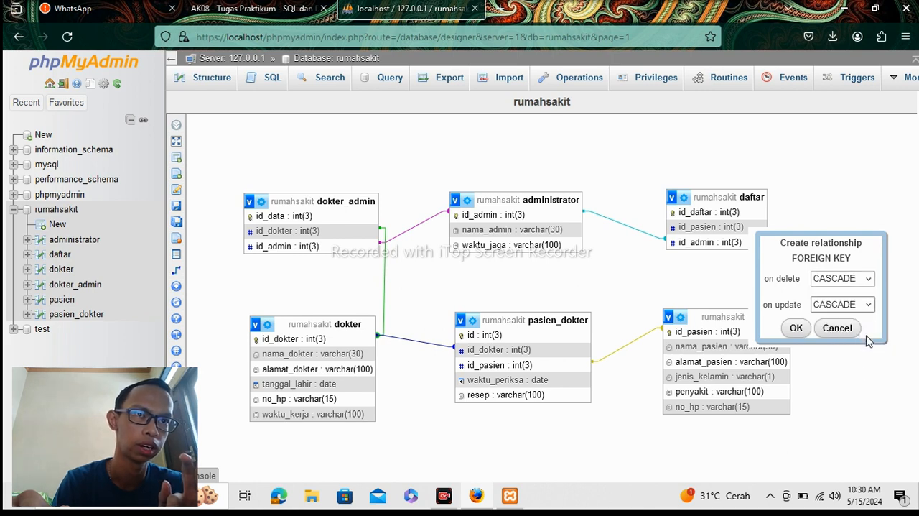
{"action": "left_click", "coordinate": [806, 332]}
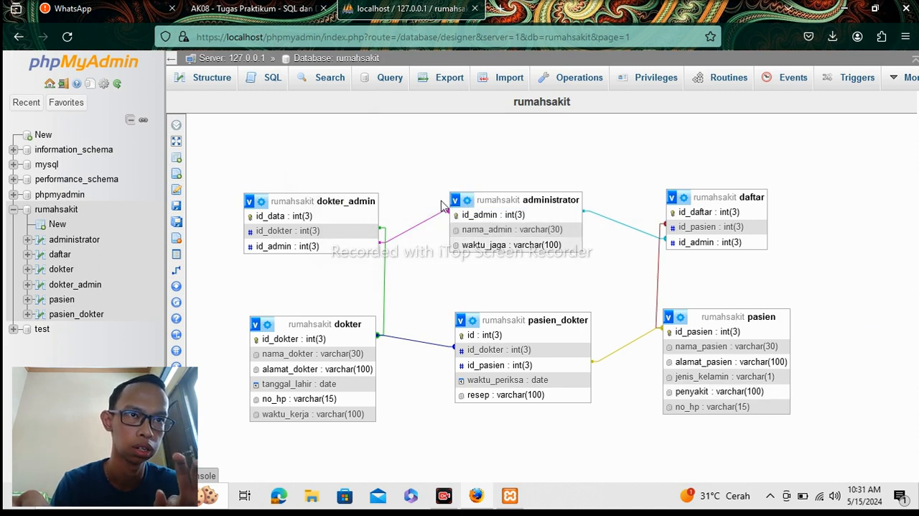
Compare the relationships in the rumahsakit diagram with the ERD in the assignment PDF.
{"action": "left_click", "coordinate": [280, 20]}
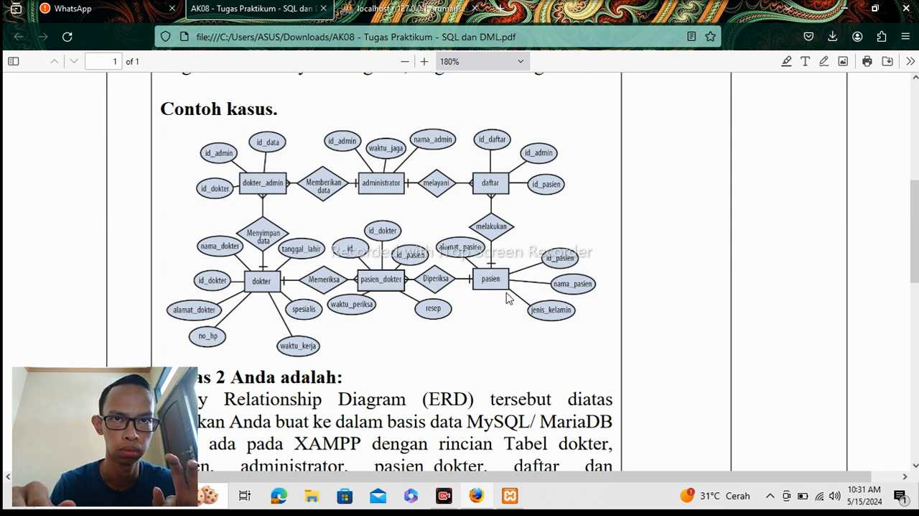
{"action": "left_click", "coordinate": [379, 13]}
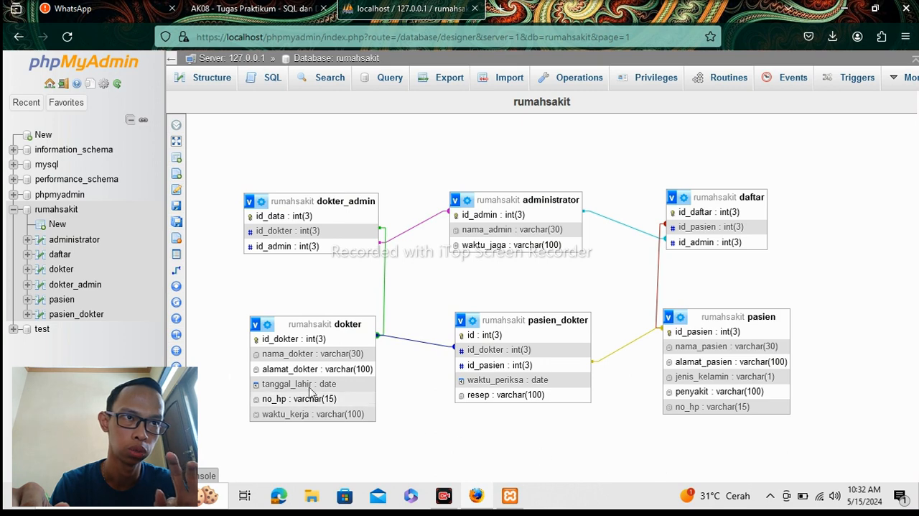
Open the pasien table, look at its form for inserting rows, and return to the table's data view.
{"action": "left_click", "coordinate": [60, 300]}
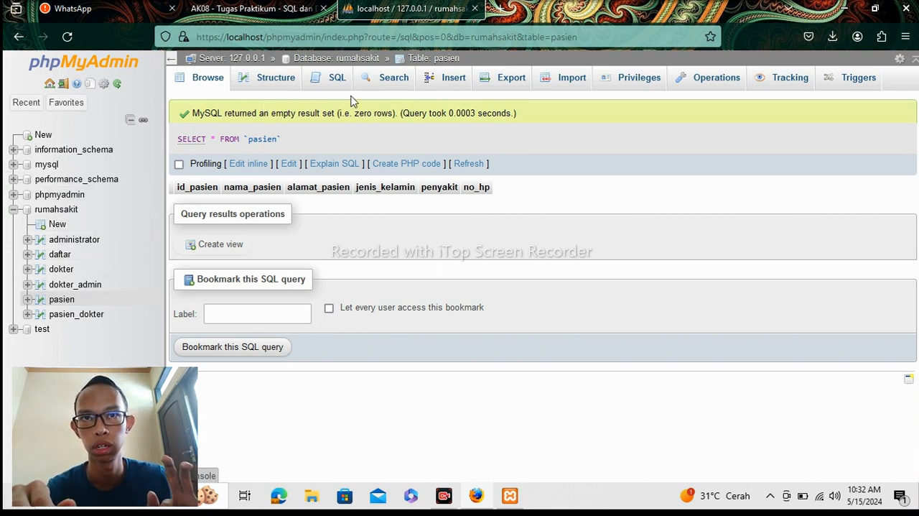
{"action": "left_click", "coordinate": [438, 86]}
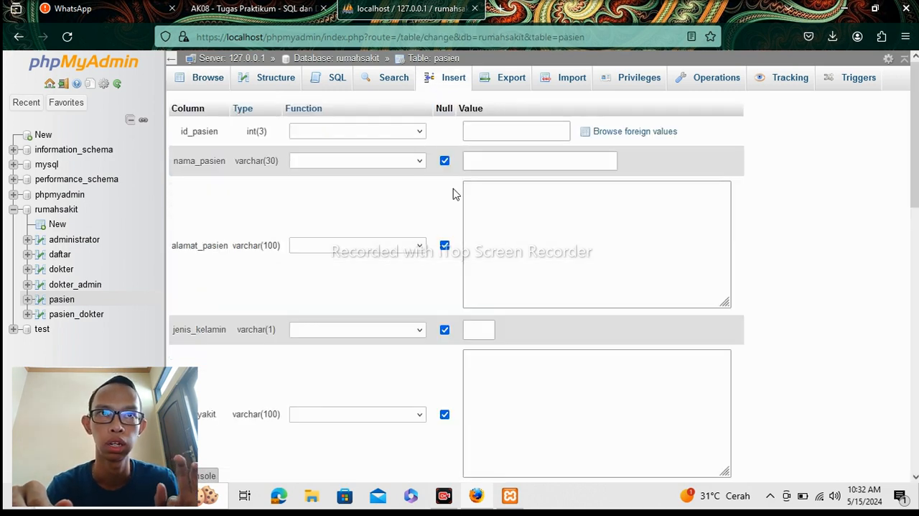
{"action": "key", "text": "alt+Left"}
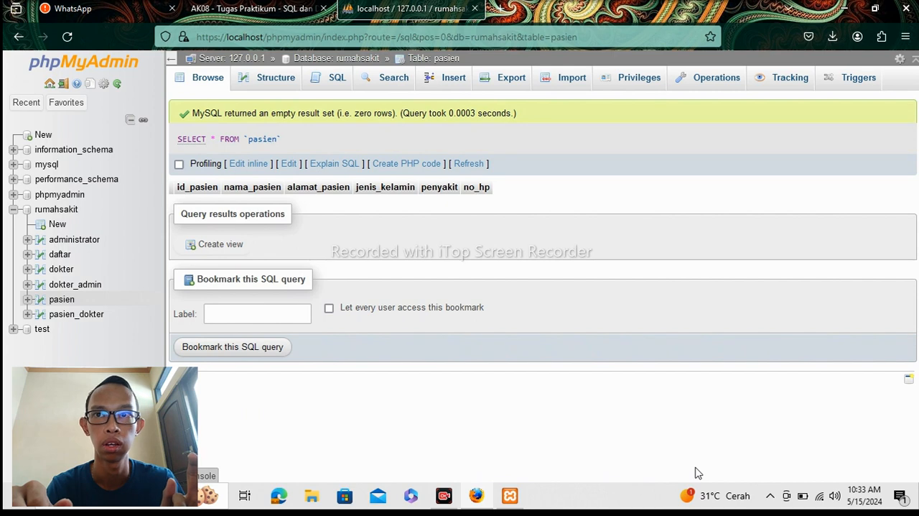
Open a new row for the pasien table, set id_pasien to 1, and enter the patient's full name in nama_pasien.
{"action": "left_click", "coordinate": [432, 83]}
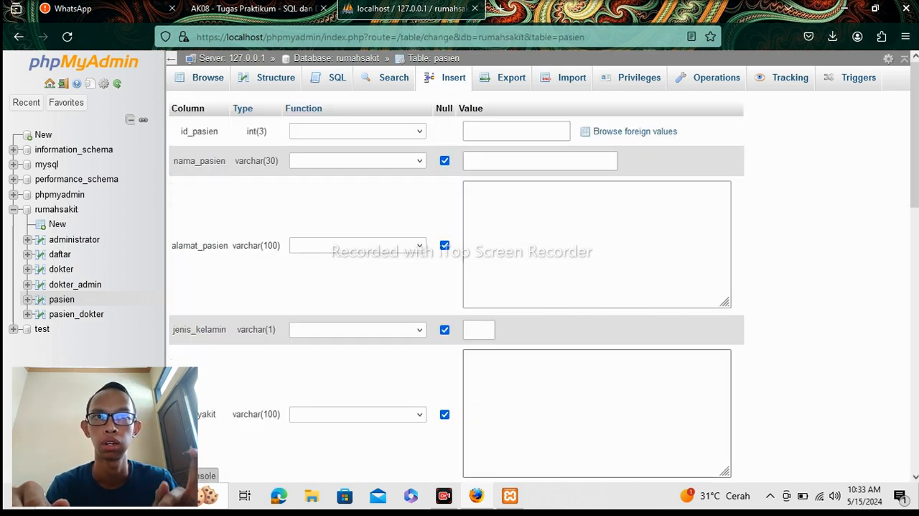
{"action": "left_click", "coordinate": [485, 125]}
{"action": "type", "text": "1"}
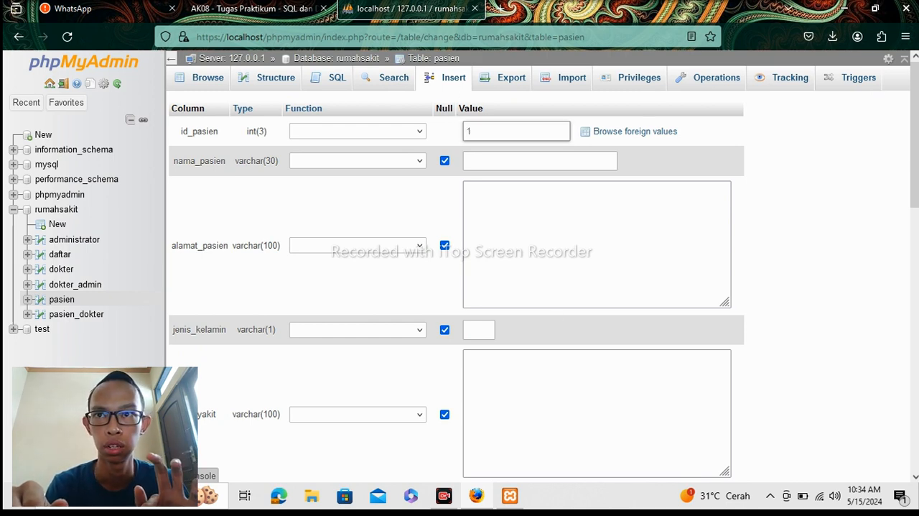
{"action": "left_click", "coordinate": [505, 167]}
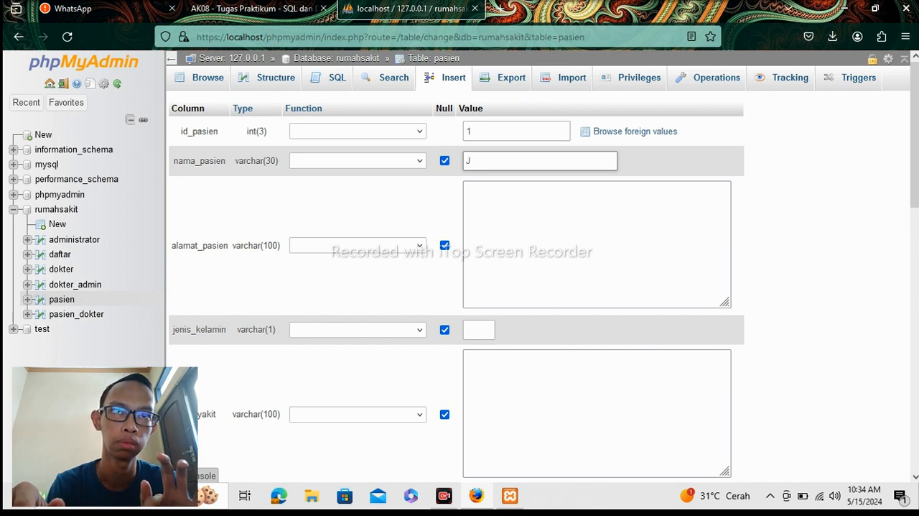
{"action": "type", "text": "Joko"}
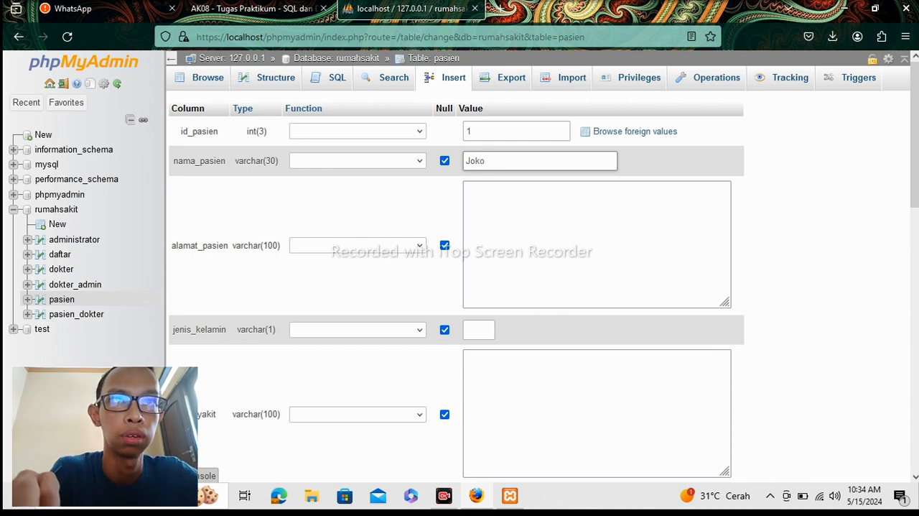
{"action": "type", "text": " W"}
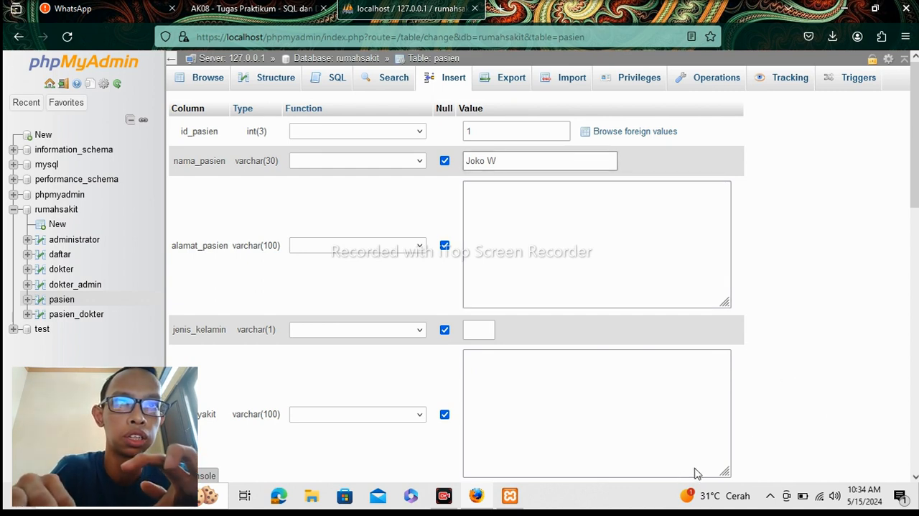
{"action": "type", "text": "AN"}
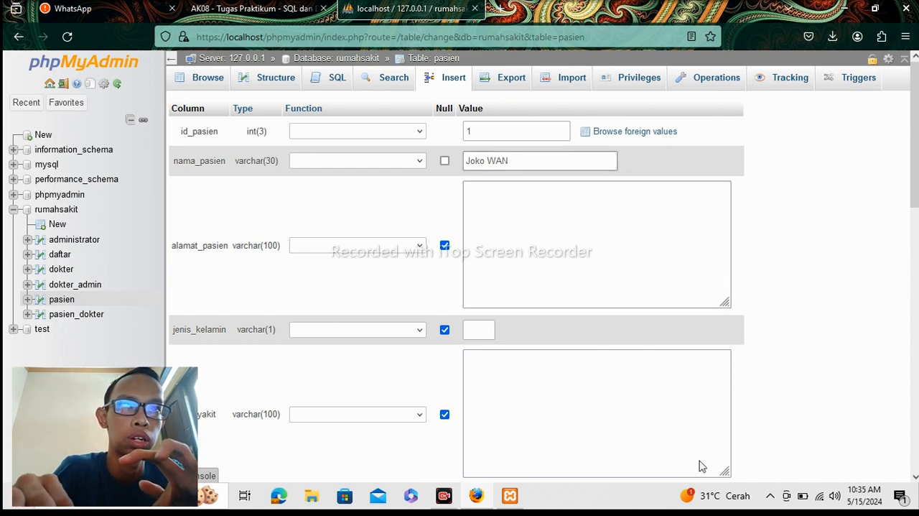
{"action": "key", "text": "BackSpace"}
{"action": "type", "text": "DA"}
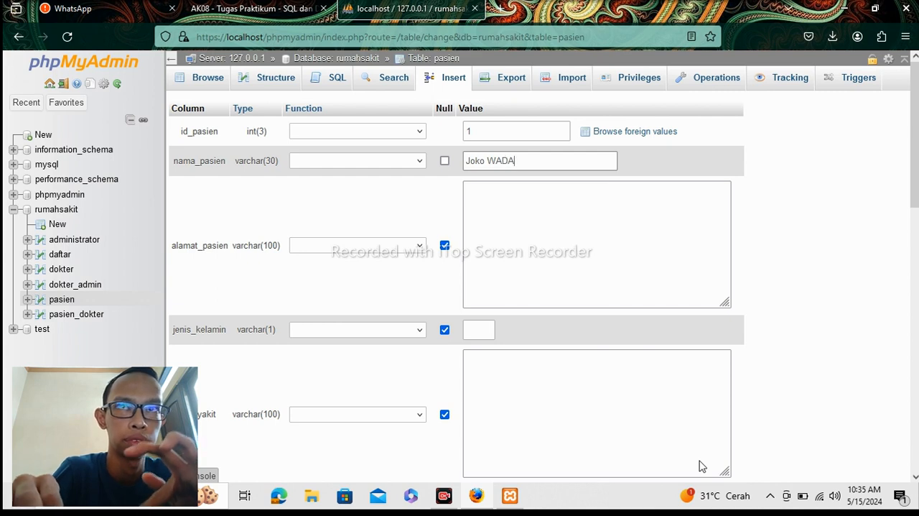
{"action": "key", "text": "BackSpace"}
{"action": "key", "text": "BackSpace"}
{"action": "key", "text": "BackSpace"}
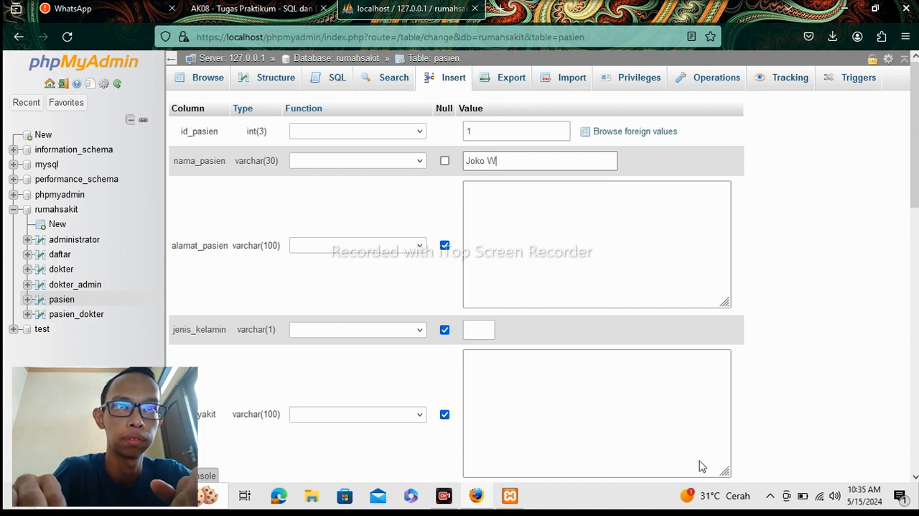
{"action": "type", "text": "adana"}
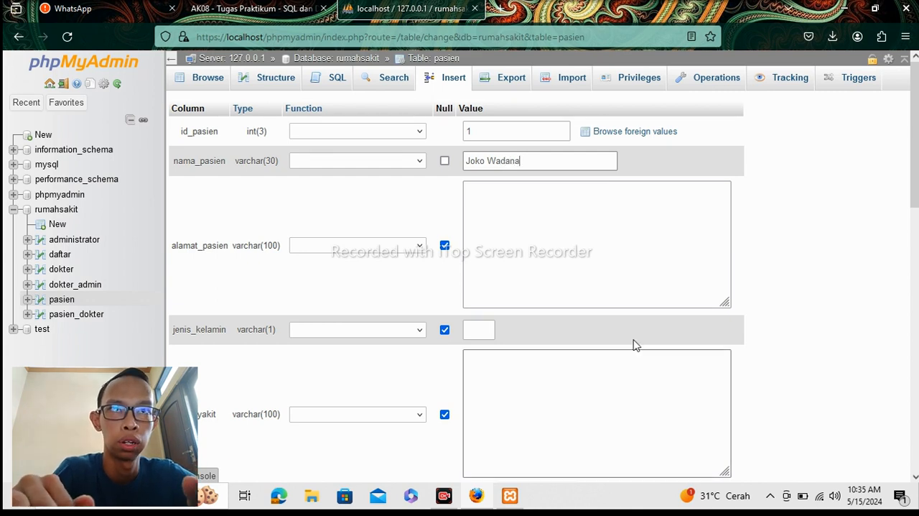
Enter the patient's street address and city in alamat_pasien.
{"action": "left_click", "coordinate": [574, 230]}
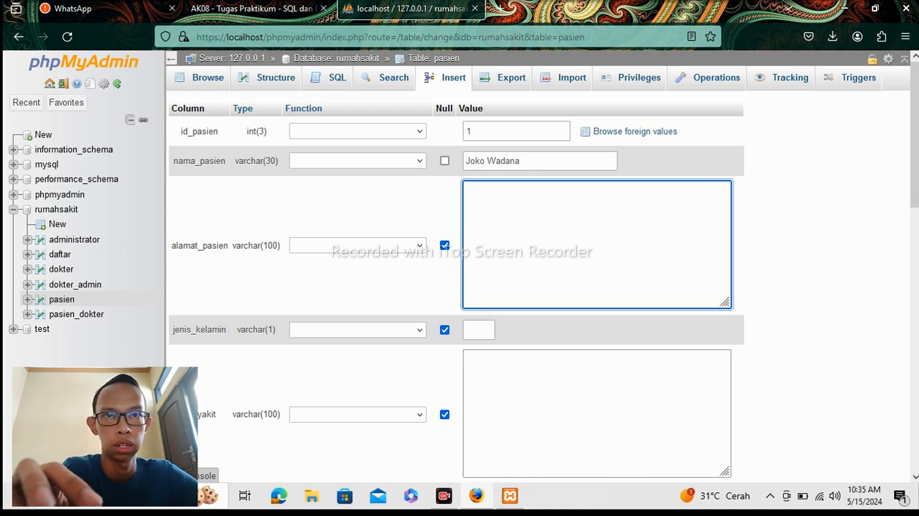
{"action": "type", "text": "J"}
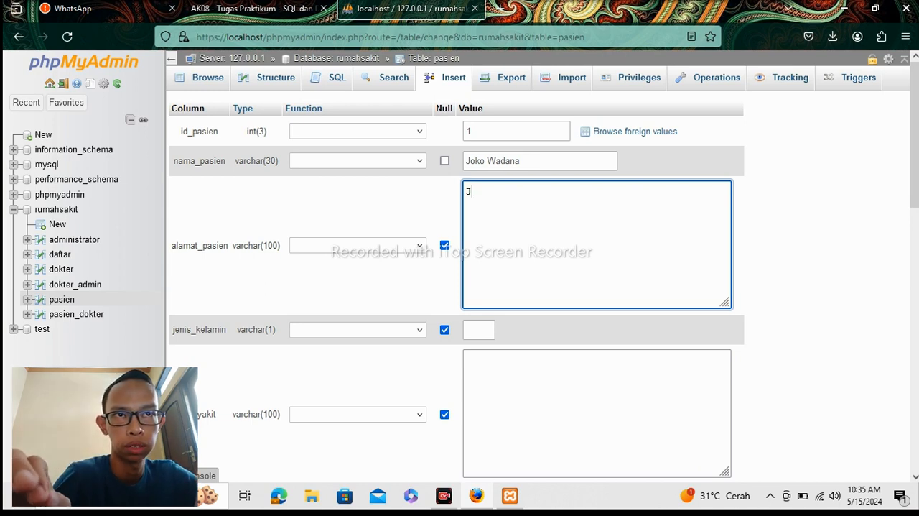
{"action": "key", "text": "BackSpace"}
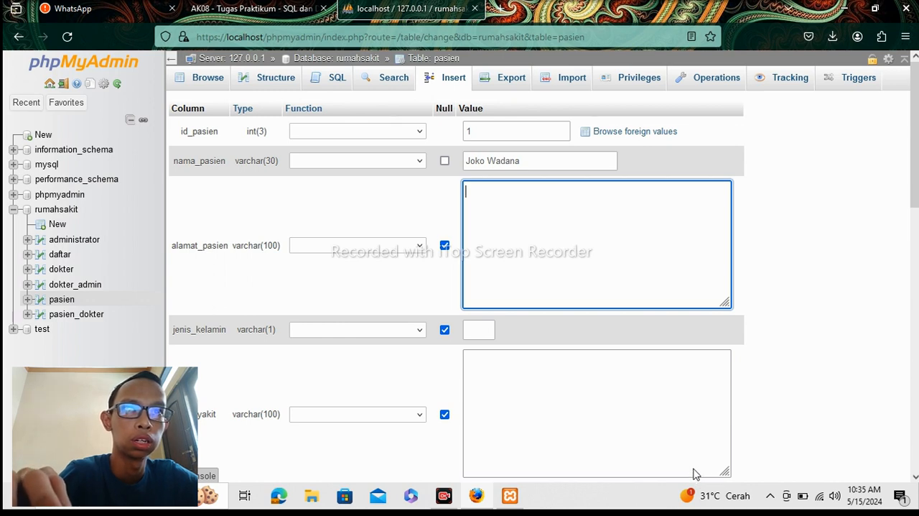
{"action": "type", "text": "Jl"}
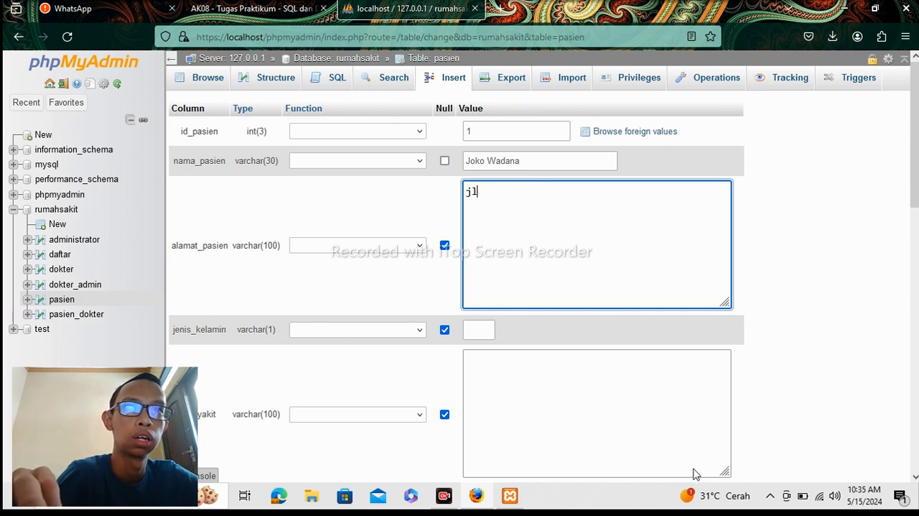
{"action": "type", "text": "."}
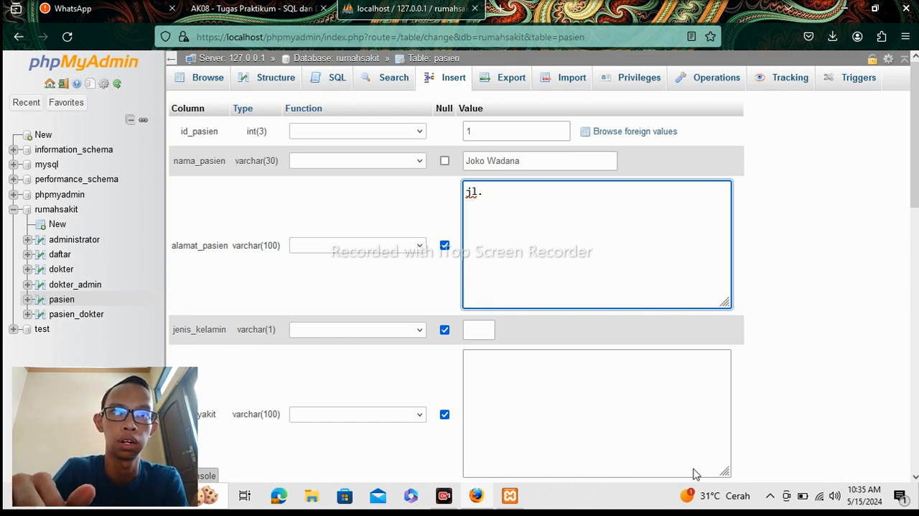
{"action": "type", "text": " Paki"}
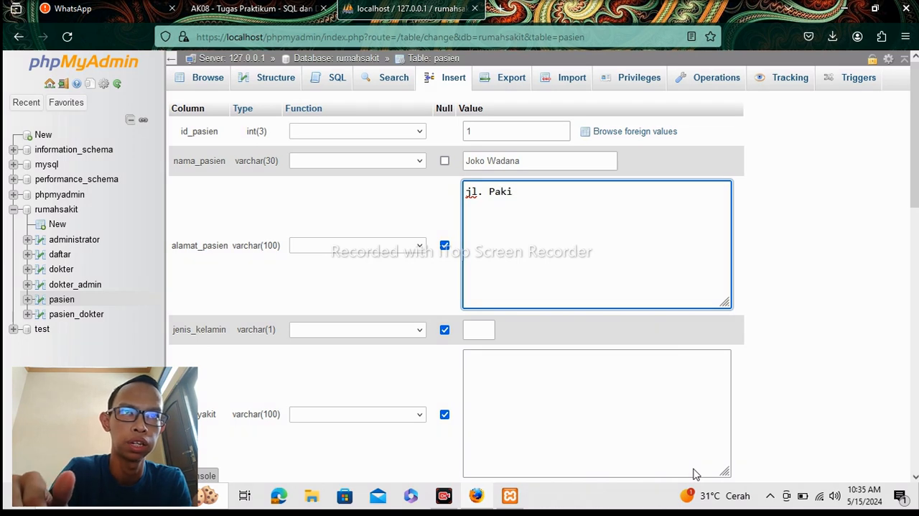
{"action": "type", "text": "s Ha"}
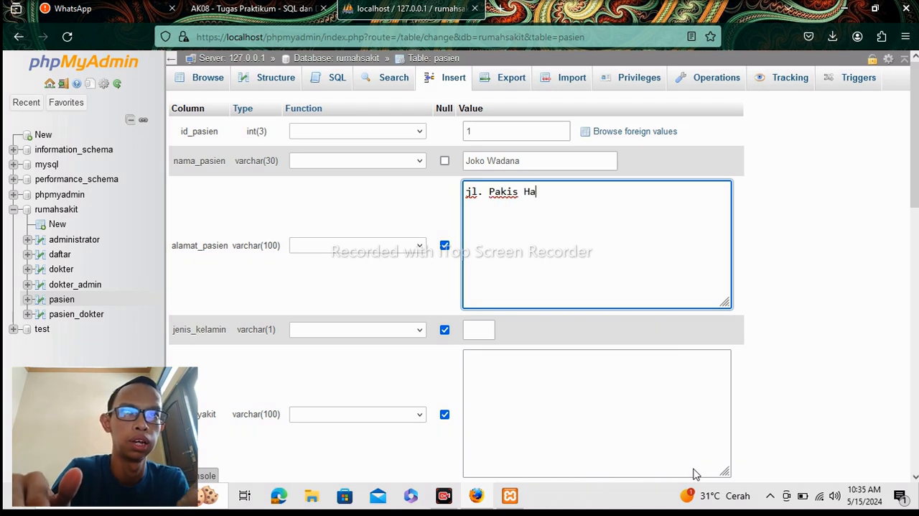
{"action": "type", "text": "ji"}
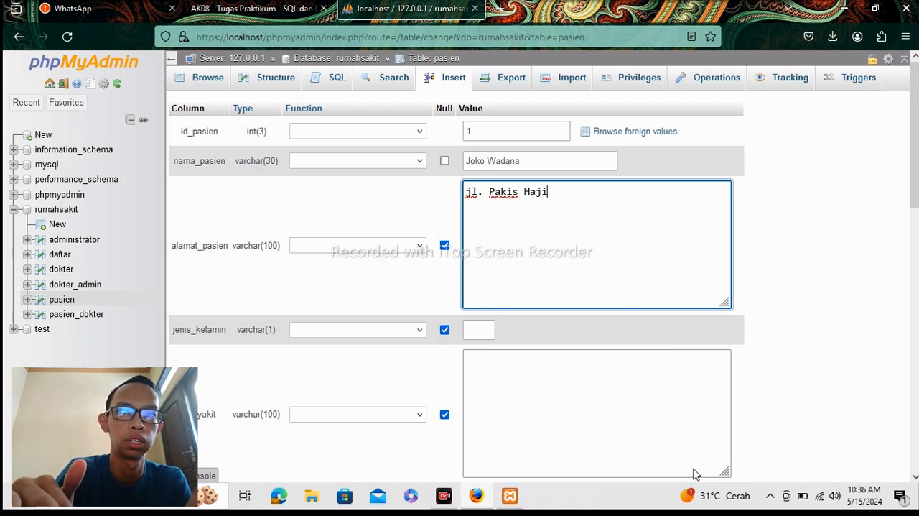
{"action": "type", "text": " No."}
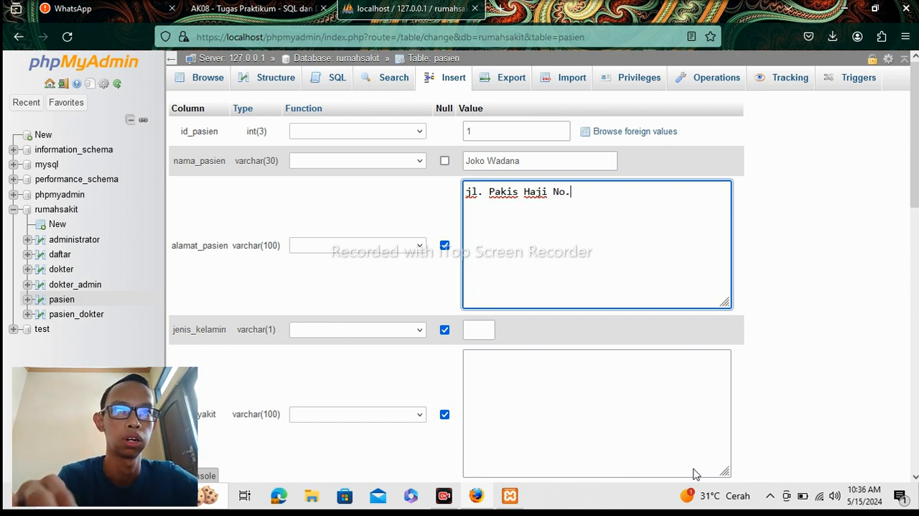
{"action": "type", "text": "3"}
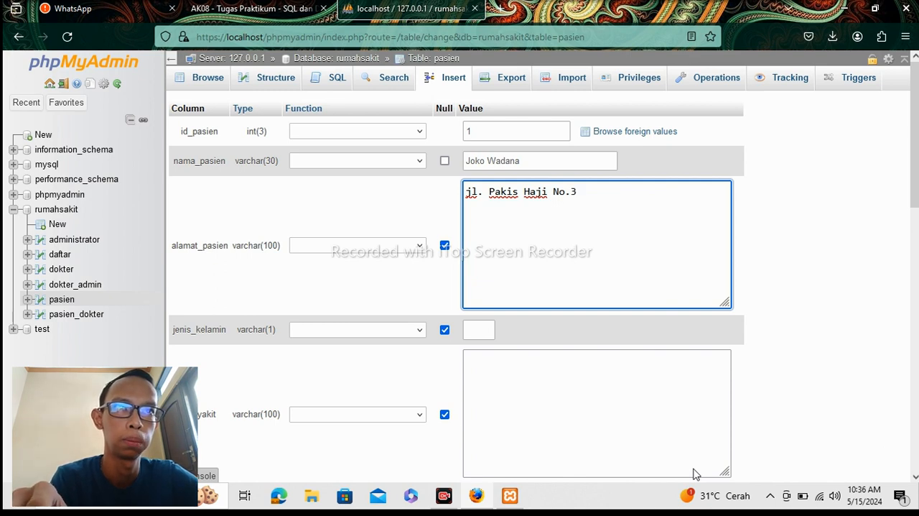
{"action": "type", "text": "5"}
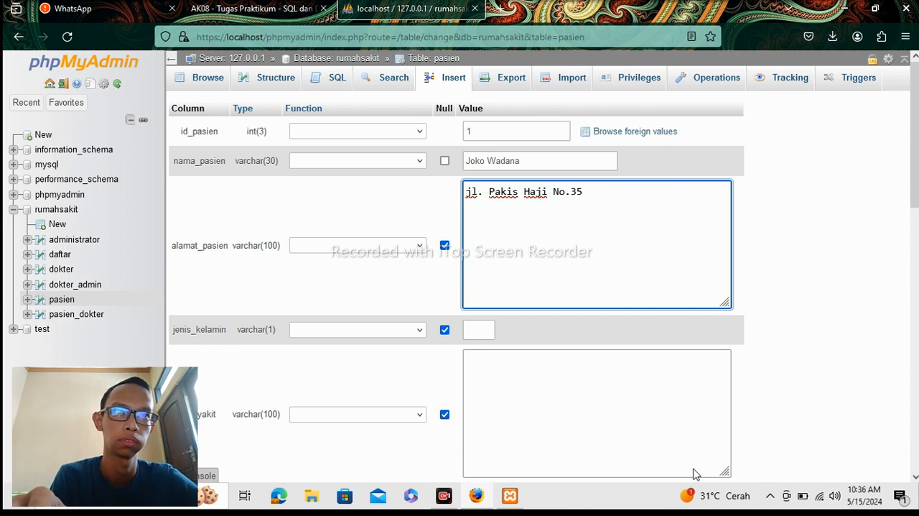
{"action": "type", "text": " Ja"}
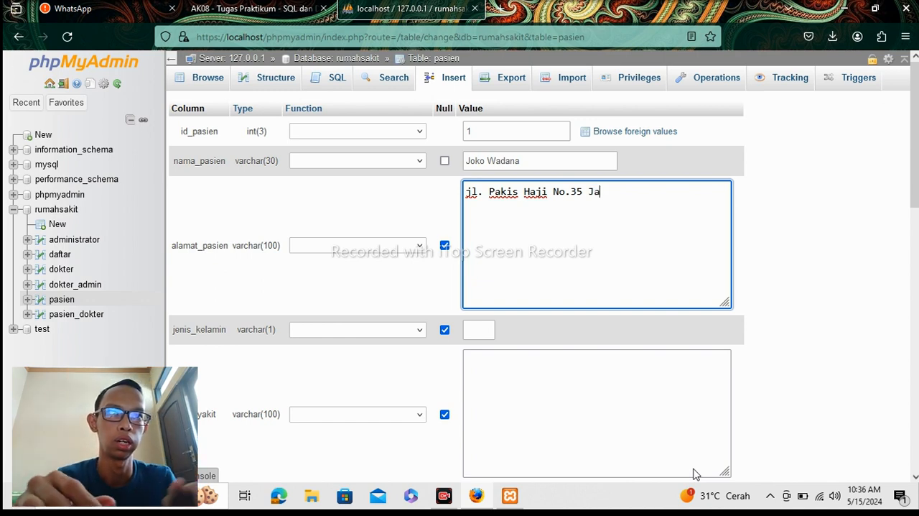
{"action": "type", "text": "karta"}
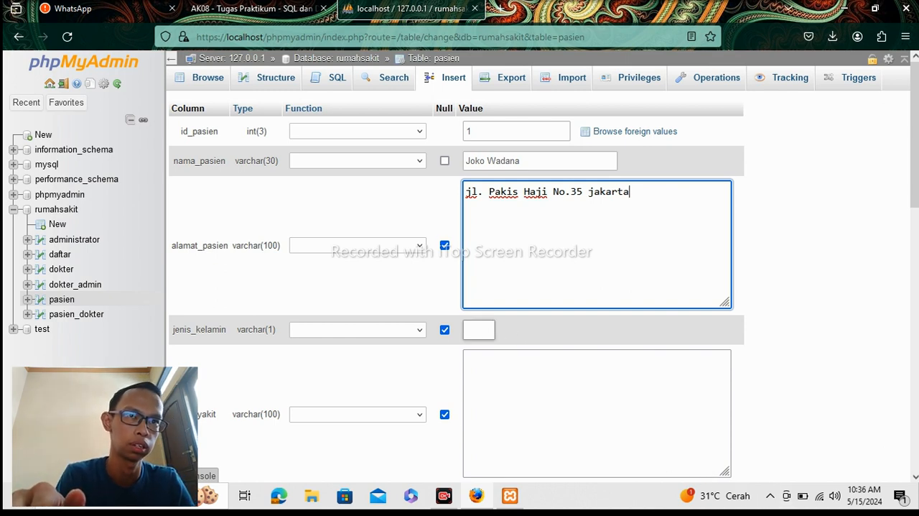
Set jenis_kelamin to 1 and try to submit the row with penyakit and no_hp left as NULL.
{"action": "left_click", "coordinate": [481, 331]}
{"action": "type", "text": "1"}
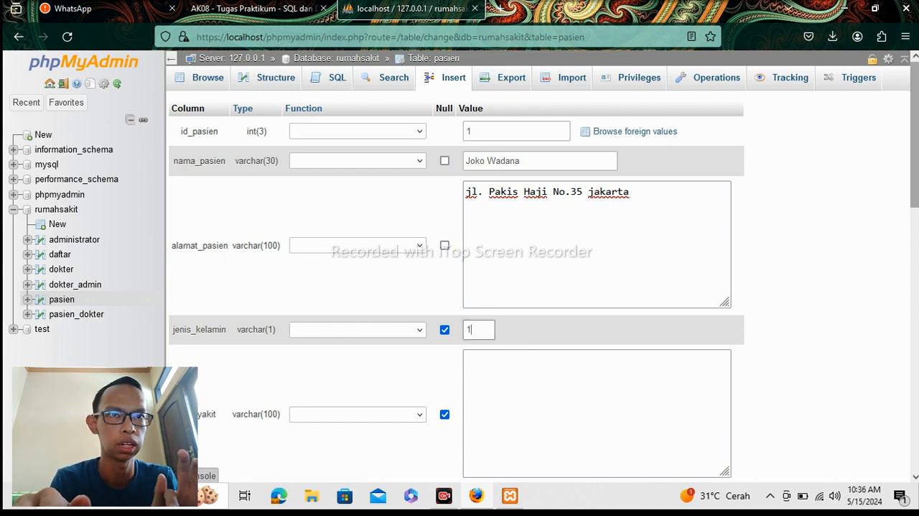
{"action": "scroll", "coordinate": [887, 259], "scroll_direction": "down", "scroll_amount": 5}
{"action": "left_click_drag", "start_coordinate": [917, 241], "coordinate": [917, 250]}
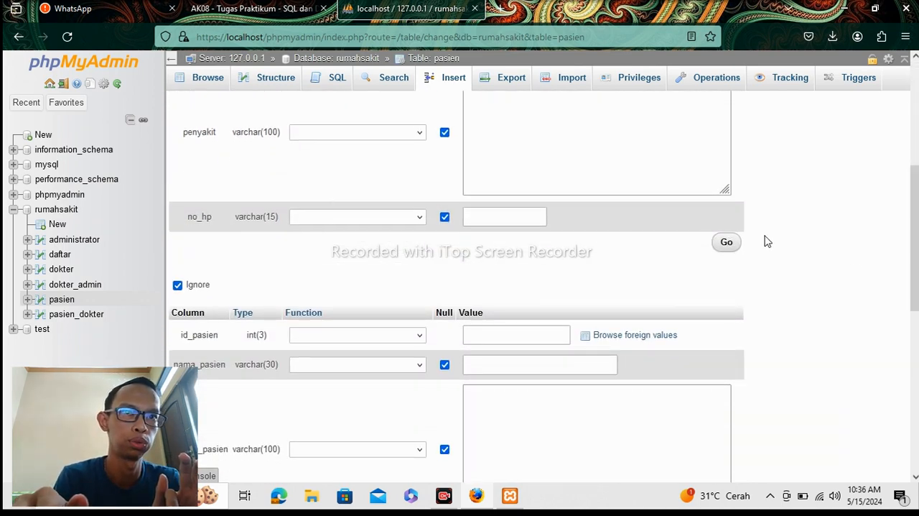
{"action": "left_click", "coordinate": [726, 244]}
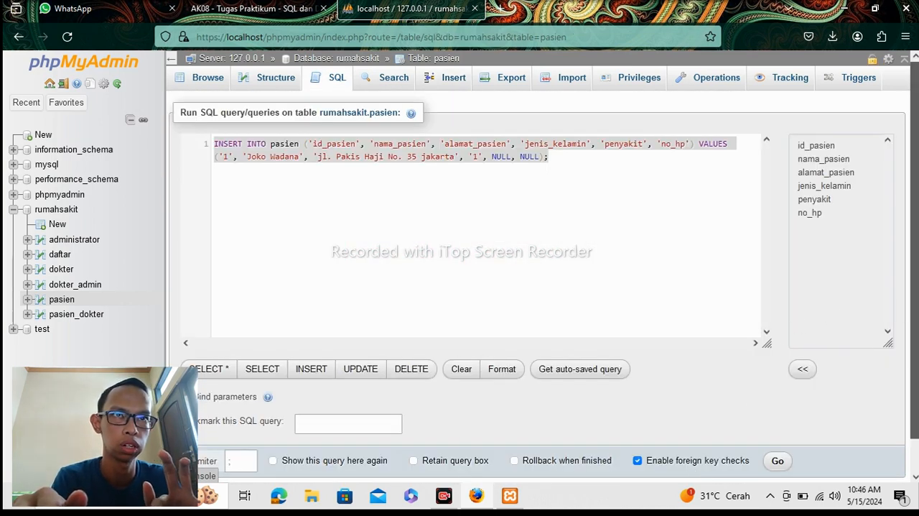
Try to run the prepared INSERT query that adds the patient to the pasien table.
{"action": "scroll", "coordinate": [830, 363], "scroll_direction": "down", "scroll_amount": 1}
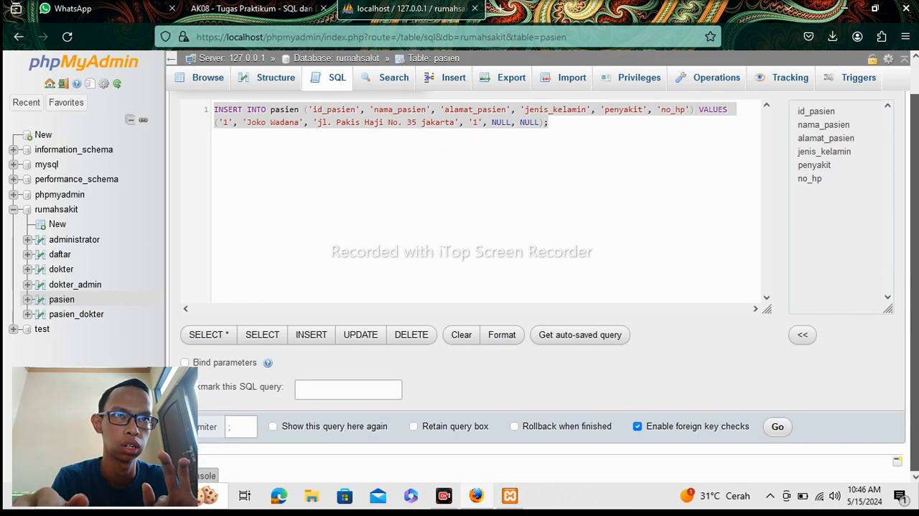
{"action": "left_click", "coordinate": [779, 428]}
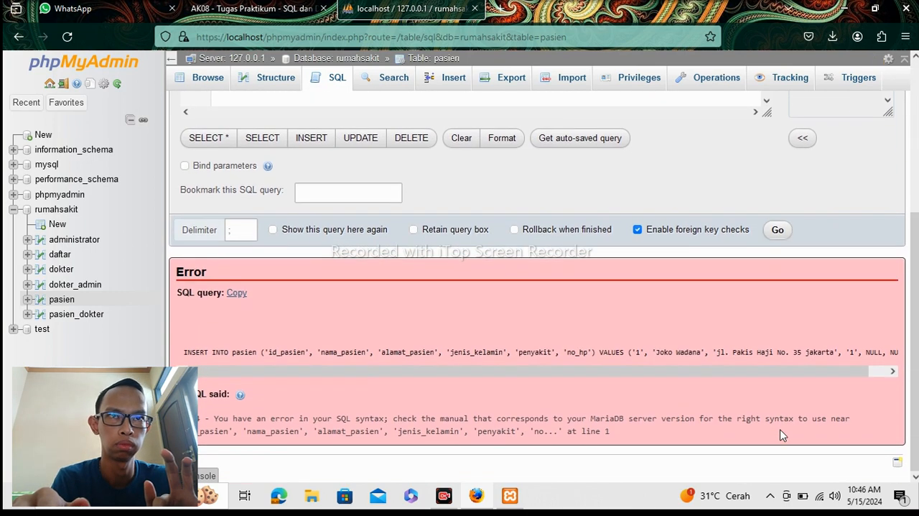
Put single quotes around the table name pasien in the INSERT query and try to run it again.
{"action": "key", "text": "ctrl+a"}
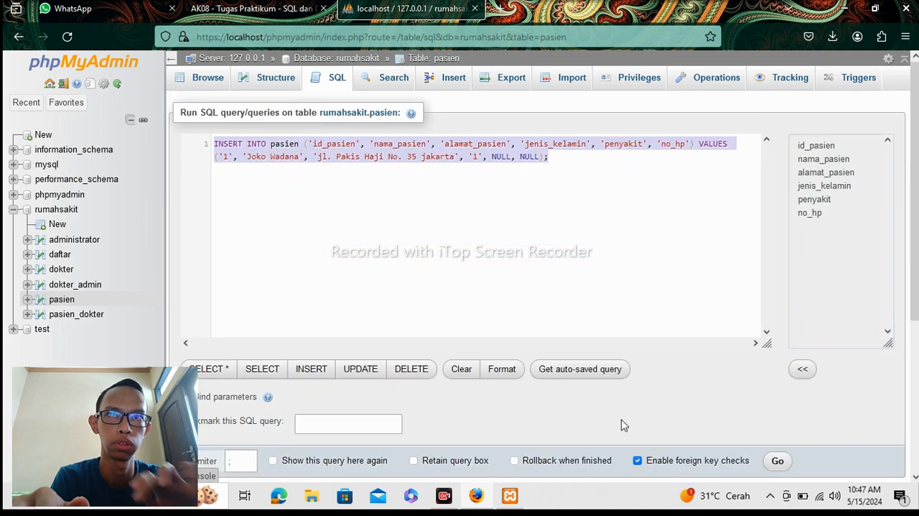
{"action": "left_click", "coordinate": [299, 144]}
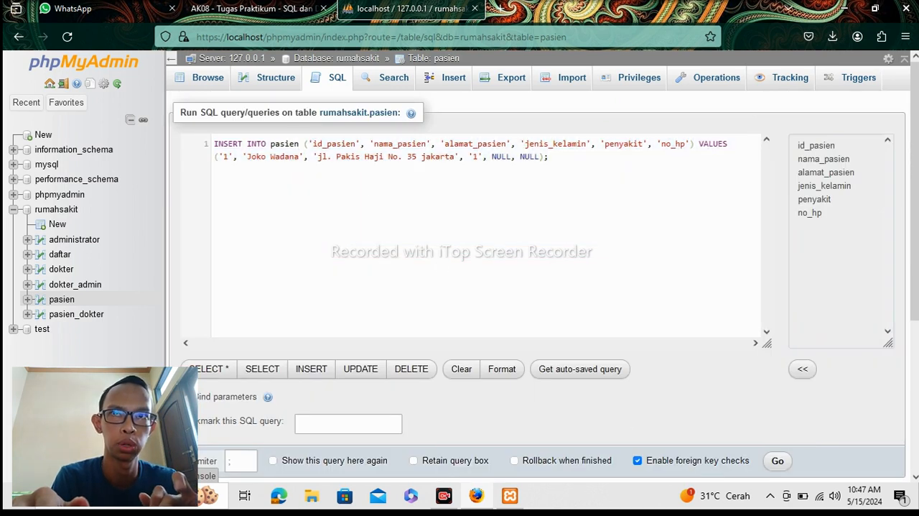
{"action": "type", "text": "'"}
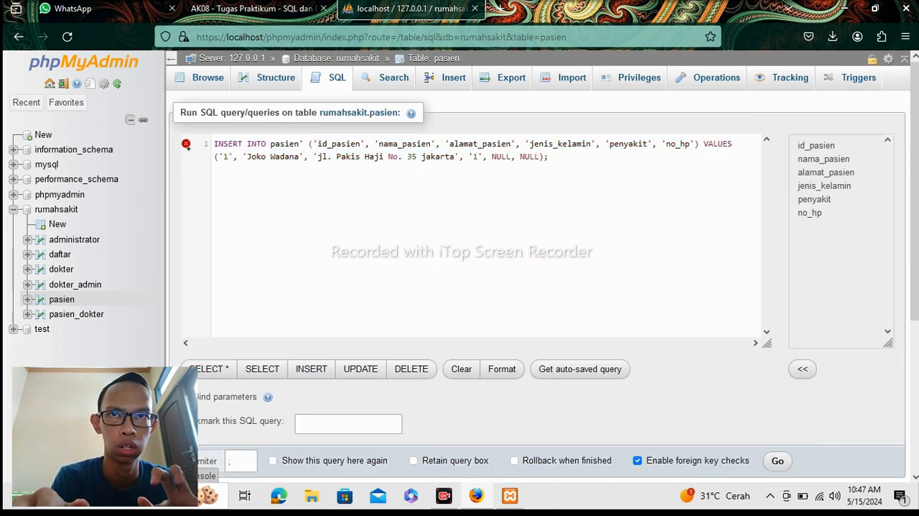
{"action": "left_click", "coordinate": [272, 144]}
{"action": "type", "text": "'"}
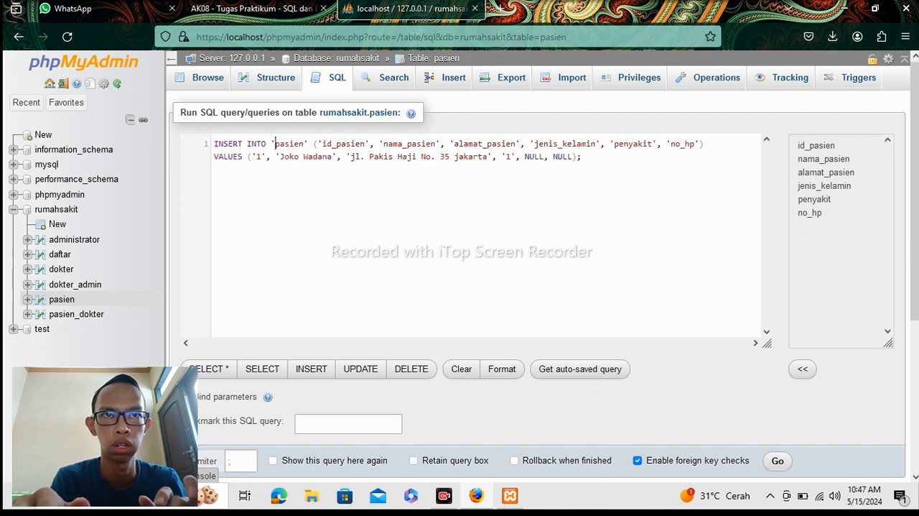
{"action": "left_click_drag", "start_coordinate": [914, 251], "coordinate": [914, 303]}
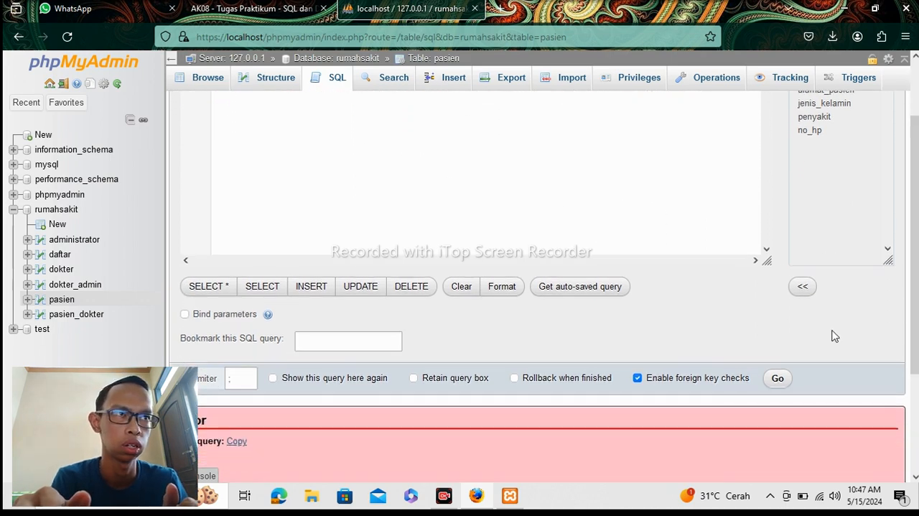
{"action": "left_click", "coordinate": [781, 378]}
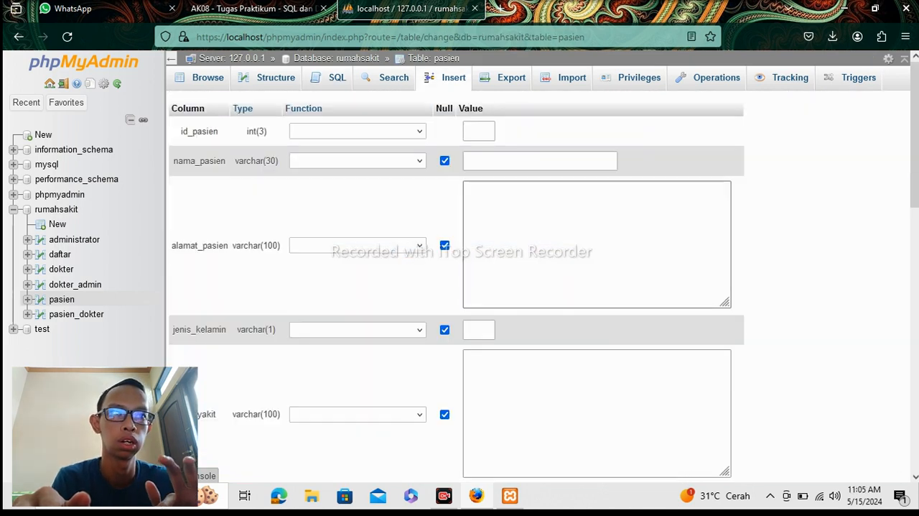
Set id_pasien to 1 and enter the patient's full name in nama_pasien for a new pasien row.
{"action": "left_click", "coordinate": [479, 131]}
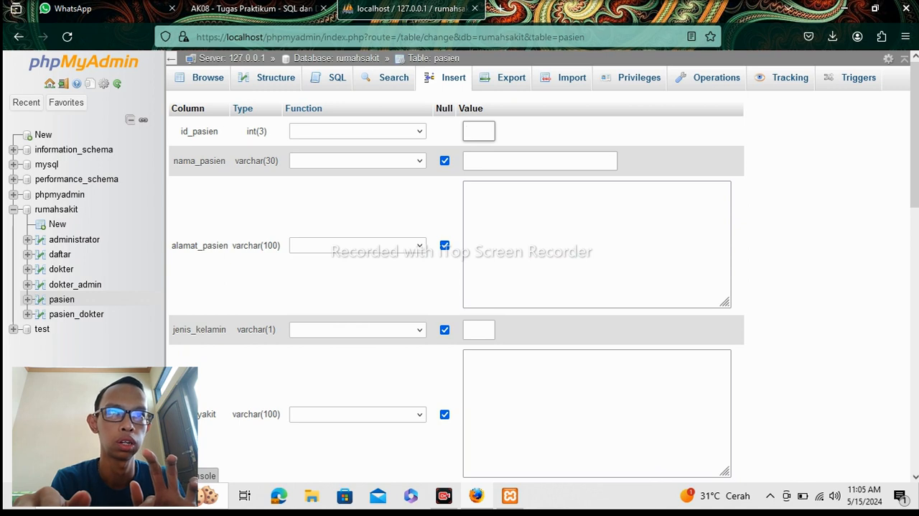
{"action": "type", "text": "1"}
{"action": "key", "text": "Tab"}
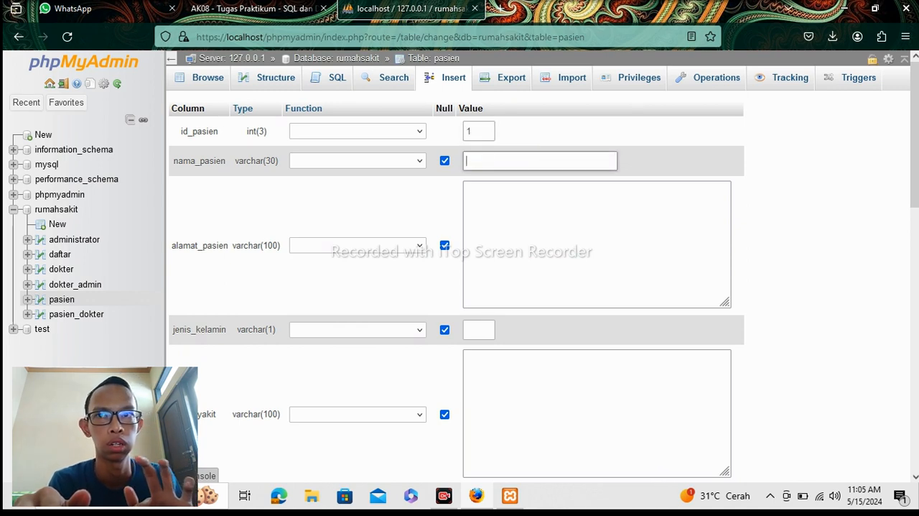
{"action": "type", "text": "J"}
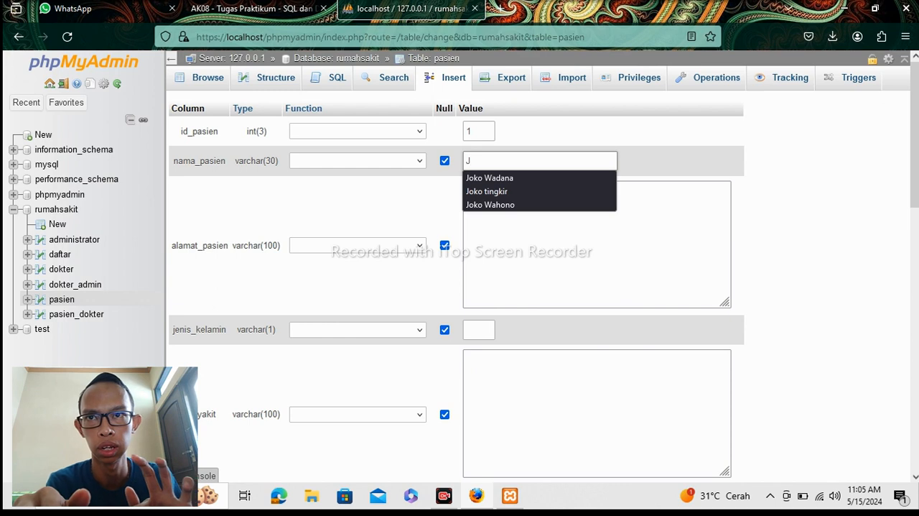
{"action": "left_click", "coordinate": [510, 179]}
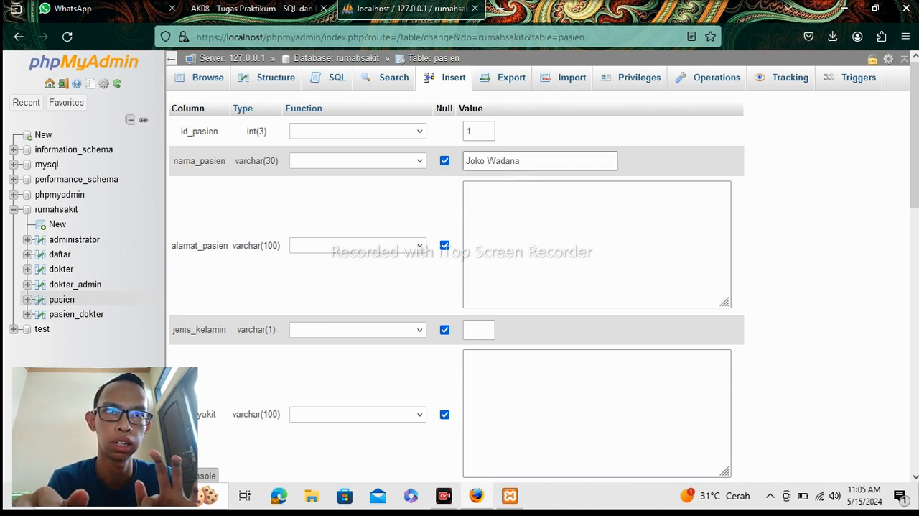
Fill in alamat_pasien with the patient's street, house number and city.
{"action": "key", "text": "Tab"}
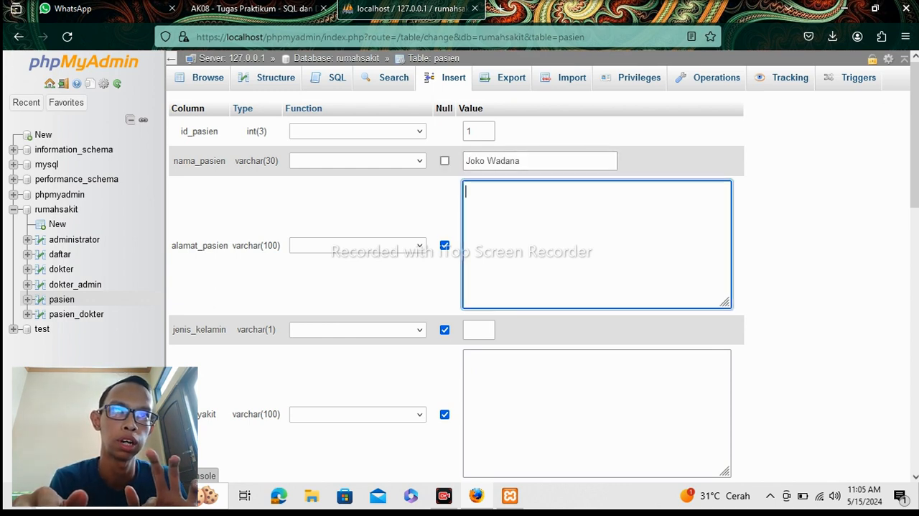
{"action": "type", "text": "Jl."}
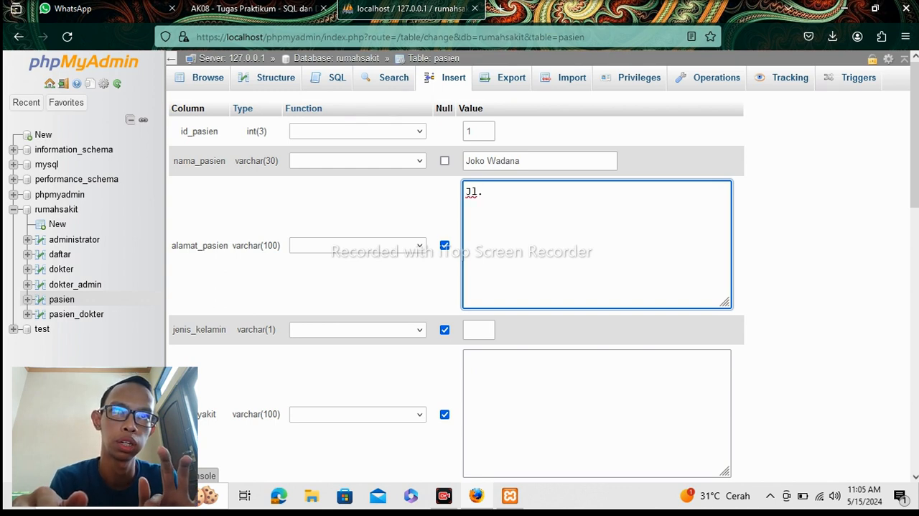
{"action": "type", "text": " P"}
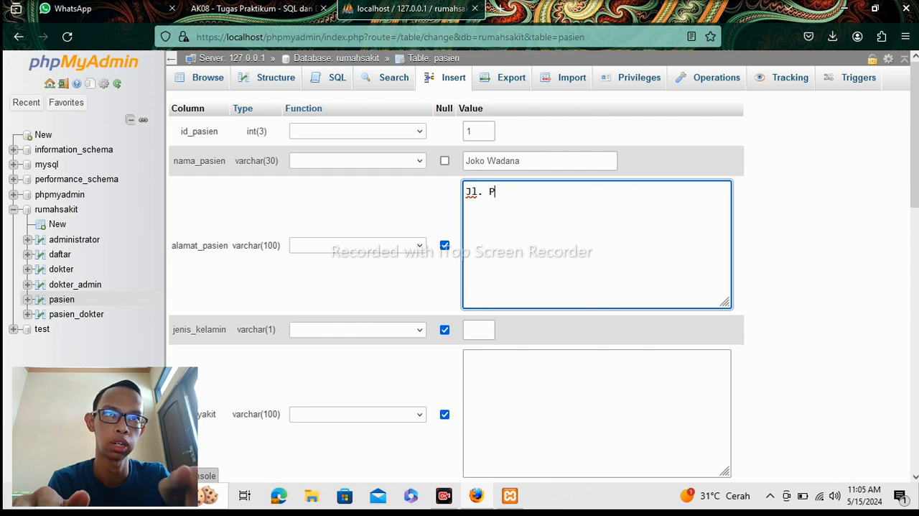
{"action": "type", "text": "akis"}
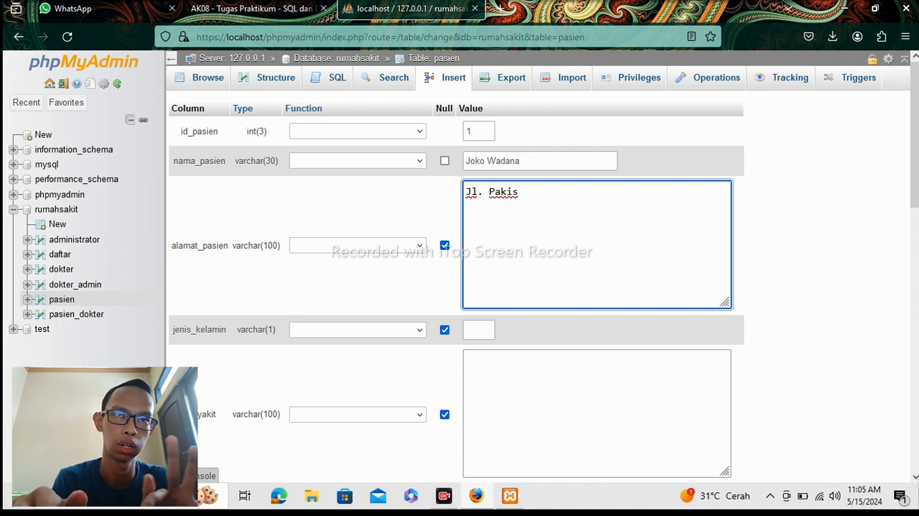
{"action": "type", "text": " Haji"}
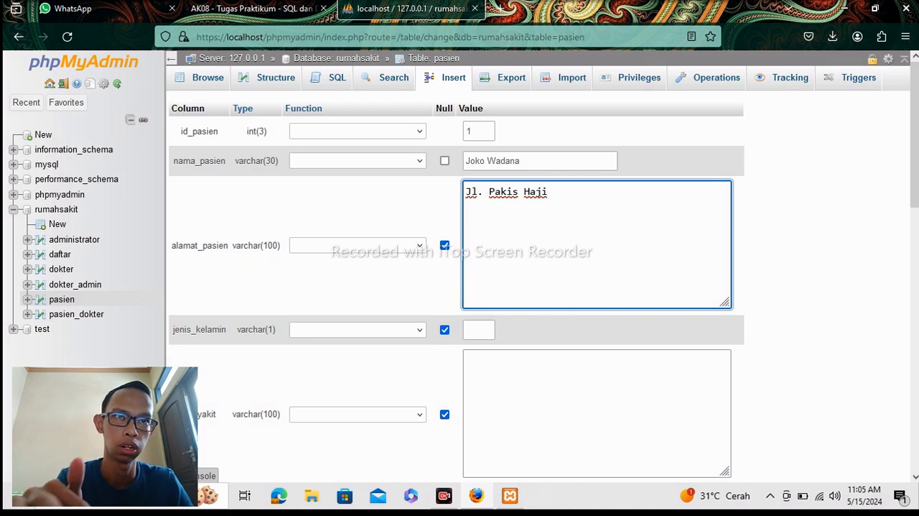
{"action": "type", "text": " N"}
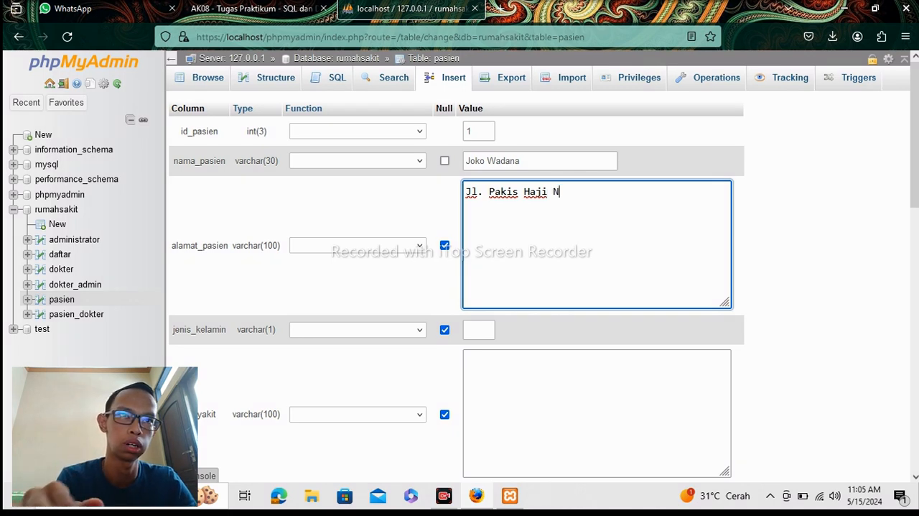
{"action": "type", "text": "o"}
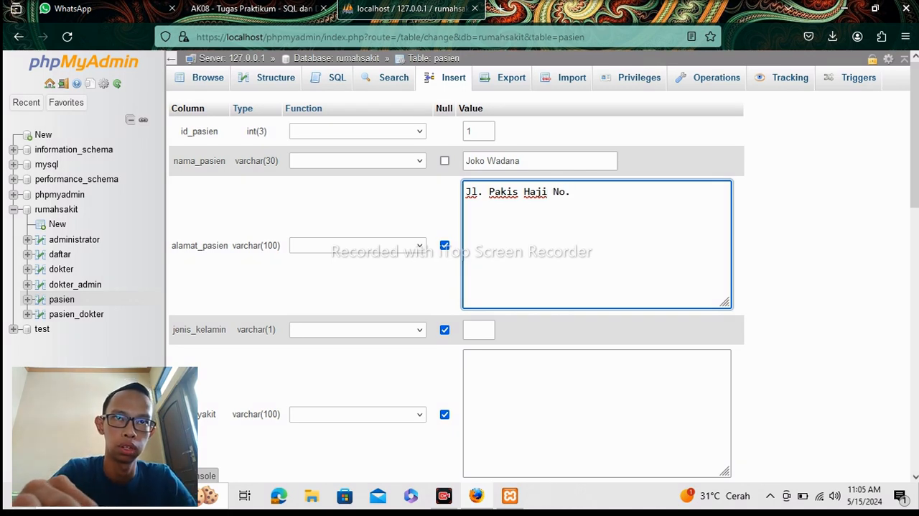
{"action": "type", "text": ". 35"}
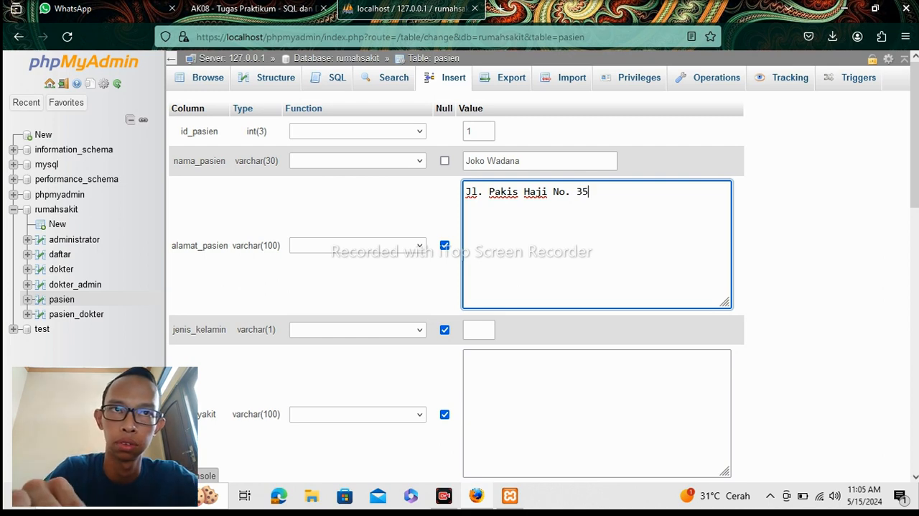
{"action": "type", "text": " jakarta"}
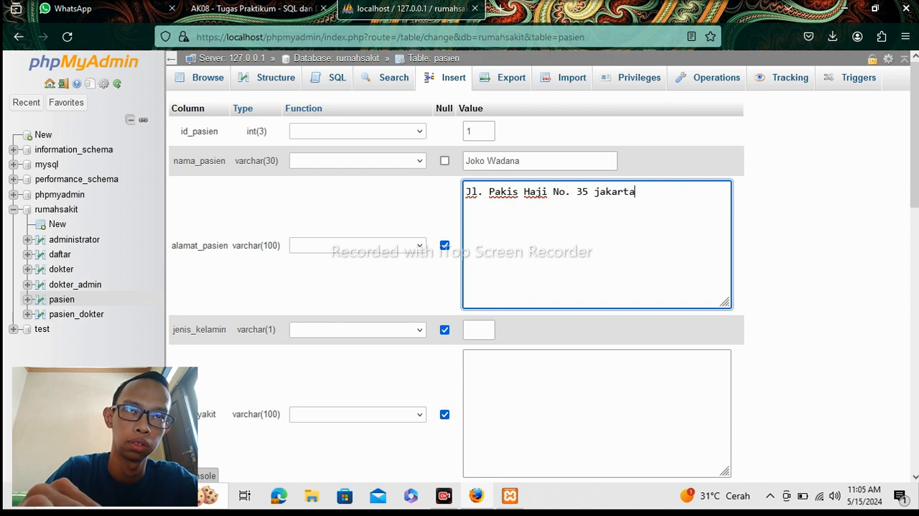
Set jenis_kelamin to 1 and insert the row with penyakit and no_hp left as NULL.
{"action": "left_click", "coordinate": [479, 330]}
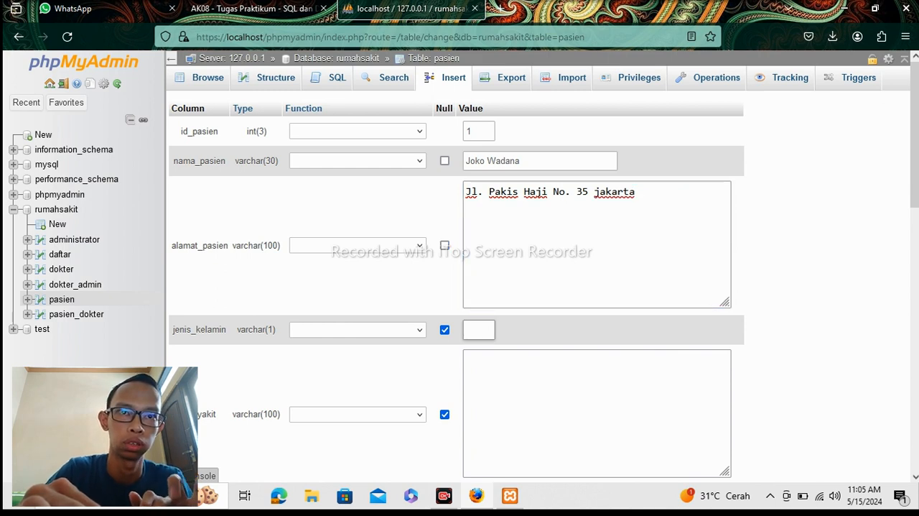
{"action": "type", "text": "1"}
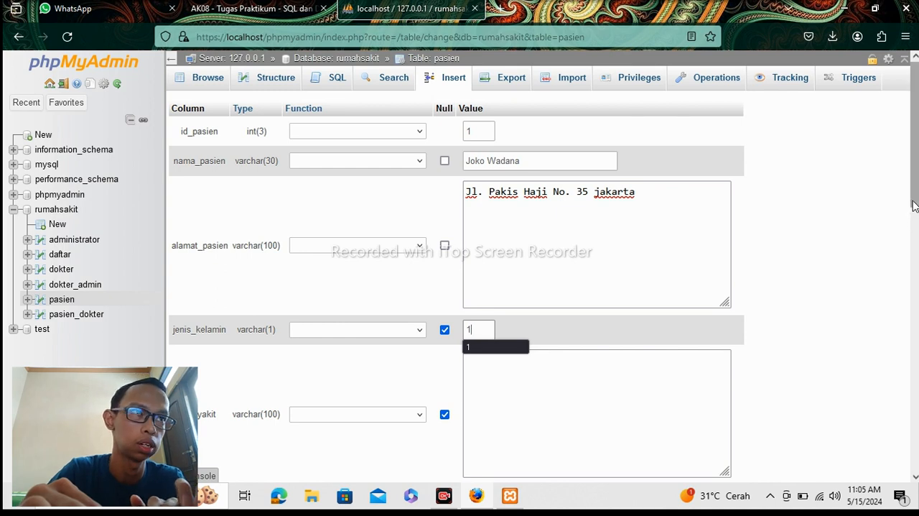
{"action": "scroll", "coordinate": [914, 206], "scroll_direction": "down", "scroll_amount": 4}
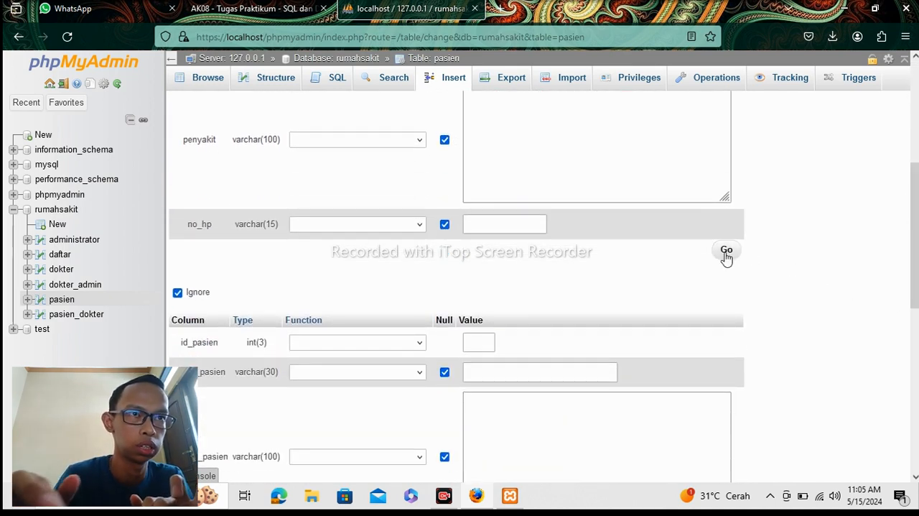
{"action": "left_click", "coordinate": [726, 253]}
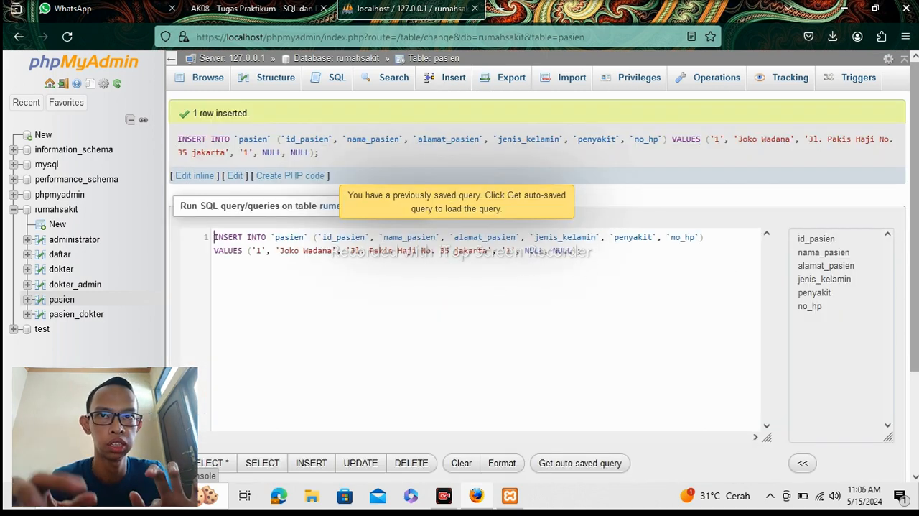
Browse the pasien table to check its stored rows.
{"action": "scroll", "coordinate": [831, 300], "scroll_direction": "down", "scroll_amount": 2}
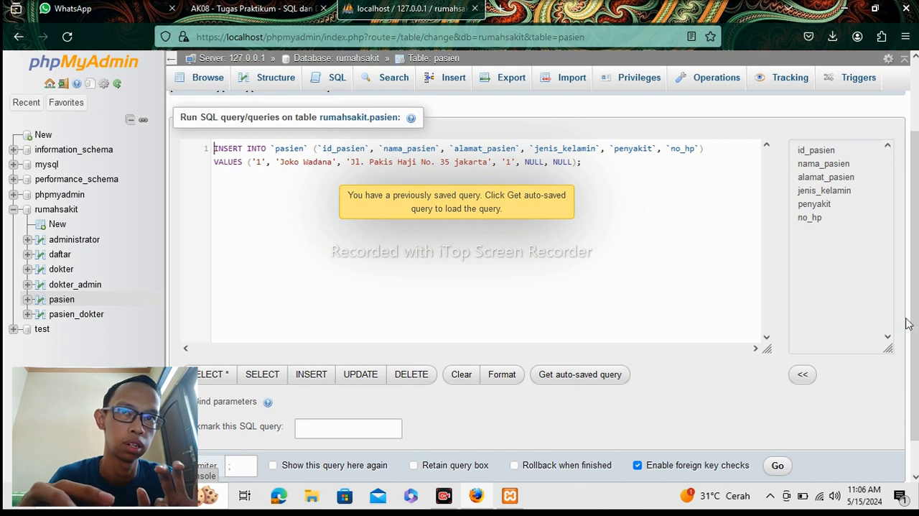
{"action": "scroll", "coordinate": [907, 323], "scroll_direction": "down", "scroll_amount": 1}
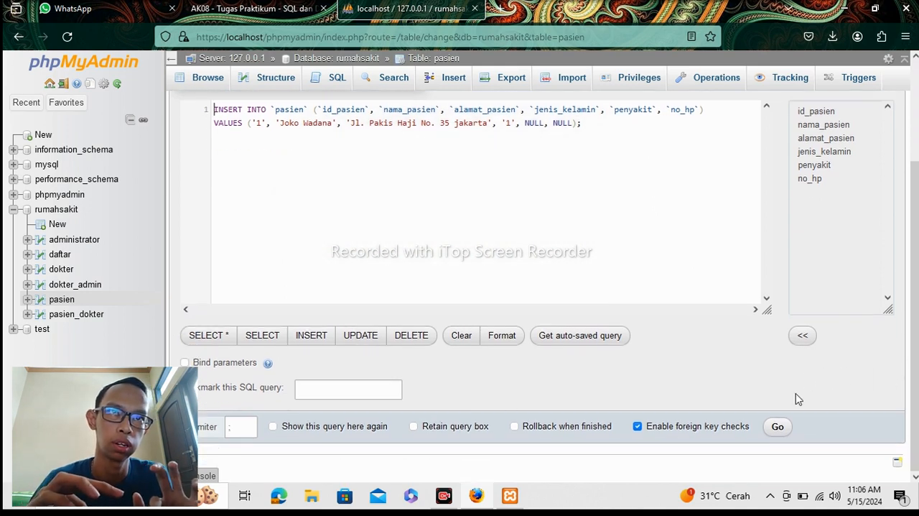
{"action": "left_click", "coordinate": [185, 89]}
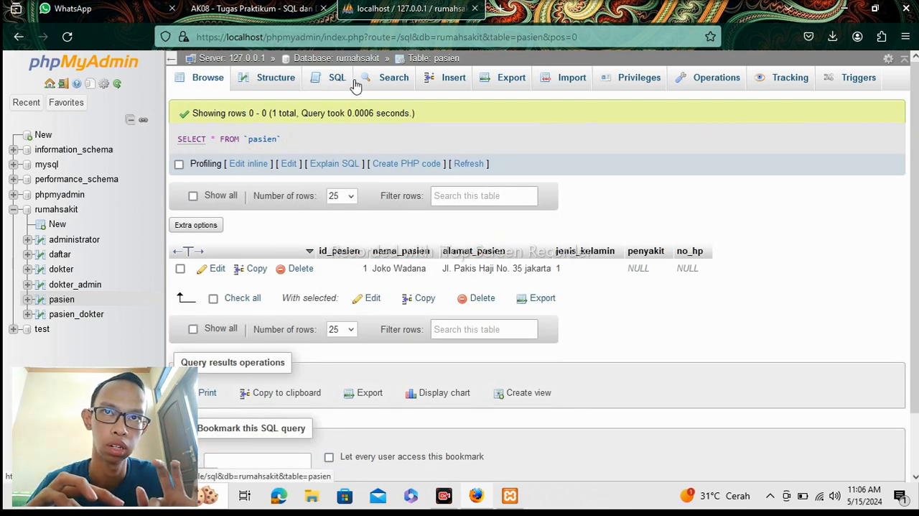
Start another new row in the pasien table with id_pasien 2 and the second patient's name in nama_pasien.
{"action": "left_click", "coordinate": [430, 89]}
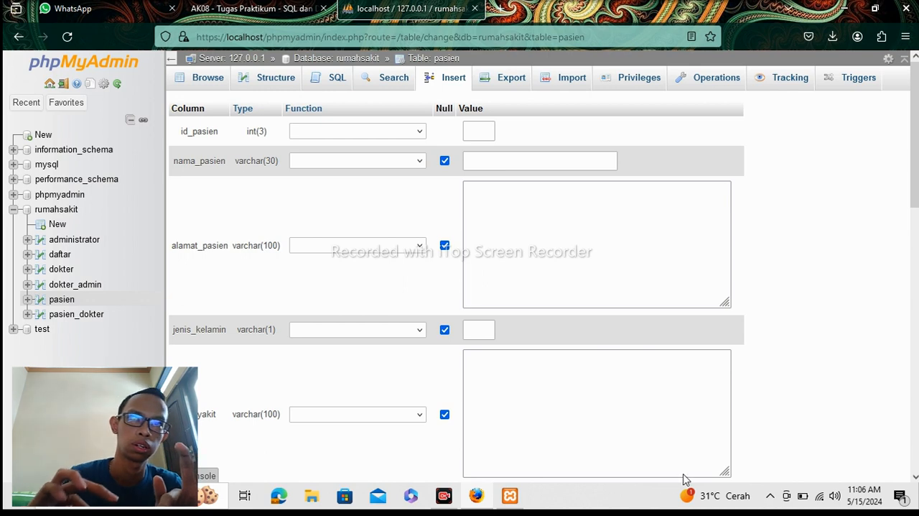
{"action": "left_click", "coordinate": [478, 131]}
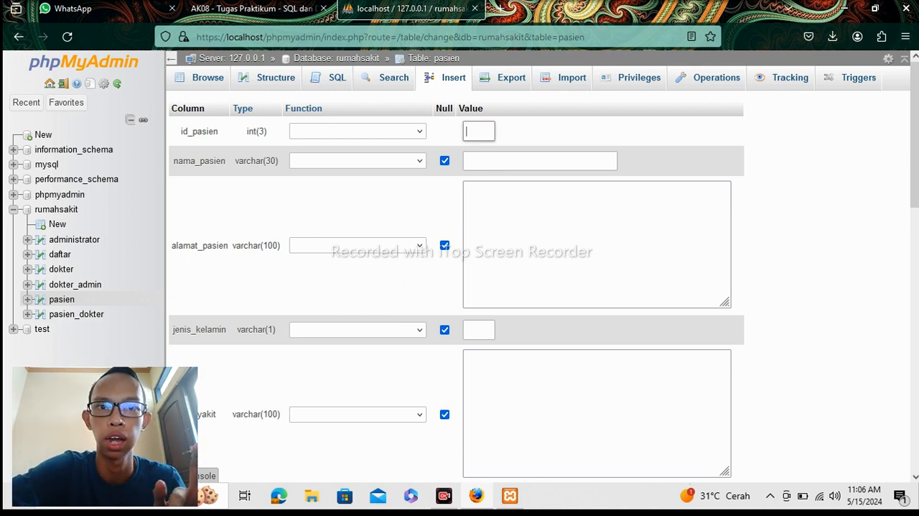
{"action": "type", "text": "2"}
{"action": "key", "text": "Tab"}
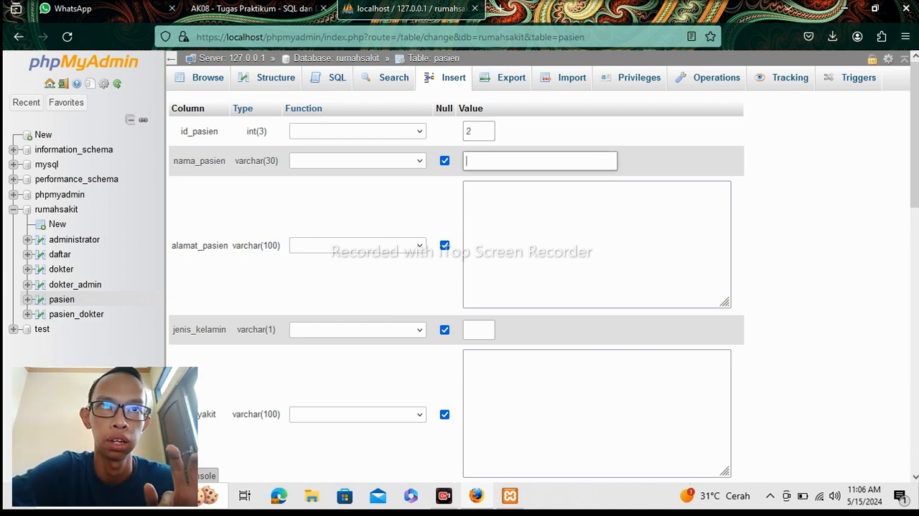
{"action": "type", "text": "S"}
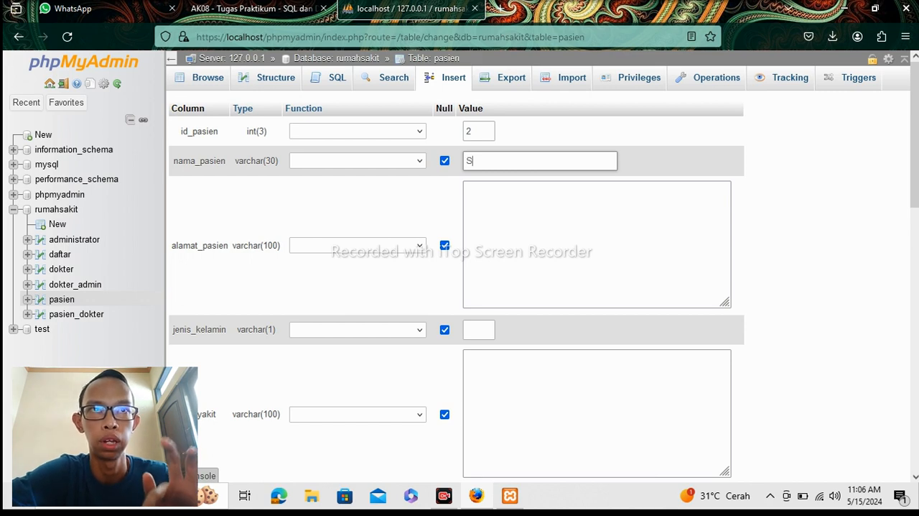
{"action": "type", "text": "usi"}
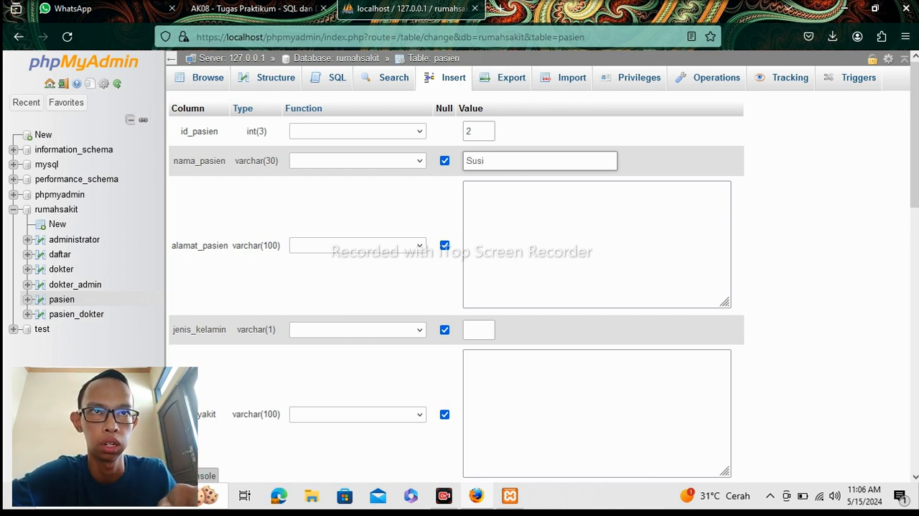
{"action": "type", "text": "lo"}
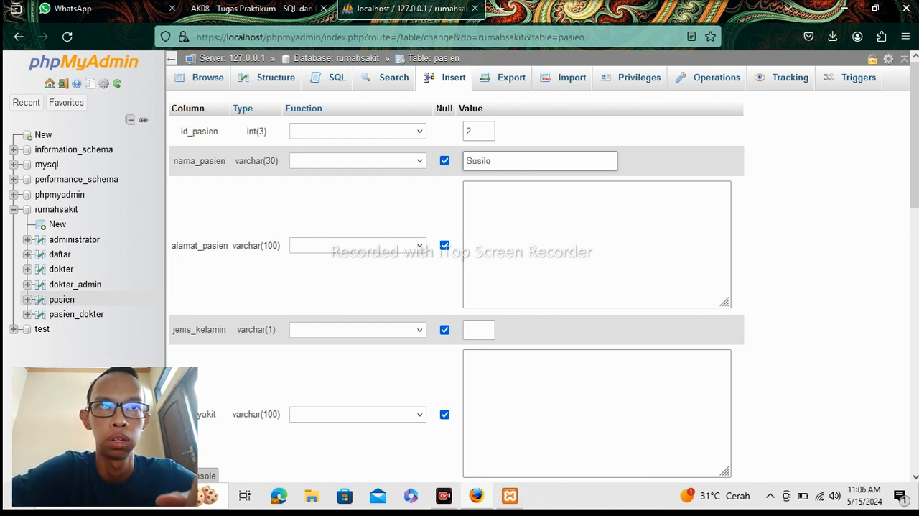
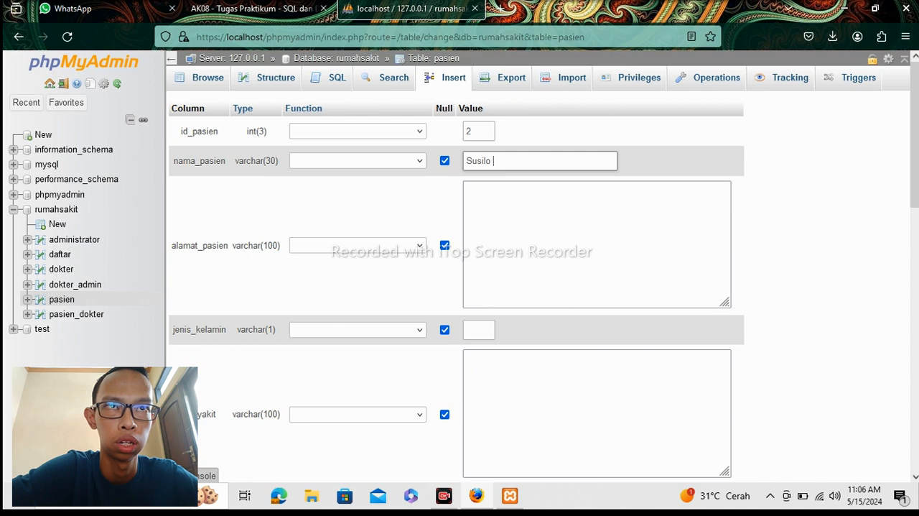
Correct the second patient's name in nama_pasien, removing the trailing space.
{"action": "key", "text": "BackSpace"}
{"action": "key", "text": "BackSpace"}
{"action": "key", "text": "BackSpace"}
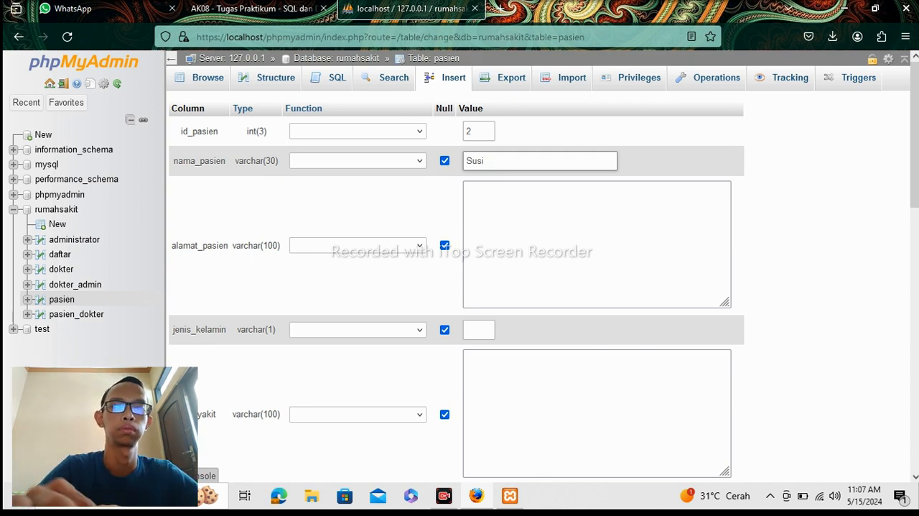
{"action": "type", "text": "lo"}
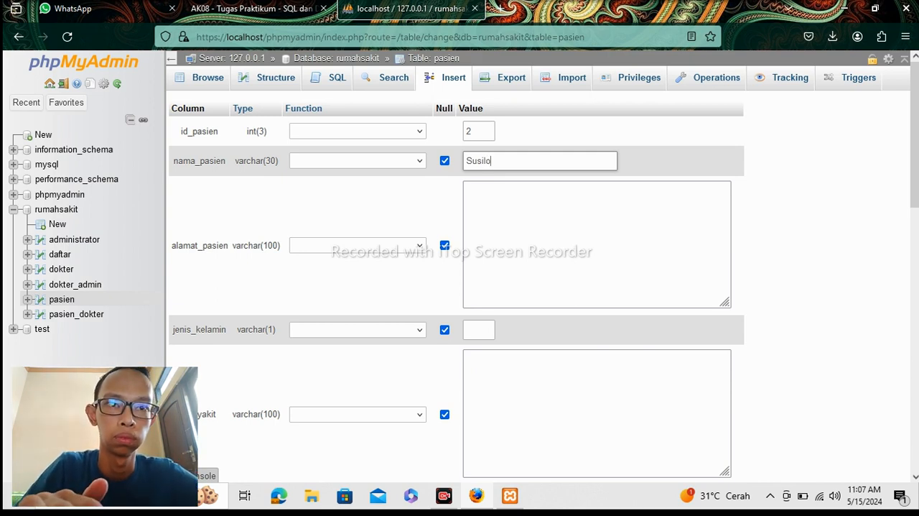
Fill in alamat_pasien with the second patient's street, house number and city.
{"action": "left_click", "coordinate": [503, 205]}
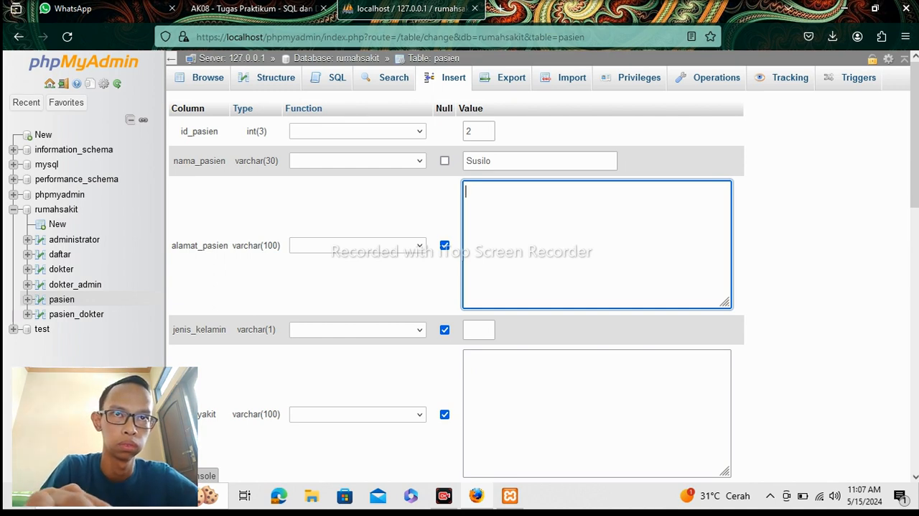
{"action": "type", "text": "J"}
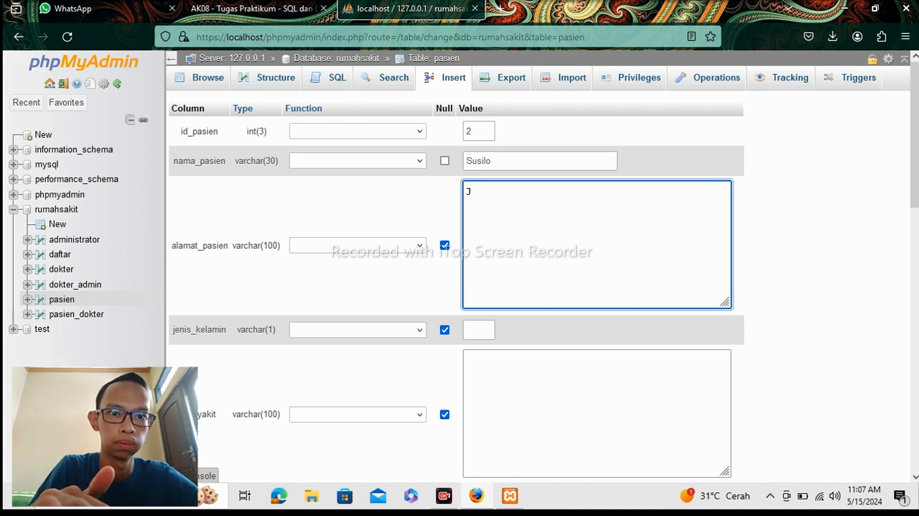
{"action": "type", "text": "l."}
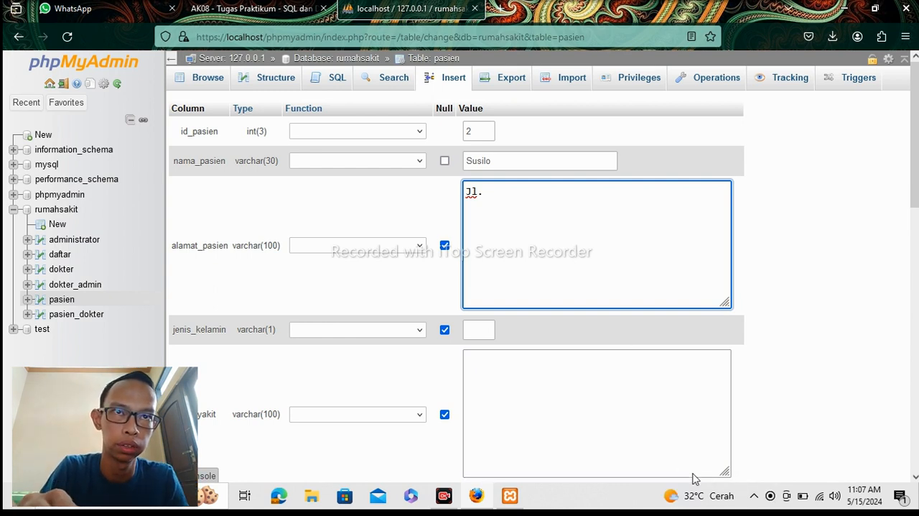
{"action": "type", "text": "P"}
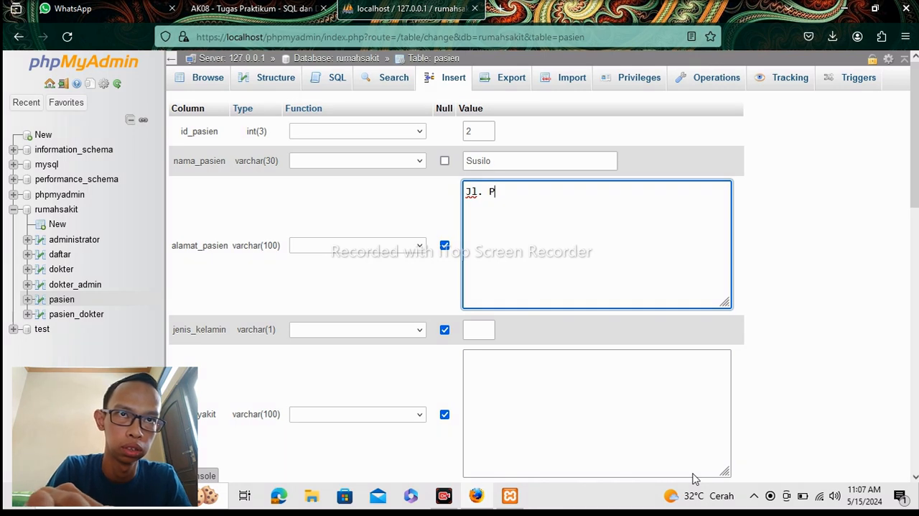
{"action": "type", "text": "ungku"}
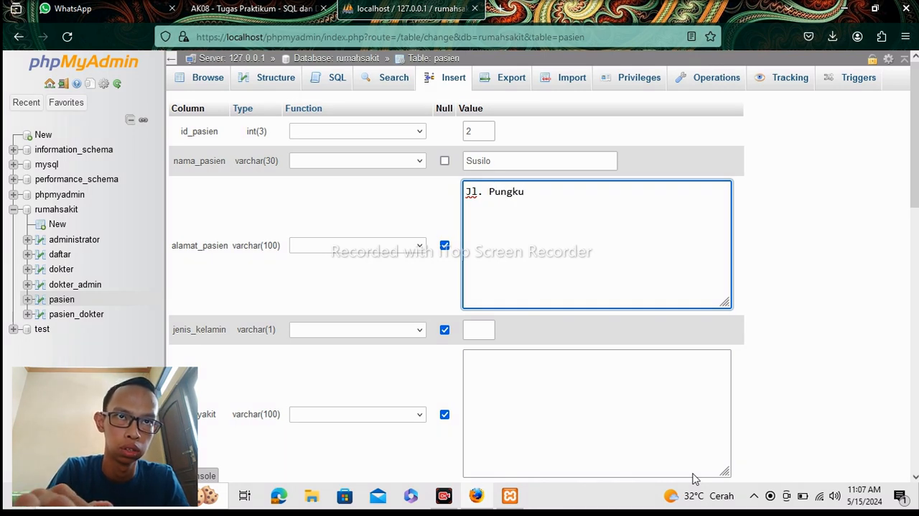
{"action": "type", "text": "r No"}
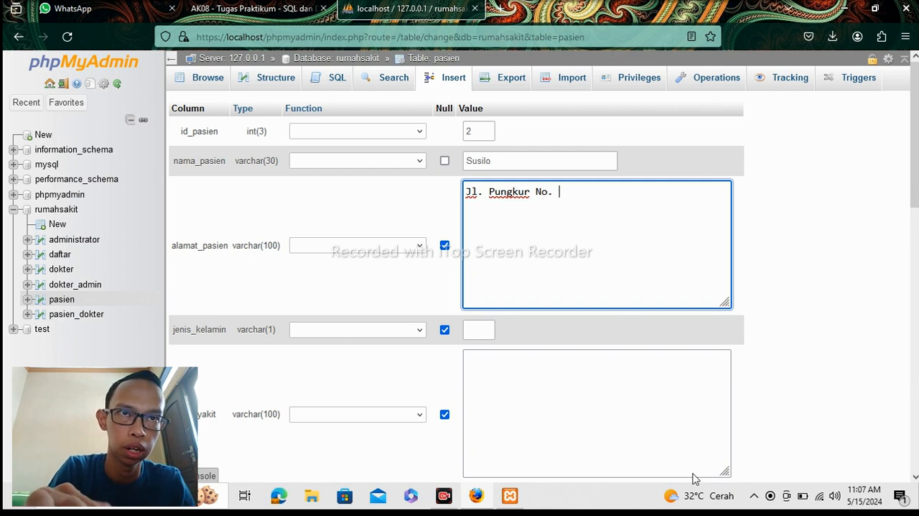
{"action": "type", "text": ". 4"}
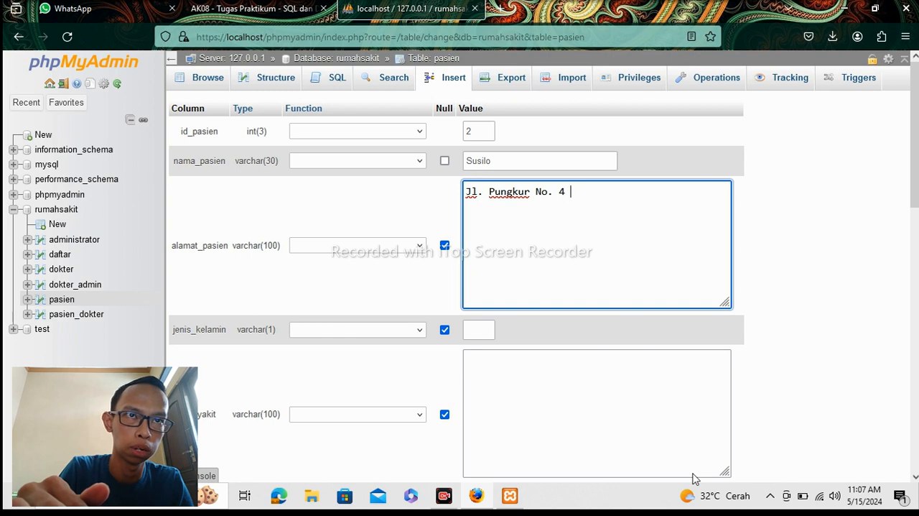
{"action": "type", "text": " JA"}
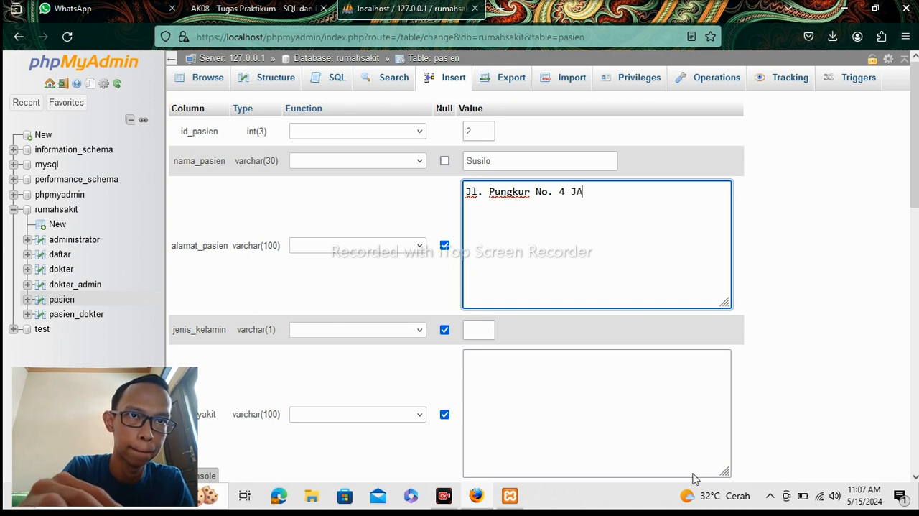
{"action": "key", "text": "BackSpace"}
{"action": "key", "text": "BackSpace"}
{"action": "type", "text": "ja"}
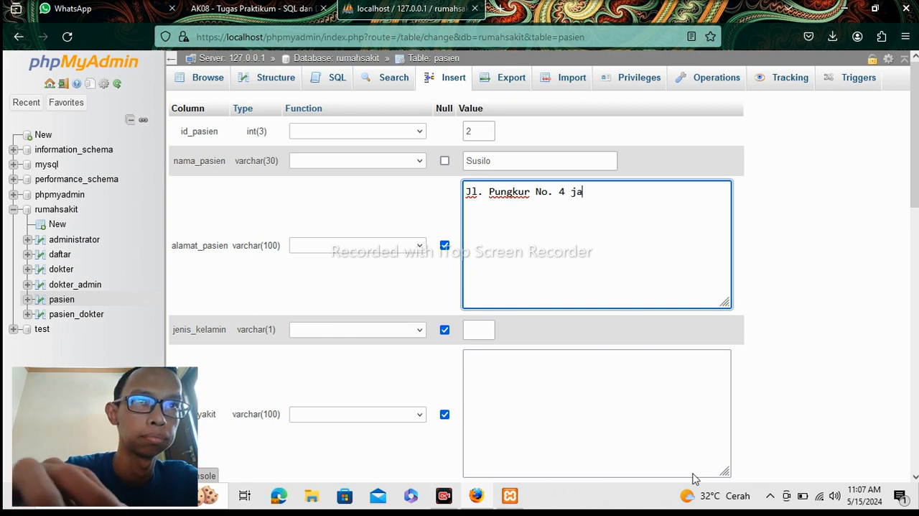
{"action": "type", "text": "kar"}
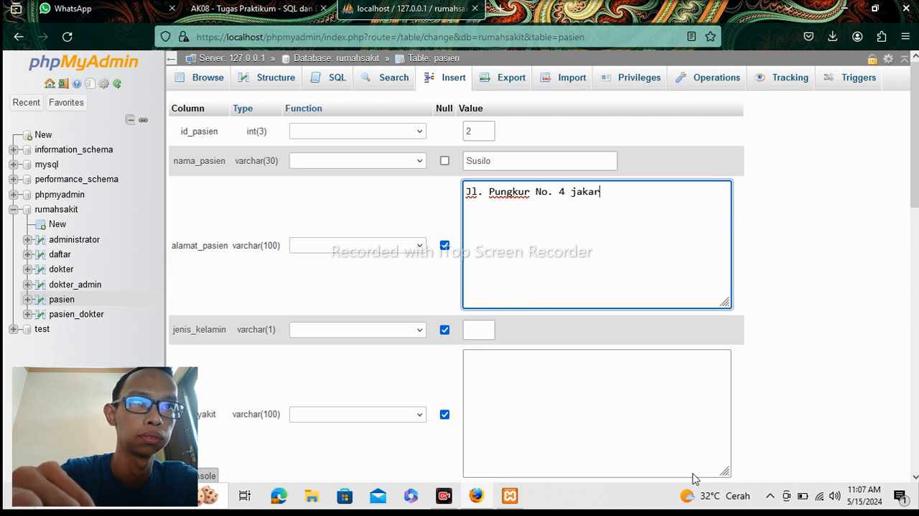
{"action": "type", "text": "ta"}
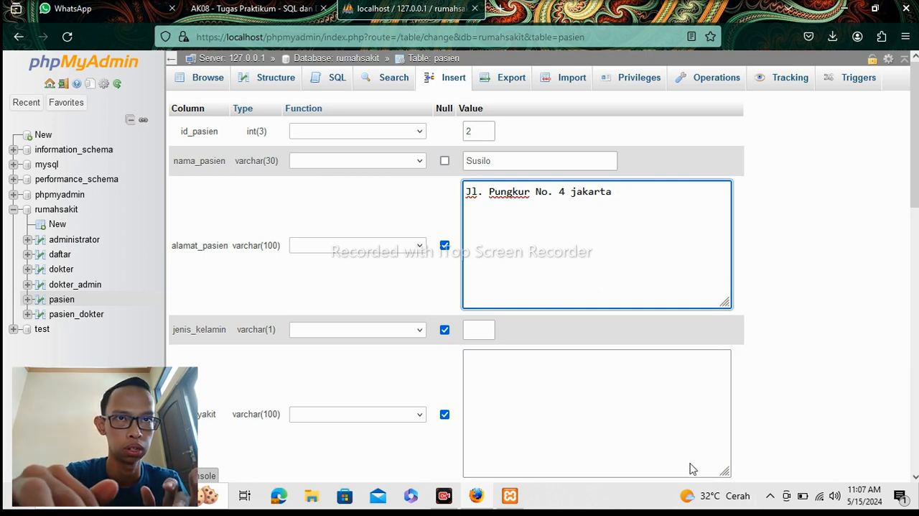
Insert the row with jenis_kelamin 1 and penyakit and no_hp left as NULL, and browse the pasien table.
{"action": "key", "text": "Tab"}
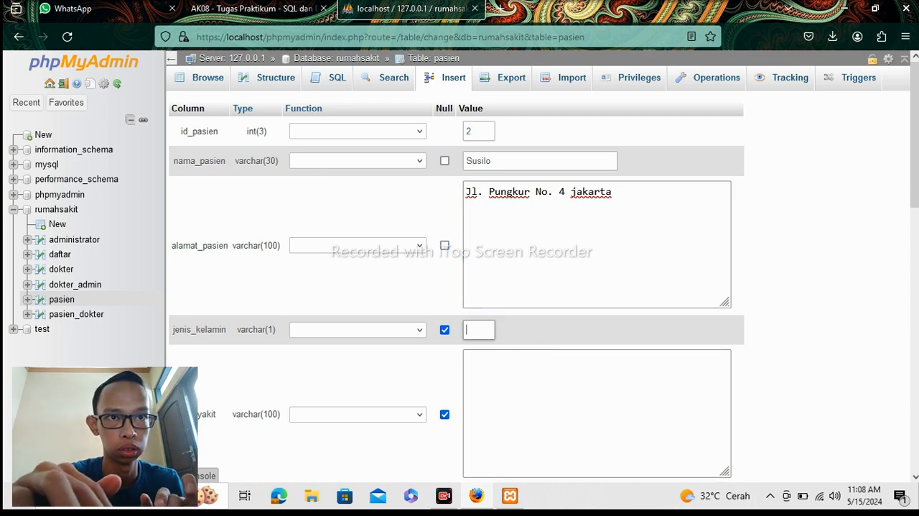
{"action": "type", "text": "1"}
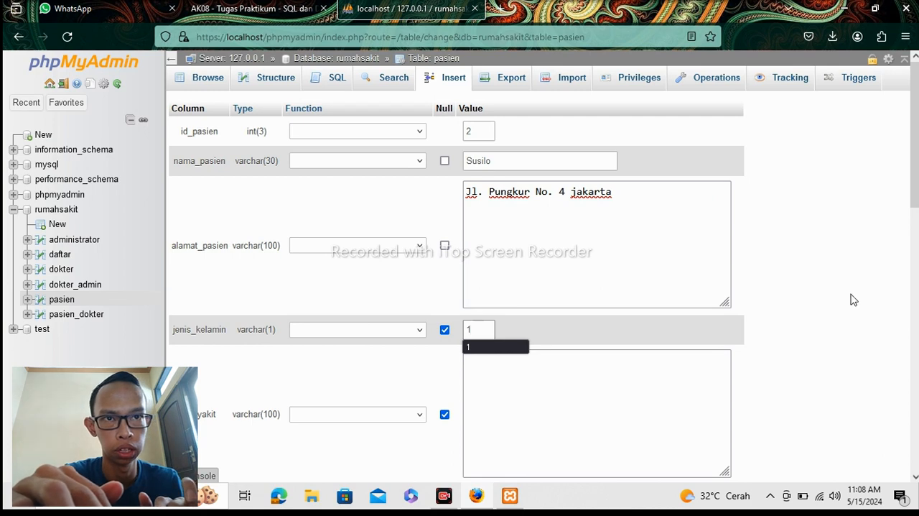
{"action": "scroll", "coordinate": [916, 187], "scroll_direction": "down", "scroll_amount": 4}
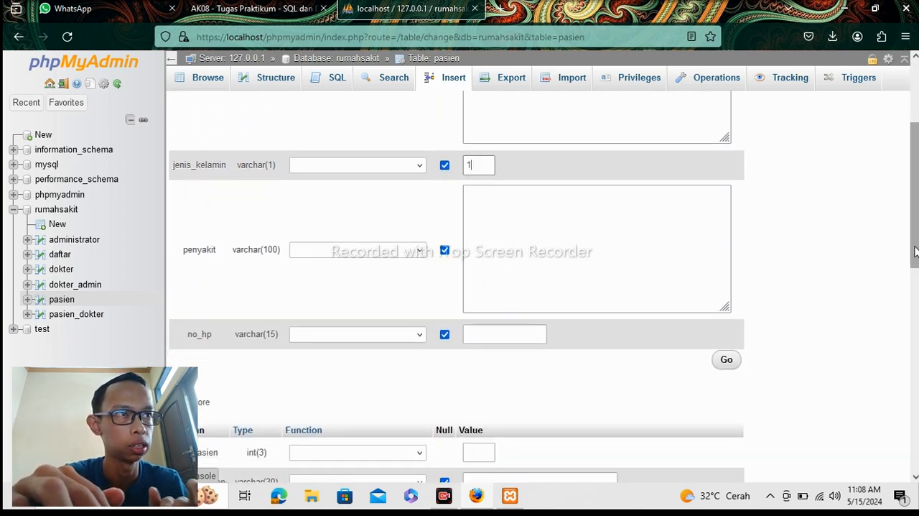
{"action": "left_click", "coordinate": [731, 361]}
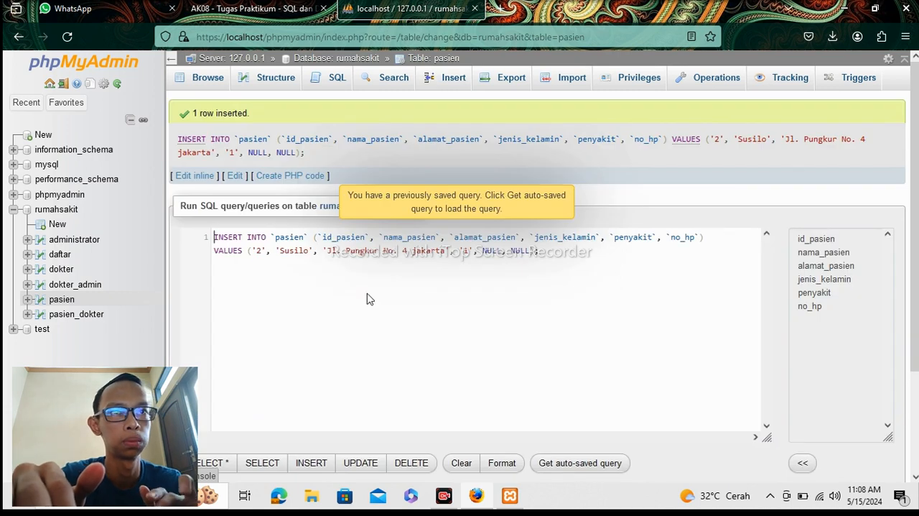
{"action": "left_click", "coordinate": [213, 86]}
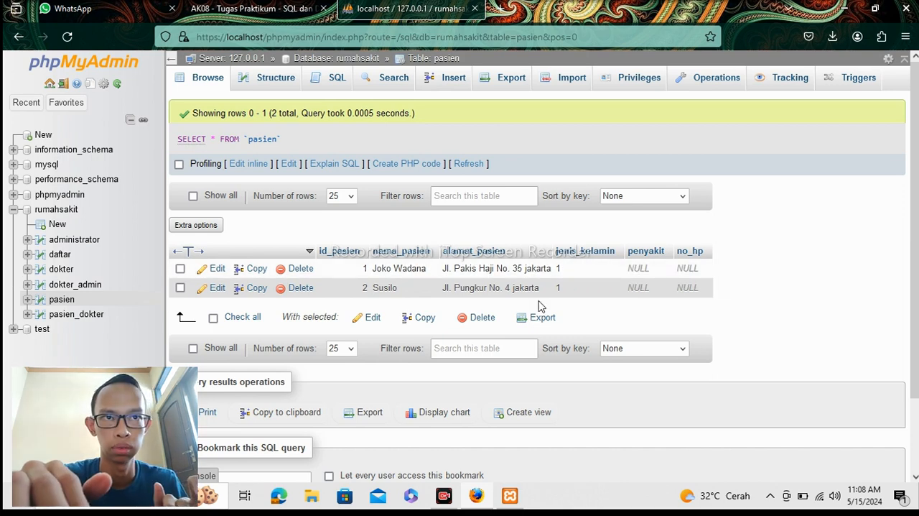
Start a third new row in the pasien table with id_pasien 3.
{"action": "left_click", "coordinate": [428, 81]}
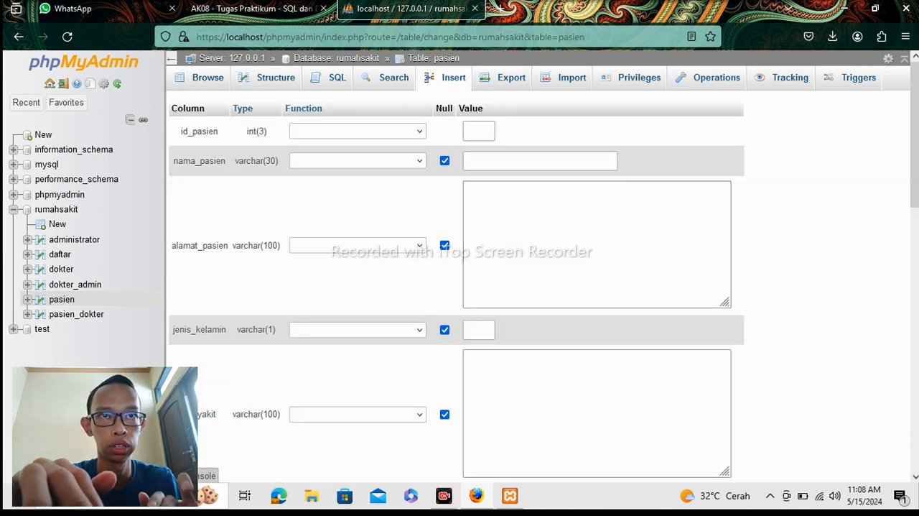
{"action": "left_click", "coordinate": [479, 132]}
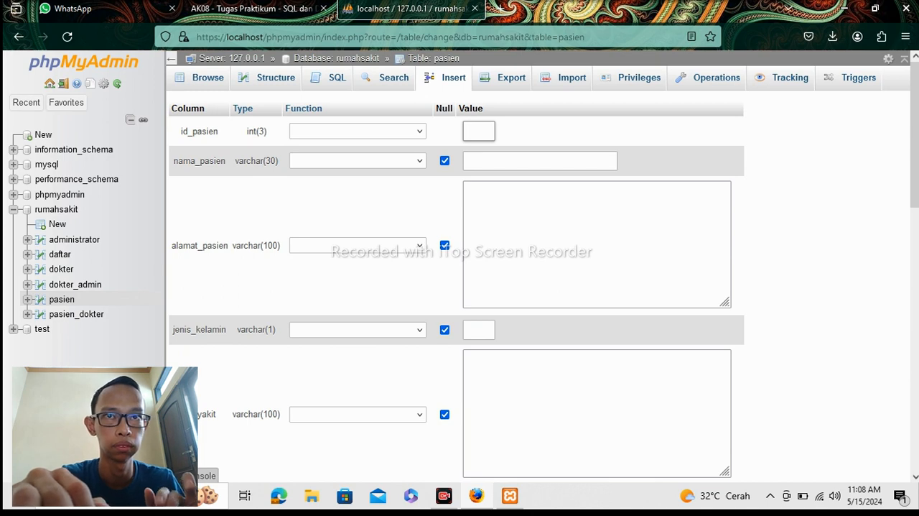
{"action": "type", "text": "3"}
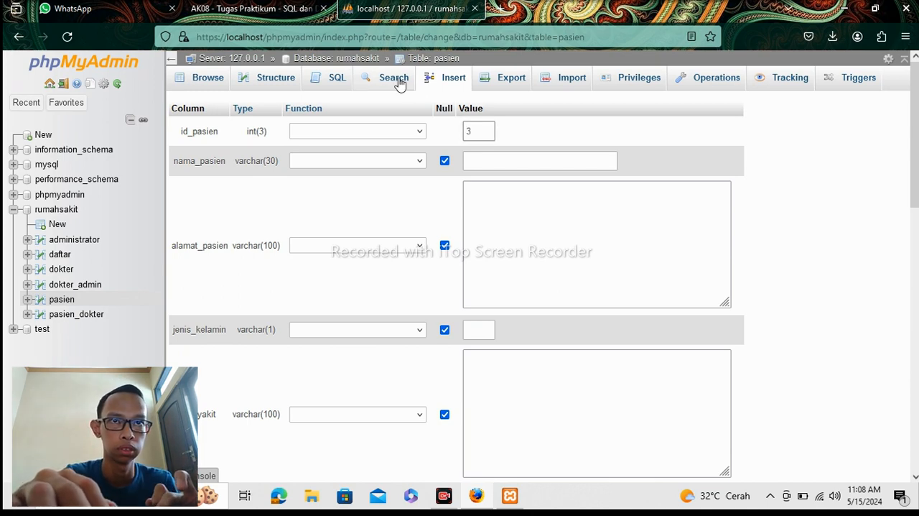
{"action": "key", "text": "Tab"}
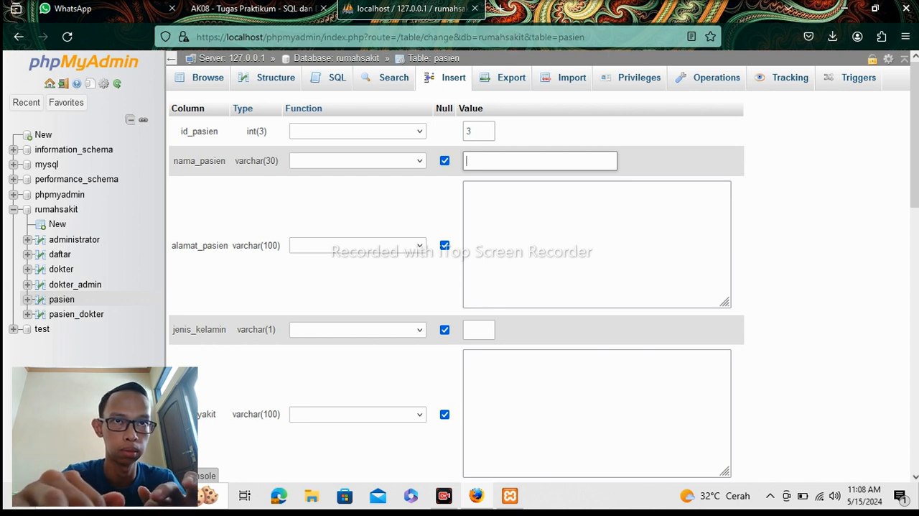
{"action": "type", "text": "Po"}
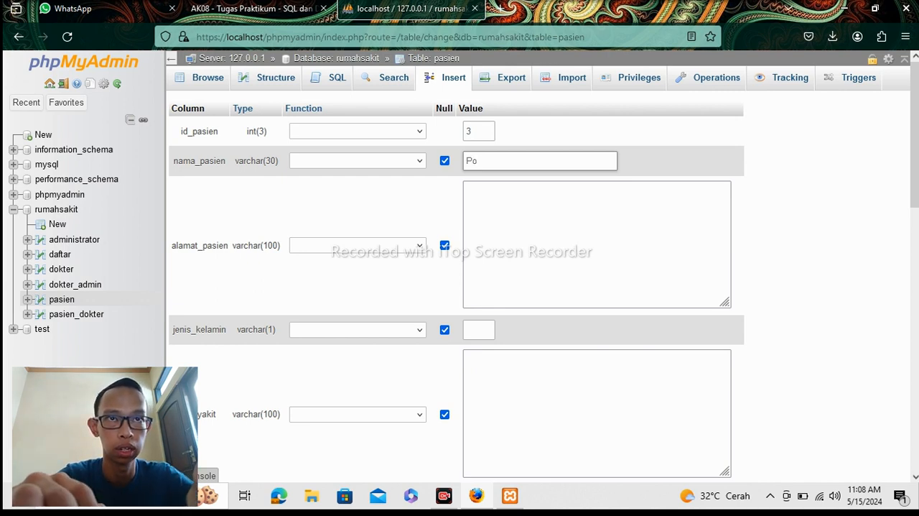
{"action": "type", "text": "pi"}
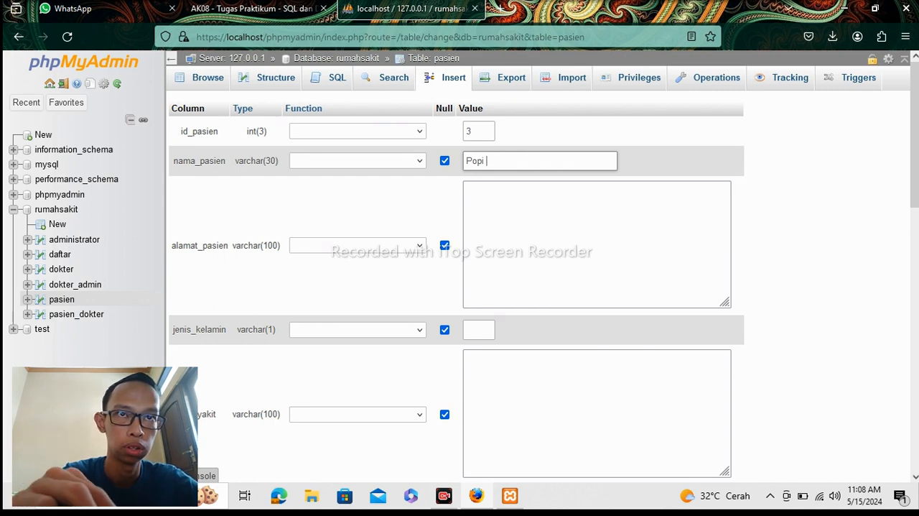
{"action": "left_click", "coordinate": [495, 208]}
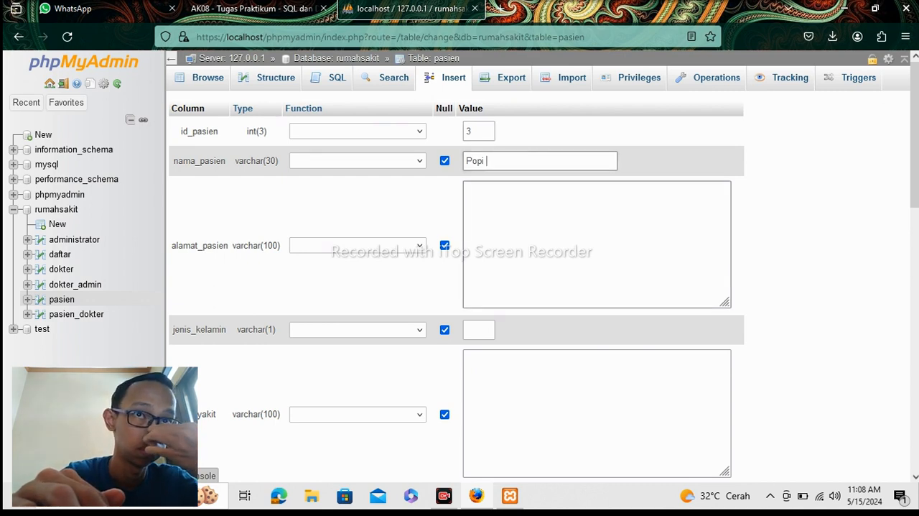
{"action": "key", "text": "BackSpace"}
{"action": "key", "text": "BackSpace"}
{"action": "key", "text": "BackSpace"}
{"action": "key", "text": "BackSpace"}
{"action": "key", "text": "BackSpace"}
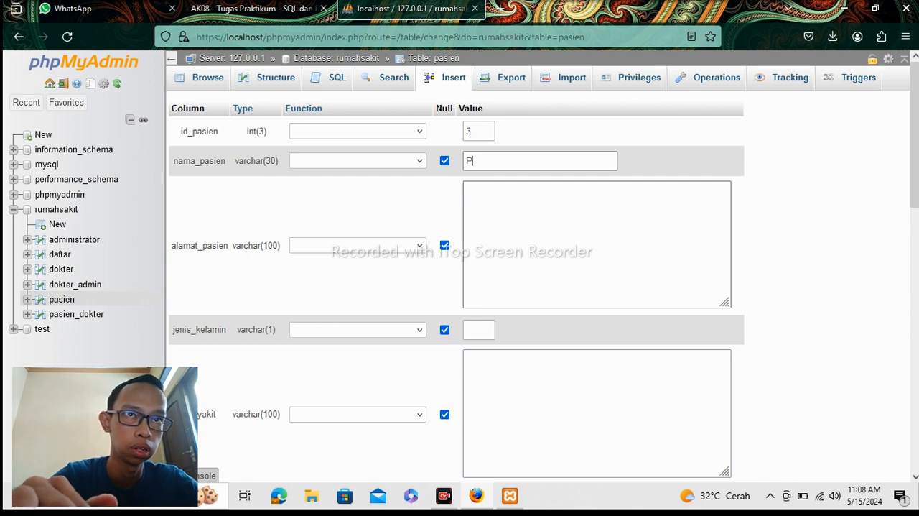
{"action": "type", "text": "Mawar"}
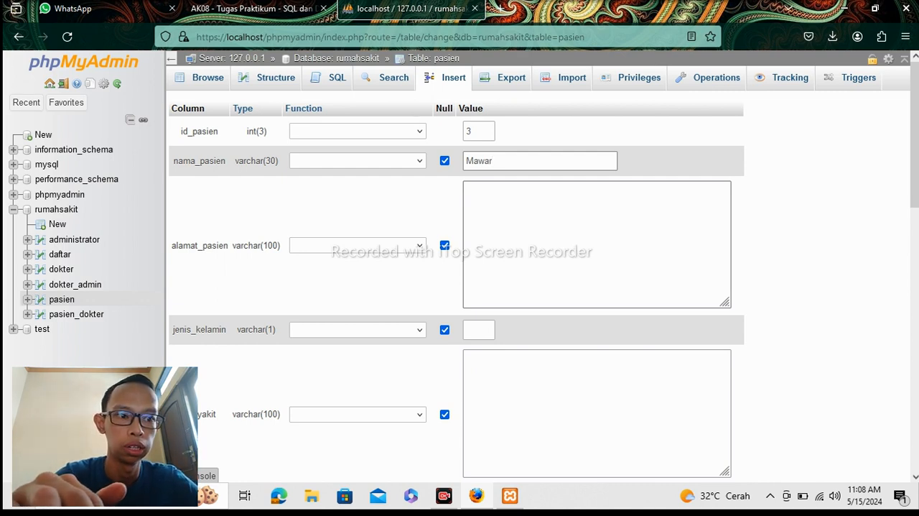
{"action": "key", "text": "BackSpace"}
{"action": "key", "text": "BackSpace"}
{"action": "key", "text": "BackSpace"}
{"action": "key", "text": "BackSpace"}
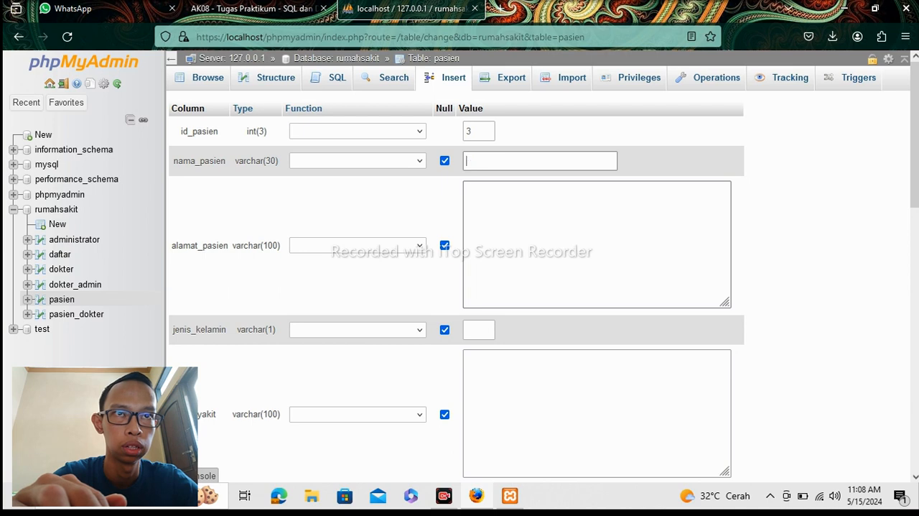
Enter the third patient's name in nama_pasien with only the first letter capitalized.
{"action": "type", "text": "p"}
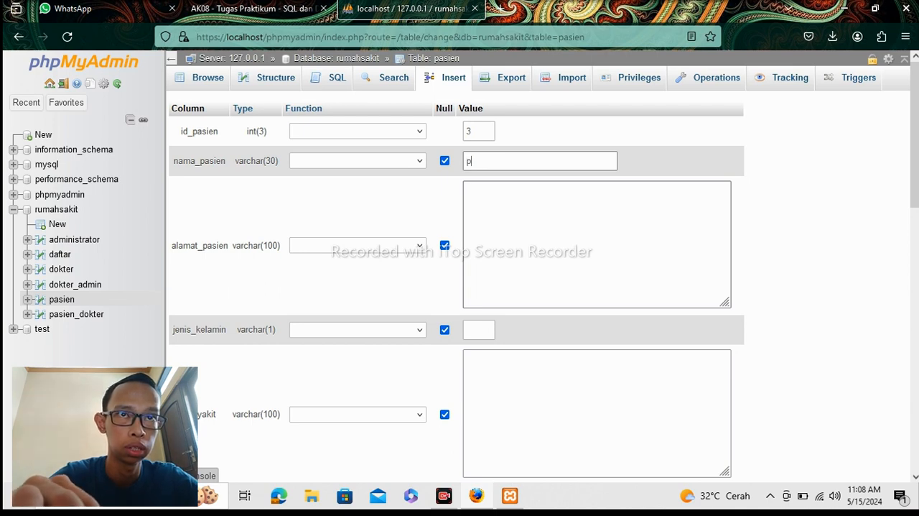
{"action": "key", "text": "BackSpace"}
{"action": "type", "text": "POP"}
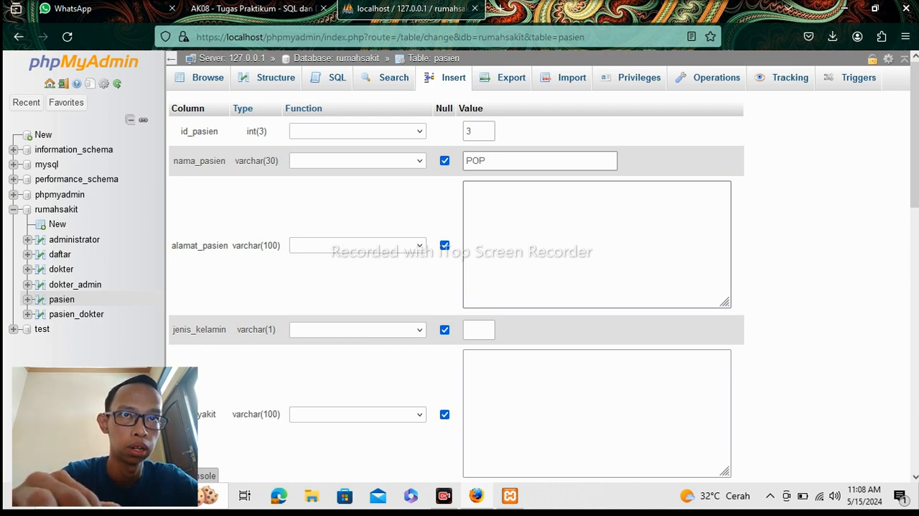
{"action": "type", "text": "I"}
{"action": "key", "text": "BackSpace"}
{"action": "key", "text": "BackSpace"}
{"action": "key", "text": "BackSpace"}
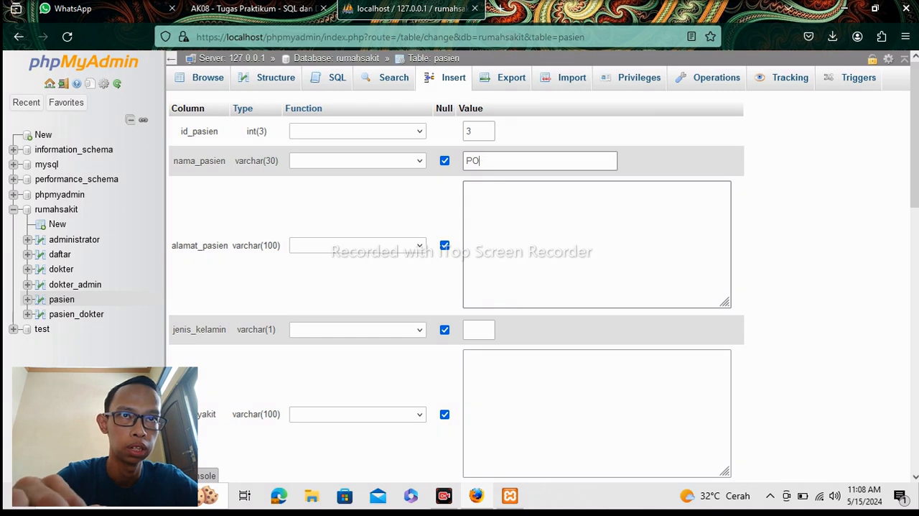
{"action": "type", "text": "o"}
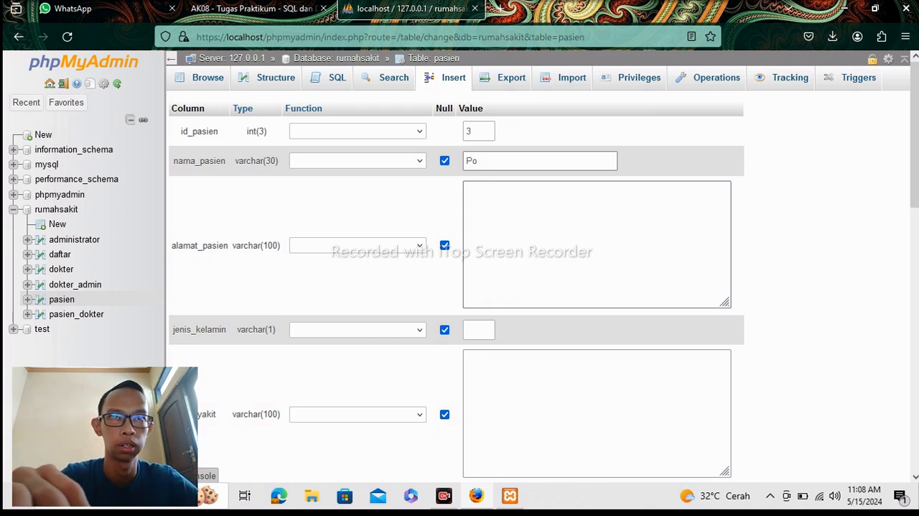
{"action": "type", "text": "pi"}
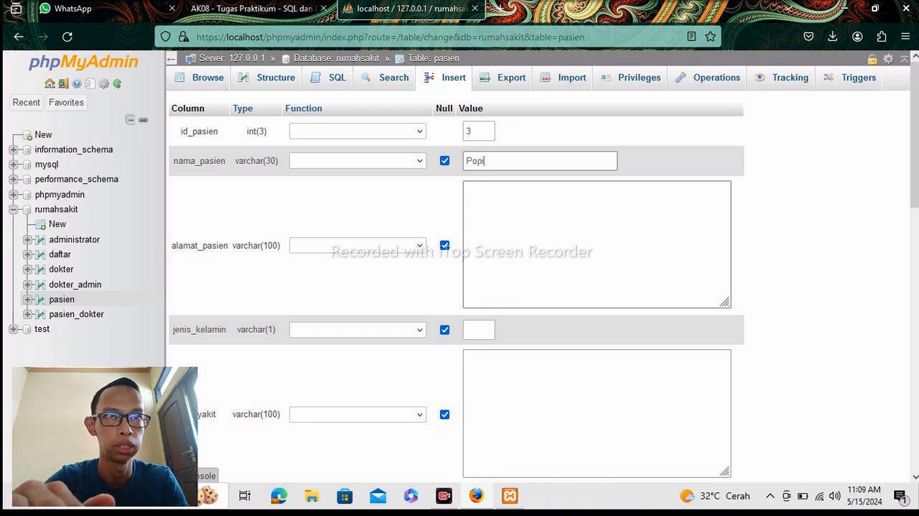
Fill in alamat_pasien with the third patient's street, house number and city, writing the city in lowercase.
{"action": "key", "text": "Tab"}
{"action": "type", "text": "Jl"}
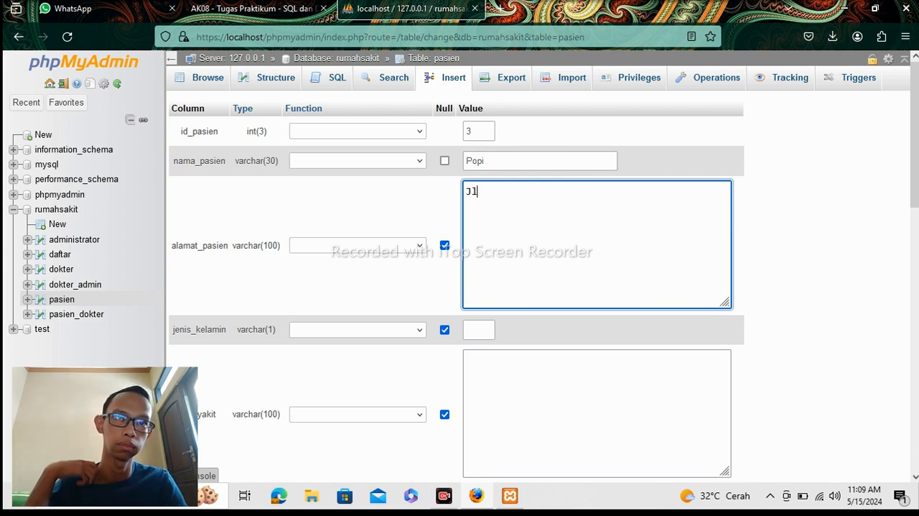
{"action": "type", "text": "."}
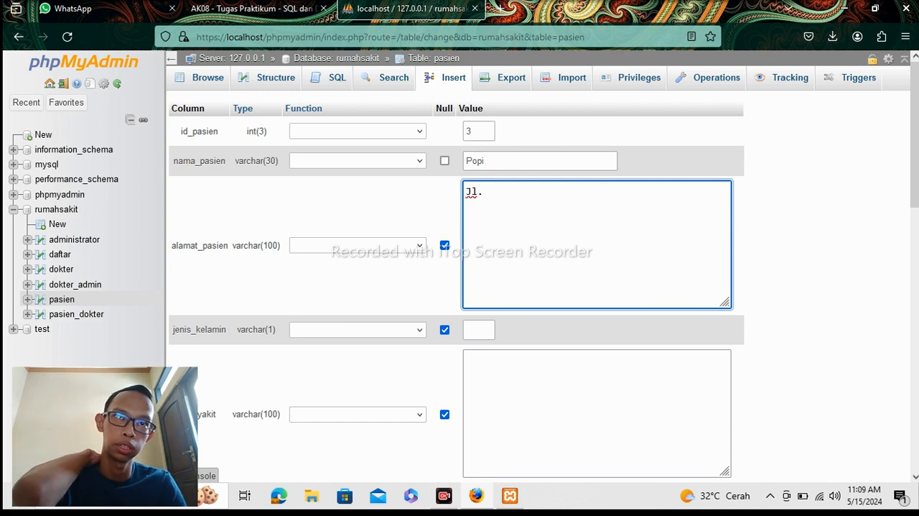
{"action": "type", "text": " MAWAR"}
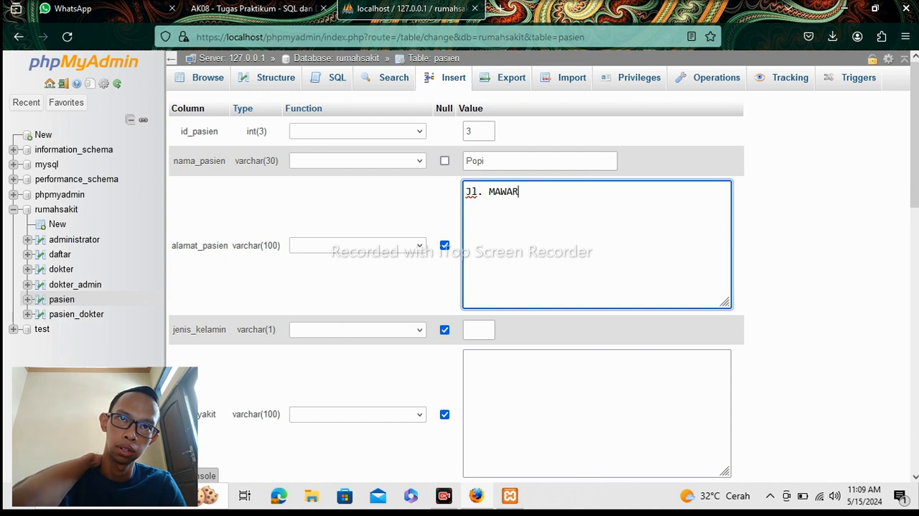
{"action": "key", "text": "BackSpace"}
{"action": "key", "text": "BackSpace"}
{"action": "key", "text": "BackSpace"}
{"action": "key", "text": "BackSpace"}
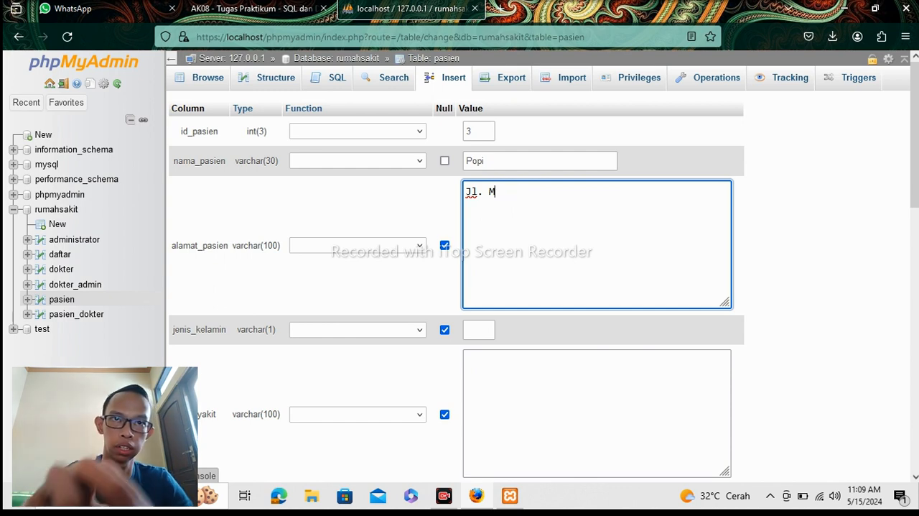
{"action": "type", "text": "awar"}
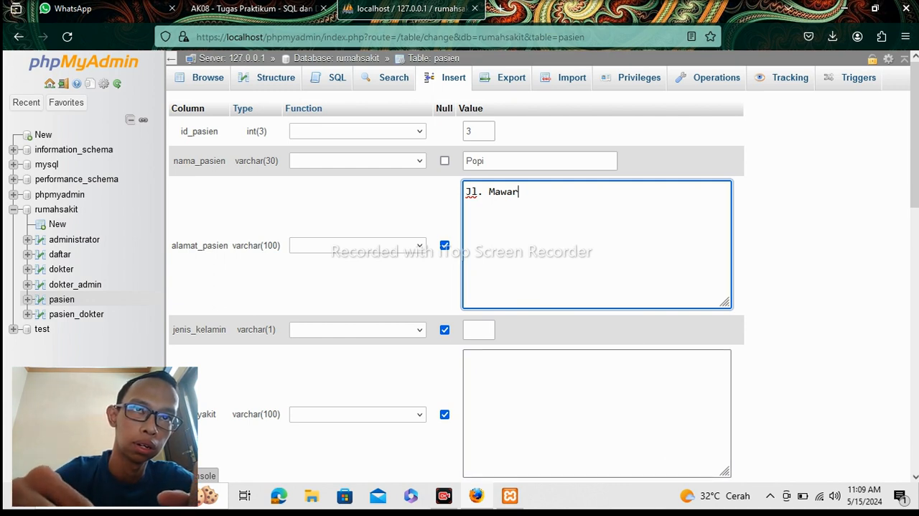
{"action": "type", "text": "N"}
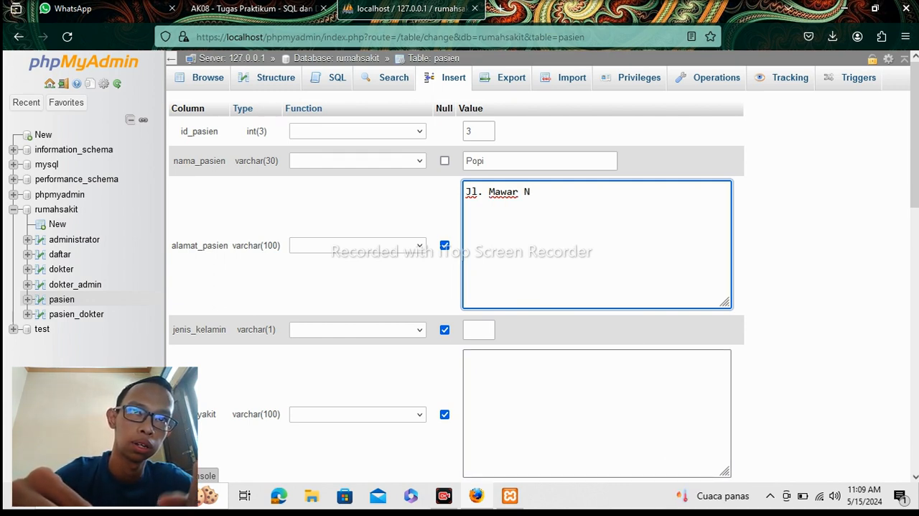
{"action": "type", "text": "o. "}
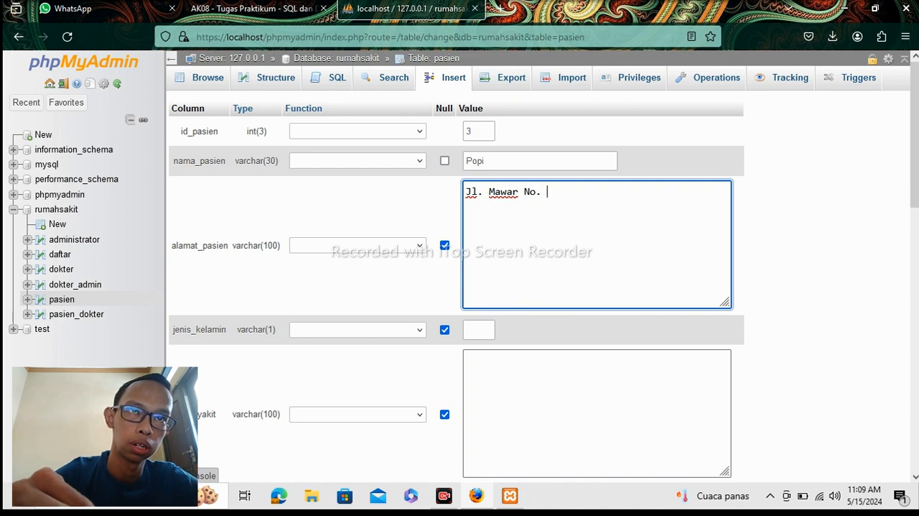
{"action": "type", "text": "13 "}
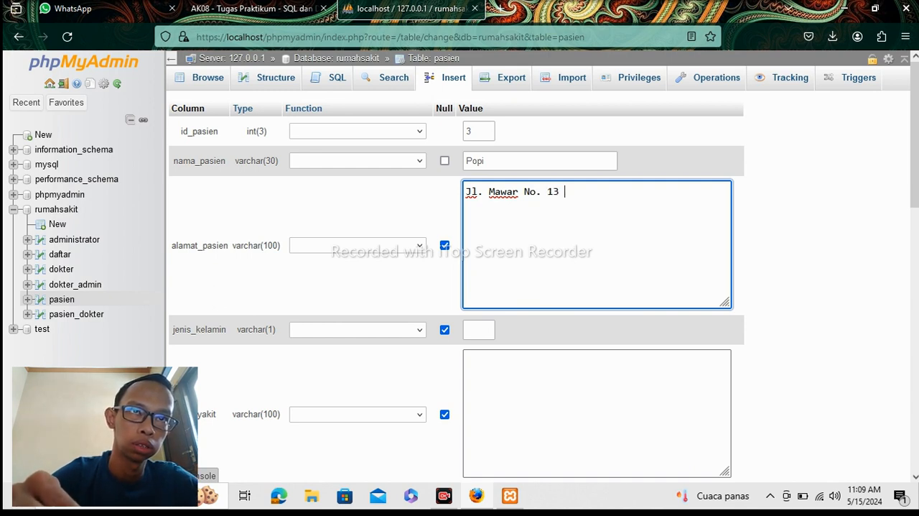
{"action": "type", "text": "Be"}
{"action": "key", "text": "BackSpace"}
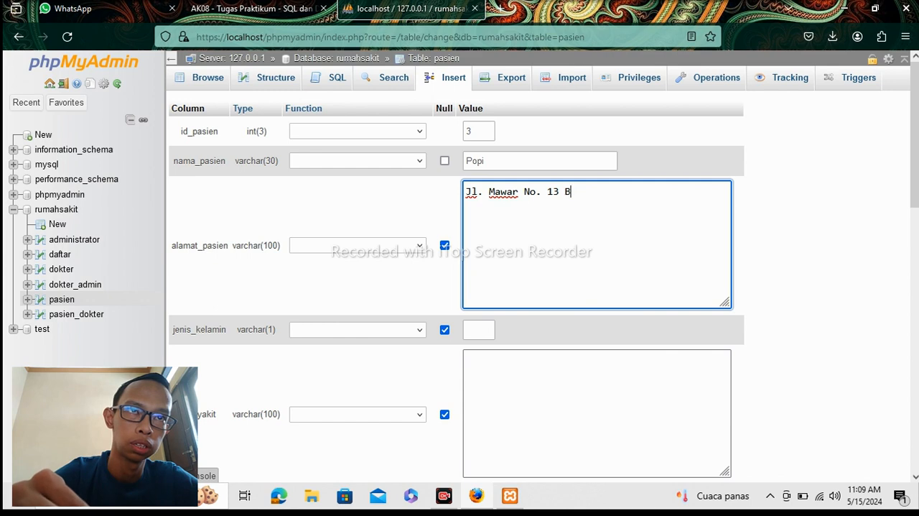
{"action": "key", "text": "BackSpace"}
{"action": "type", "text": "bekasi"}
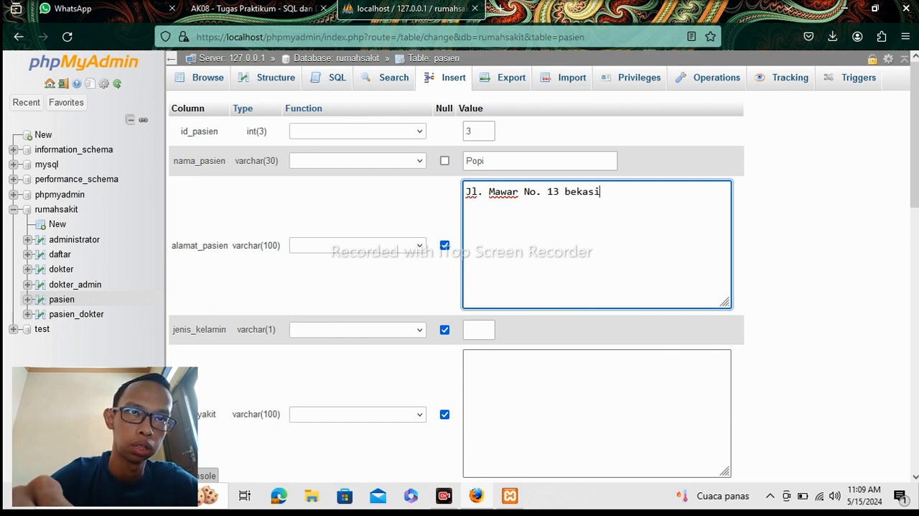
Insert the third patient's row with jenis_kelamin 2 and penyakit and no_hp left as NULL, and browse the pasien table.
{"action": "left_click", "coordinate": [492, 329]}
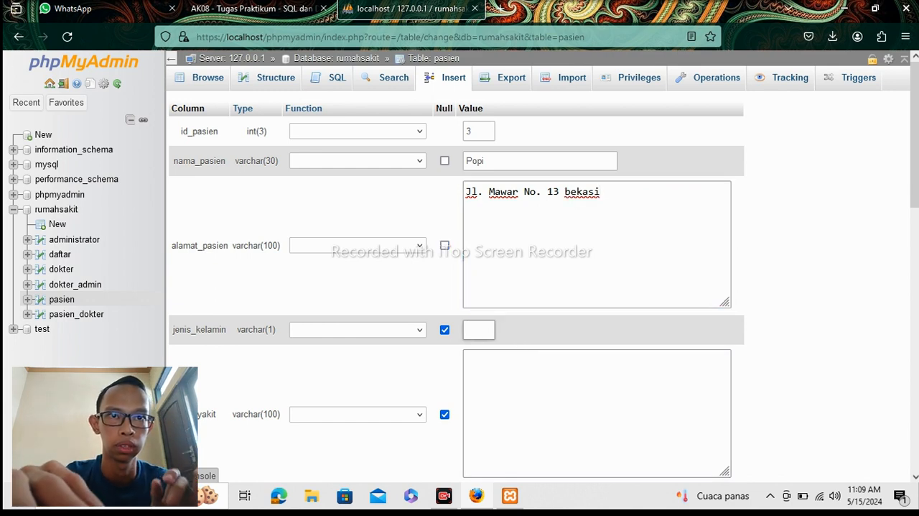
{"action": "type", "text": "2"}
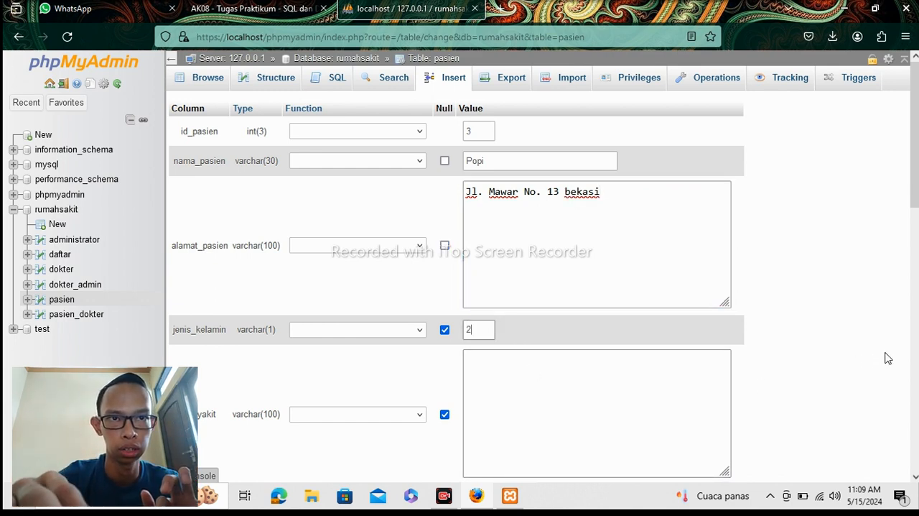
{"action": "left_click_drag", "start_coordinate": [915, 200], "coordinate": [915, 258]}
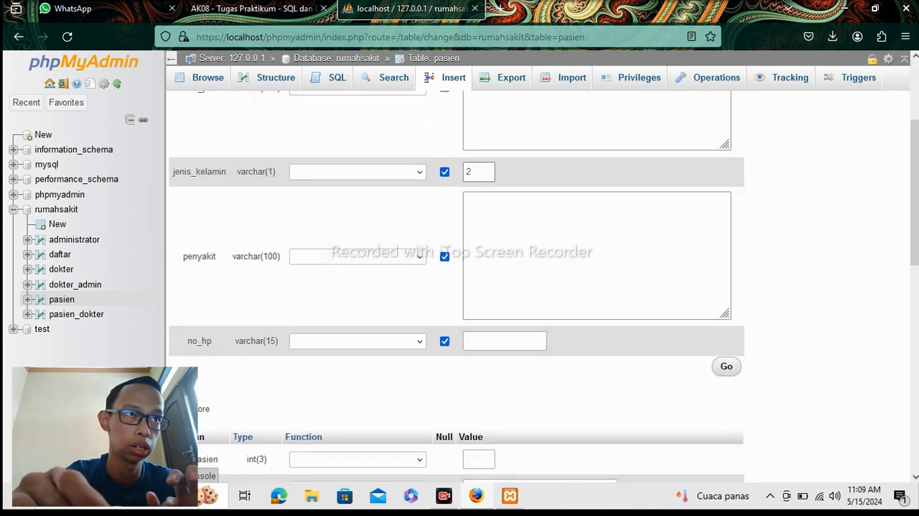
{"action": "left_click", "coordinate": [725, 369]}
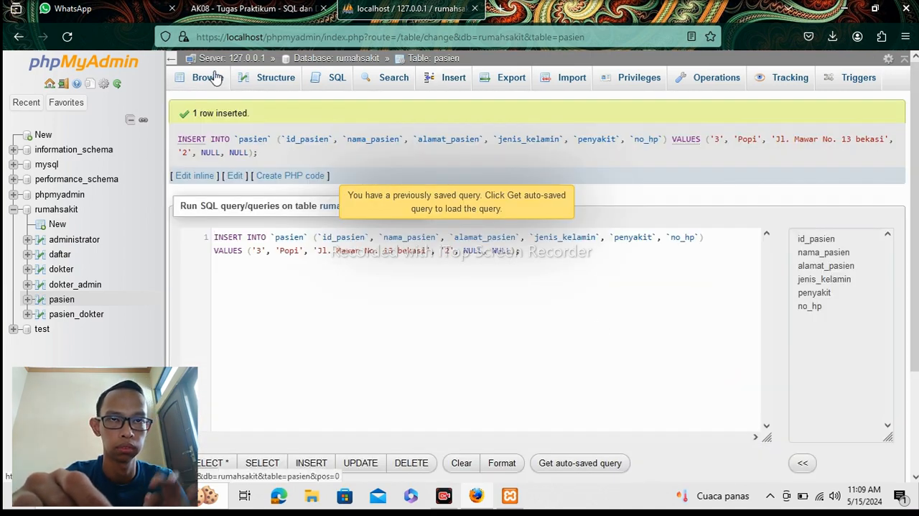
{"action": "left_click", "coordinate": [208, 78]}
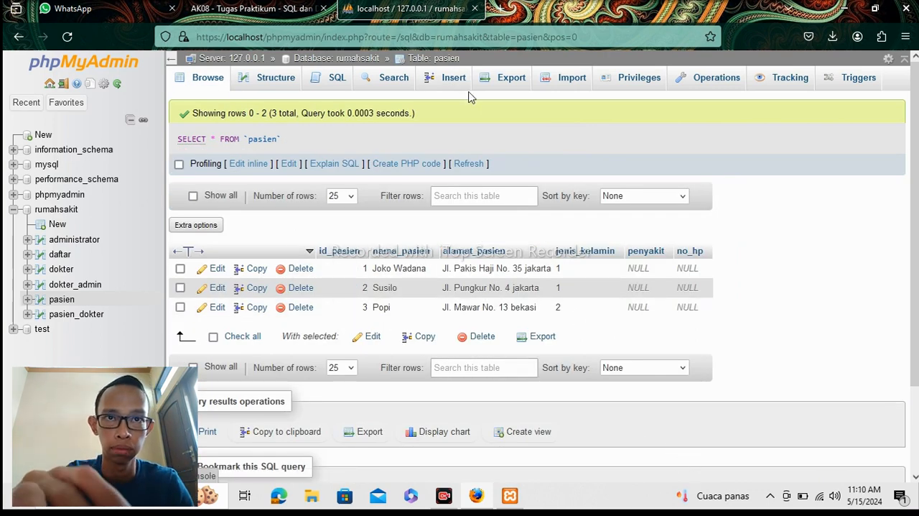
Start a fourth new row in the pasien table with id_pasien 4 and the patient's name in nama_pasien.
{"action": "left_click", "coordinate": [463, 84]}
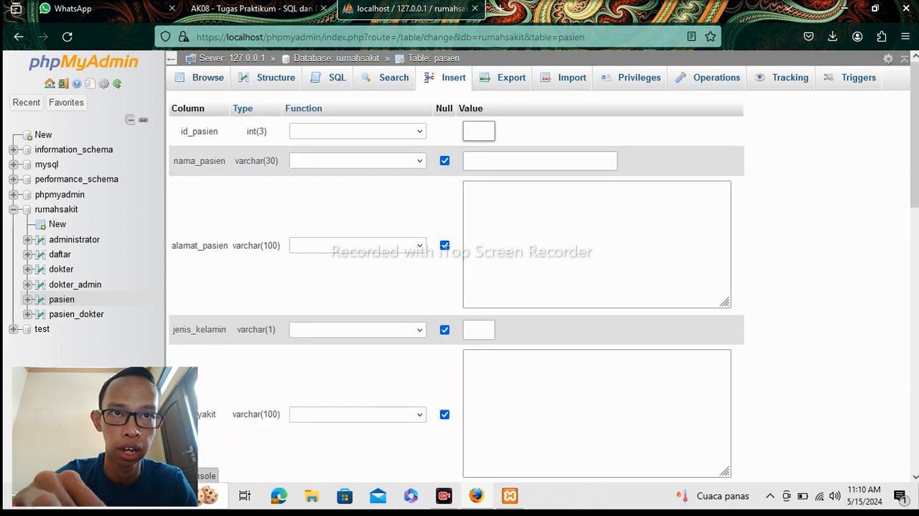
{"action": "type", "text": "4"}
{"action": "key", "text": "Tab"}
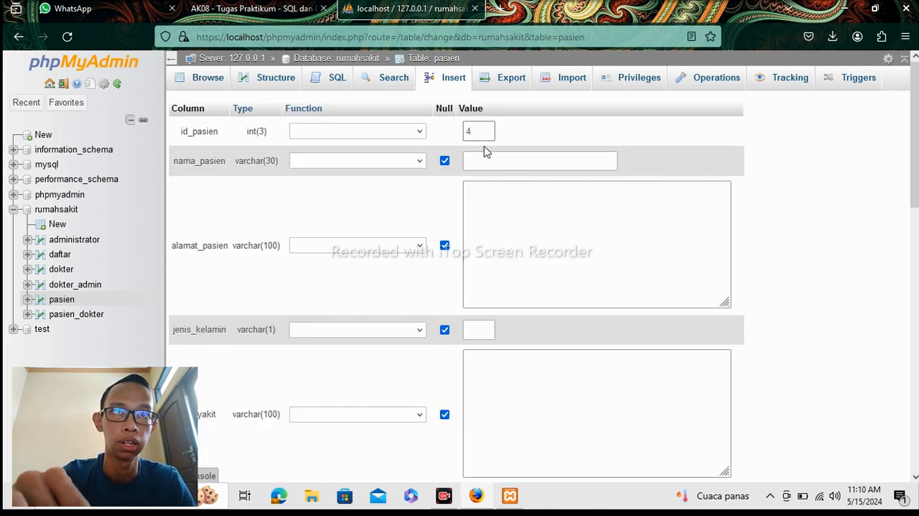
{"action": "type", "text": "B"}
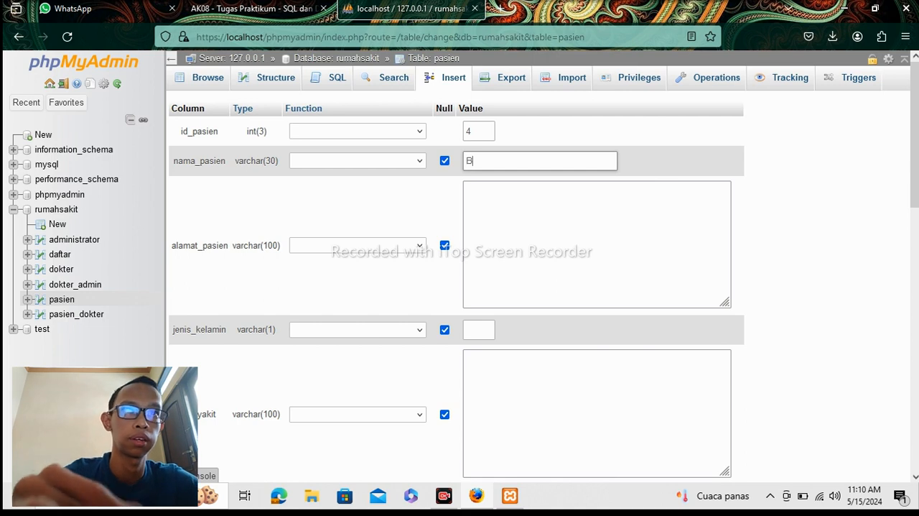
{"action": "type", "text": "unga"}
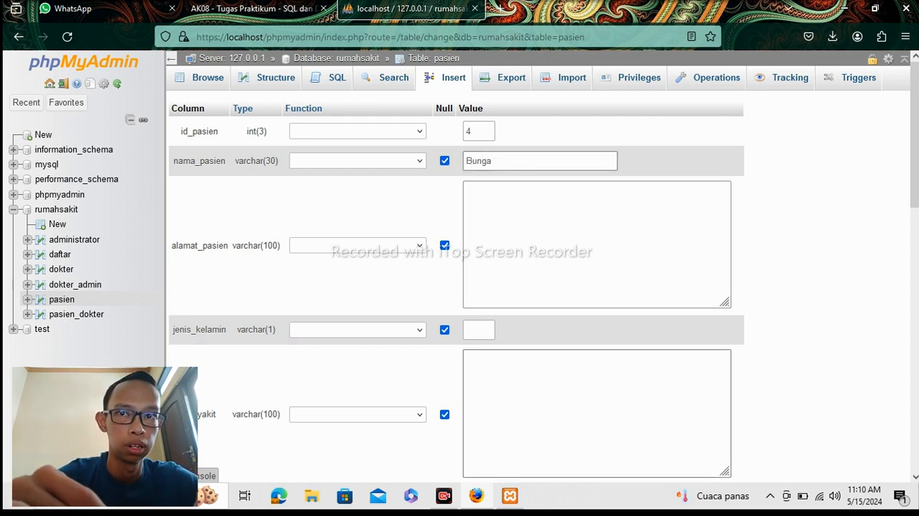
Fill in alamat_pasien with the fourth patient's street, house number and lowercase city.
{"action": "key", "text": "Tab"}
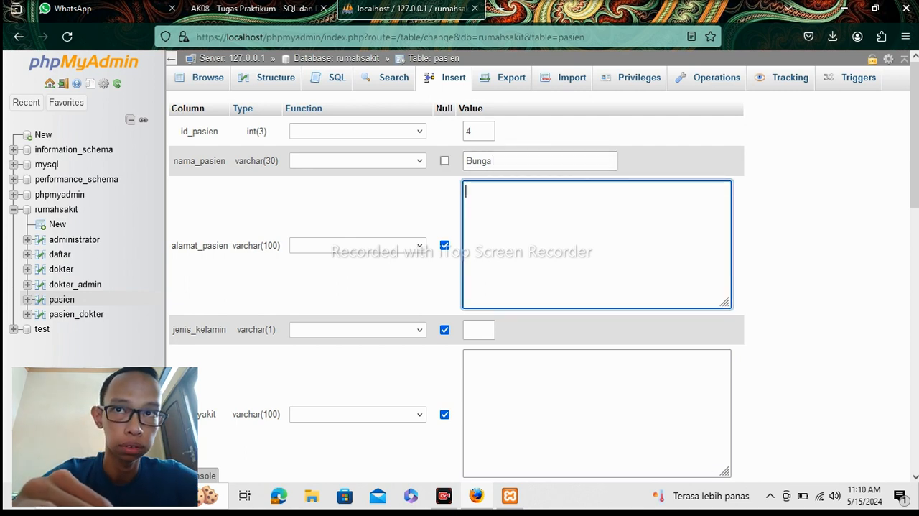
{"action": "type", "text": "Jl"}
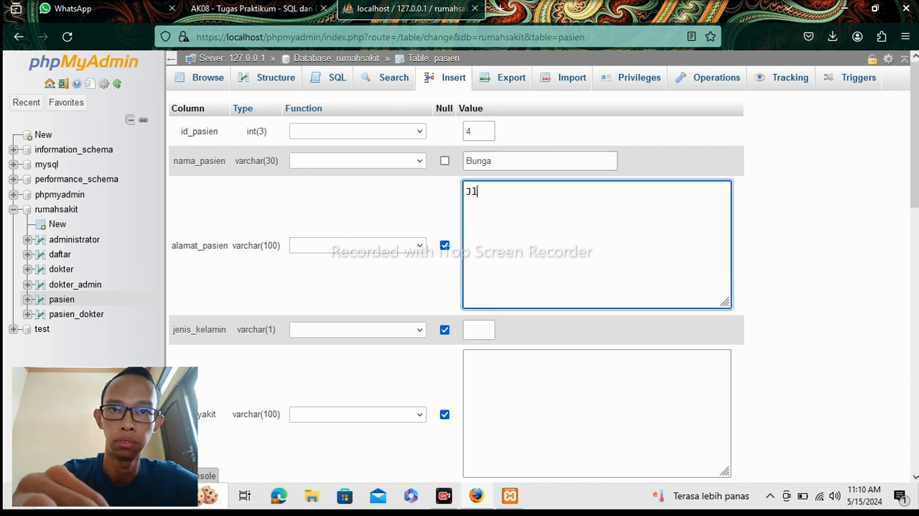
{"action": "type", "text": ". M"}
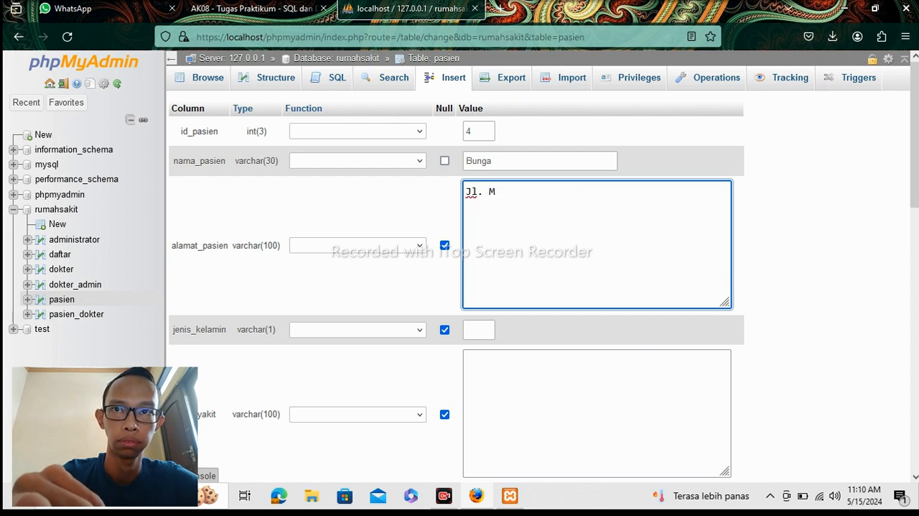
{"action": "type", "text": "erdek"}
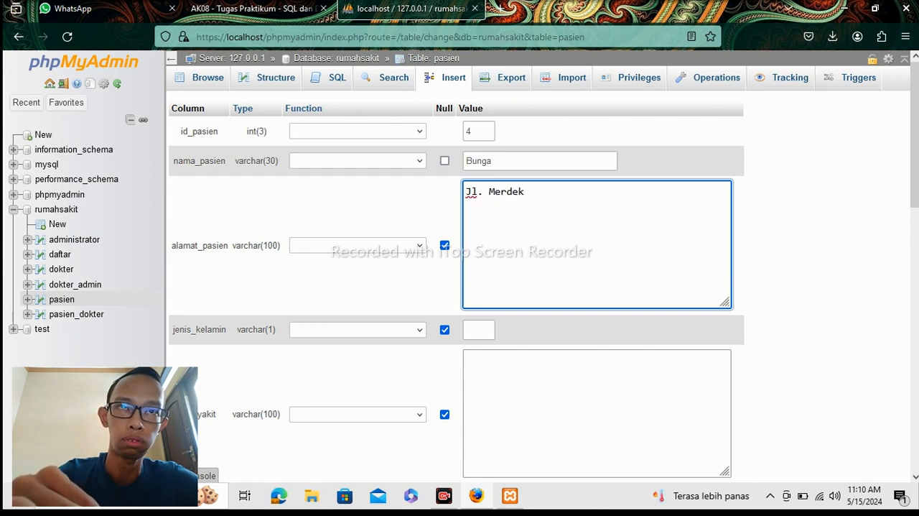
{"action": "type", "text": "a N"}
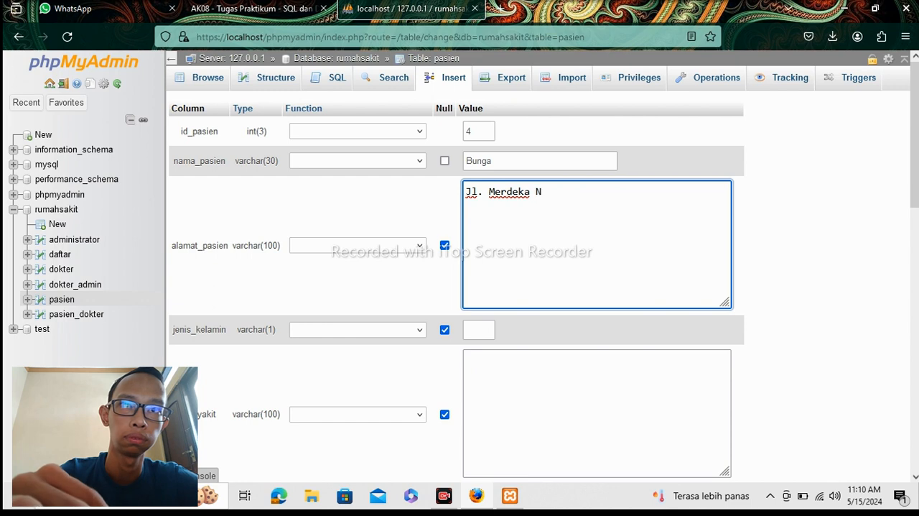
{"action": "type", "text": "o."}
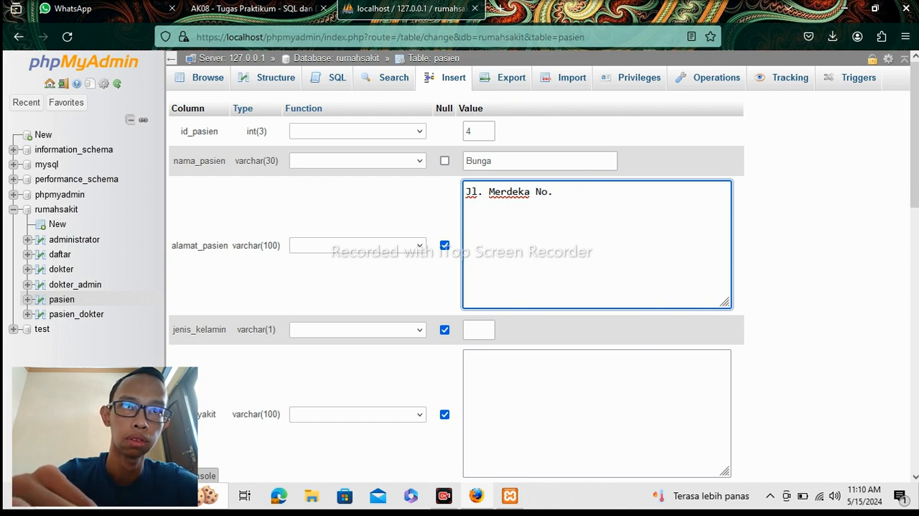
{"action": "type", "text": " 7"}
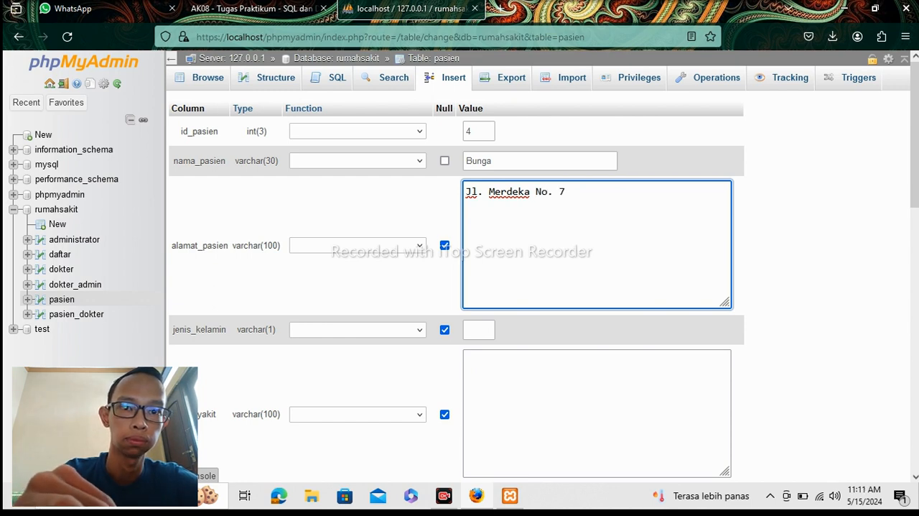
{"action": "type", "text": "2"}
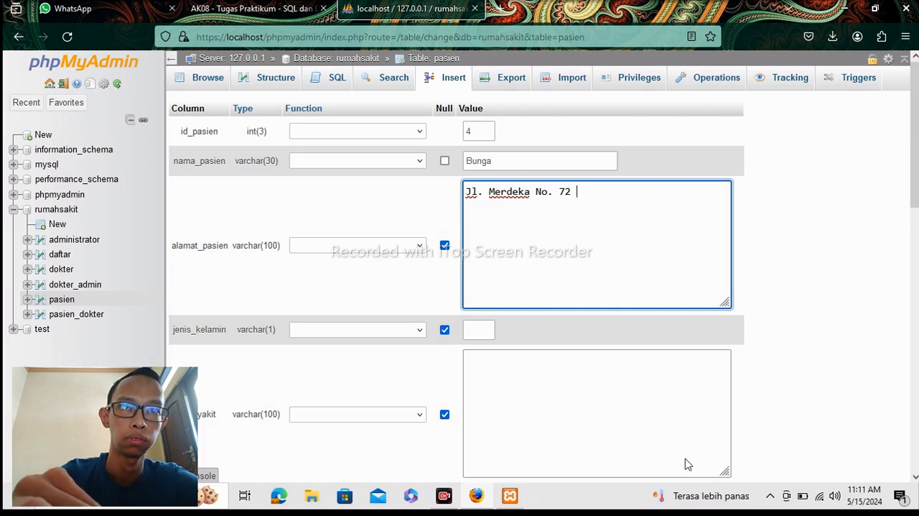
{"action": "type", "text": " bogor"}
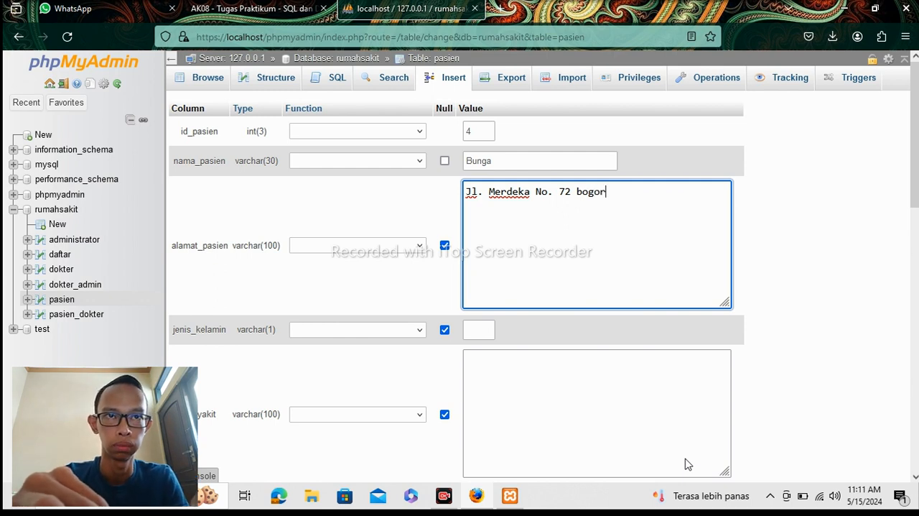
Insert the fourth patient's row with jenis_kelamin 2 and penyakit and no_hp left as NULL, and browse the pasien table.
{"action": "left_click", "coordinate": [484, 329]}
{"action": "type", "text": "2"}
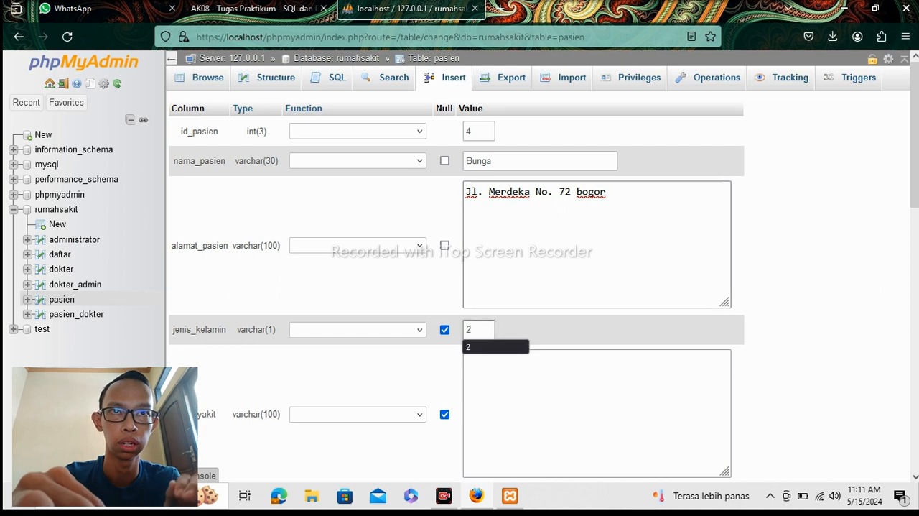
{"action": "scroll", "coordinate": [896, 223], "scroll_direction": "down", "scroll_amount": 1}
{"action": "scroll", "coordinate": [745, 347], "scroll_direction": "down", "scroll_amount": 3}
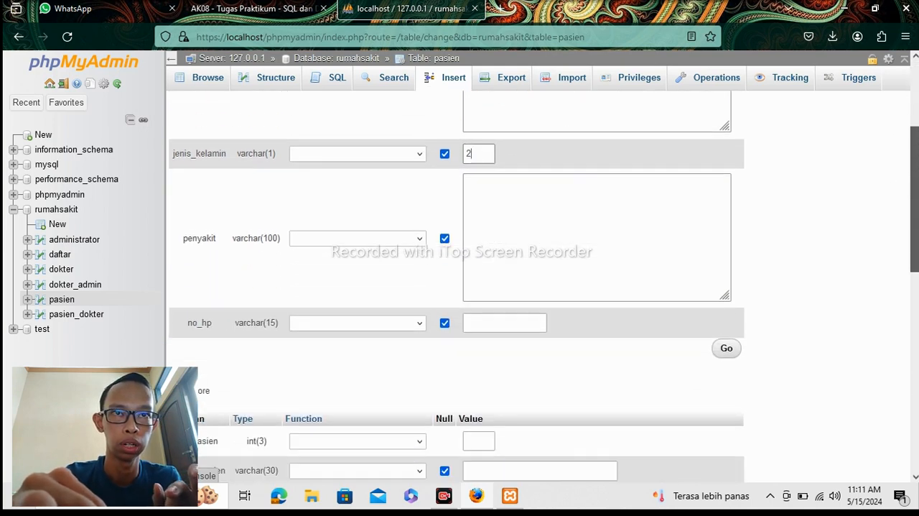
{"action": "left_click", "coordinate": [733, 345]}
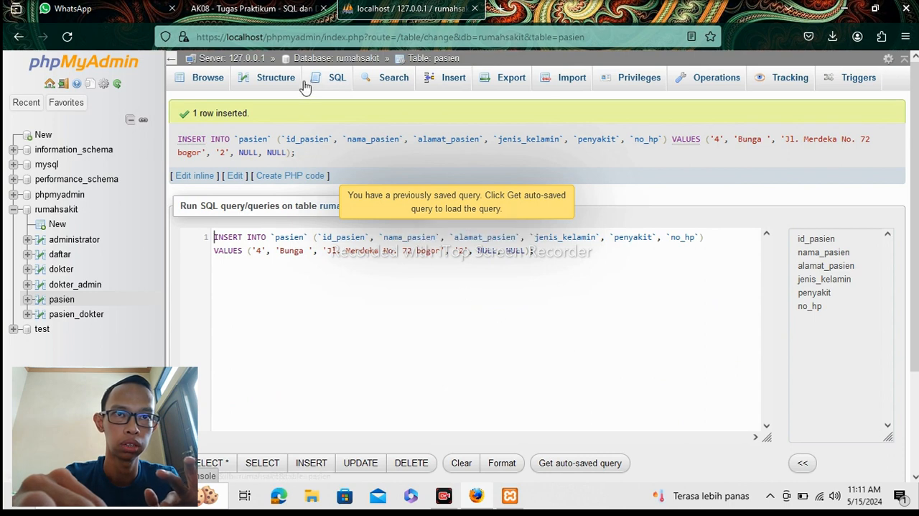
{"action": "left_click", "coordinate": [210, 78]}
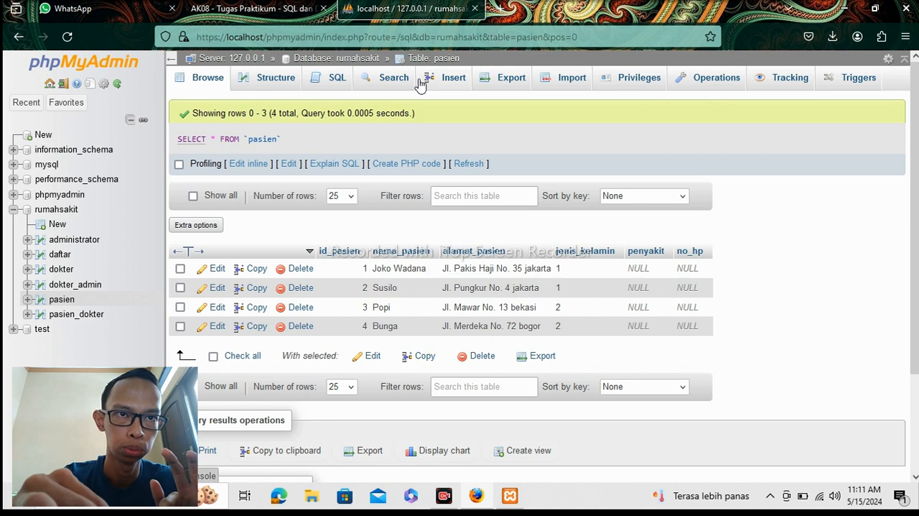
Start a fifth new row in the pasien table with id_pasien 5 and the patient's name in nama_pasien.
{"action": "left_click", "coordinate": [444, 81]}
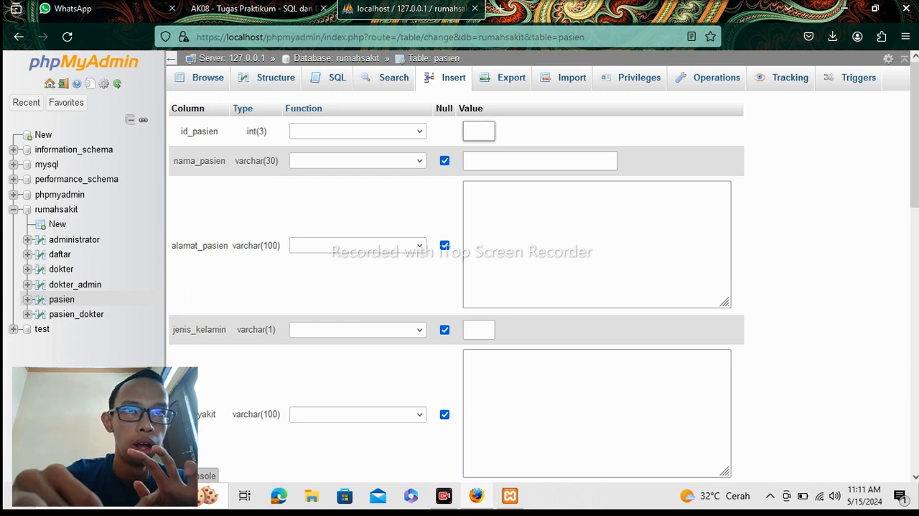
{"action": "type", "text": "5"}
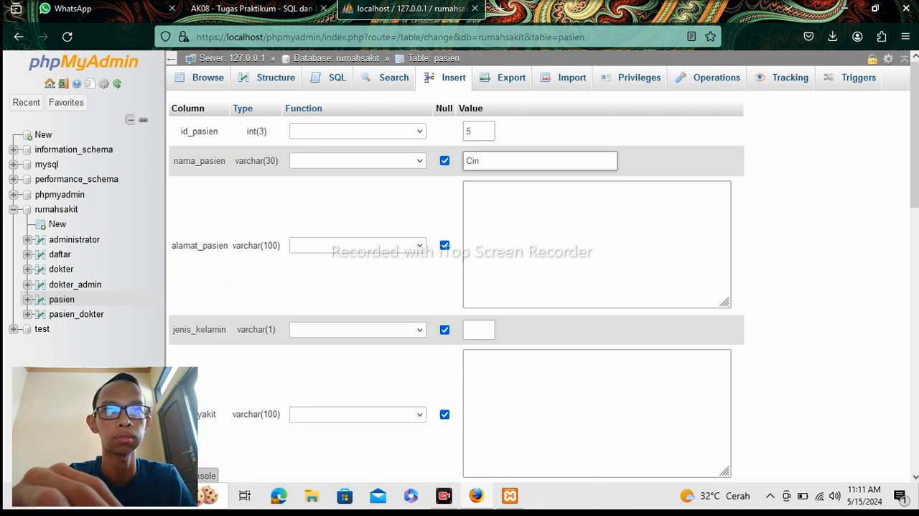
{"action": "type", "text": "ta"}
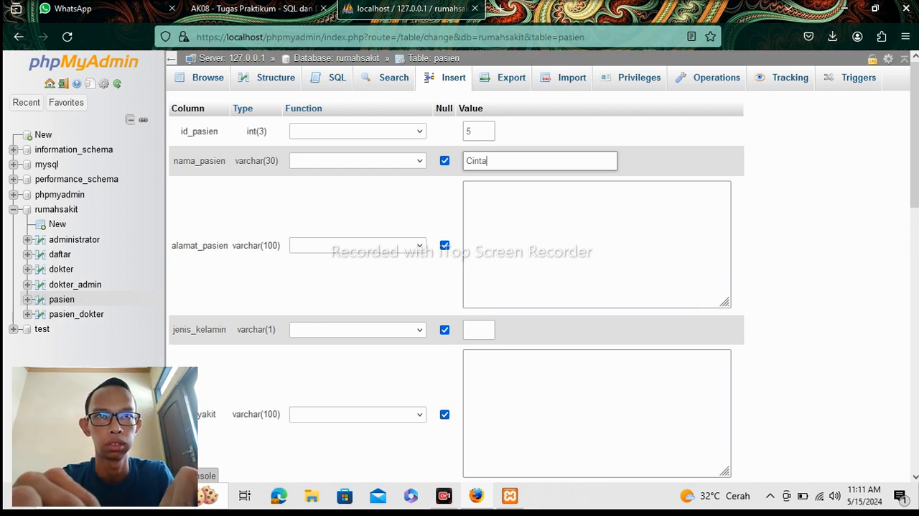
Replace the fifth patient's name in nama_pasien and fill in alamat_pasien with the street, house number and lowercase city.
{"action": "key", "text": "BackSpace"}
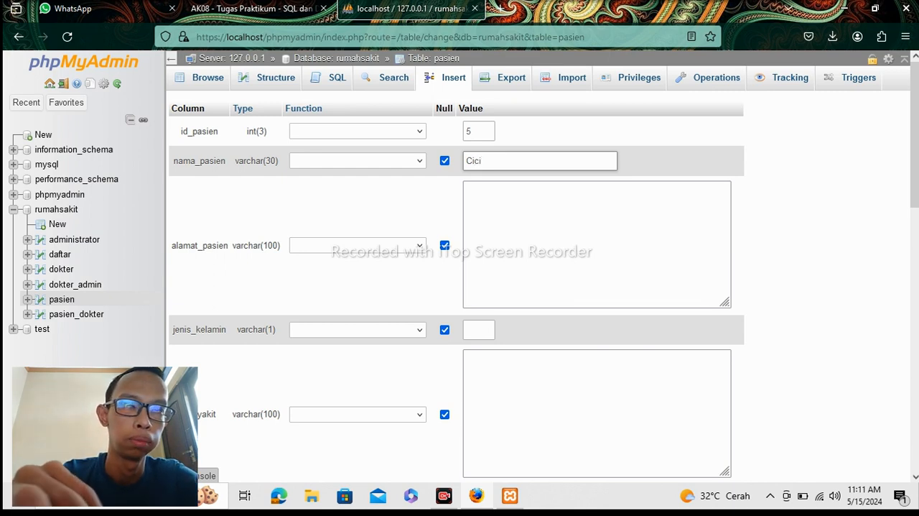
{"action": "left_click", "coordinate": [494, 243]}
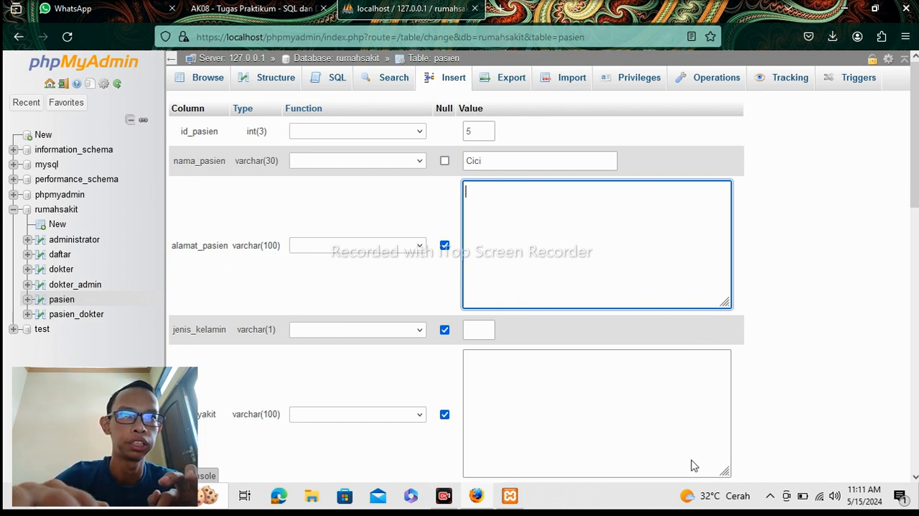
{"action": "type", "text": "Jl."}
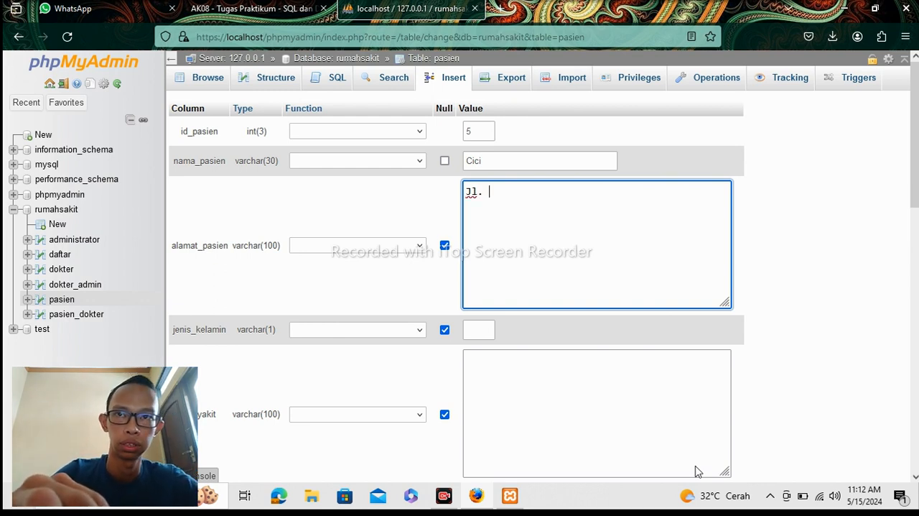
{"action": "type", "text": "Sudir"}
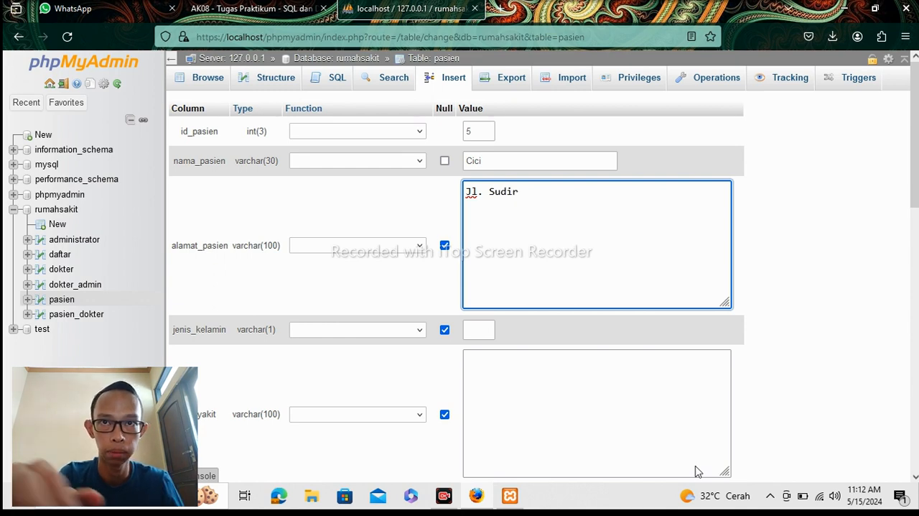
{"action": "type", "text": "man"}
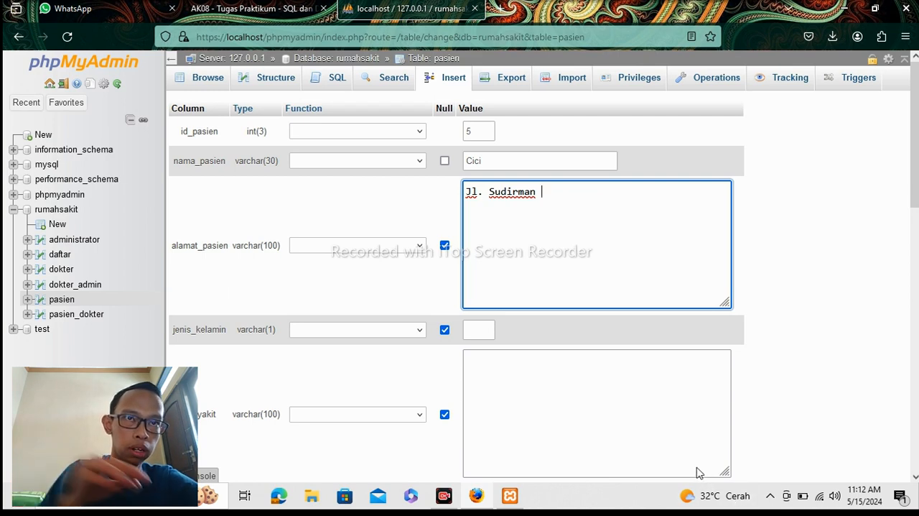
{"action": "type", "text": " No"}
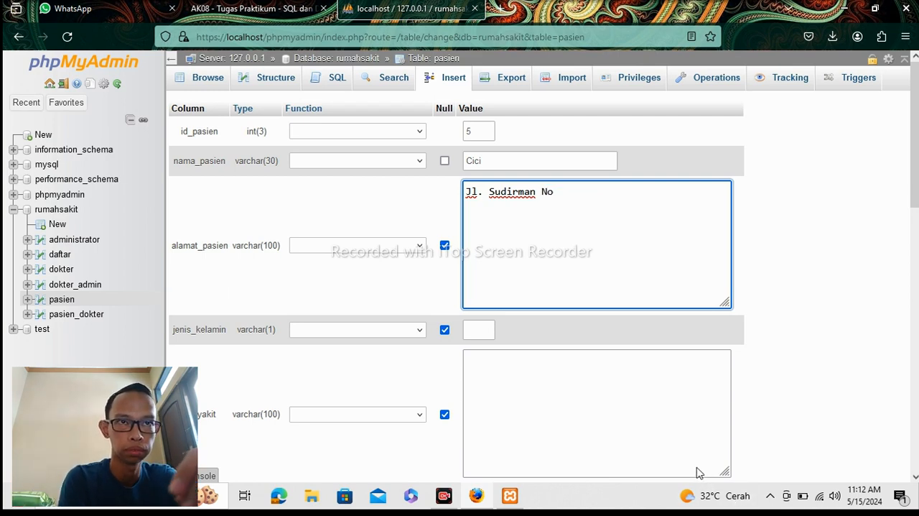
{"action": "type", "text": ". 23"}
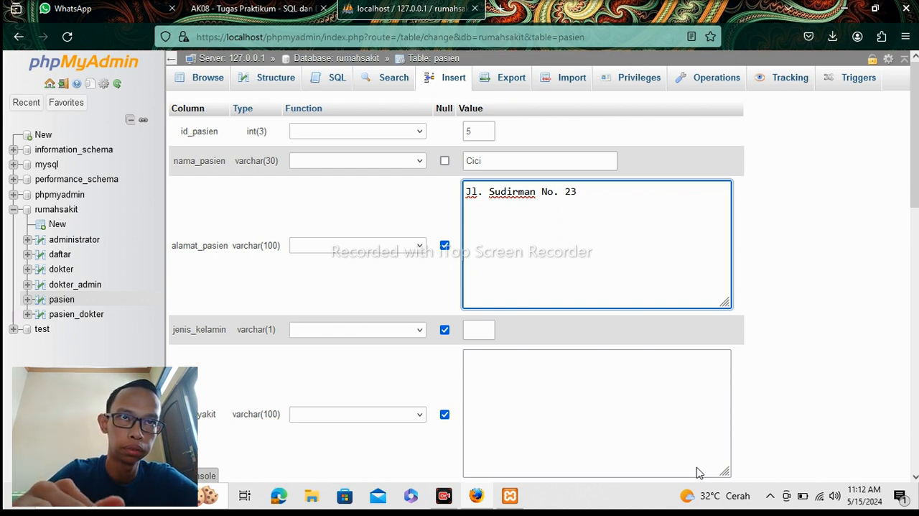
{"action": "type", "text": "6 "}
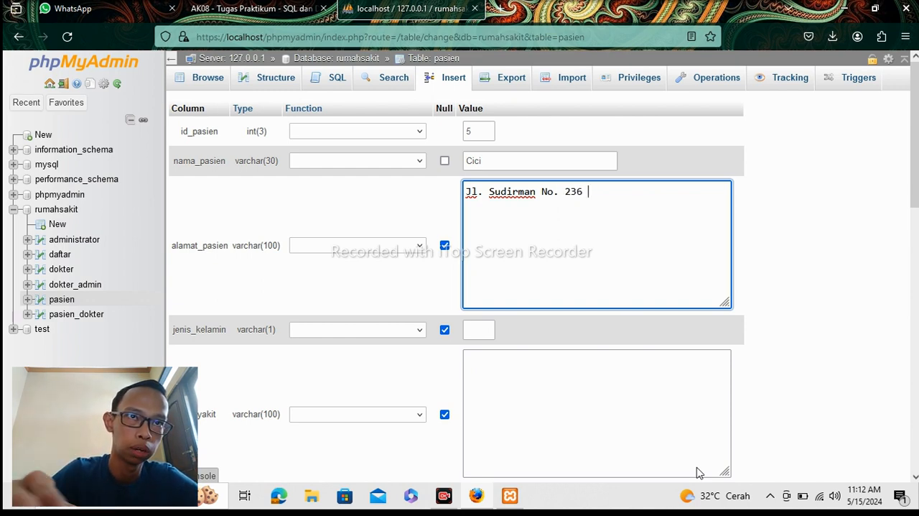
{"action": "type", "text": "jaka"}
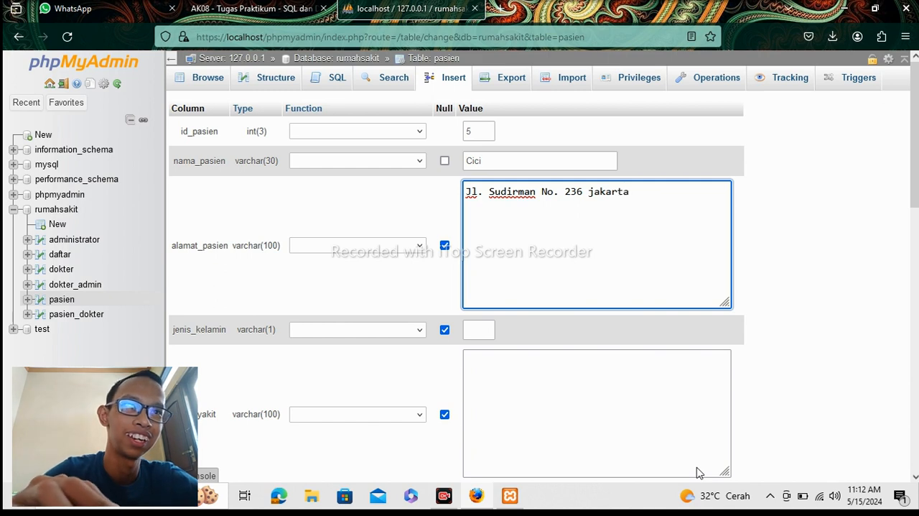
{"action": "type", "text": "rta"}
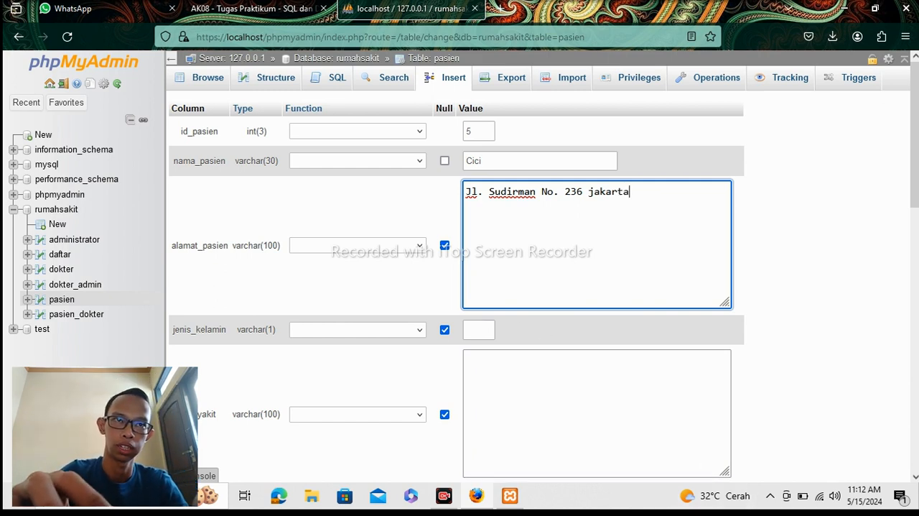
Insert the fifth patient's row with jenis_kelamin 2 and penyakit and no_hp left as NULL, and browse the pasien table.
{"action": "left_click", "coordinate": [480, 329]}
{"action": "type", "text": "2"}
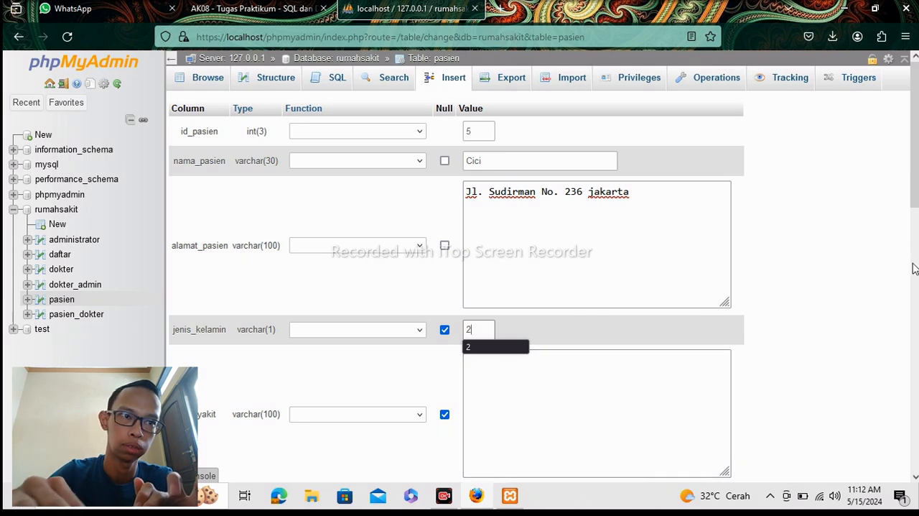
{"action": "scroll", "coordinate": [914, 265], "scroll_direction": "down", "scroll_amount": 5}
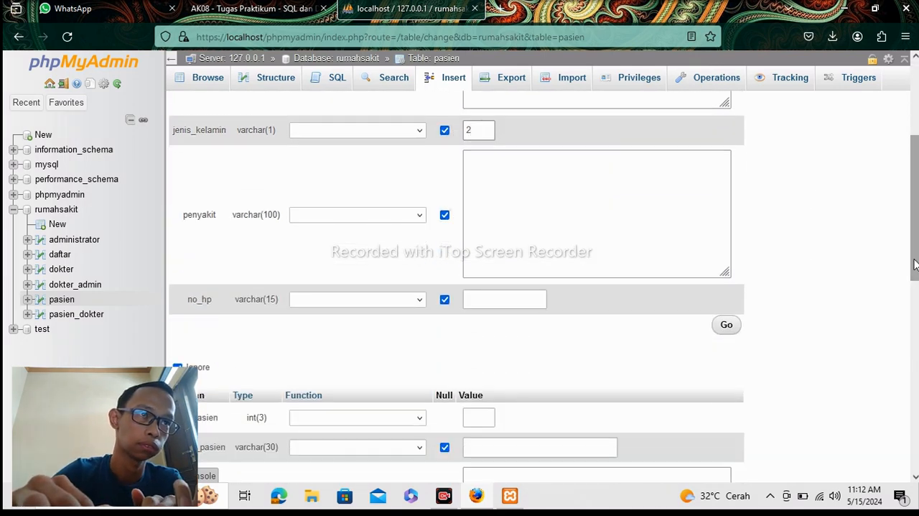
{"action": "left_click", "coordinate": [721, 327]}
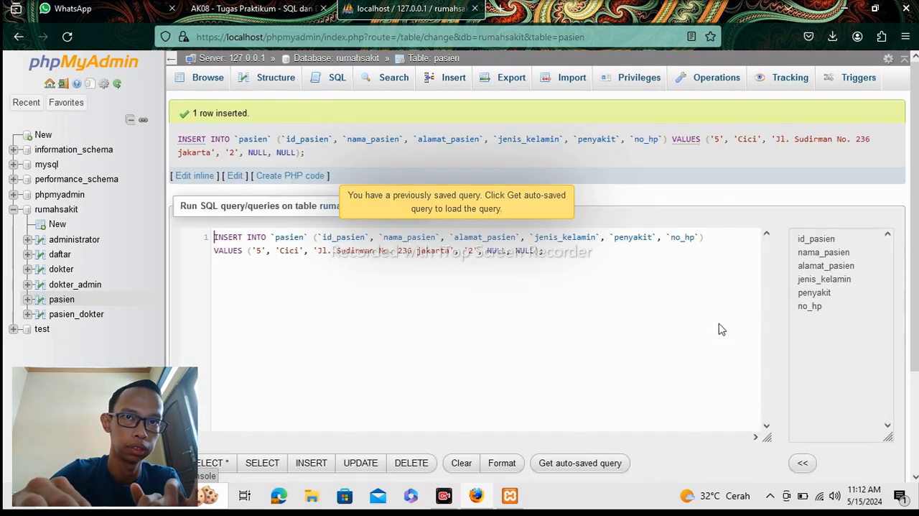
{"action": "left_click", "coordinate": [194, 77]}
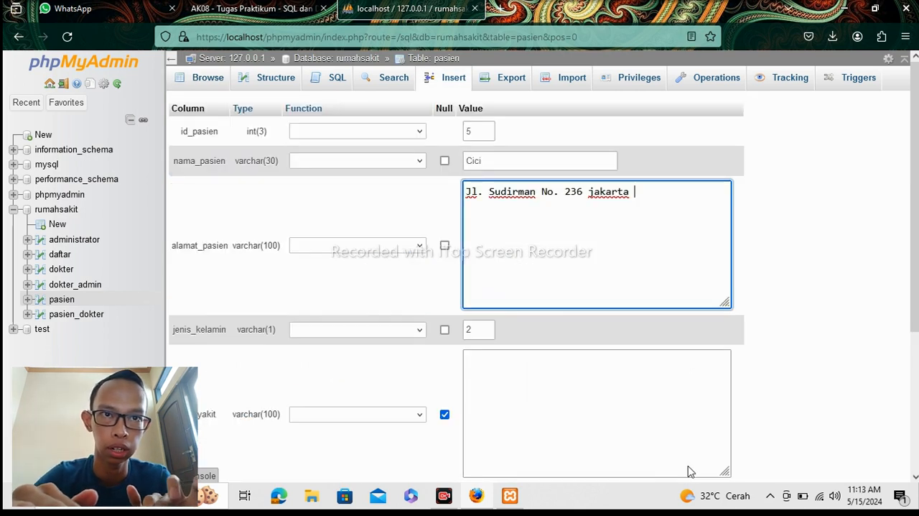
Edit the row with id_pasien 5, append the word pusat after the city in alamat_pasien, and save the change.
{"action": "type", "text": "P"}
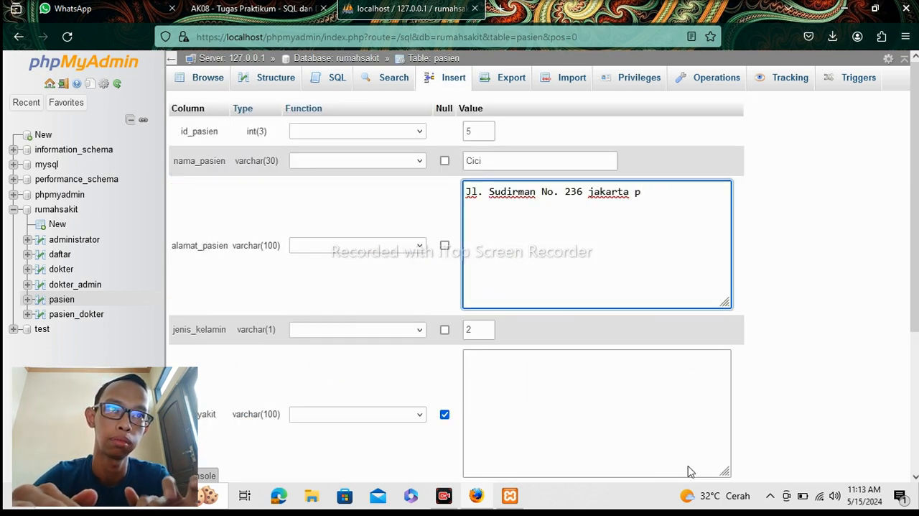
{"action": "type", "text": "u"}
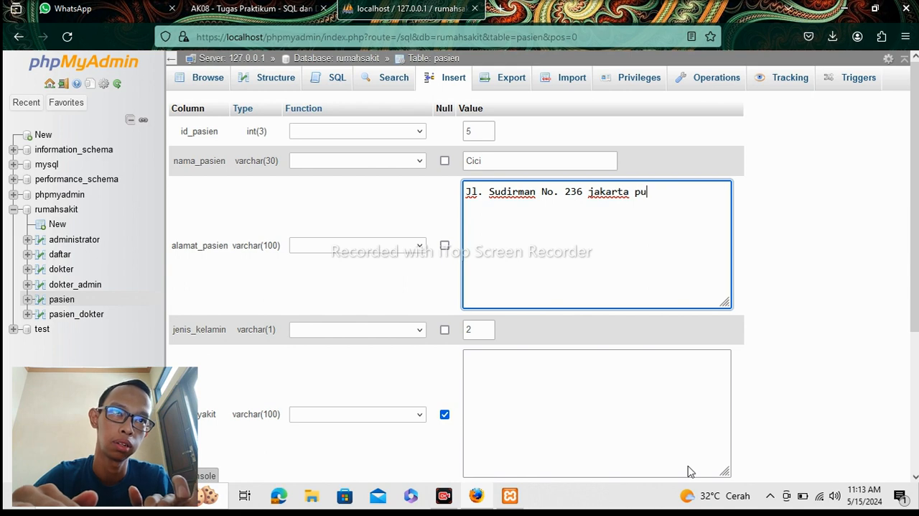
{"action": "type", "text": "sat"}
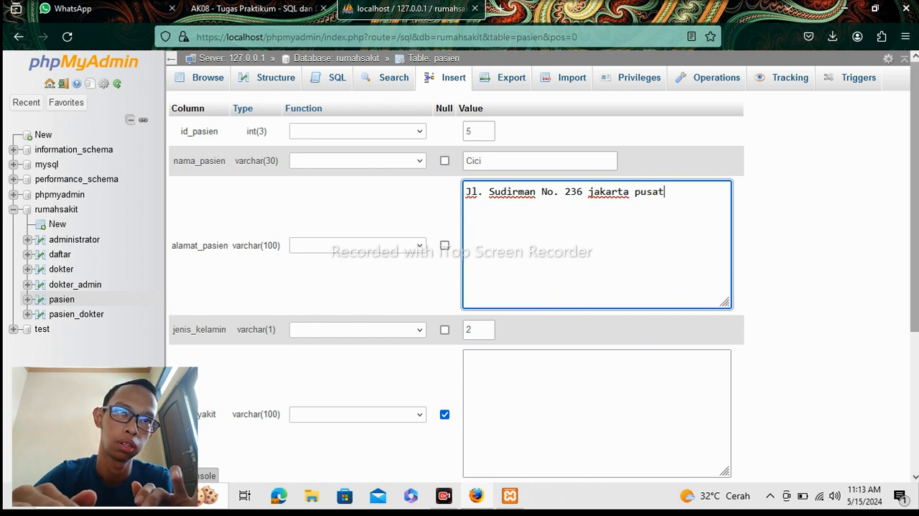
{"action": "scroll", "coordinate": [898, 371], "scroll_direction": "down", "scroll_amount": 4}
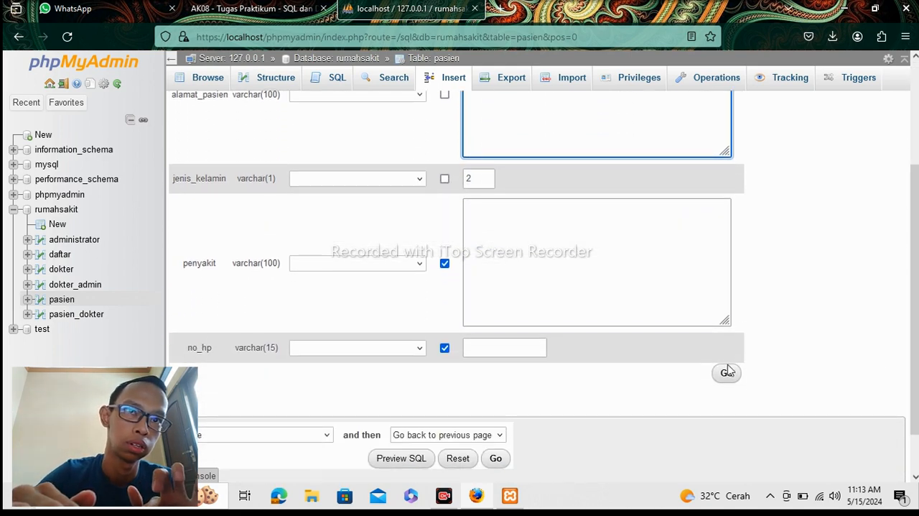
{"action": "left_click", "coordinate": [727, 372]}
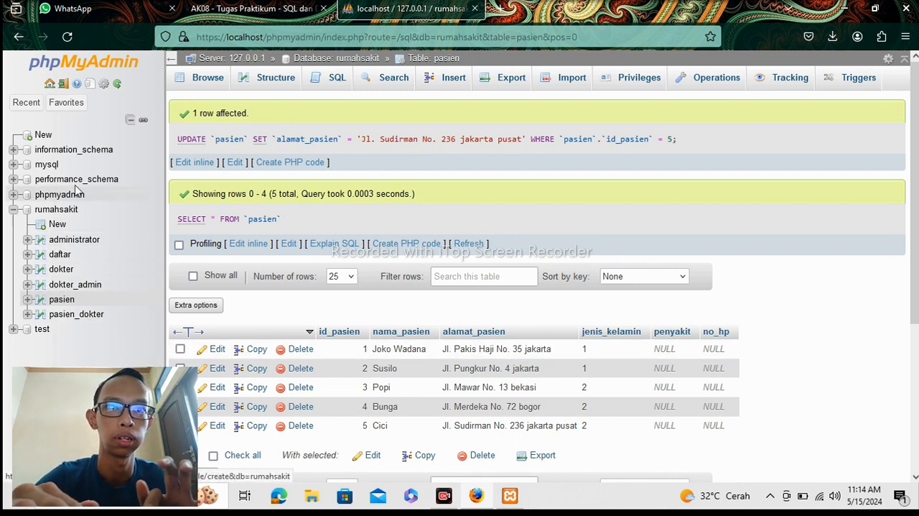
Write a new SQL query on the rumahsakit database with SELECT * on line 1 and FROM on line 2.
{"action": "left_click", "coordinate": [72, 212]}
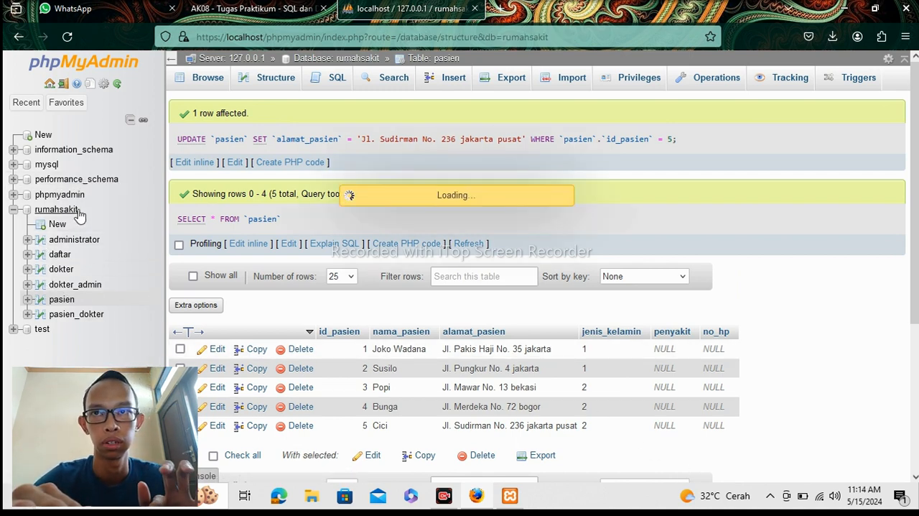
{"action": "left_click", "coordinate": [274, 77]}
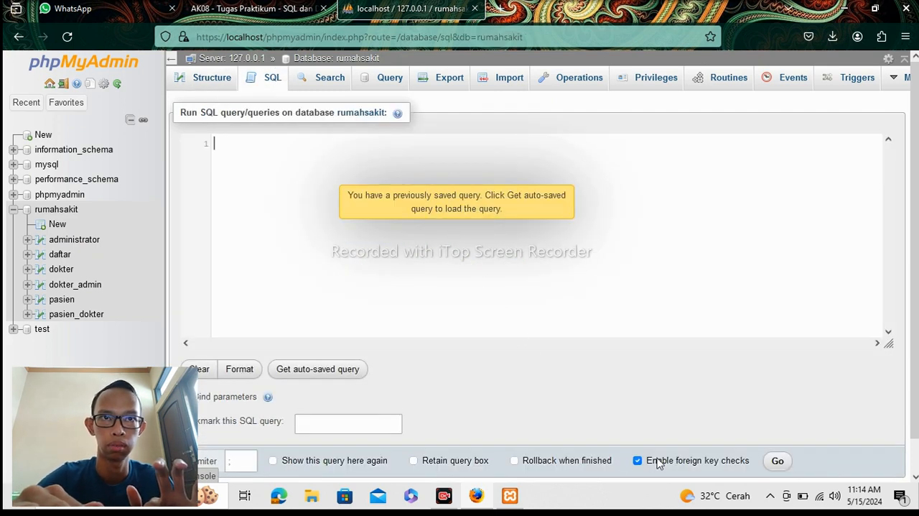
{"action": "left_click", "coordinate": [420, 344]}
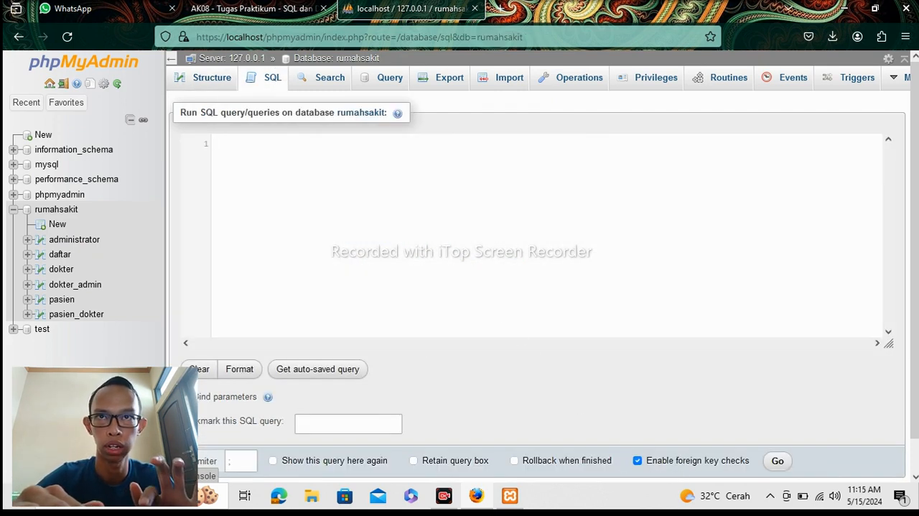
{"action": "type", "text": "se"}
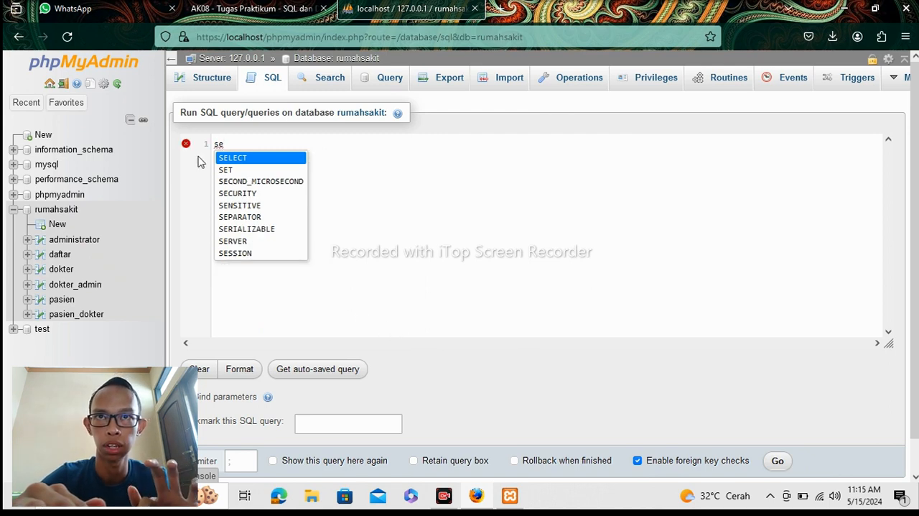
{"action": "left_click", "coordinate": [240, 159]}
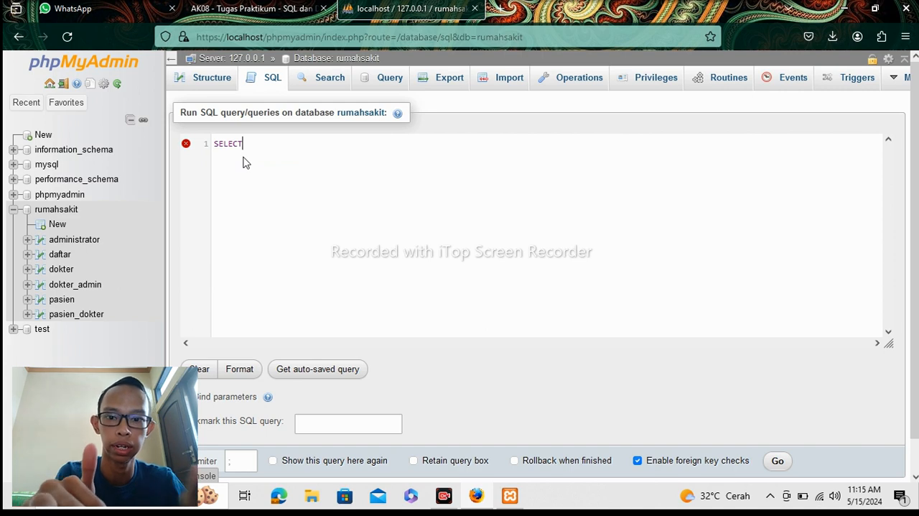
{"action": "type", "text": "* "}
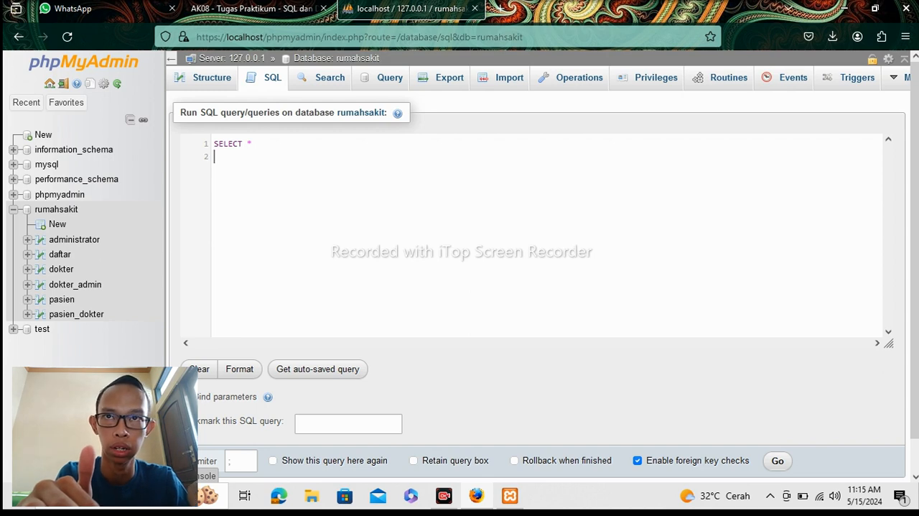
{"action": "type", "text": "F"}
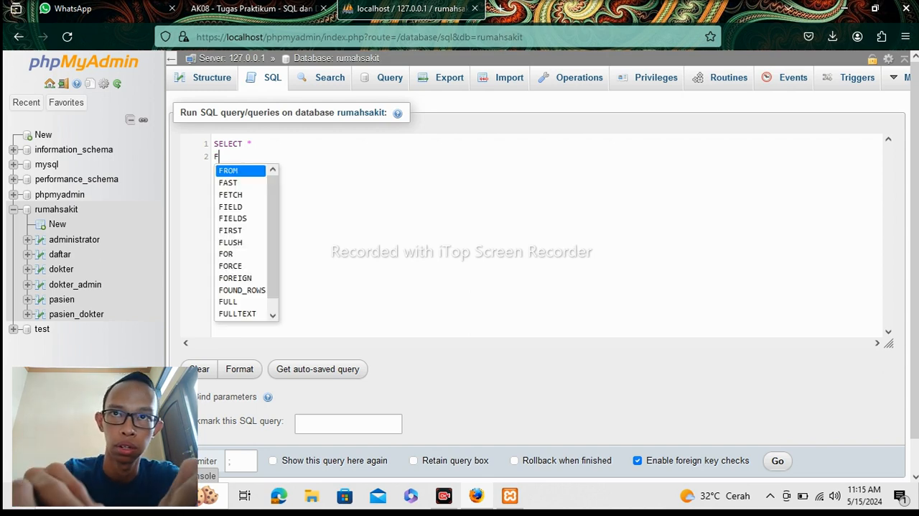
{"action": "left_click", "coordinate": [241, 171]}
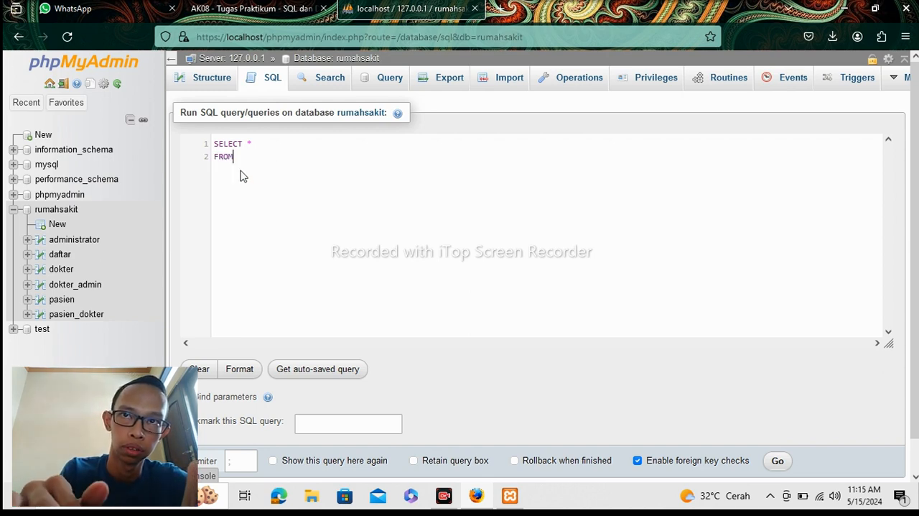
Complete the query's FROM clause with the pasien table and run the query.
{"action": "type", "text": "P"}
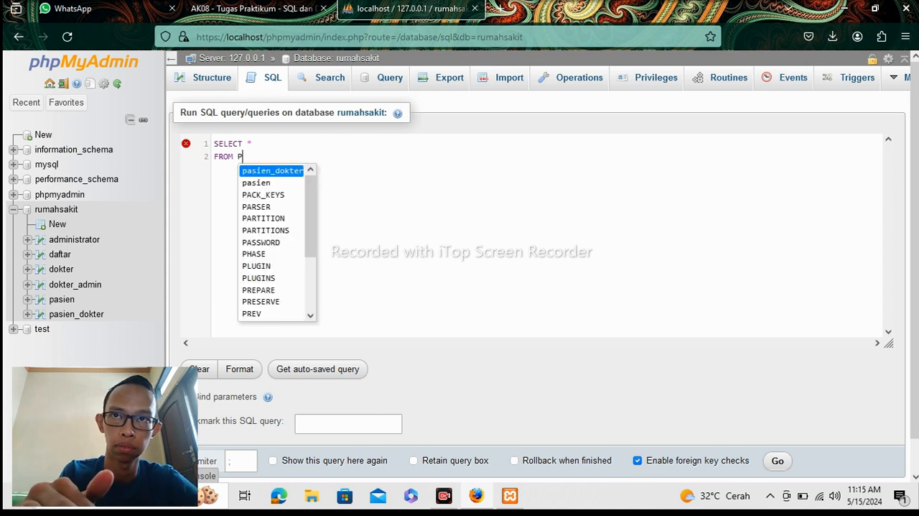
{"action": "type", "text": "ASIEN"}
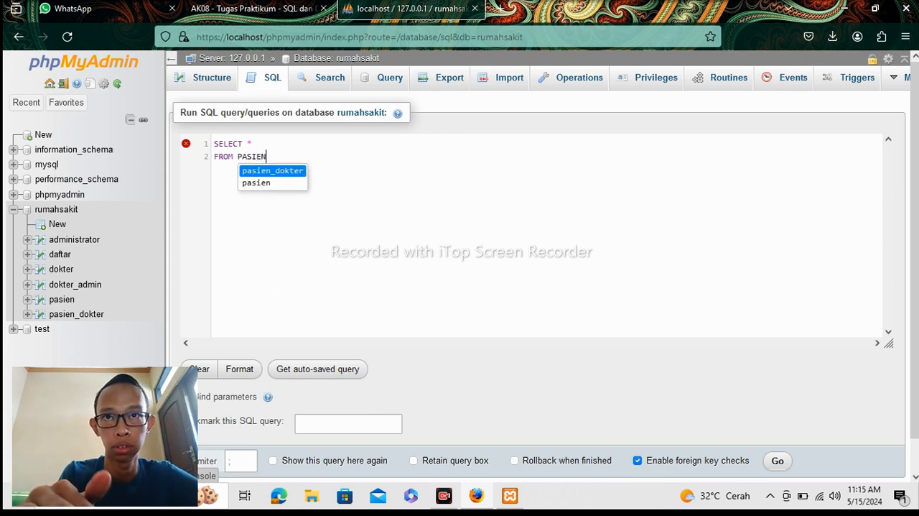
{"action": "left_click", "coordinate": [256, 184]}
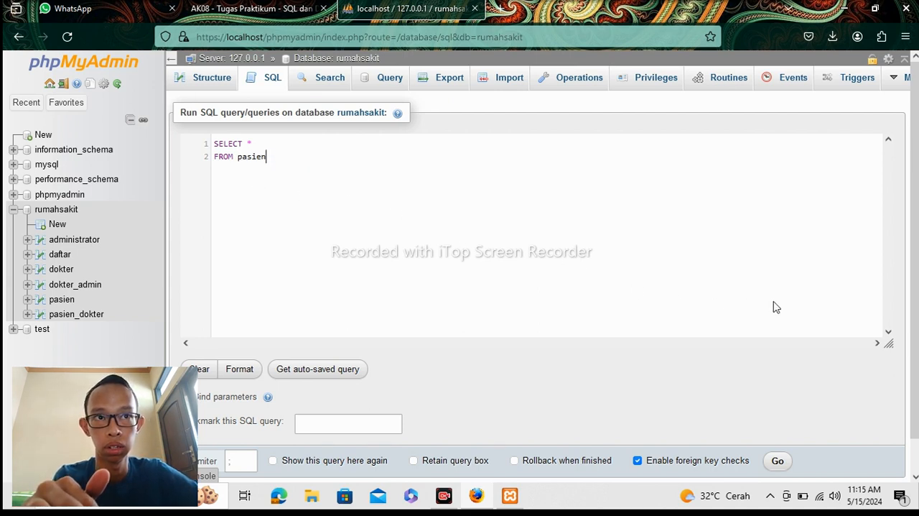
{"action": "scroll", "coordinate": [915, 305], "scroll_direction": "down", "scroll_amount": 1}
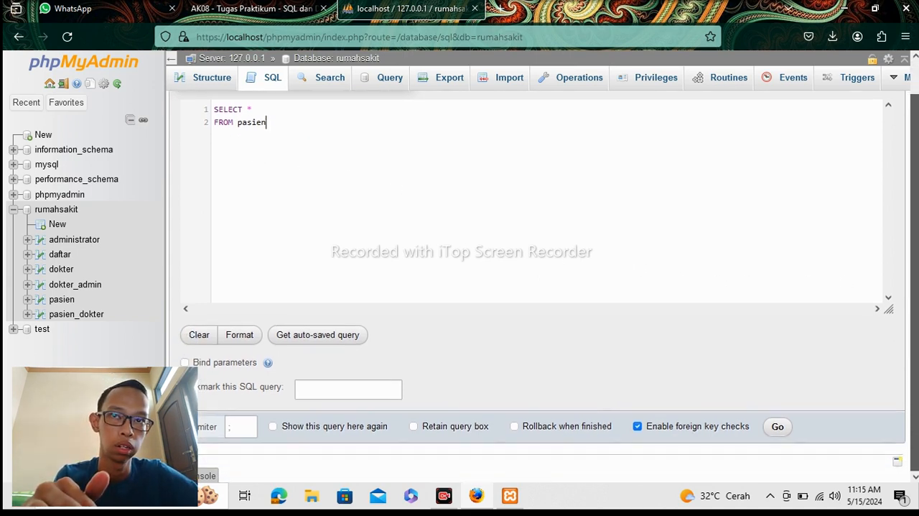
{"action": "left_click", "coordinate": [773, 432]}
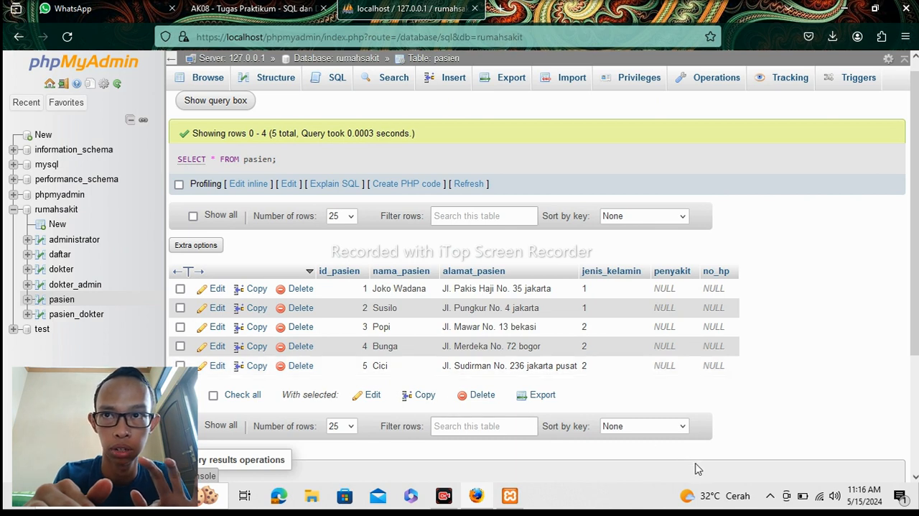
Start a new SQL query on the rumahsakit database with SELECT nama_pasien.
{"action": "left_click", "coordinate": [55, 213]}
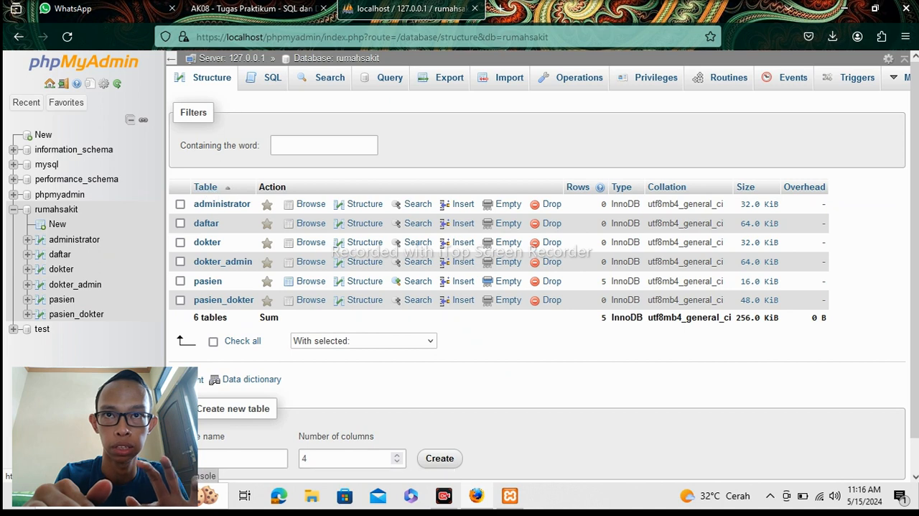
{"action": "left_click", "coordinate": [262, 77]}
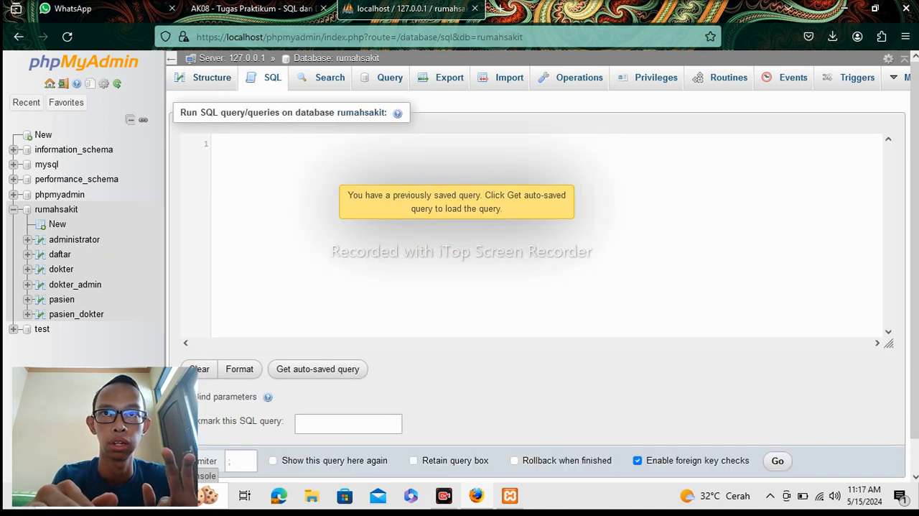
{"action": "type", "text": "SE"}
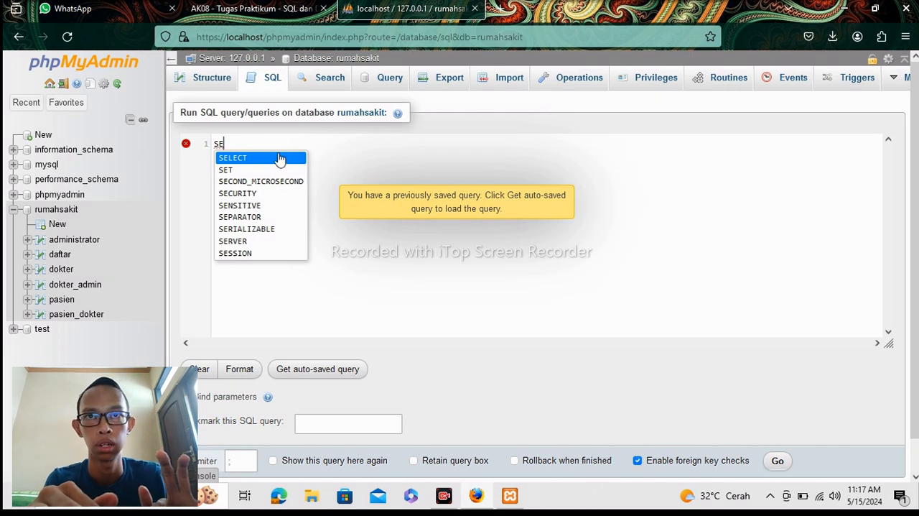
{"action": "left_click", "coordinate": [277, 158]}
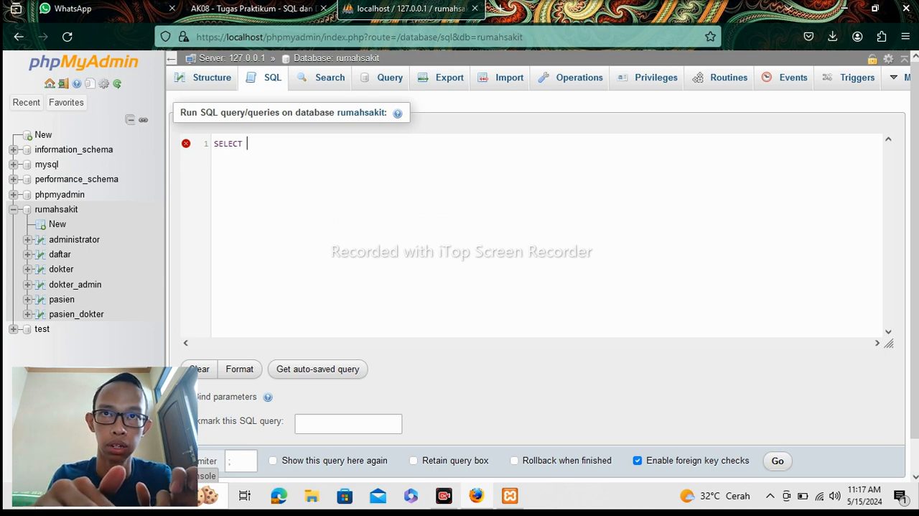
{"action": "type", "text": "NAMA"}
{"action": "key", "text": "BackSpace"}
{"action": "key", "text": "BackSpace"}
{"action": "key", "text": "BackSpace"}
{"action": "key", "text": "BackSpace"}
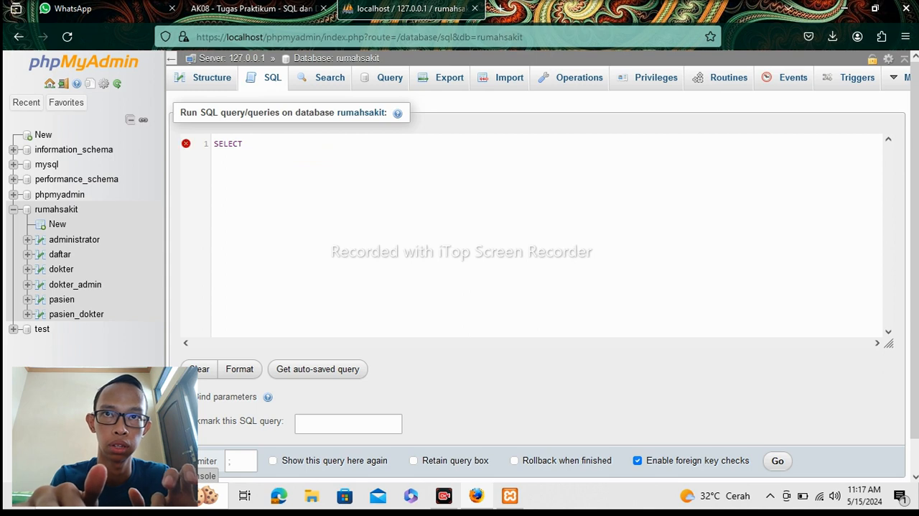
{"action": "type", "text": "nama_"}
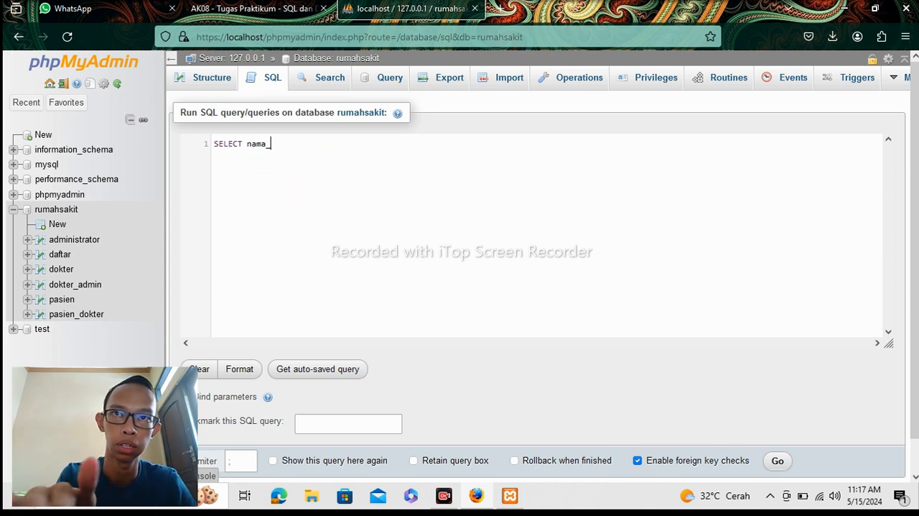
{"action": "type", "text": "pasi"}
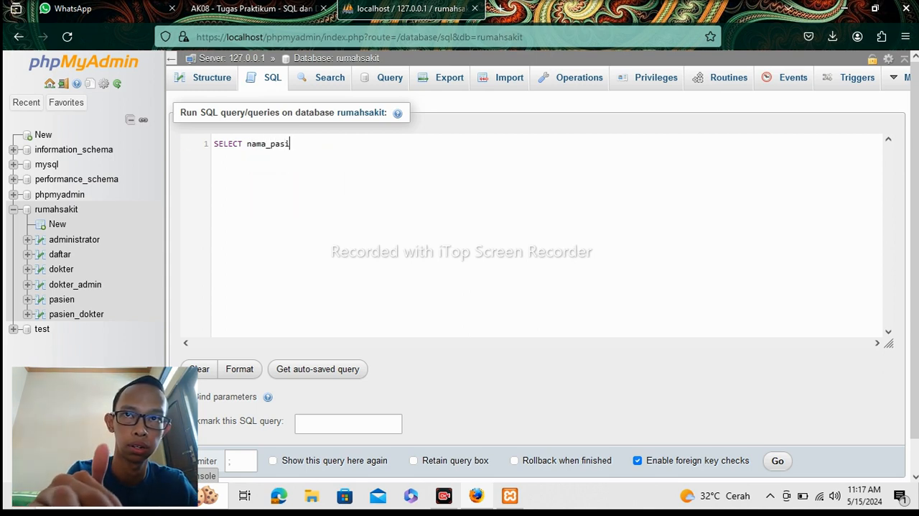
{"action": "type", "text": "en"}
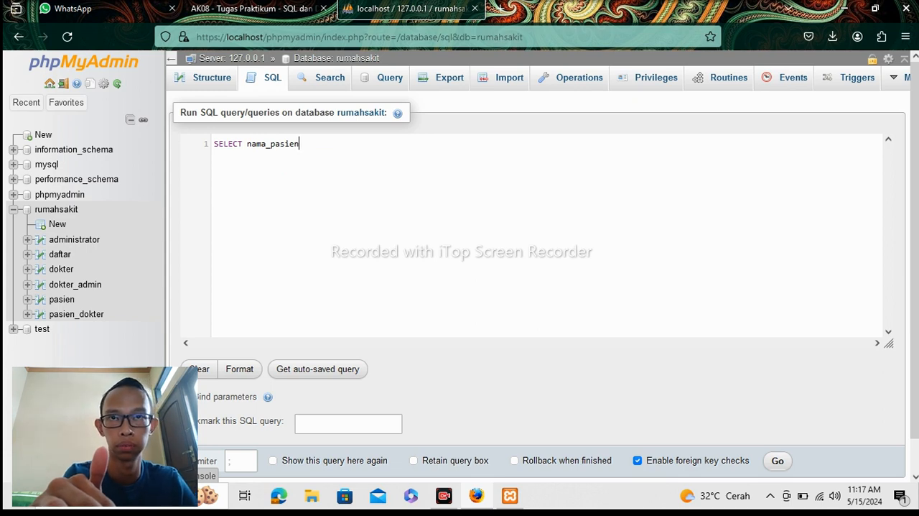
{"action": "type", "text": ", "}
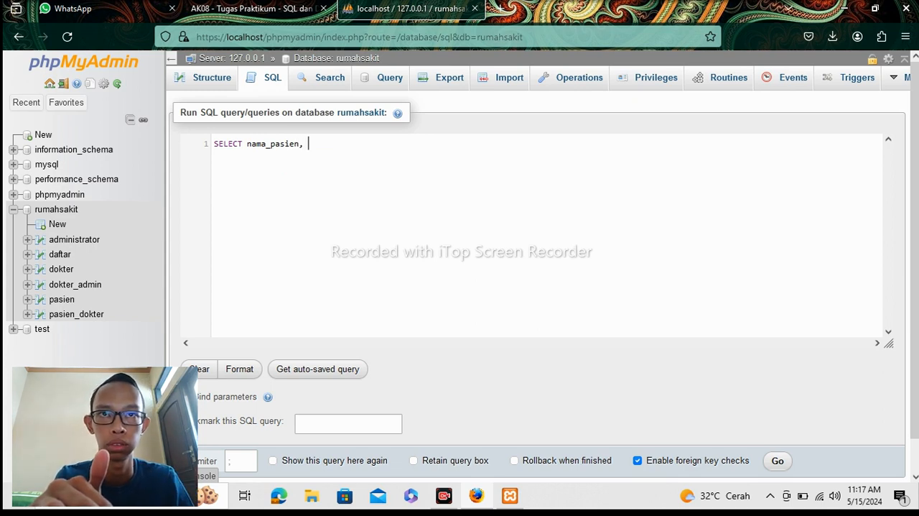
{"action": "type", "text": "jenis"}
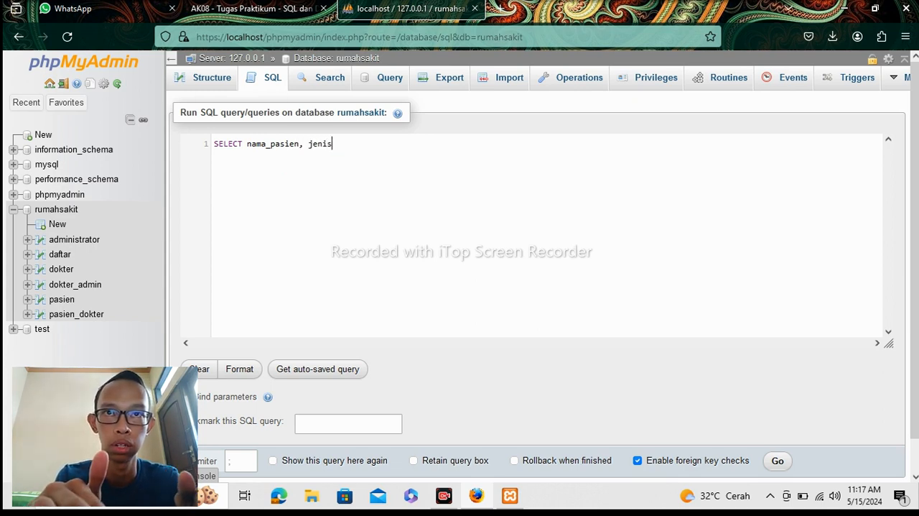
{"action": "type", "text": "_"}
{"action": "type", "text": "ke"}
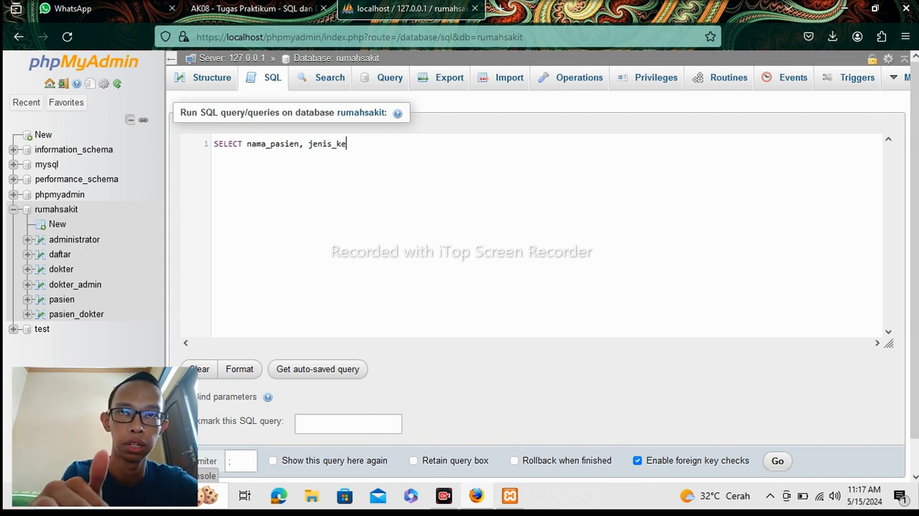
{"action": "type", "text": "lamin"}
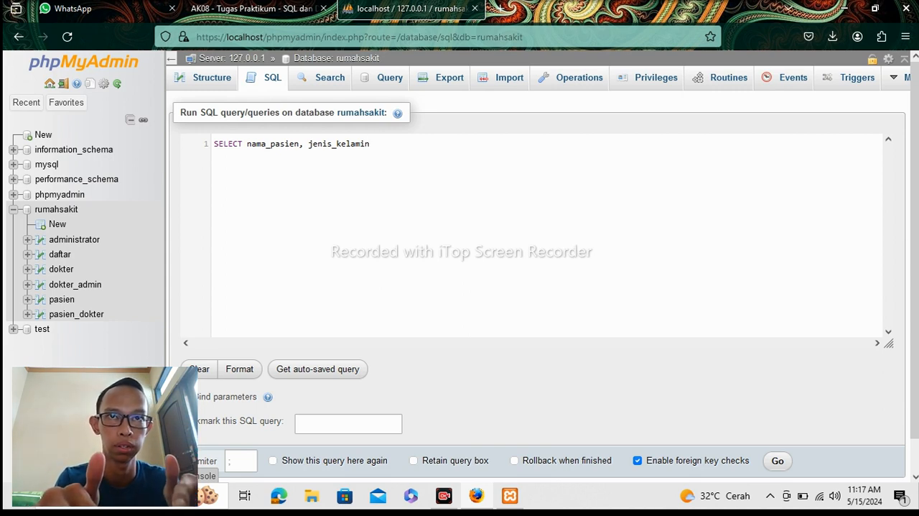
Add jenis_kelamin as the second column of the SELECT list, followed by a comma.
{"action": "type", "text": ", "}
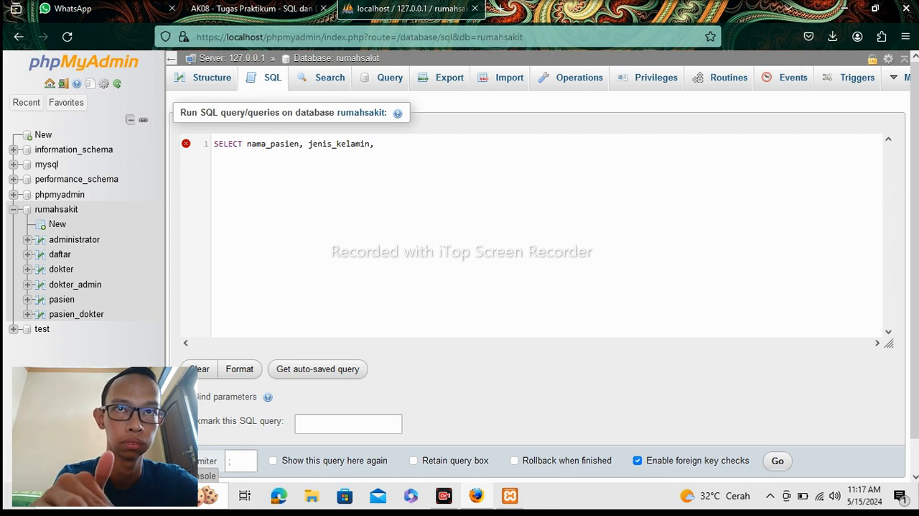
{"action": "type", "text": "fr"}
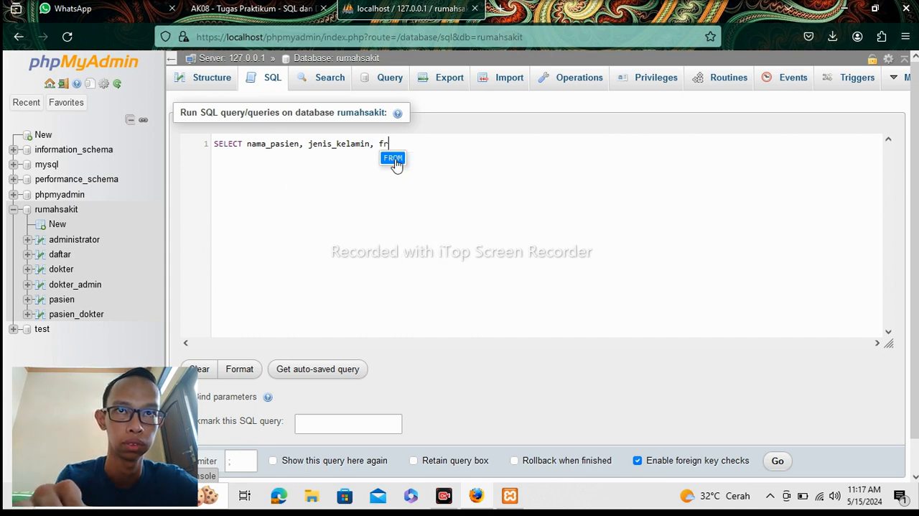
Append a FROM clause naming the pasien table to the query.
{"action": "left_click", "coordinate": [397, 159]}
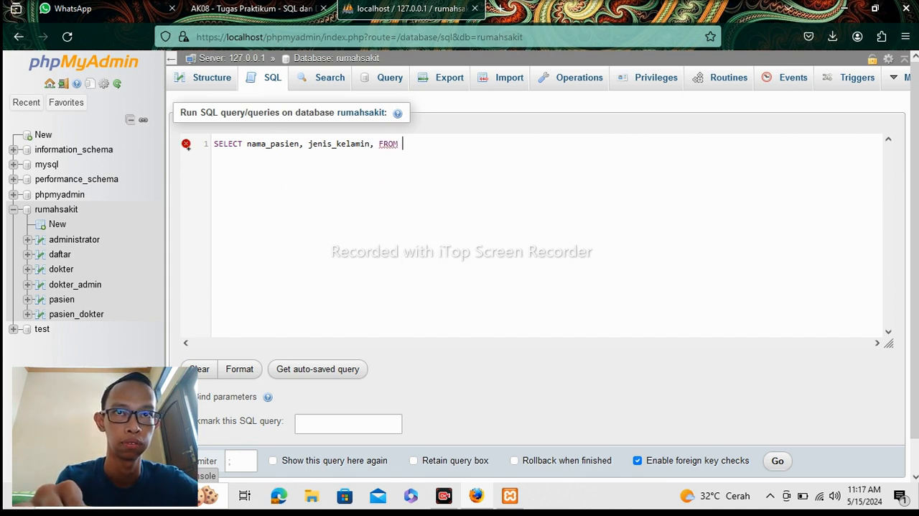
{"action": "type", "text": "pasien"}
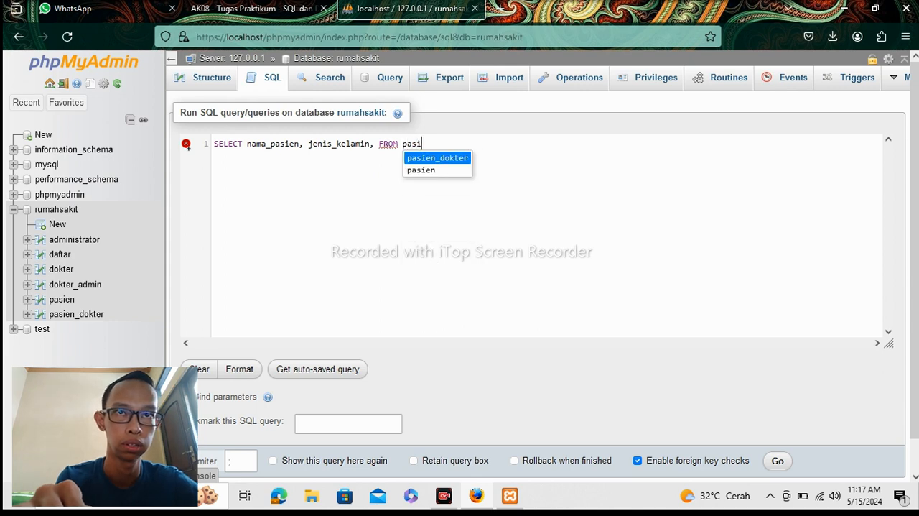
{"action": "left_click", "coordinate": [423, 170]}
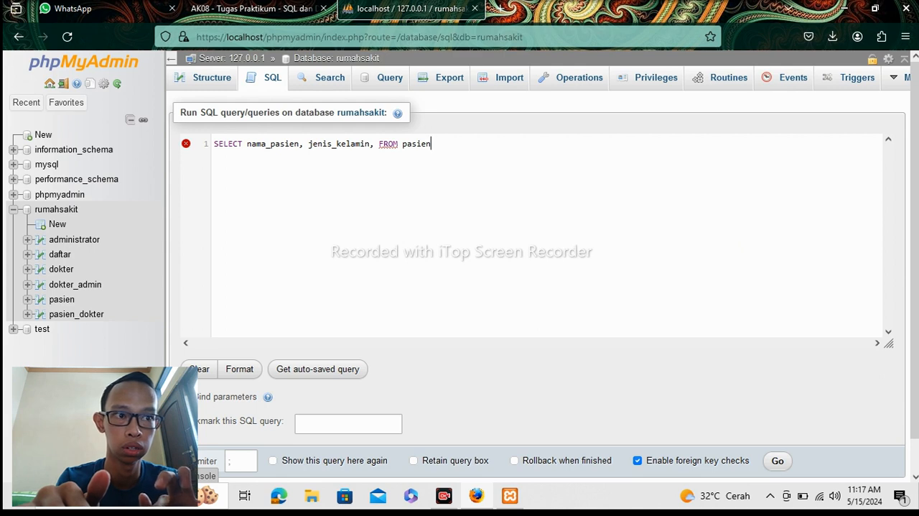
Replace the FROM keyword before pasien with lowercase from.
{"action": "left_click", "coordinate": [394, 143]}
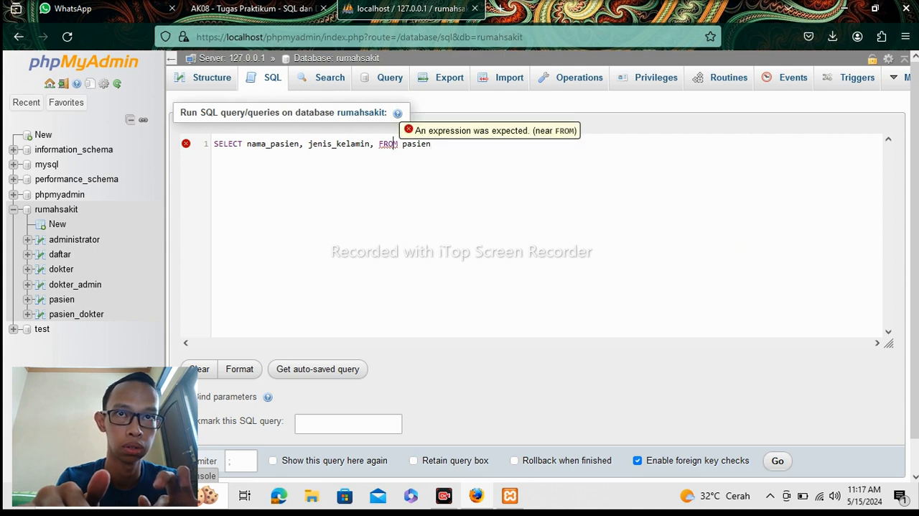
{"action": "key", "text": "Delete"}
{"action": "key", "text": "BackSpace"}
{"action": "key", "text": "BackSpace"}
{"action": "key", "text": "BackSpace"}
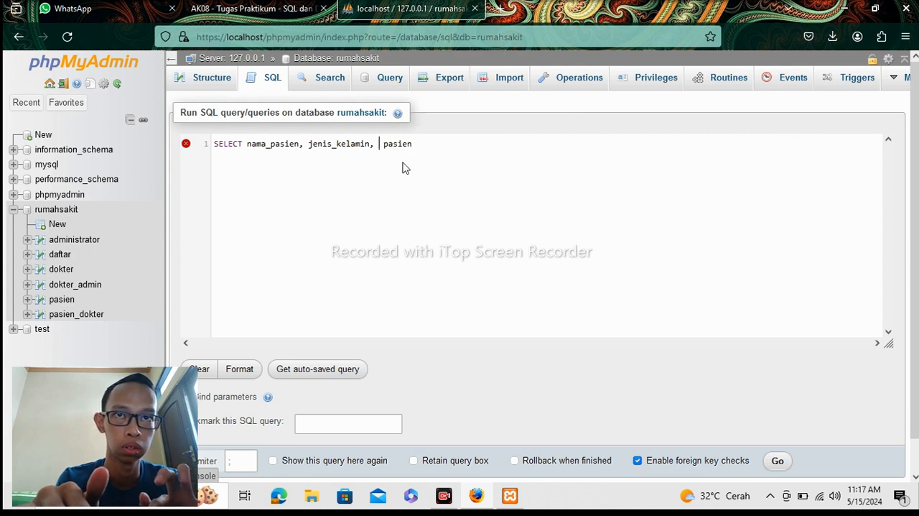
{"action": "type", "text": "fr"}
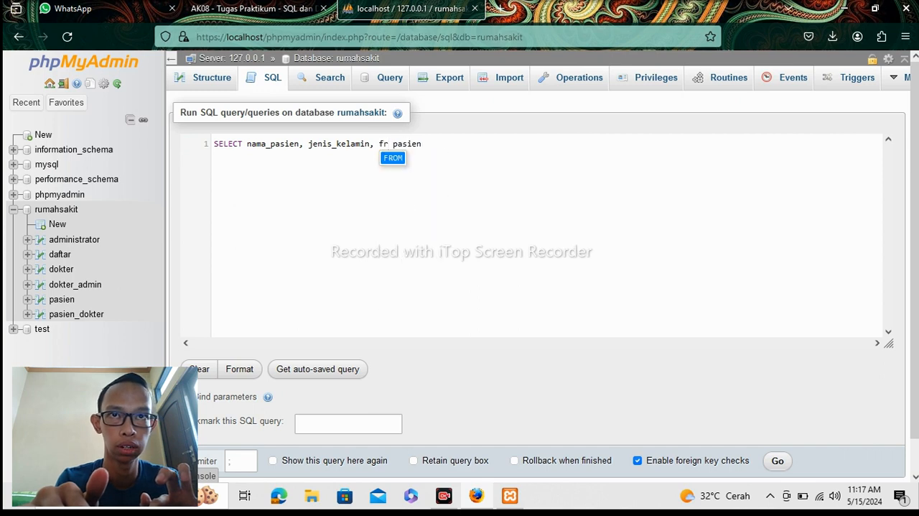
{"action": "type", "text": "om"}
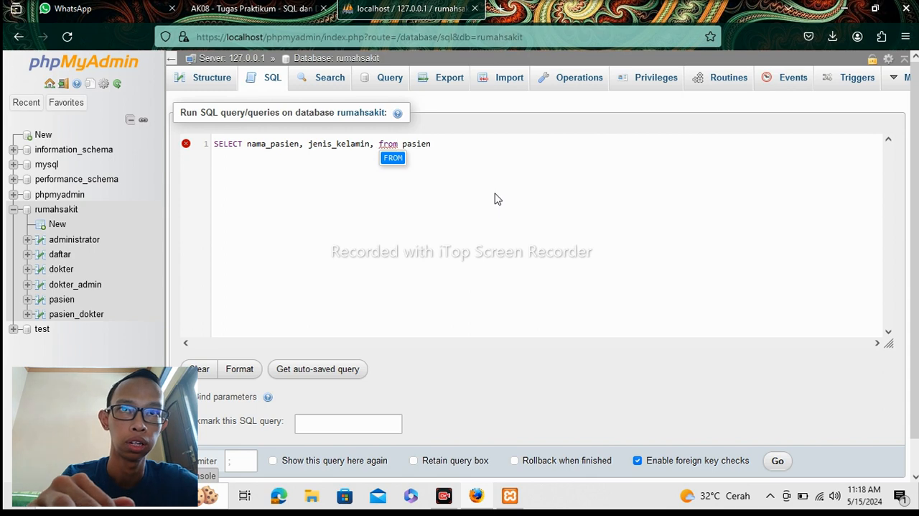
Remove the extra comma after jenis_kelamin and run the query.
{"action": "key", "text": "Left"}
{"action": "key", "text": "Left"}
{"action": "key", "text": "Left"}
{"action": "key", "text": "Left"}
{"action": "key", "text": "Left"}
{"action": "key", "text": "BackSpace"}
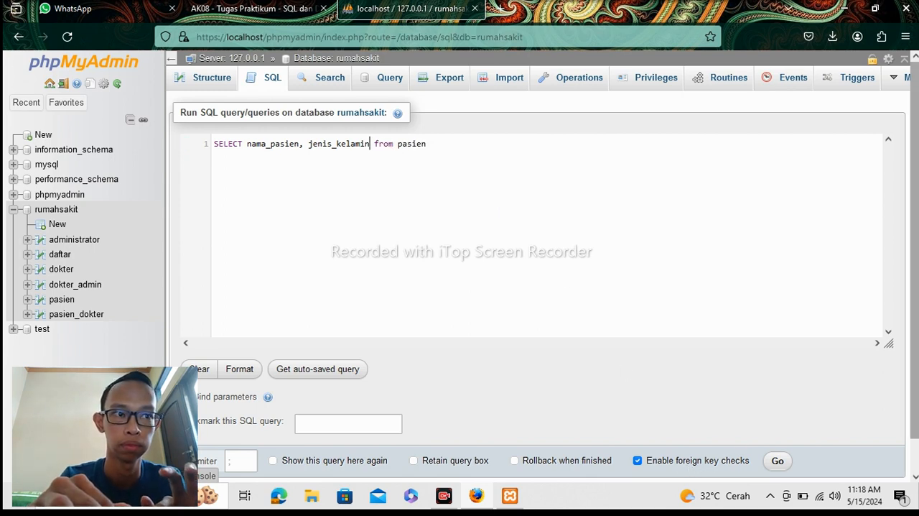
{"action": "scroll", "coordinate": [723, 405], "scroll_direction": "down", "scroll_amount": 1}
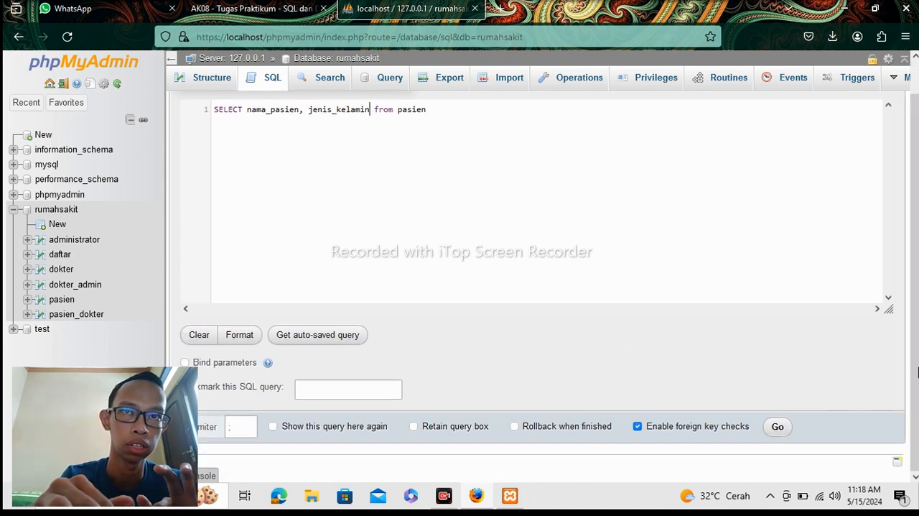
{"action": "right_click", "coordinate": [776, 428]}
{"action": "left_click", "coordinate": [746, 404]}
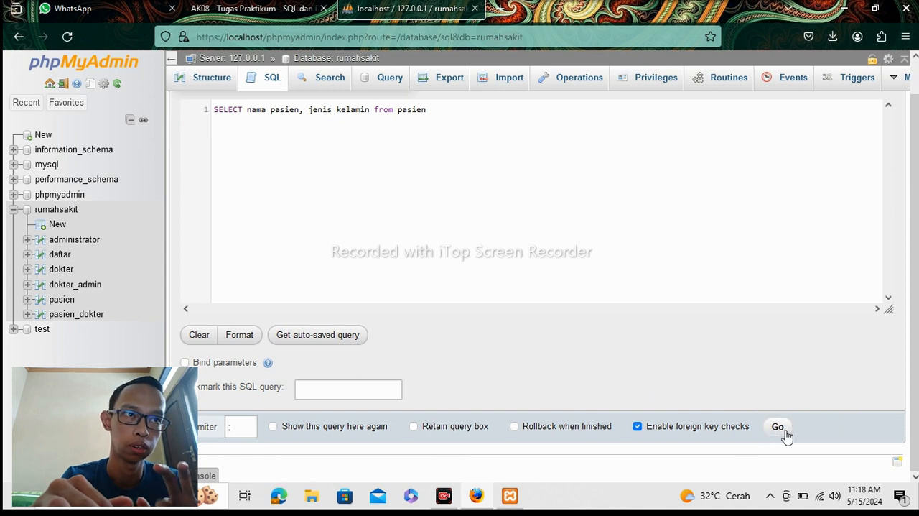
{"action": "left_click", "coordinate": [778, 427]}
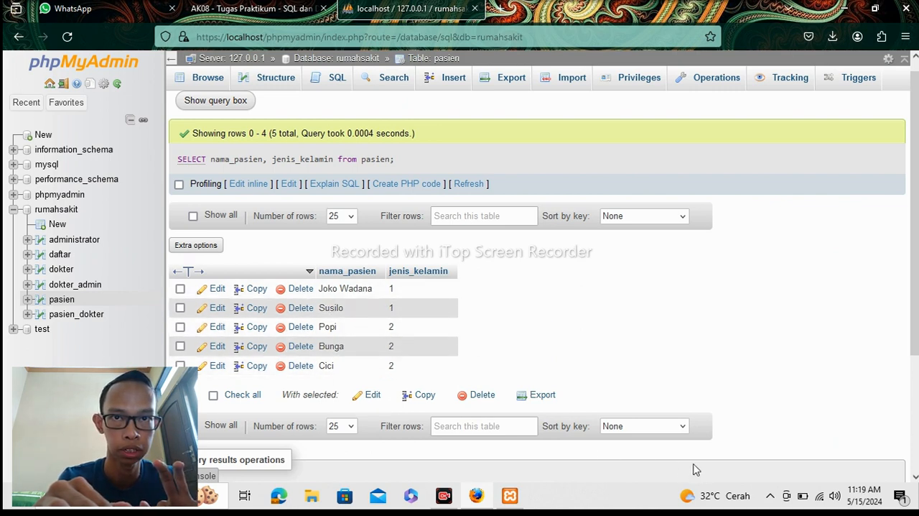
Write a new SQL query on the rumahsakit database: SELECT nama_pasien, jenis_kelamin from pasien.
{"action": "left_click", "coordinate": [76, 212]}
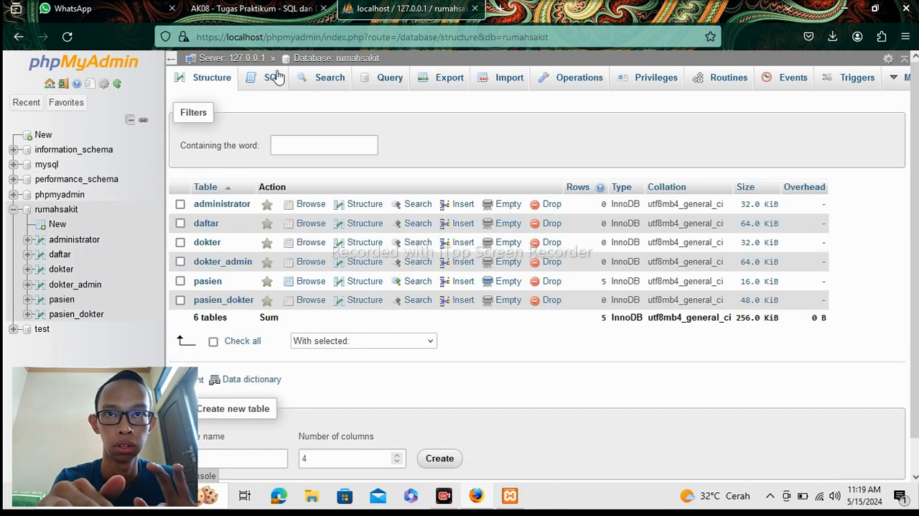
{"action": "left_click", "coordinate": [272, 80]}
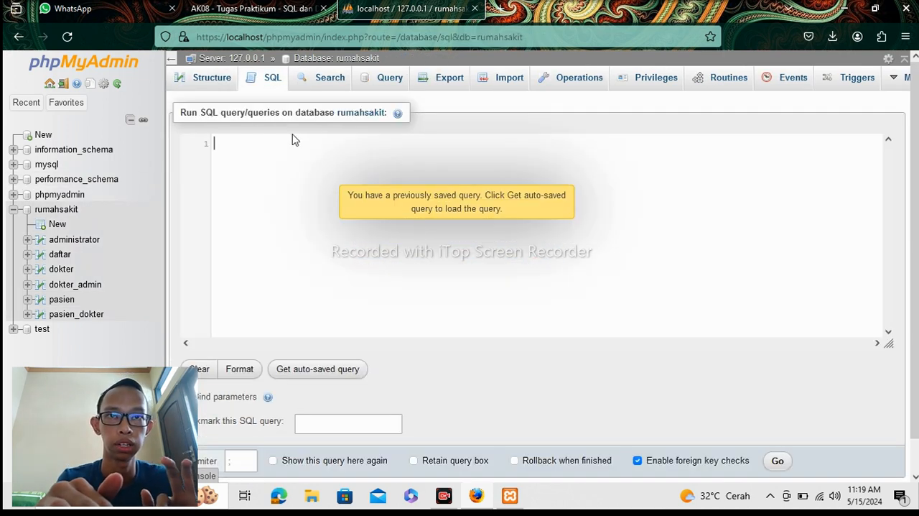
{"action": "type", "text": "sele"}
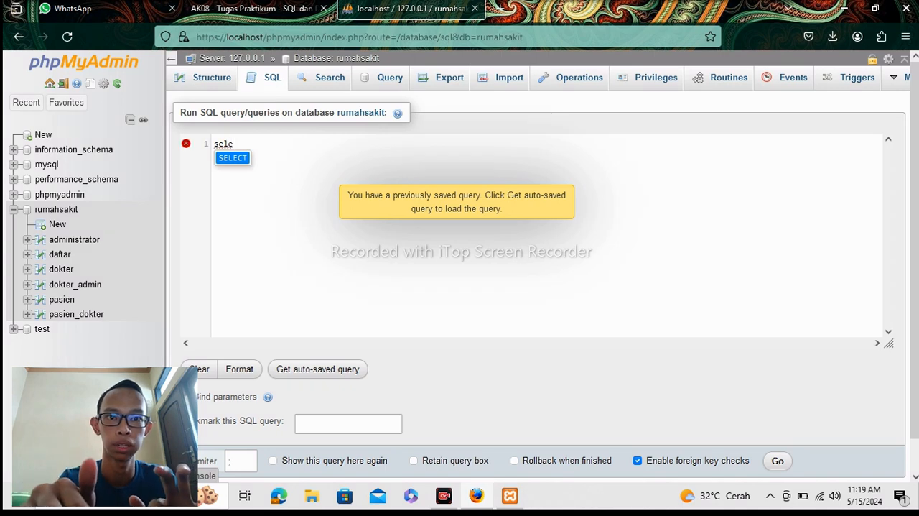
{"action": "left_click", "coordinate": [238, 158]}
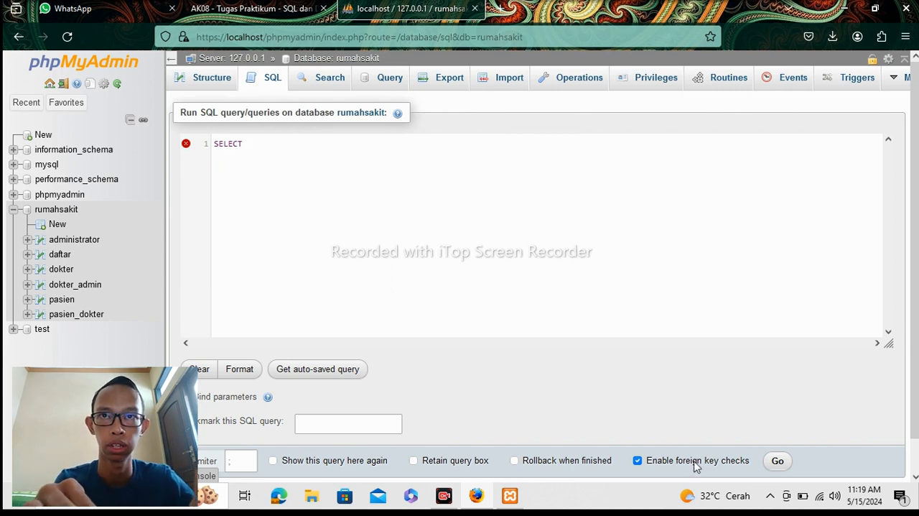
{"action": "type", "text": "nama_pasien, jenis_kelamin from "}
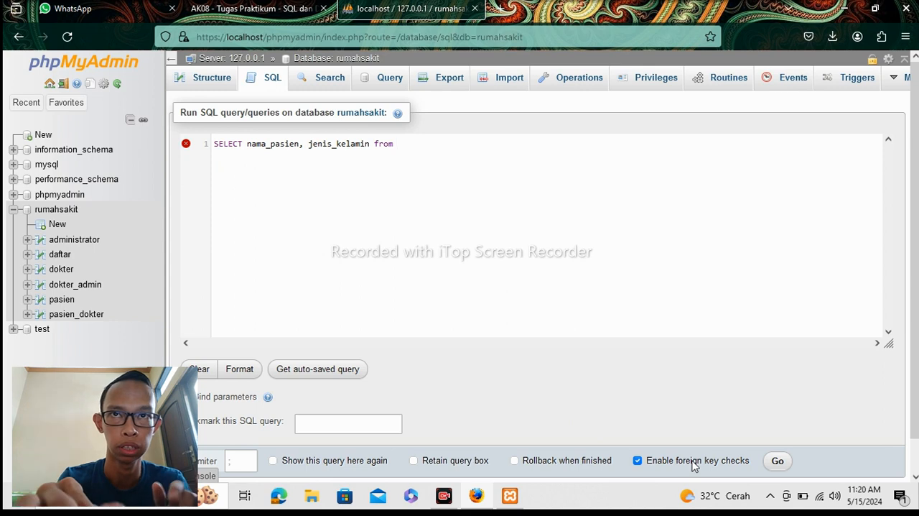
{"action": "type", "text": "pasien"}
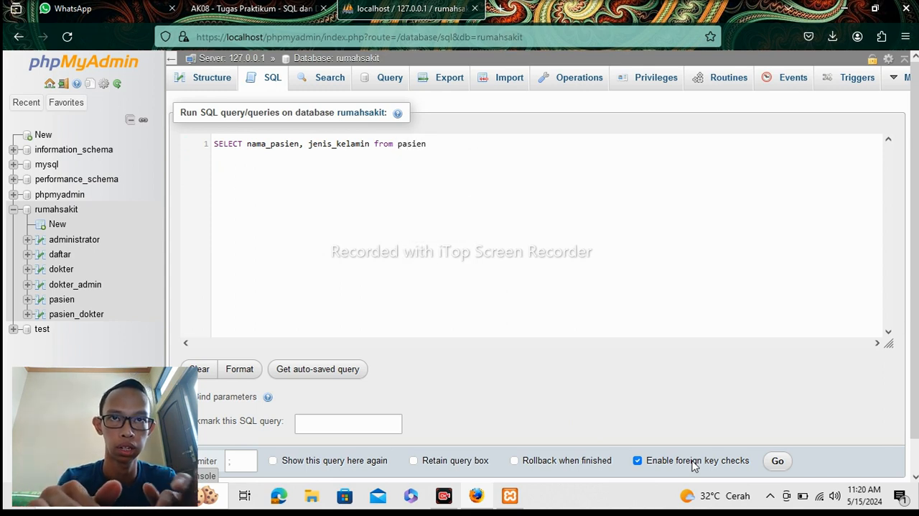
{"action": "type", "text": " where"}
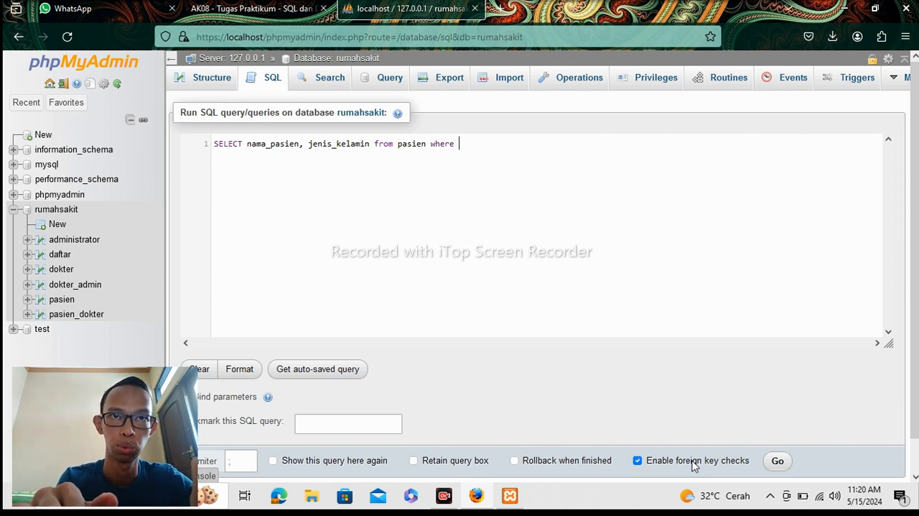
{"action": "type", "text": " jenis"}
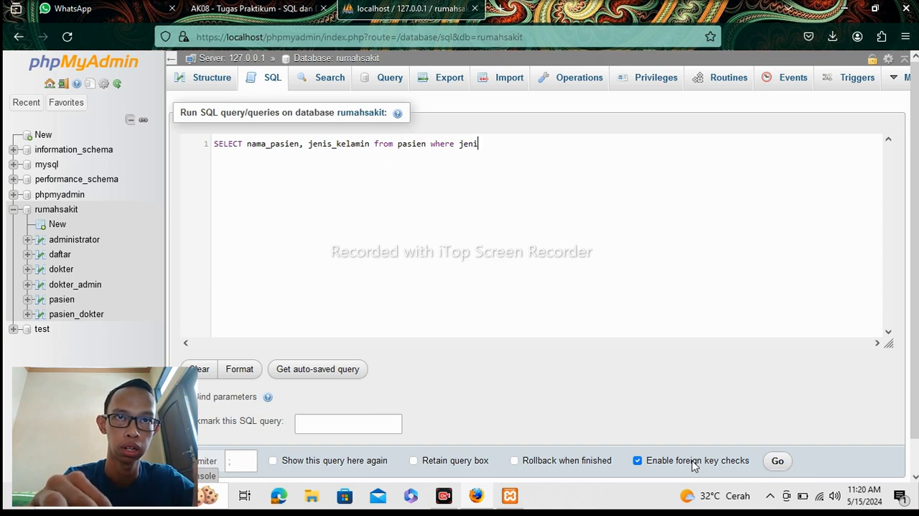
{"action": "type", "text": "_k"}
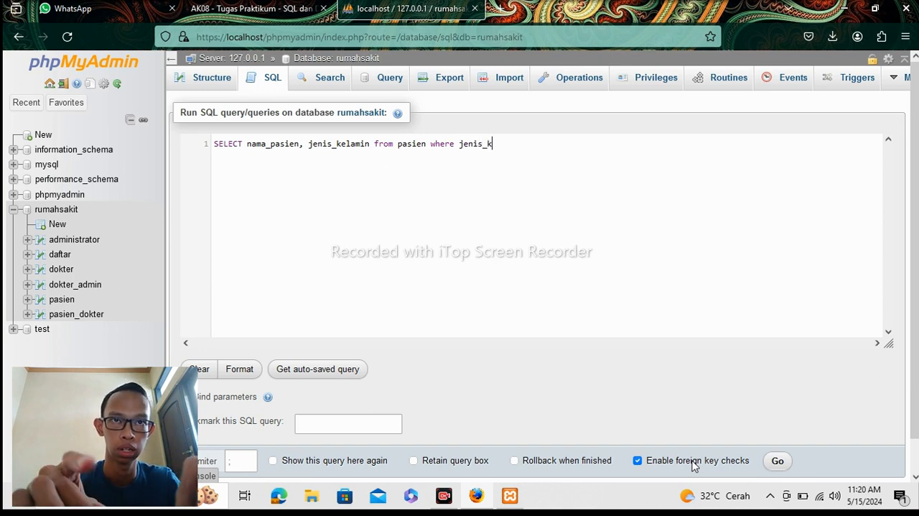
{"action": "type", "text": "elamin"}
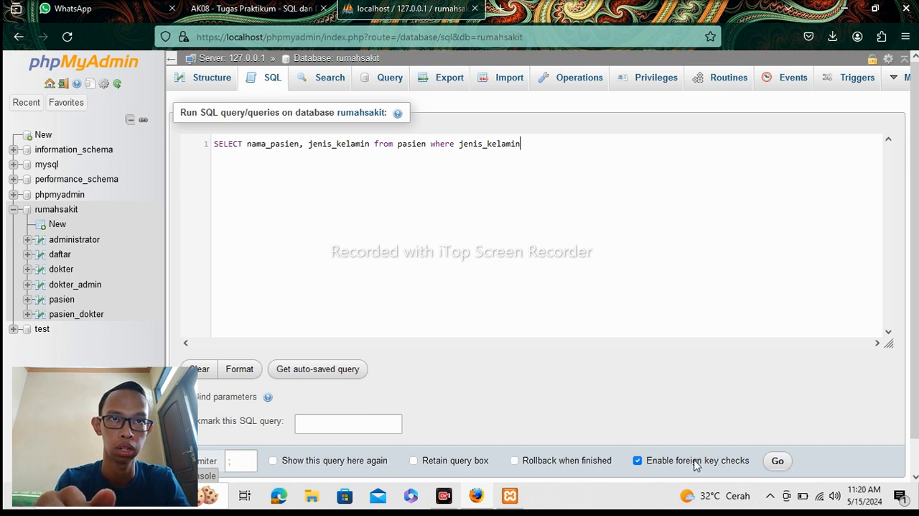
{"action": "type", "text": "="}
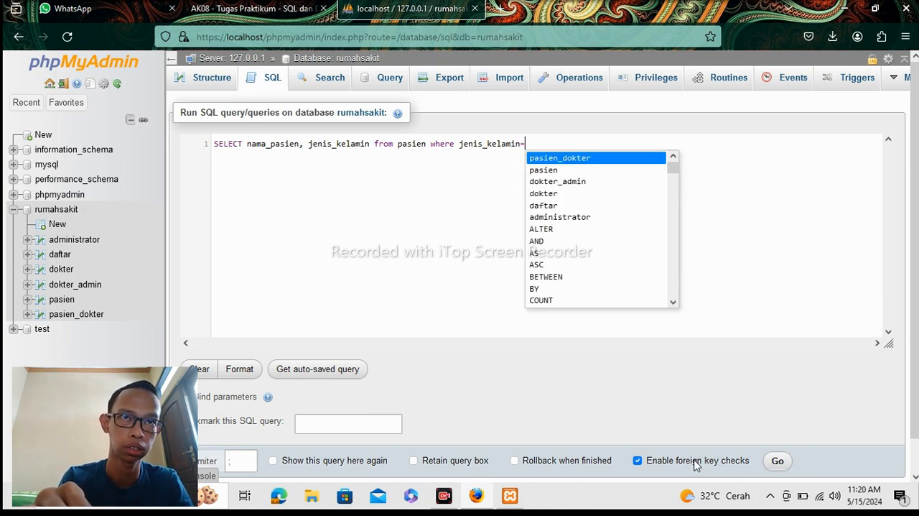
{"action": "type", "text": "1"}
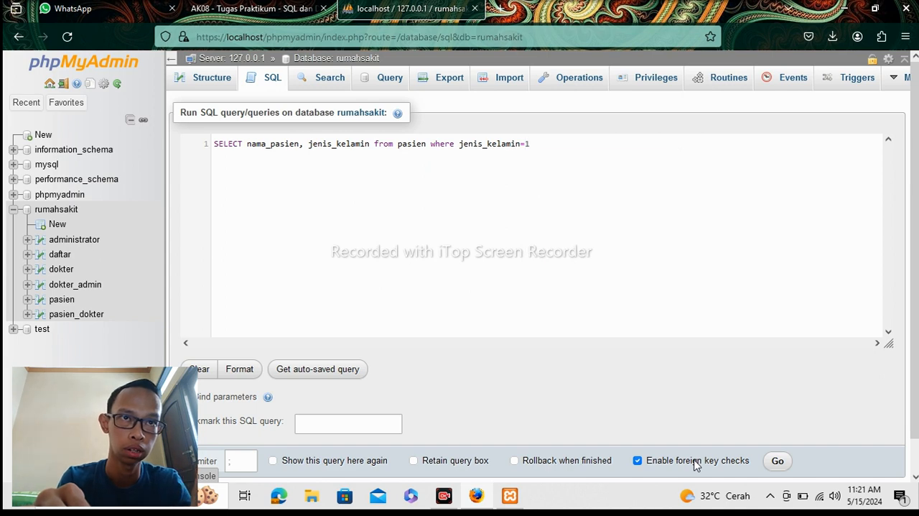
Complete the jenis_kelamin condition with the quoted value '1' and a semicolon, and run the query.
{"action": "key", "text": "BackSpace"}
{"action": "type", "text": "'1"}
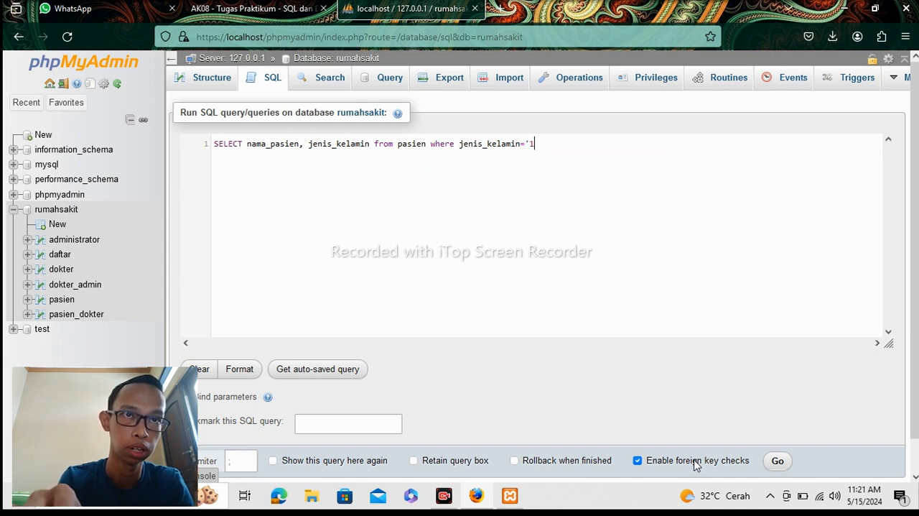
{"action": "type", "text": "'"}
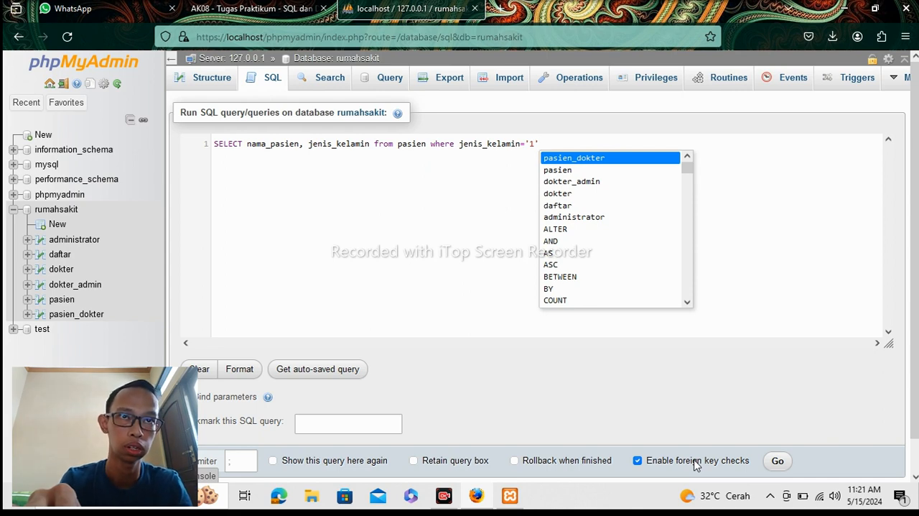
{"action": "type", "text": ";"}
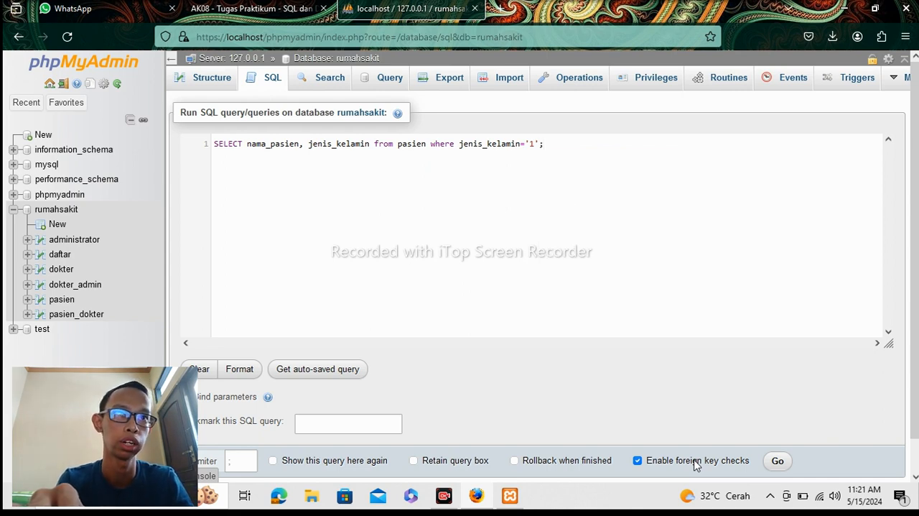
{"action": "scroll", "coordinate": [915, 406], "scroll_direction": "down", "scroll_amount": 1}
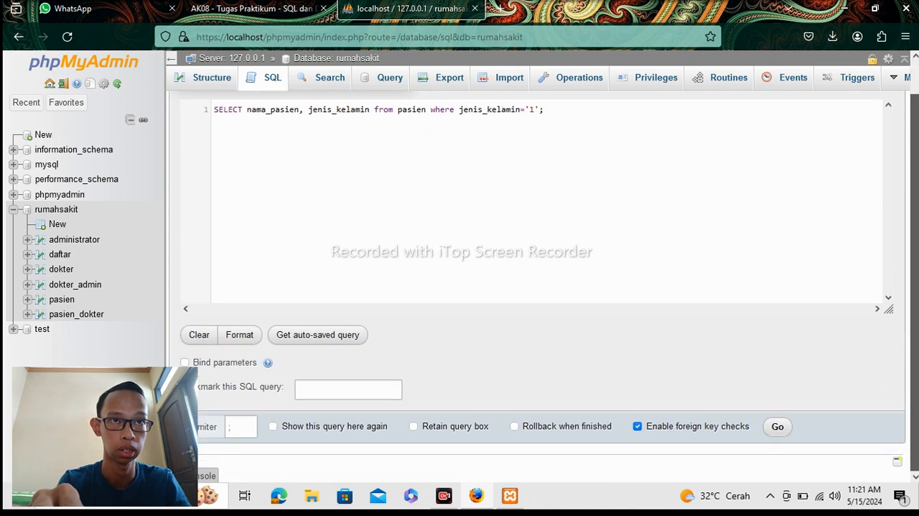
{"action": "left_click", "coordinate": [777, 428]}
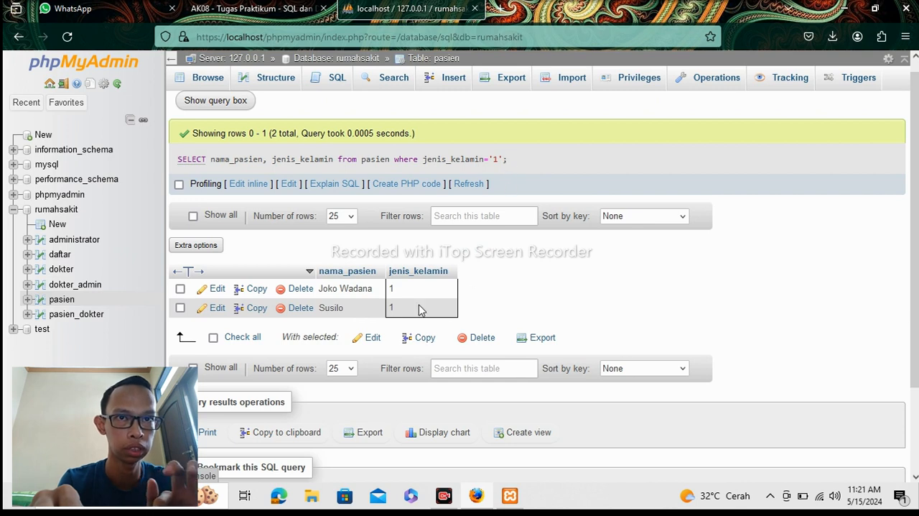
Copy the executed query's text after SELECT into a new SQL query on the rumahsakit database and set the jenis_kelamin value to '2'.
{"action": "left_click_drag", "start_coordinate": [508, 159], "coordinate": [210, 159]}
{"action": "key", "text": "ctrl+c"}
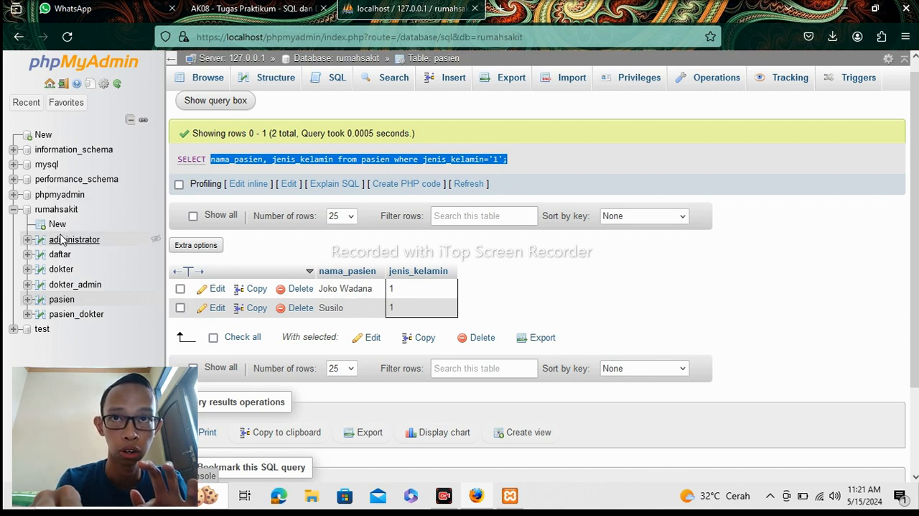
{"action": "left_click", "coordinate": [58, 210]}
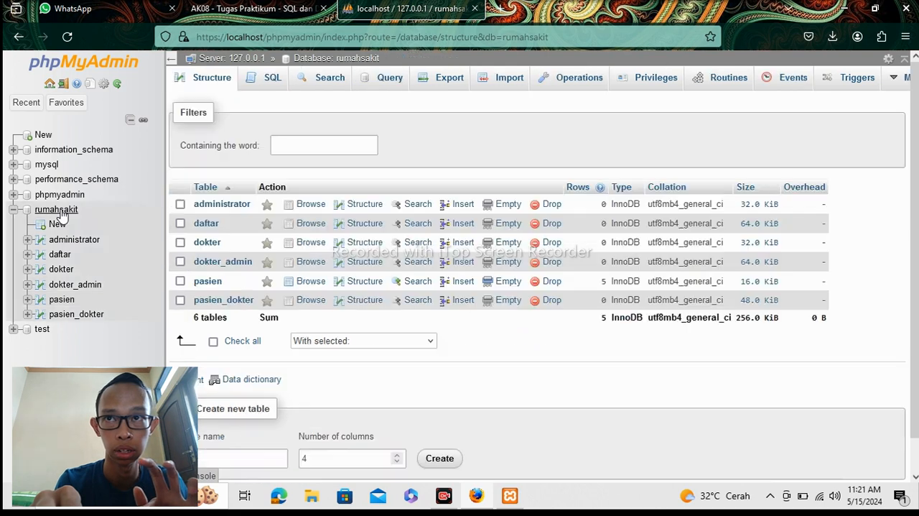
{"action": "left_click", "coordinate": [270, 79]}
{"action": "key", "text": "ctrl+v"}
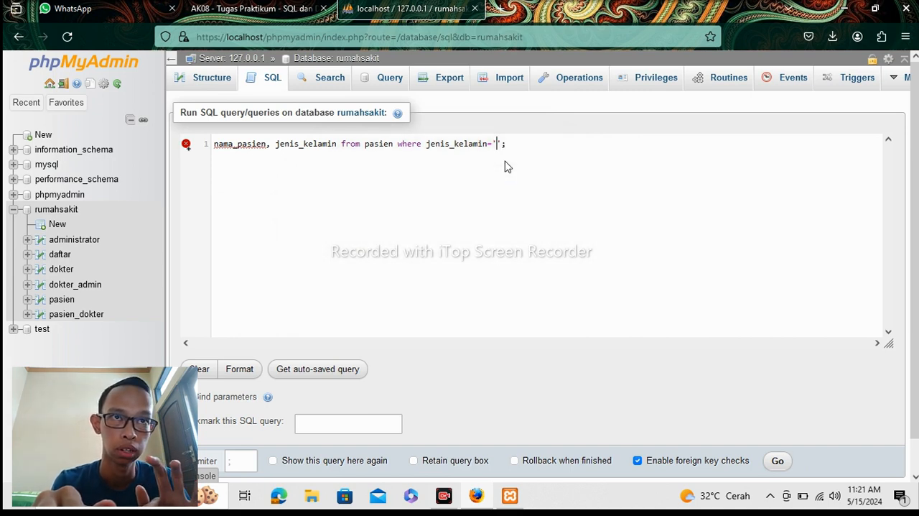
{"action": "key", "text": "BackSpace"}
{"action": "type", "text": "2"}
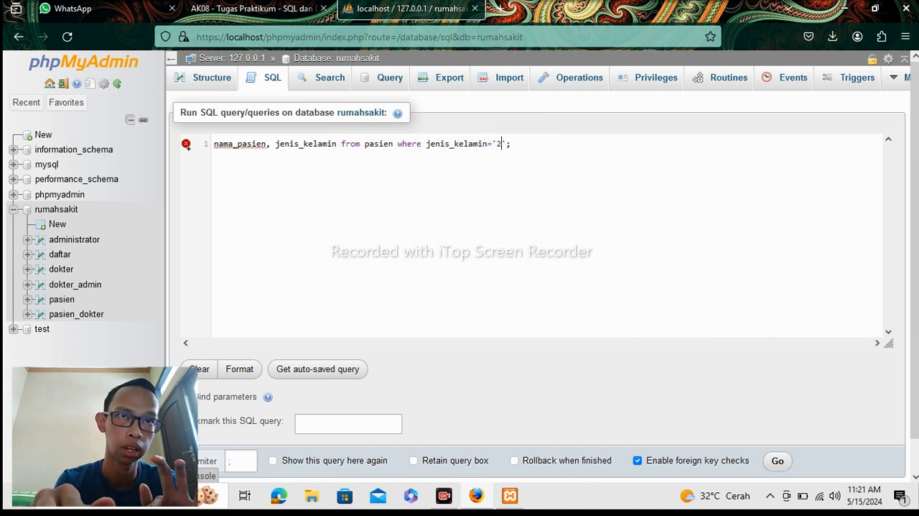
Insert the SELECT keyword and a space before nama_pasien at the query's start, and run the query.
{"action": "left_click", "coordinate": [215, 145]}
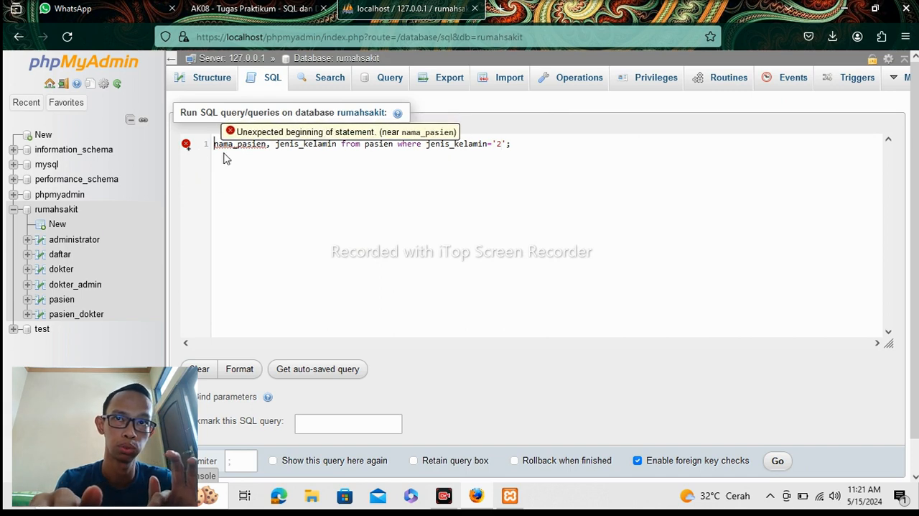
{"action": "type", "text": "se"}
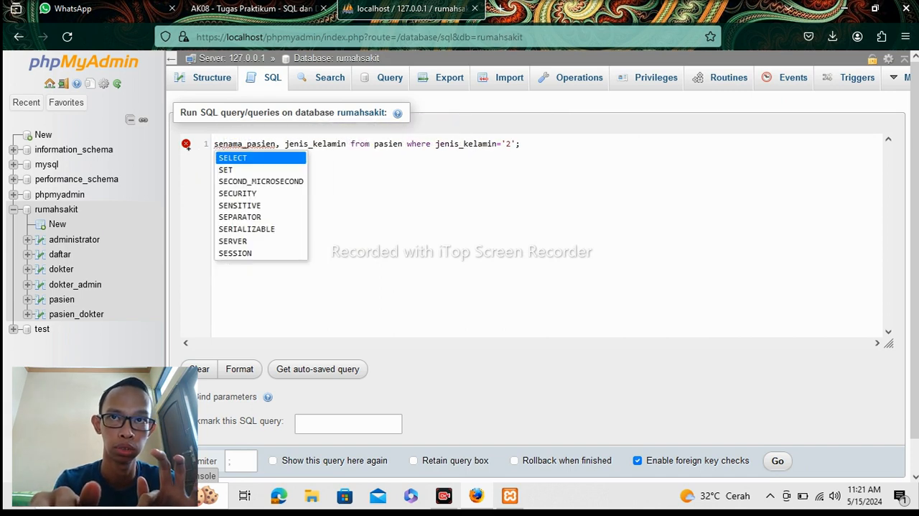
{"action": "left_click", "coordinate": [229, 158]}
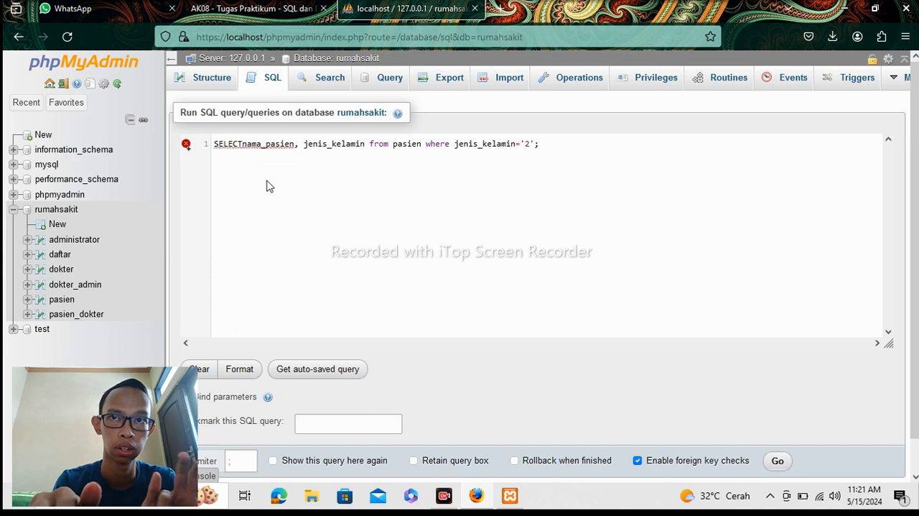
{"action": "left_click", "coordinate": [373, 251]}
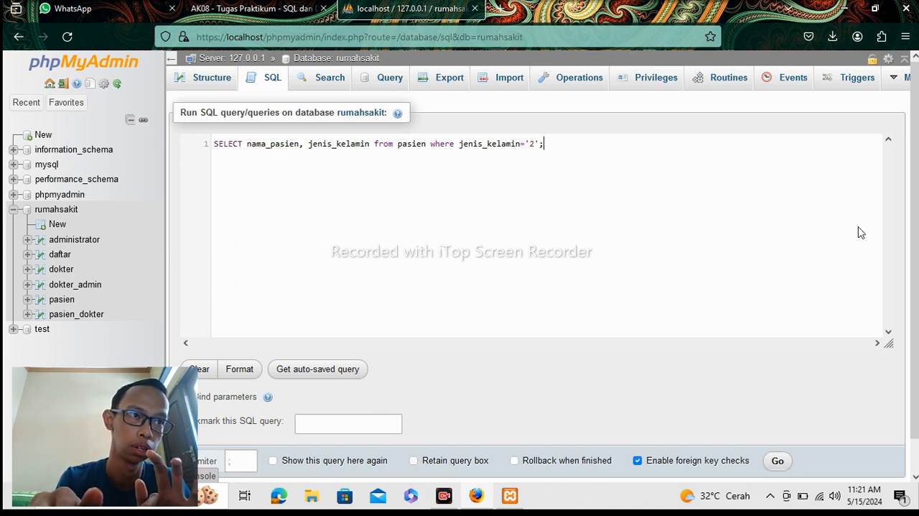
{"action": "scroll", "coordinate": [891, 302], "scroll_direction": "down", "scroll_amount": 1}
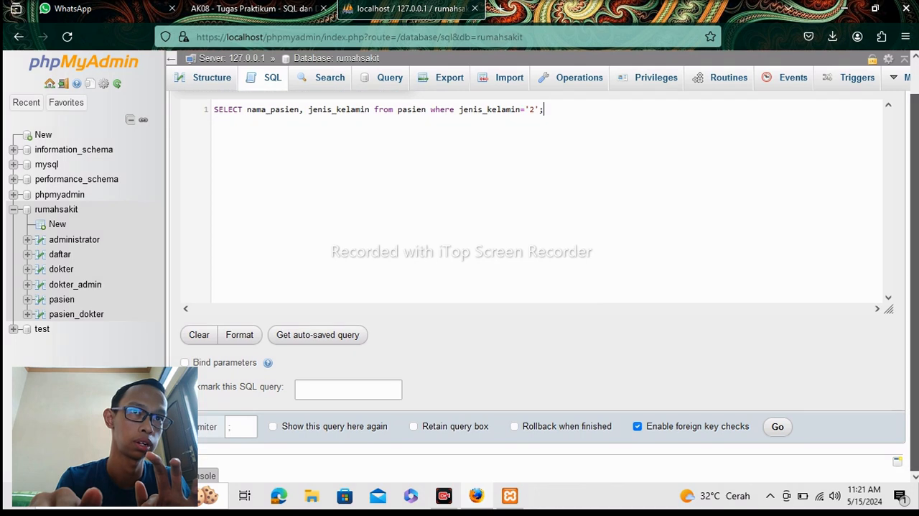
{"action": "left_click", "coordinate": [788, 426]}
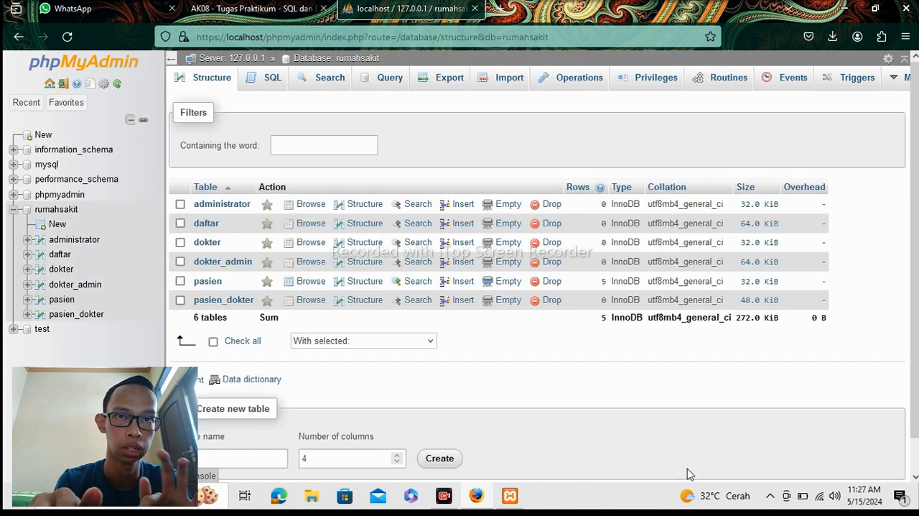
Minimize the browser window to return to the desktop.
{"action": "left_click", "coordinate": [844, 8]}
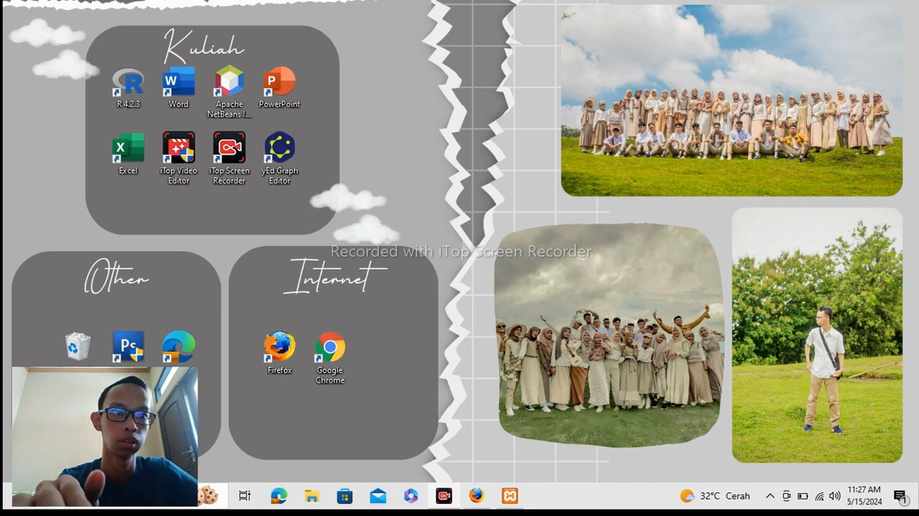